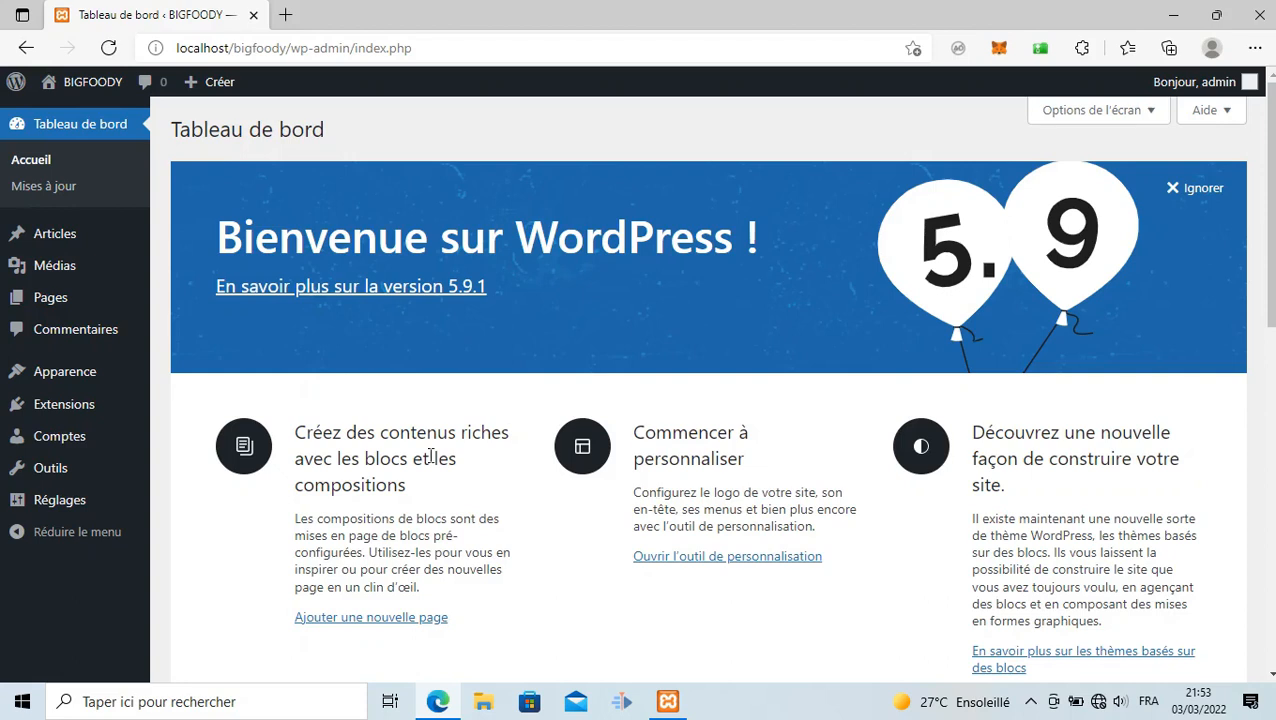
# Upload the plugin archive woocommerce.6.2.1.zip from the wp pluggins folder, install it and activate it
pyautogui.moveTo(75, 410)
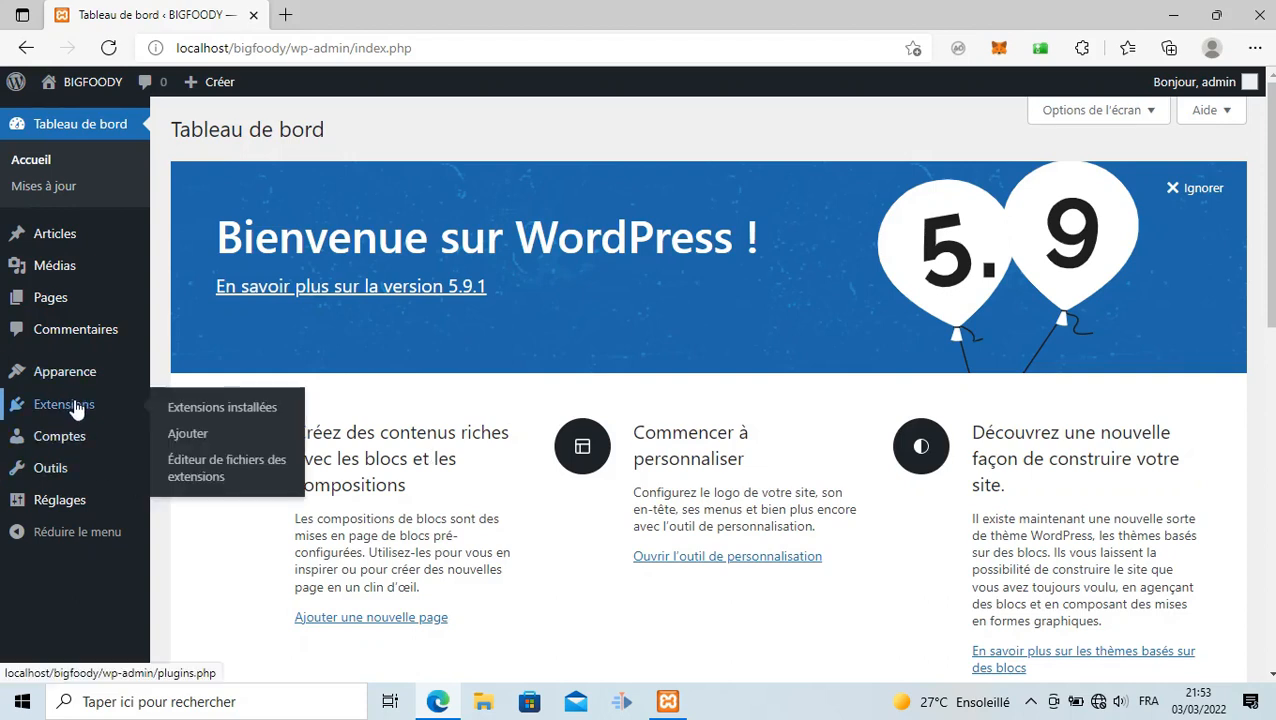
pyautogui.click(188, 437)
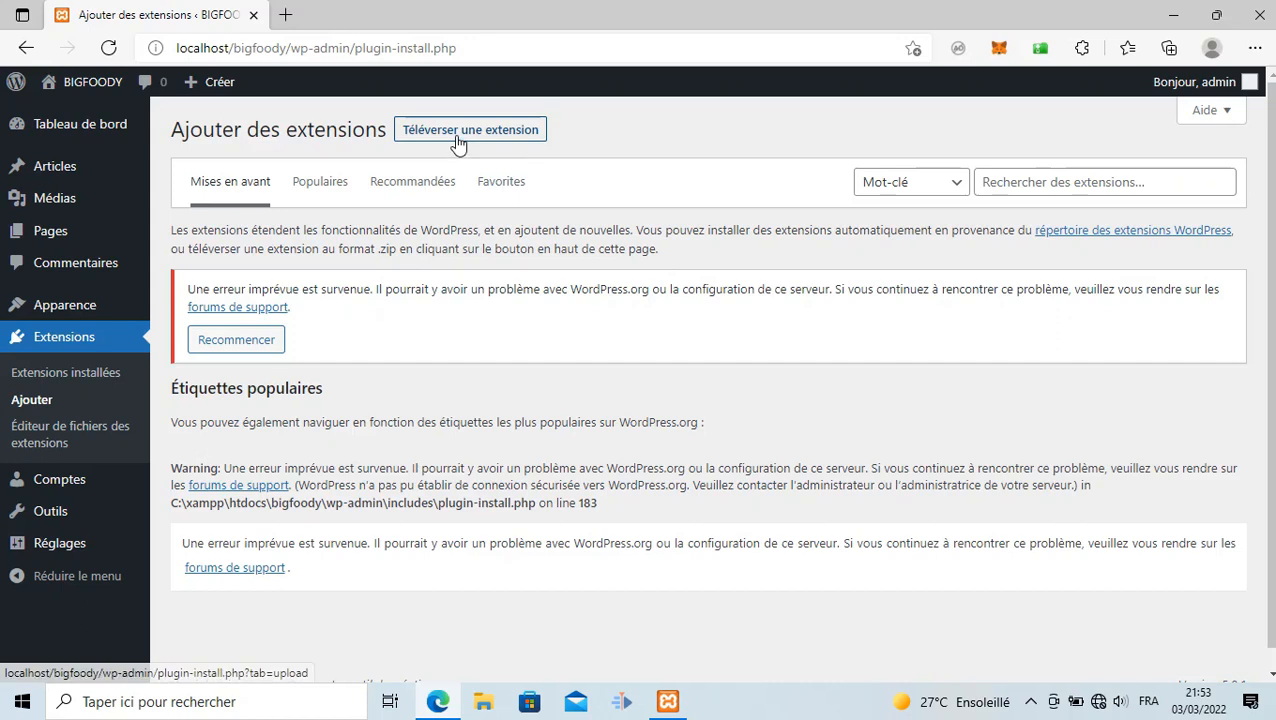
pyautogui.click(459, 140)
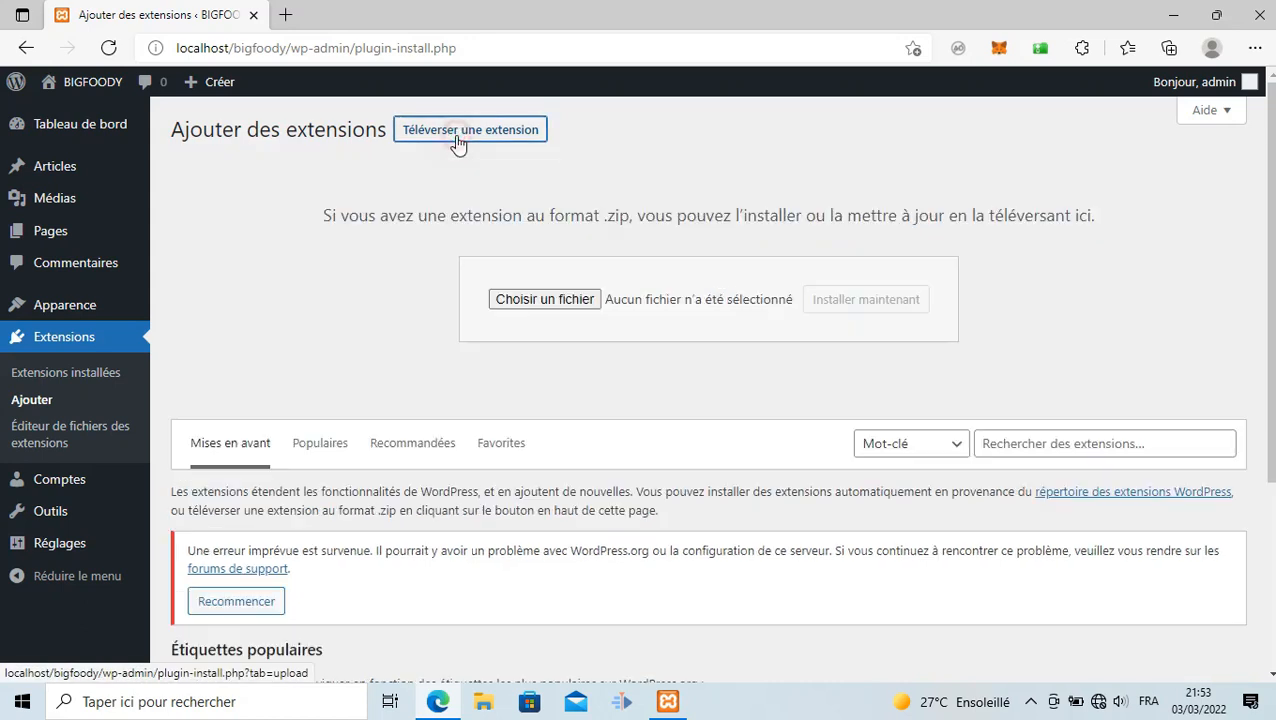
pyautogui.click(551, 303)
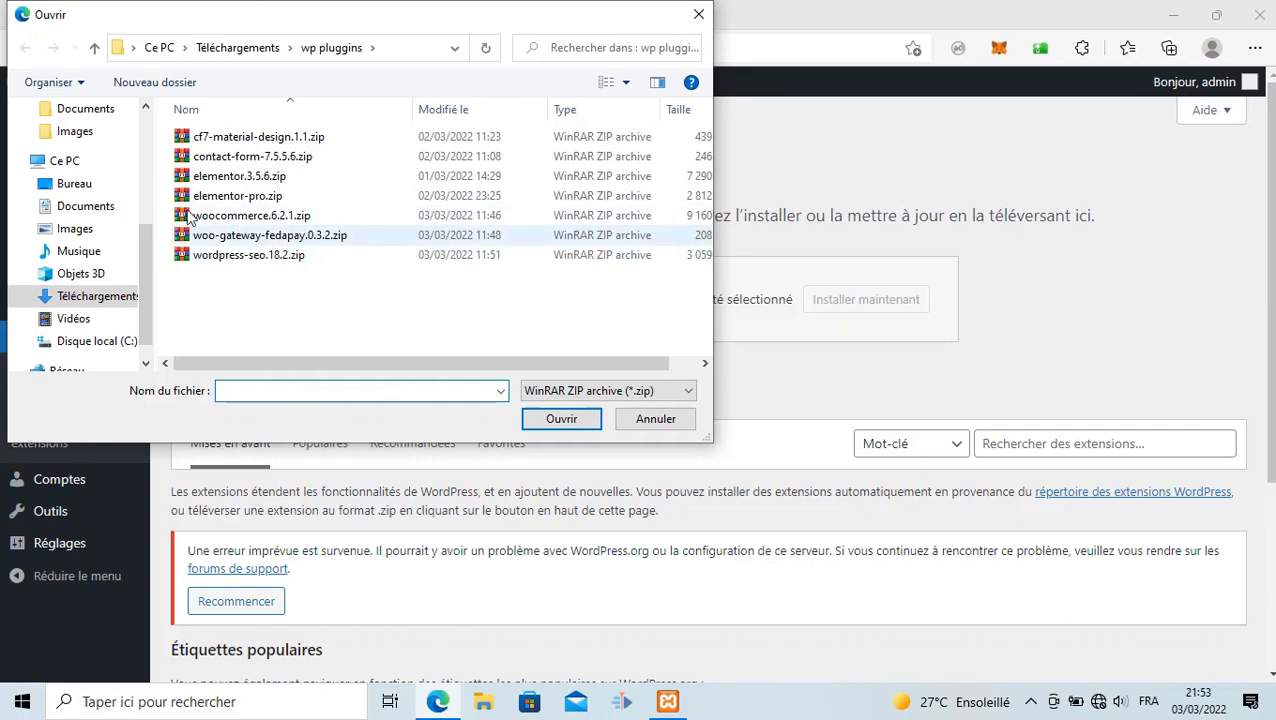
pyautogui.click(250, 216)
pyautogui.click(558, 419)
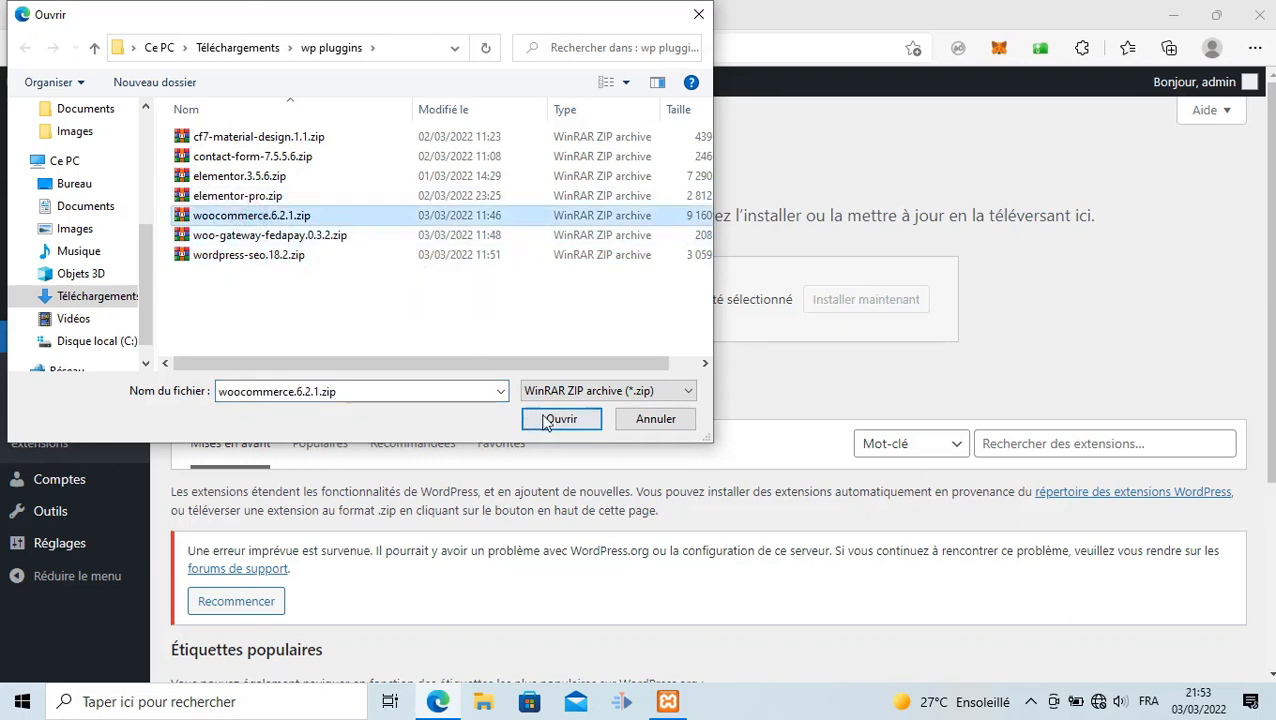
pyautogui.click(829, 302)
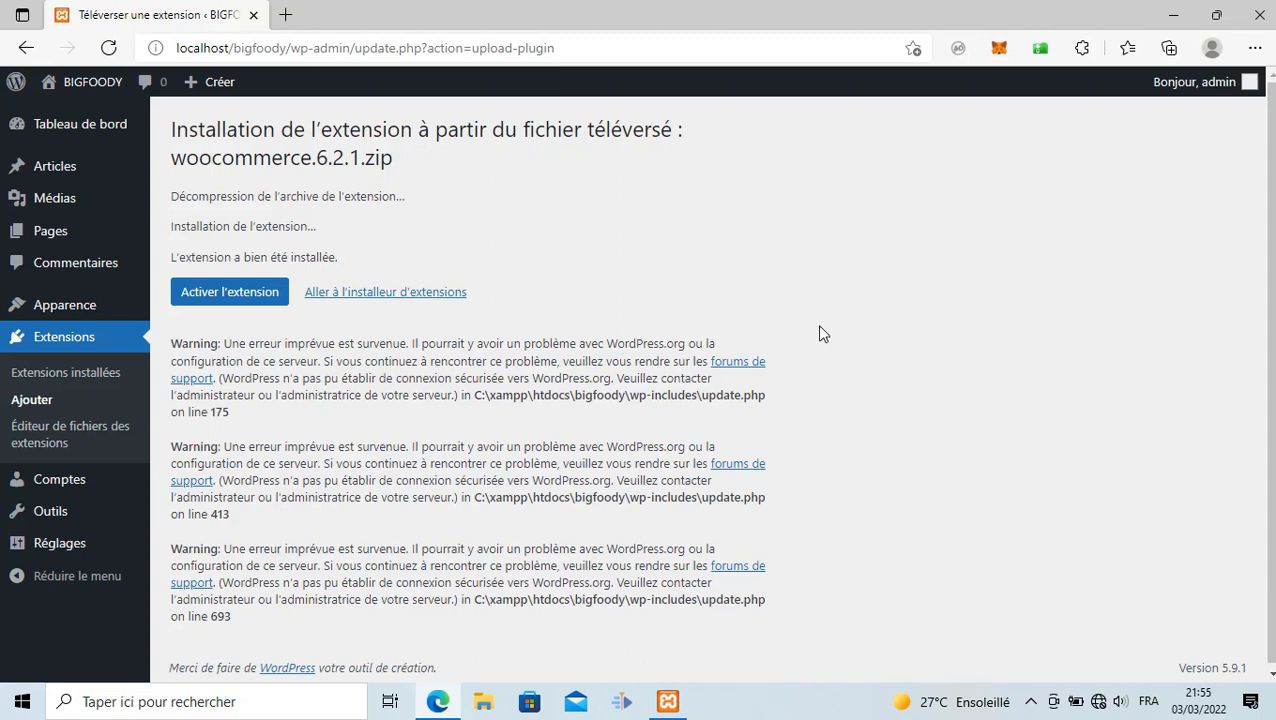
pyautogui.click(231, 292)
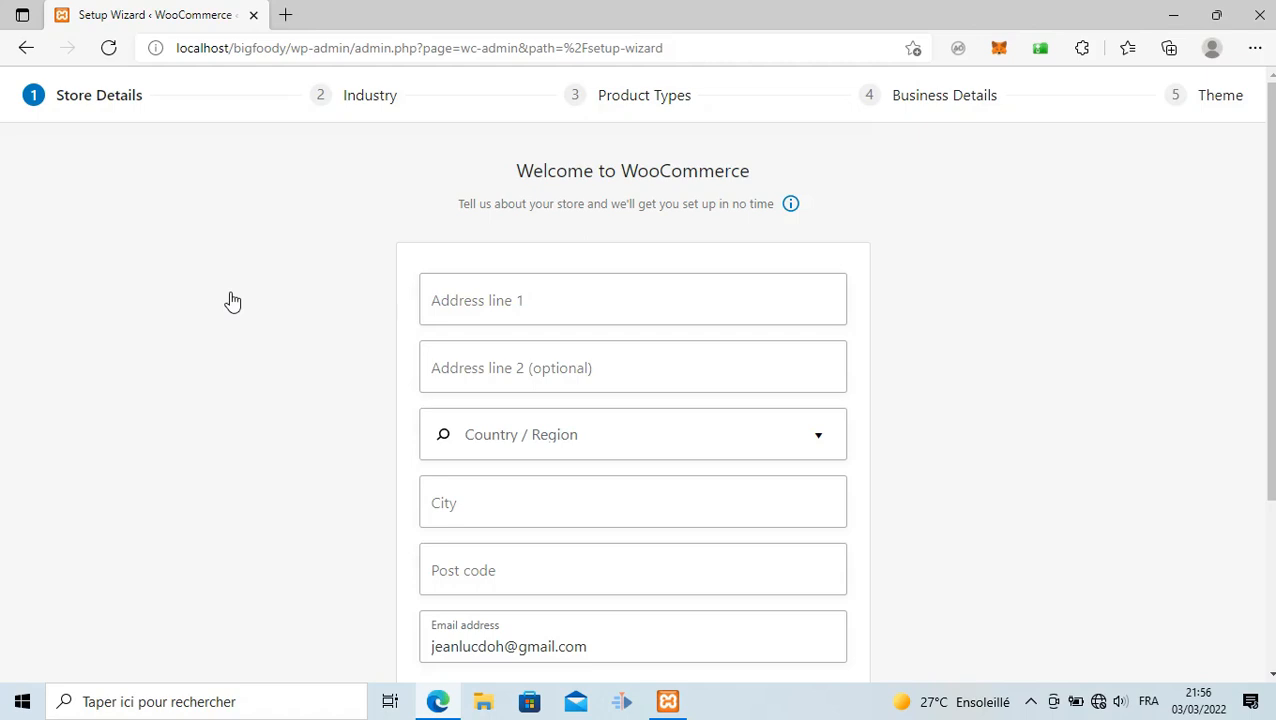
# Enter the store's first address line and leave the optional second line empty
pyautogui.click(659, 298)
pyautogui.scroll(-2, 660, 300)
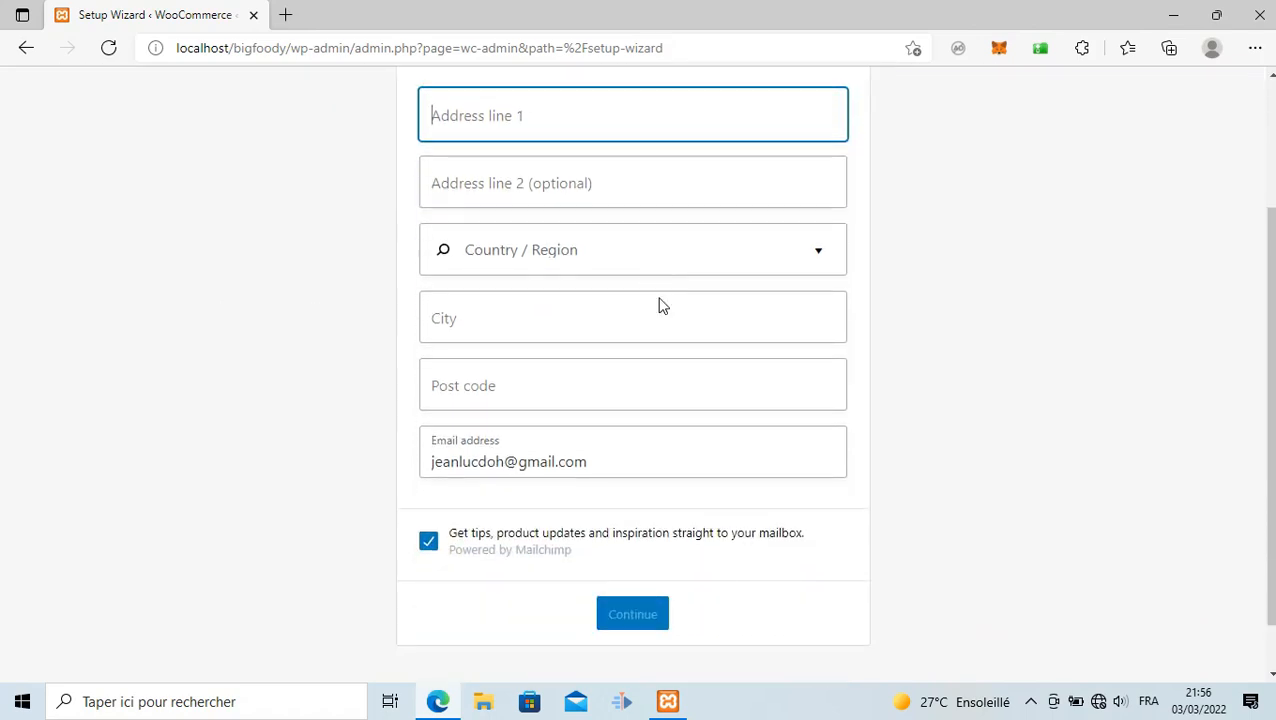
pyautogui.scroll(2, 662, 307)
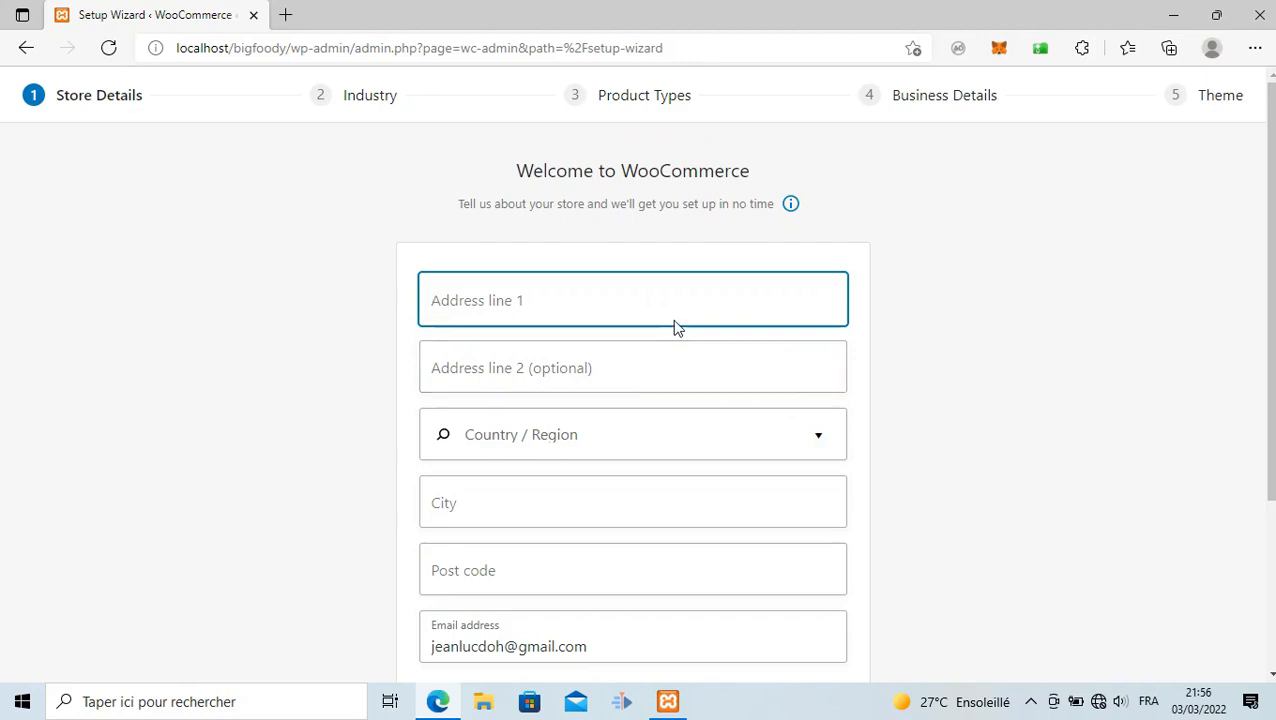
pyautogui.write('Trei')
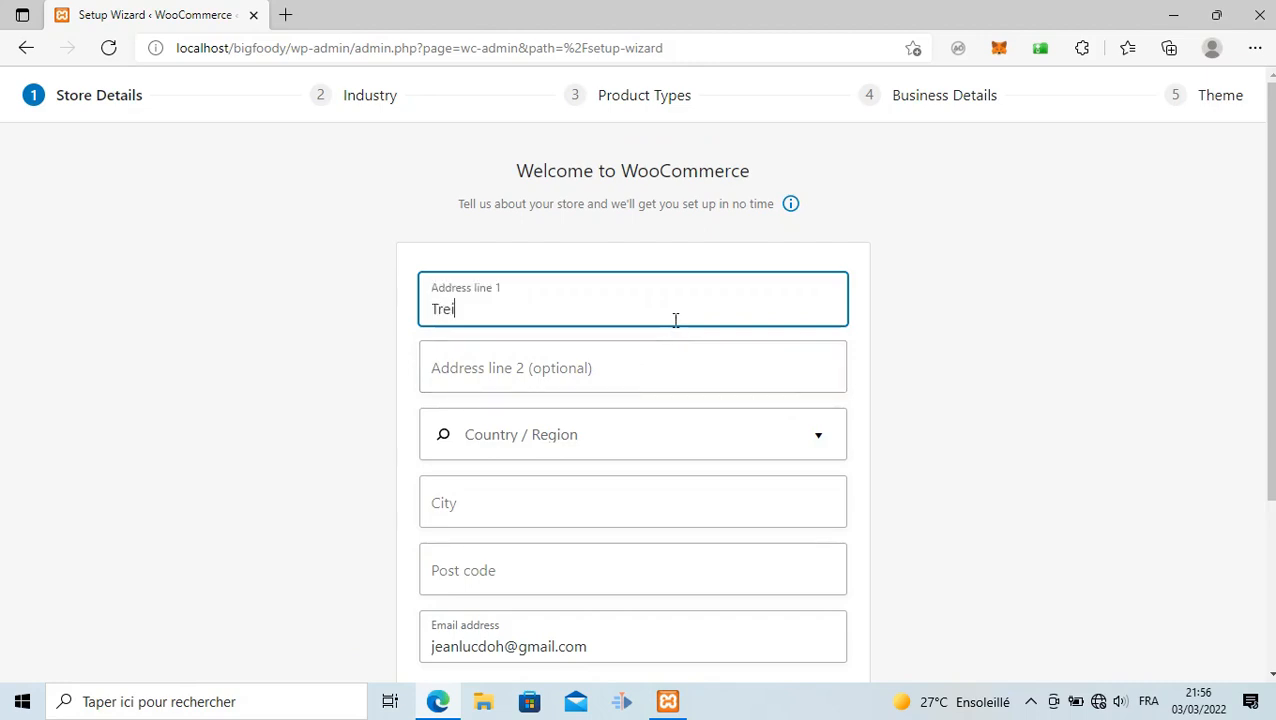
pyautogui.write('chville')
pyautogui.press('Tab')
pyautogui.press('Tab')
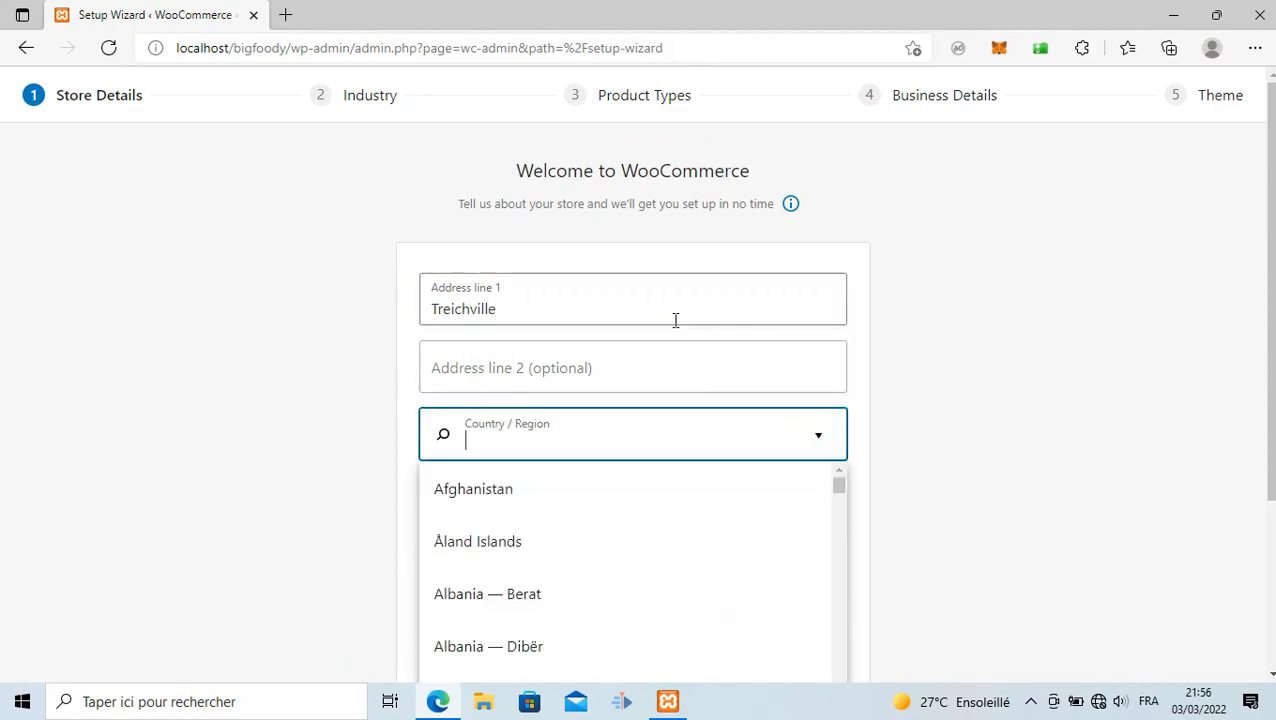
pyautogui.scroll(-2, 678, 478)
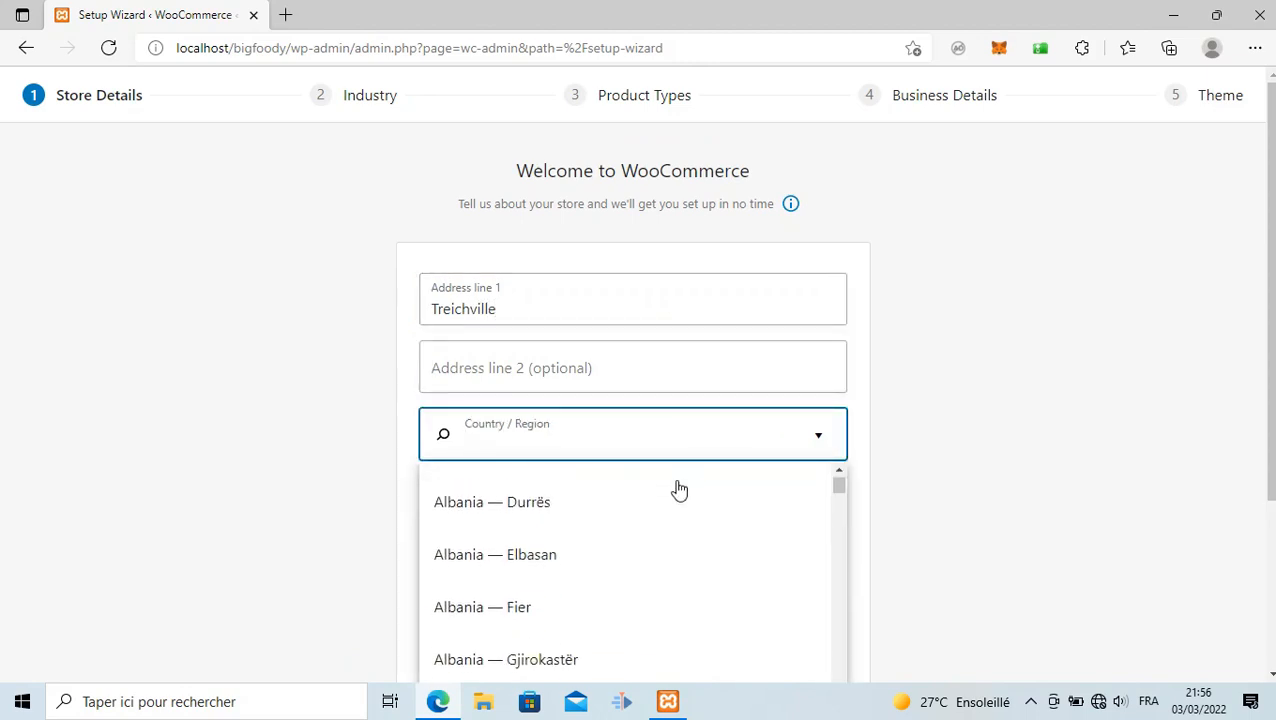
pyautogui.write('co')
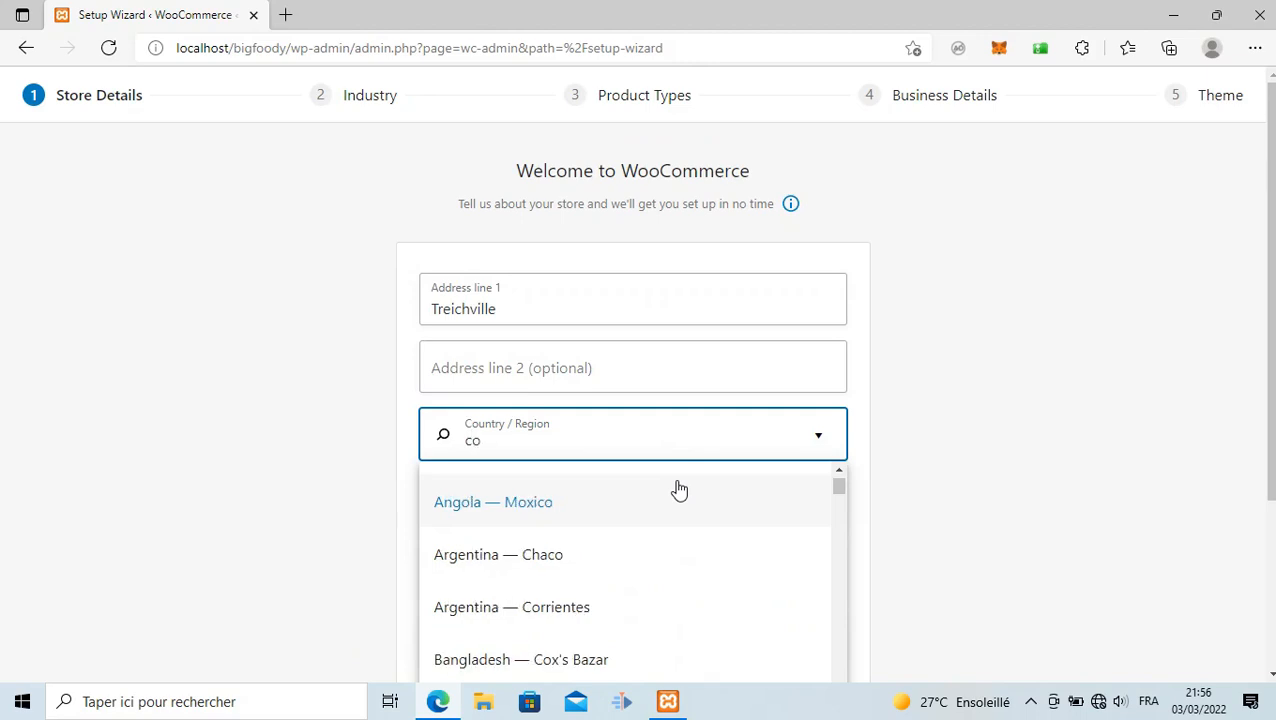
pyautogui.write('te')
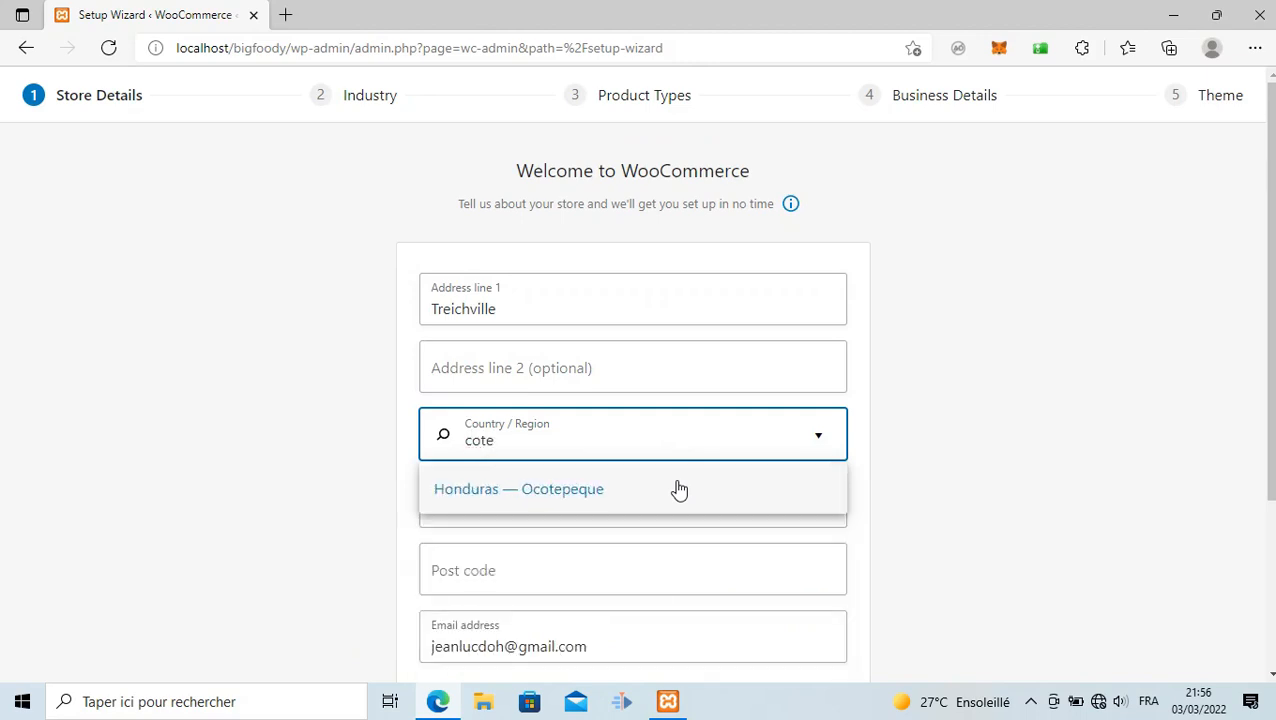
pyautogui.press('BackSpace')
pyautogui.press('BackSpace')
pyautogui.press('BackSpace')
pyautogui.press('BackSpace')
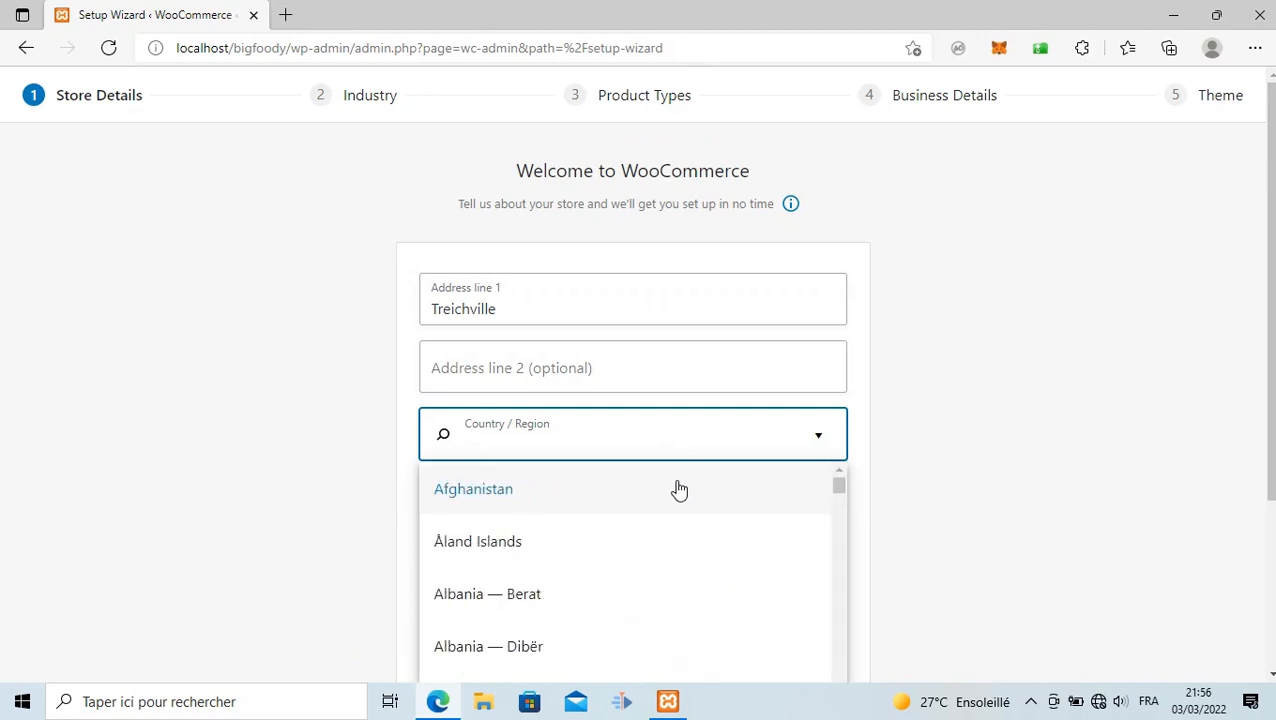
# Search the countries for "ivor" and set the store's country to Ivory Coast
pyautogui.write('iv')
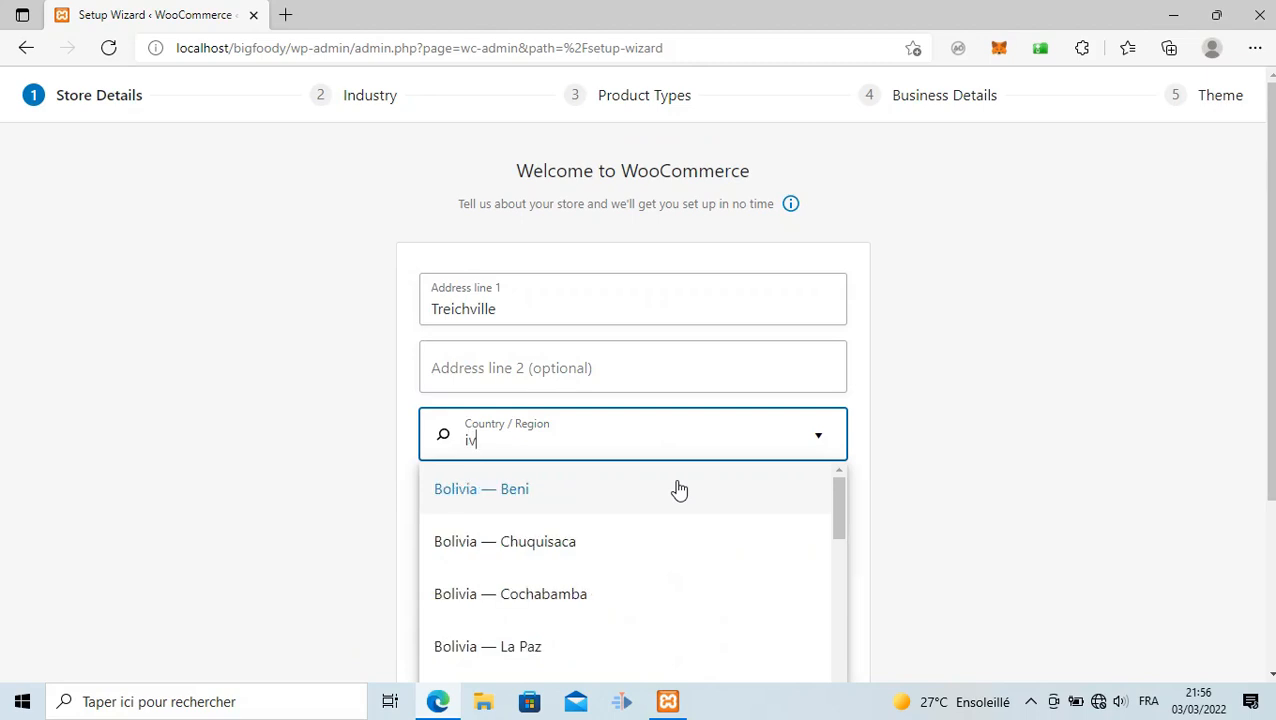
pyautogui.write('or')
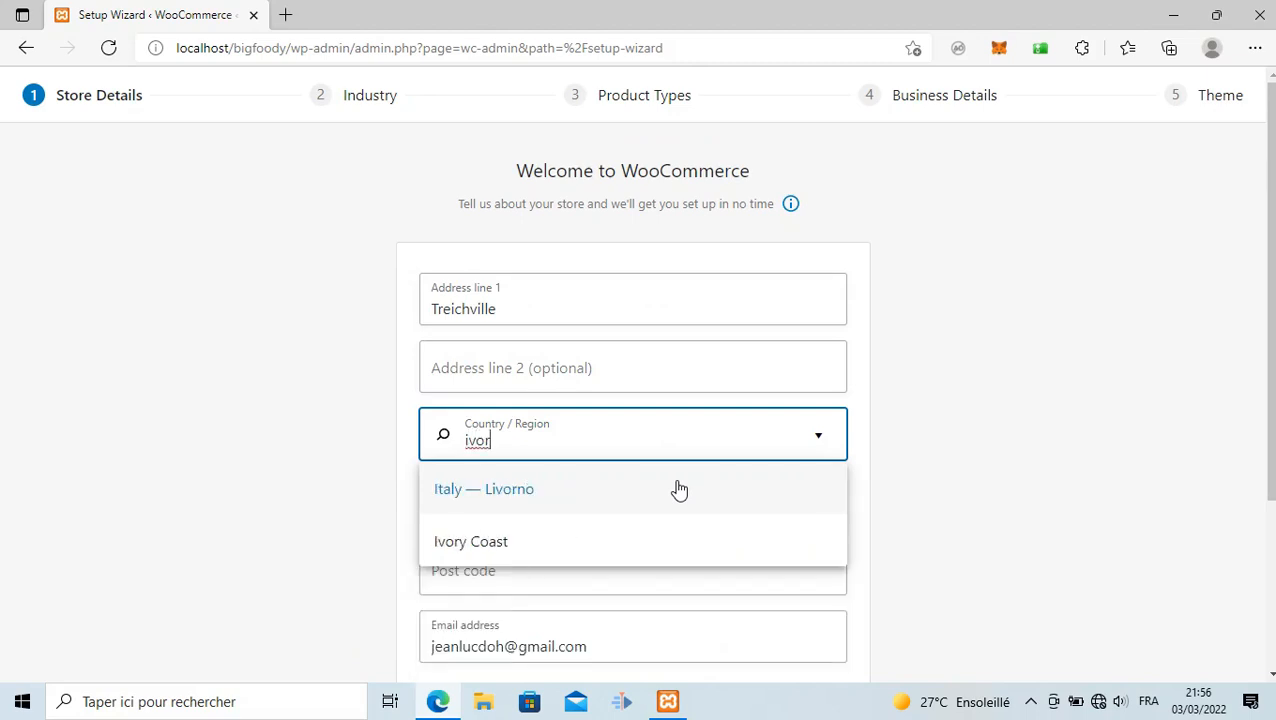
pyautogui.click(578, 552)
pyautogui.click(515, 507)
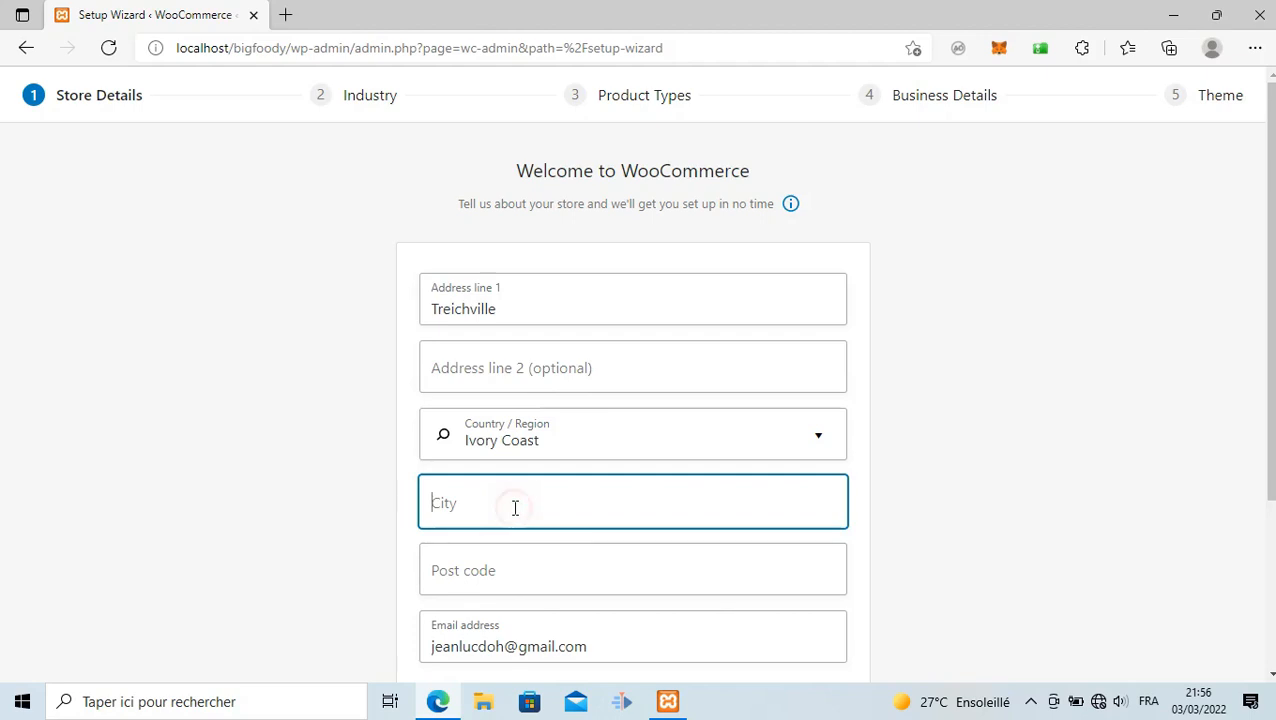
pyautogui.write('00225')
pyautogui.press('Return')
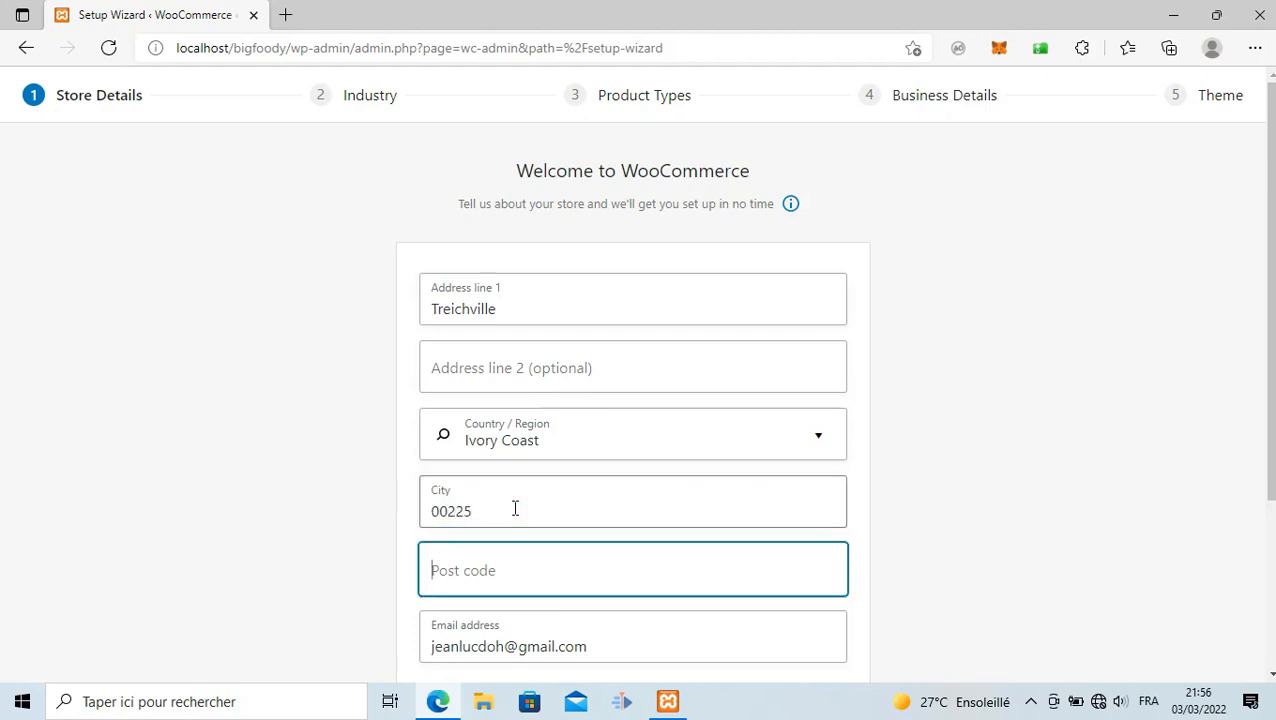
# Replace the store's city entry with the correct city and fill in the post code
pyautogui.moveTo(515, 507); pyautogui.dragTo(416, 522)
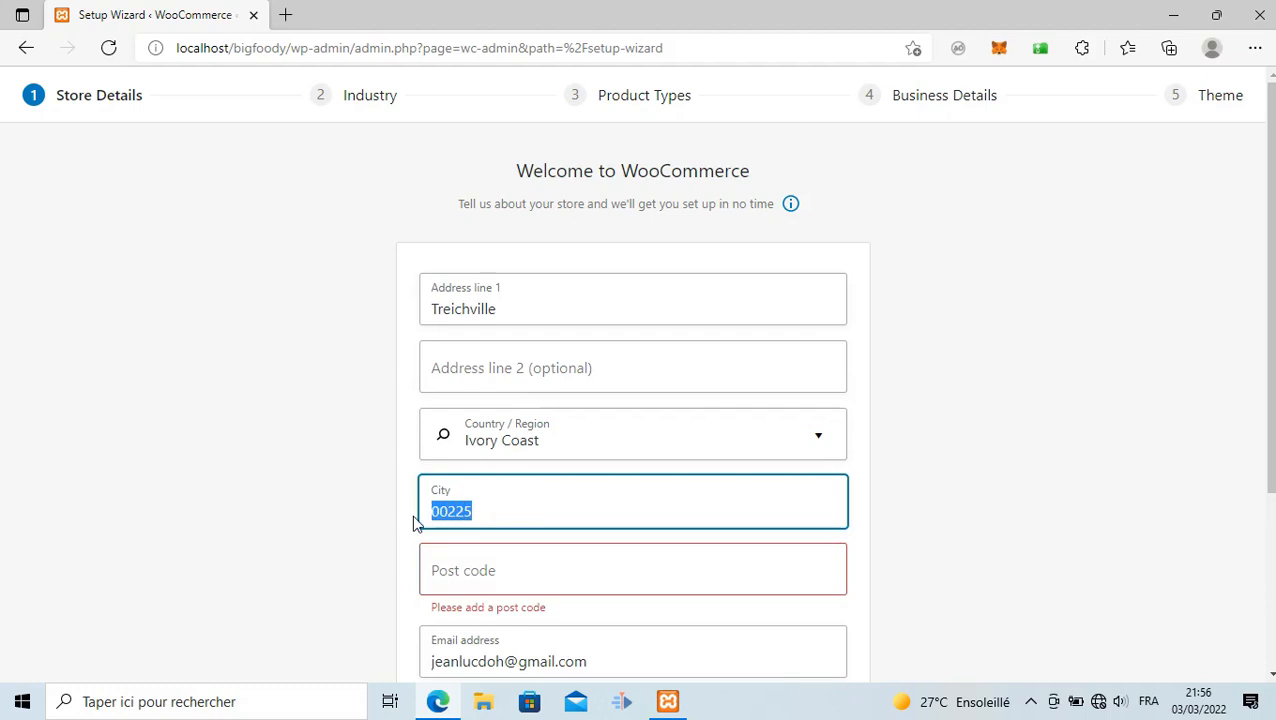
pyautogui.write('Abidjan')
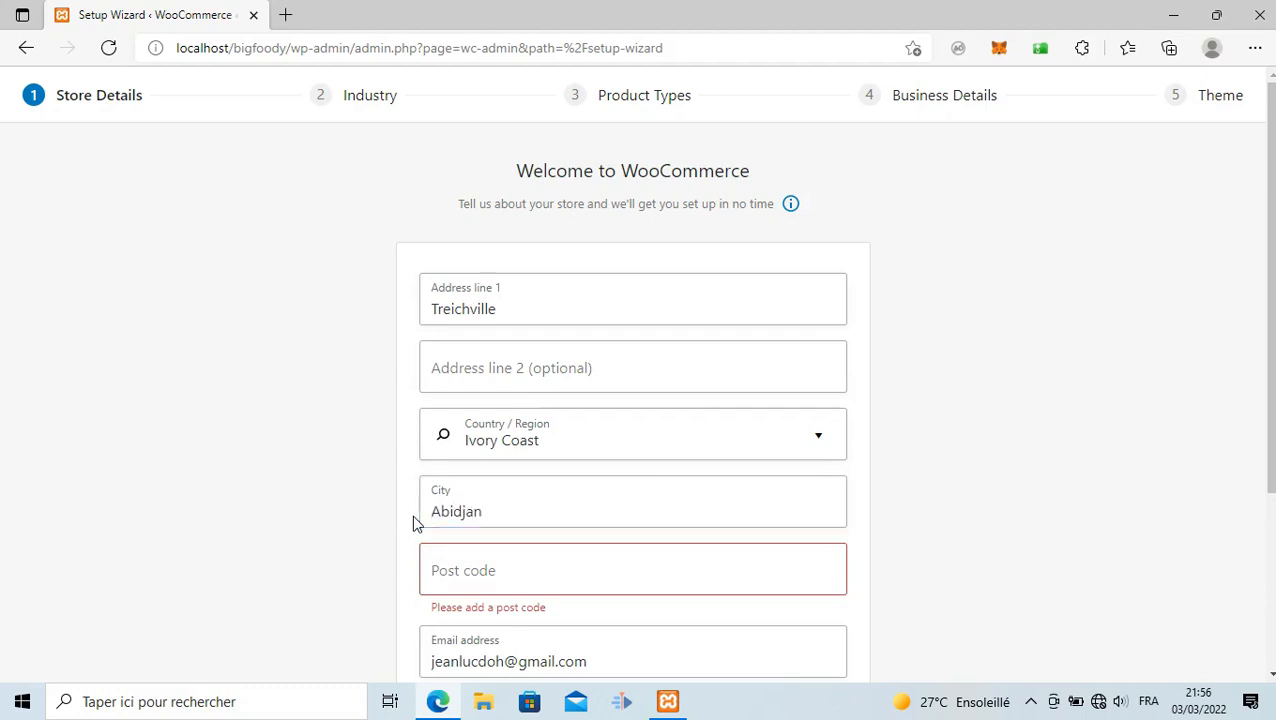
pyautogui.write('00225')
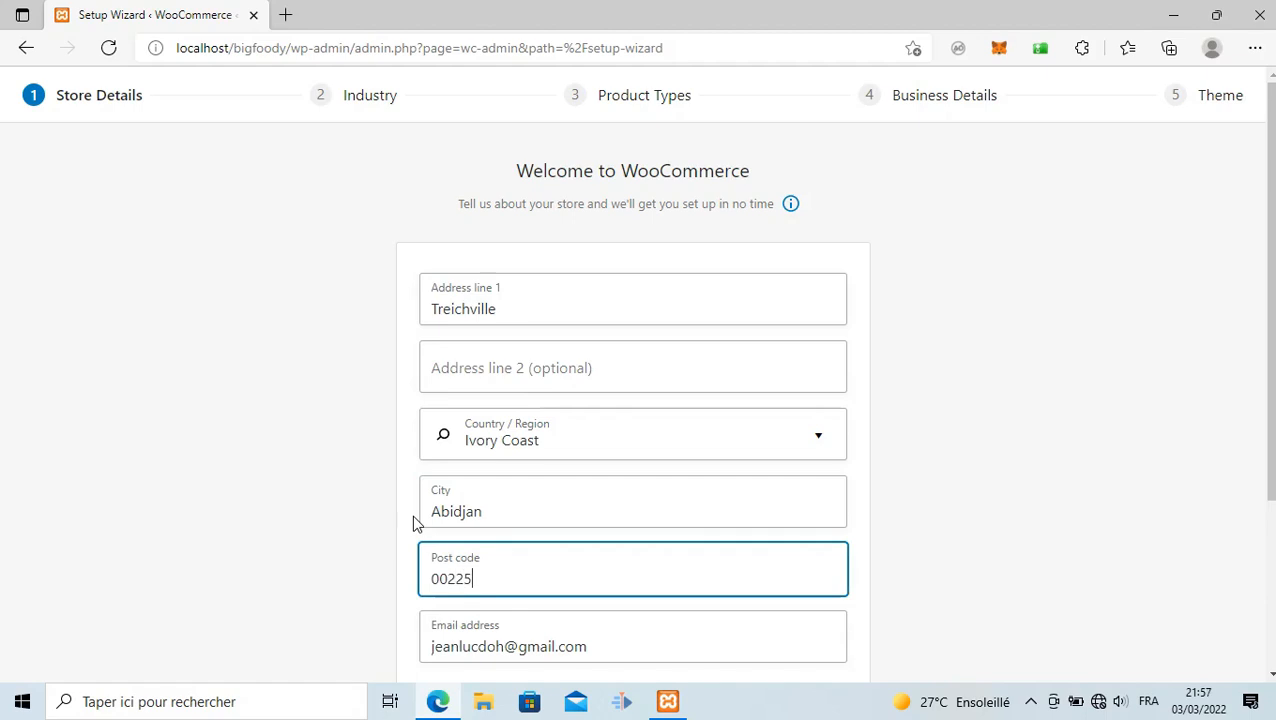
# Opt out of the tips and product updates mailing, submit the store details and decline usage tracking
pyautogui.scroll(-3, 414, 520)
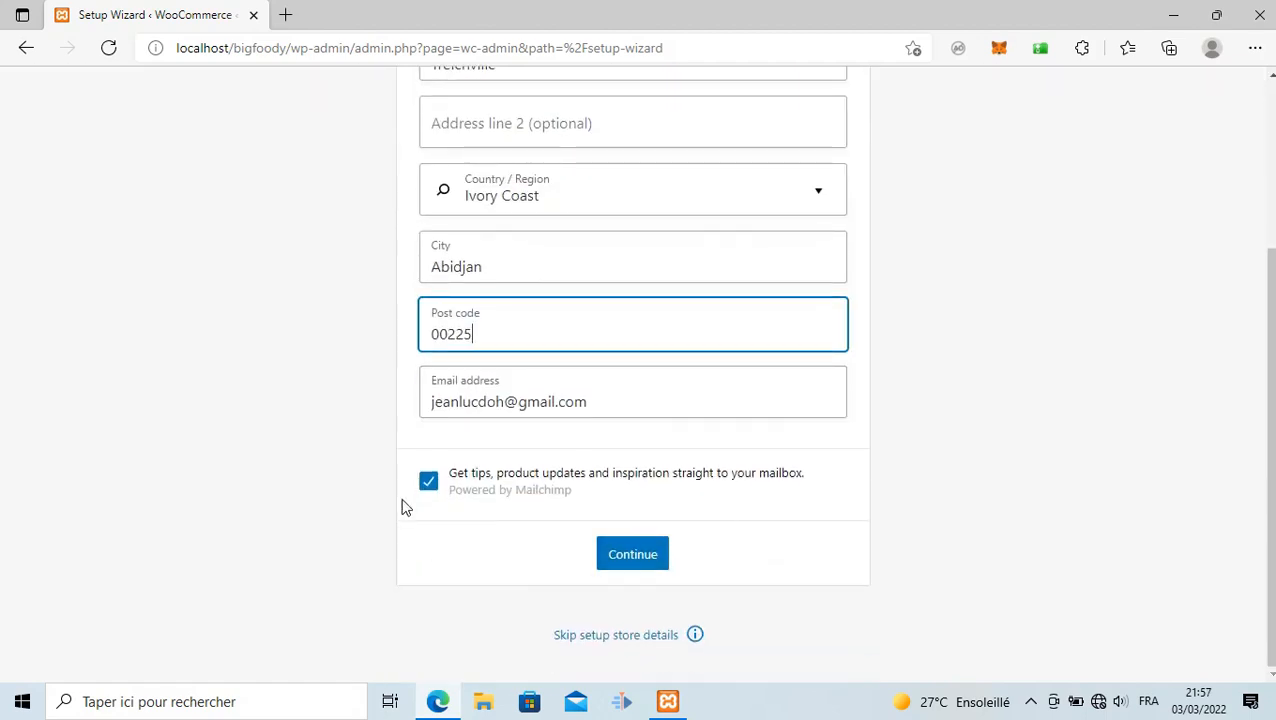
pyautogui.click(428, 482)
pyautogui.click(622, 548)
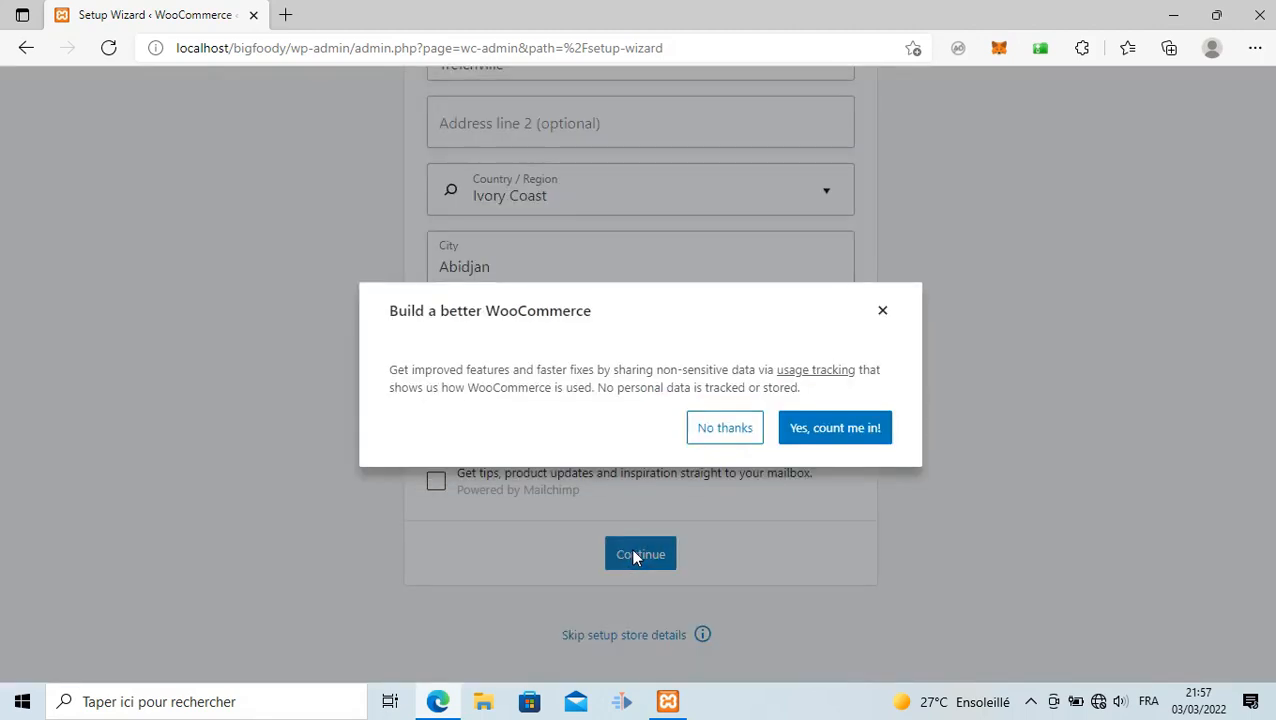
pyautogui.click(725, 428)
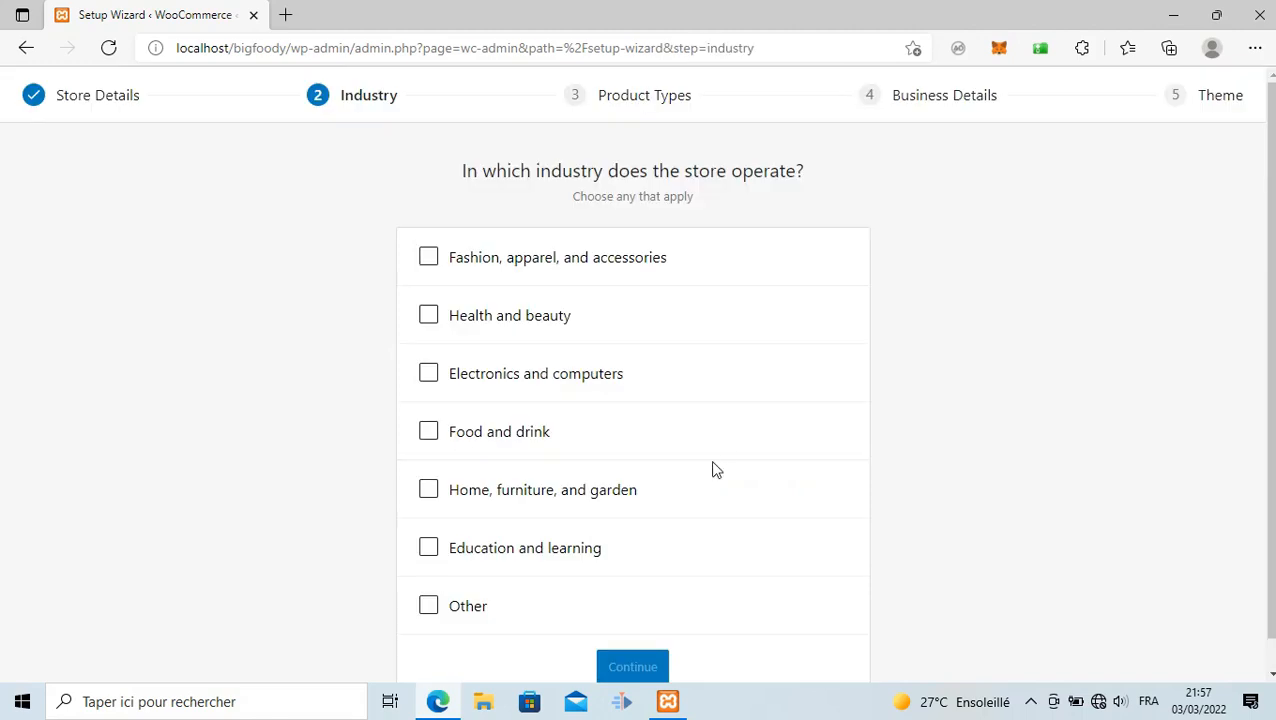
# Select every industry except Other for the store and continue to the product types
pyautogui.click(496, 549)
pyautogui.click(493, 490)
pyautogui.click(474, 430)
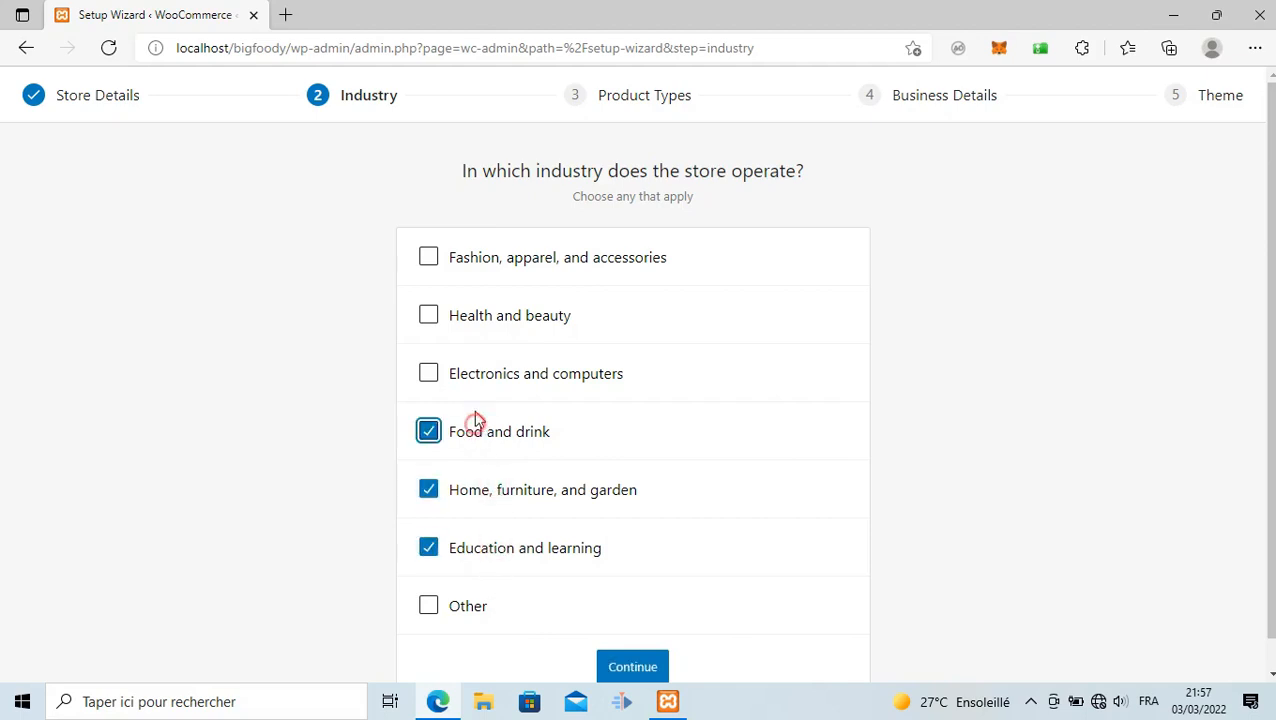
pyautogui.click(472, 384)
pyautogui.click(459, 318)
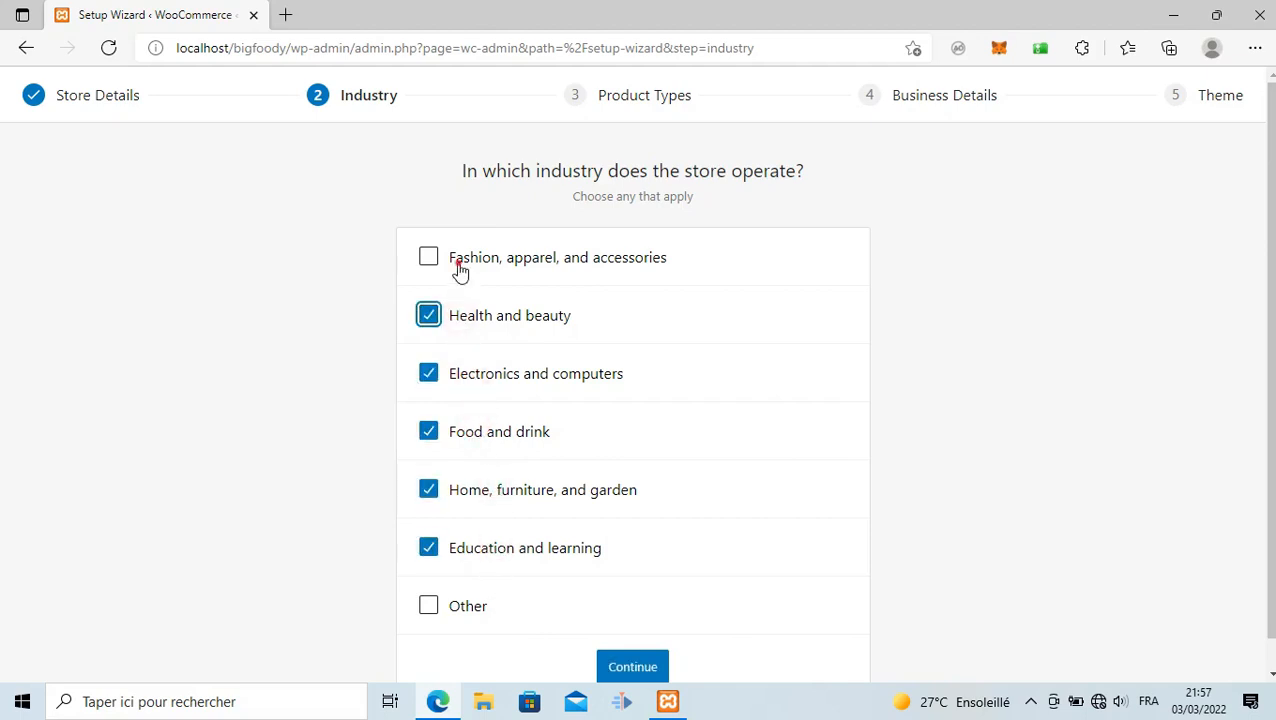
pyautogui.click(459, 262)
pyautogui.scroll(-1, 621, 632)
pyautogui.click(635, 638)
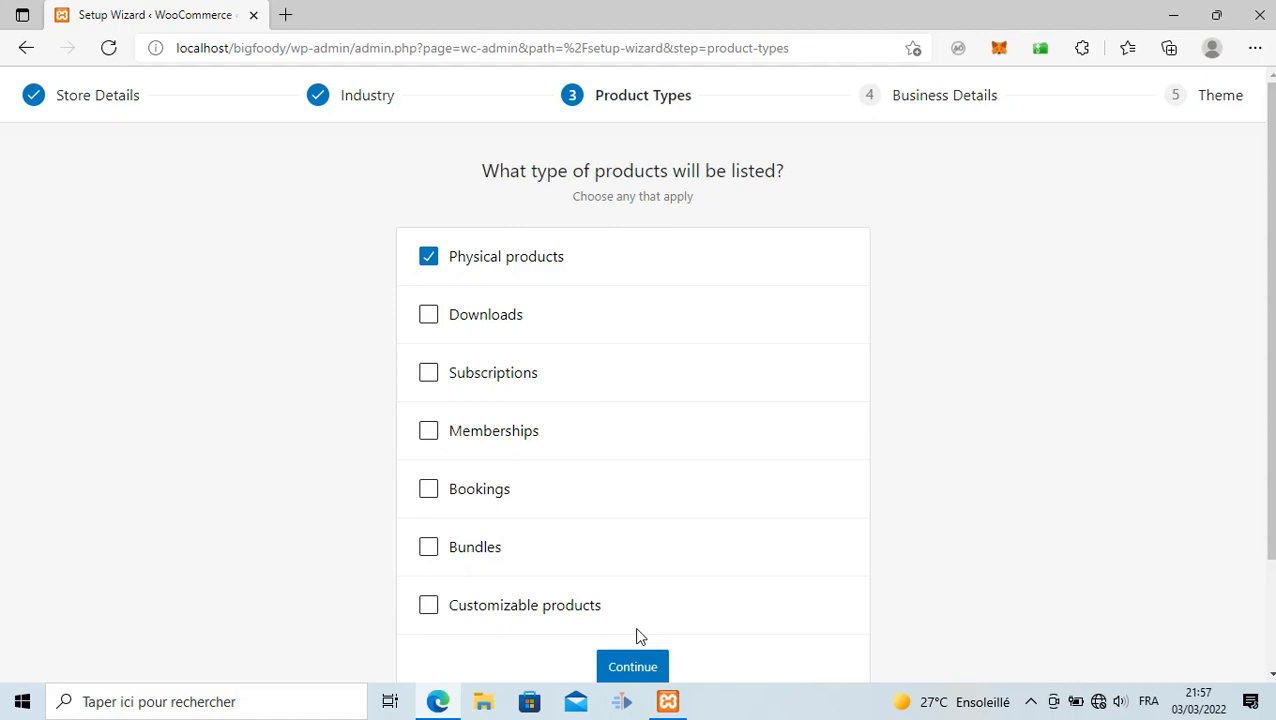
# Add Downloads to the listed product types alongside Physical products and continue to the business details
pyautogui.click(486, 320)
pyautogui.scroll(-2, 632, 453)
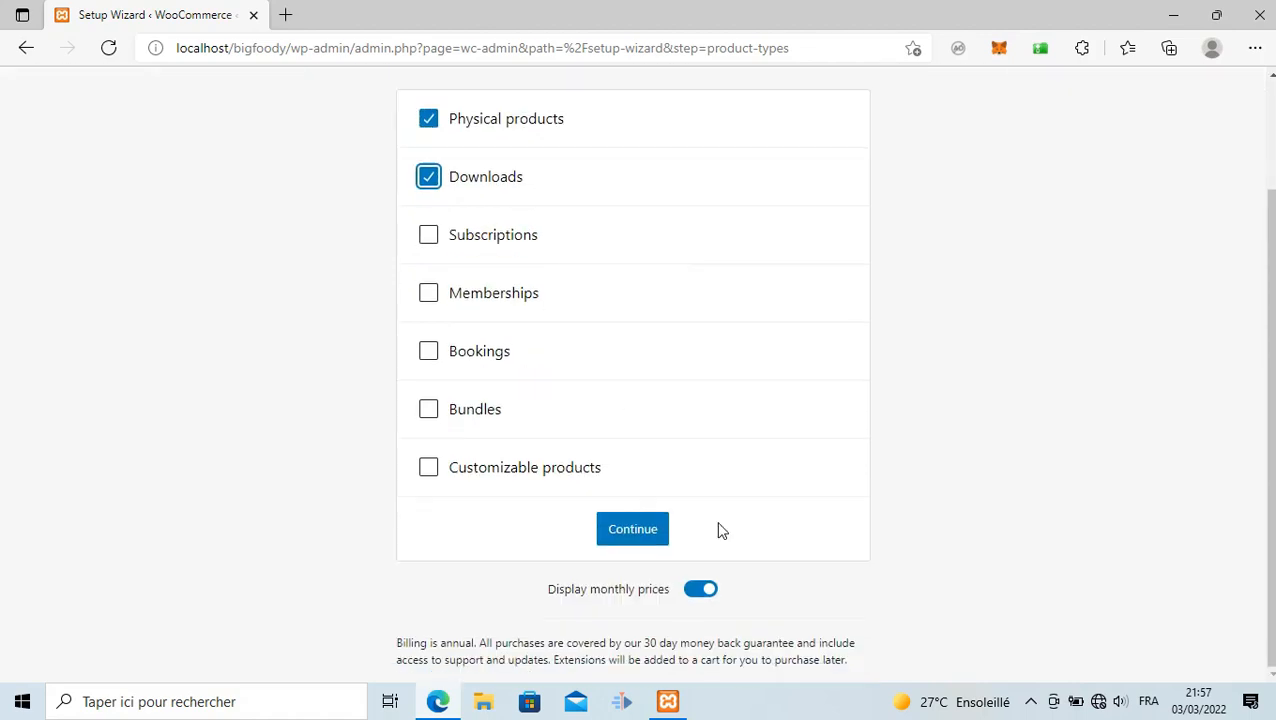
pyautogui.click(634, 529)
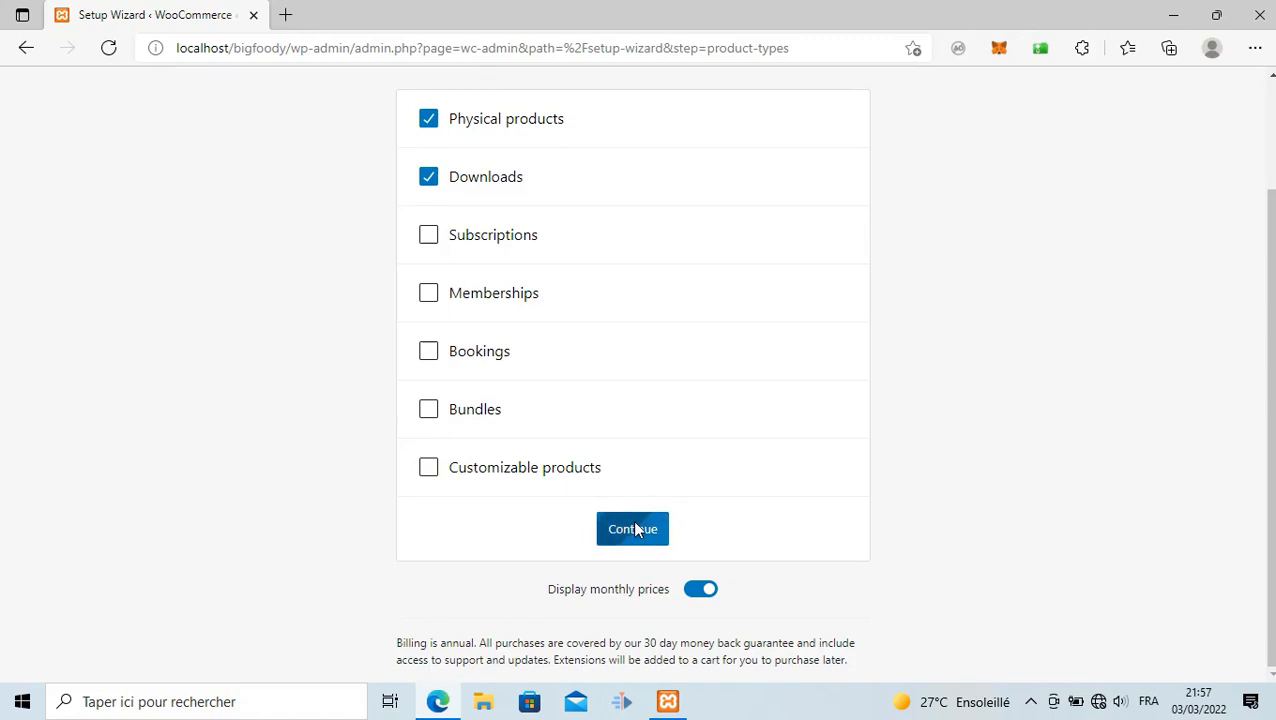
# Set the planned number of products to 1 - 10 and selling elsewhere to No, and continue to the free features
pyautogui.click(562, 380)
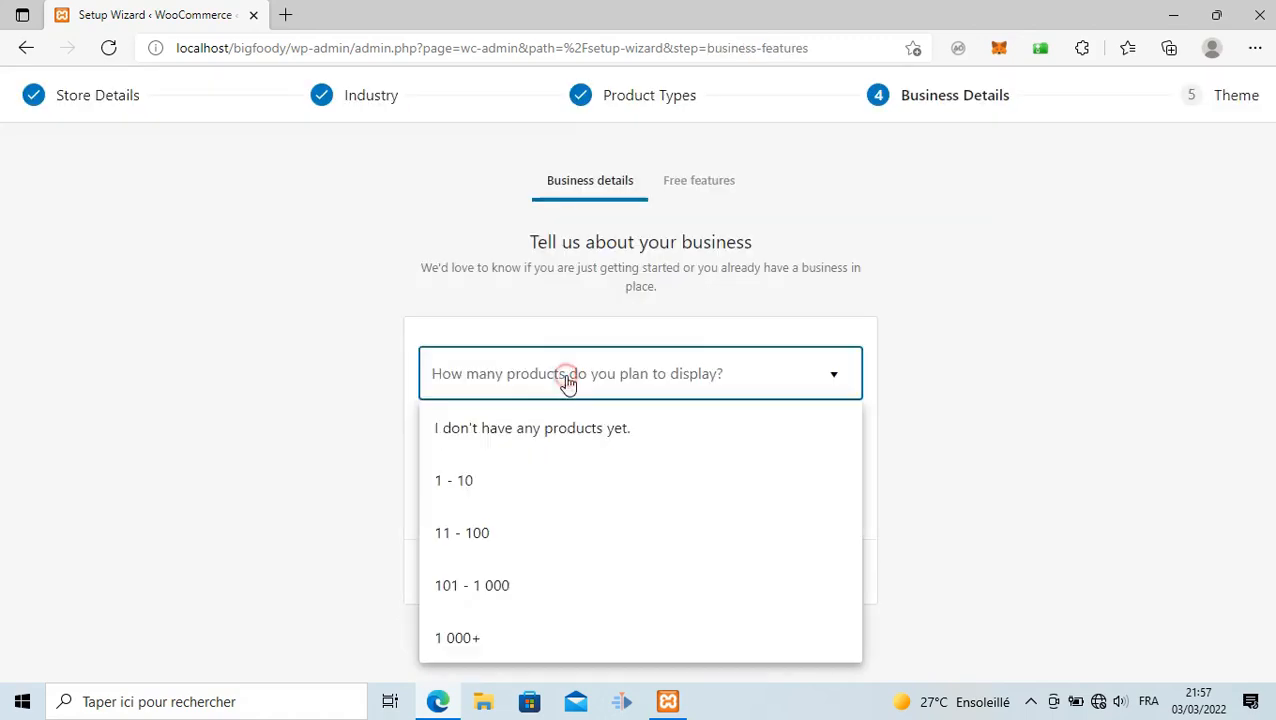
pyautogui.click(518, 481)
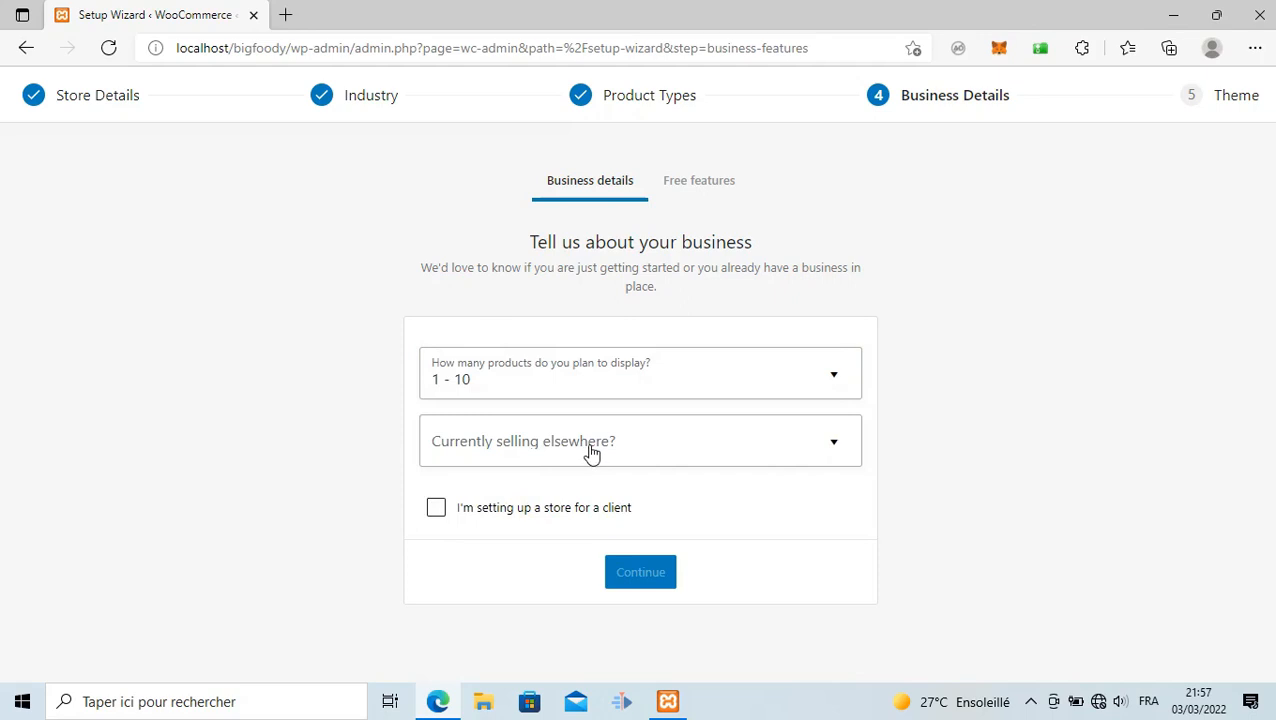
pyautogui.click(587, 447)
pyautogui.click(540, 489)
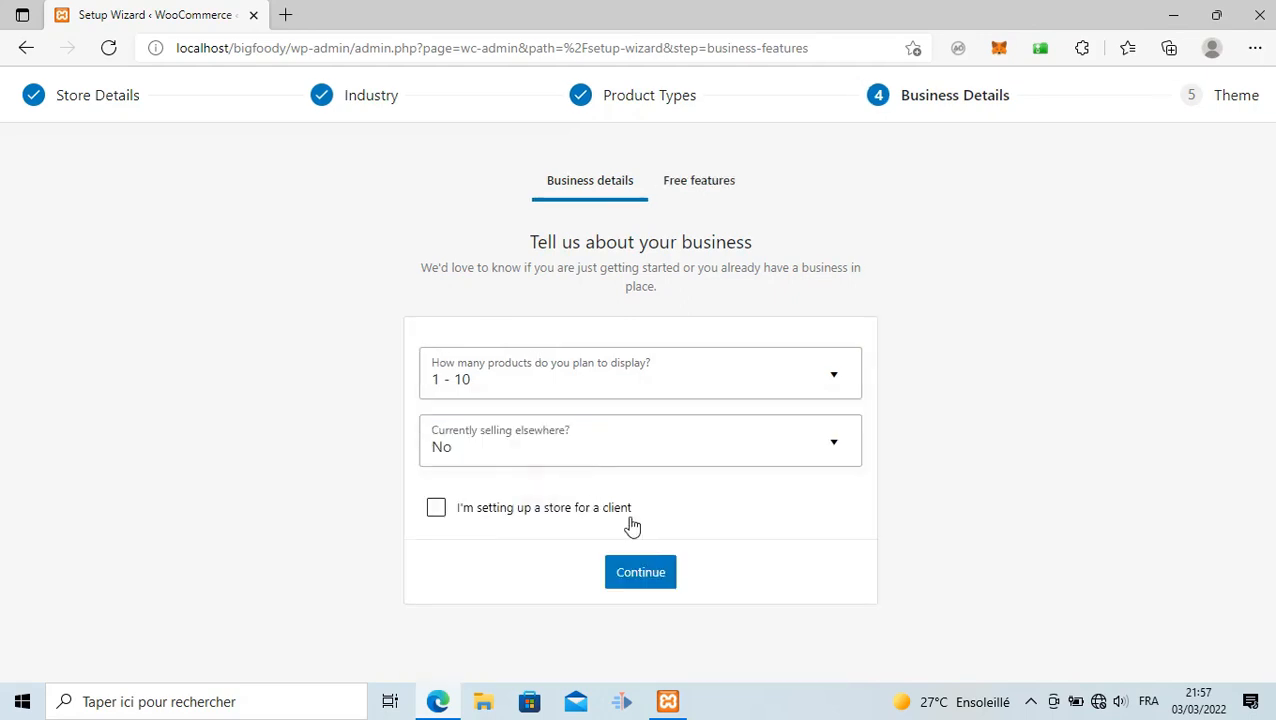
pyautogui.click(650, 577)
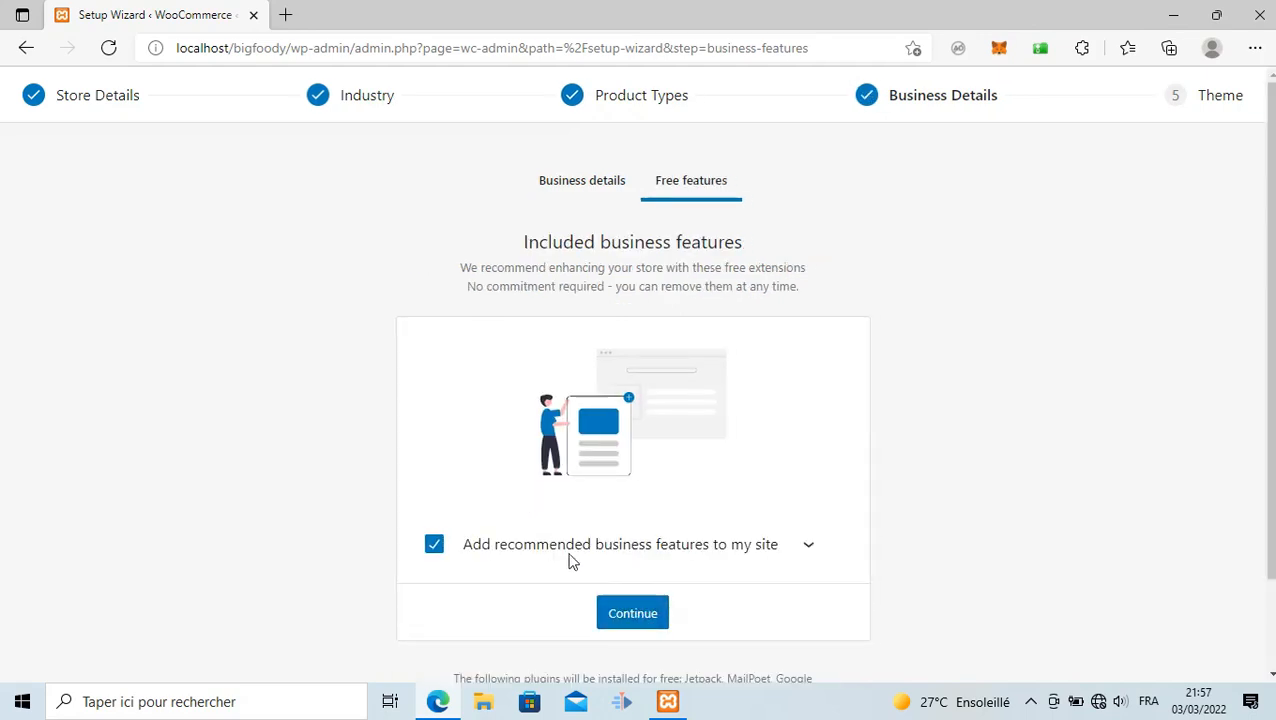
# Opt out of adding the recommended business features to the site and continue to the theme selection
pyautogui.click(437, 546)
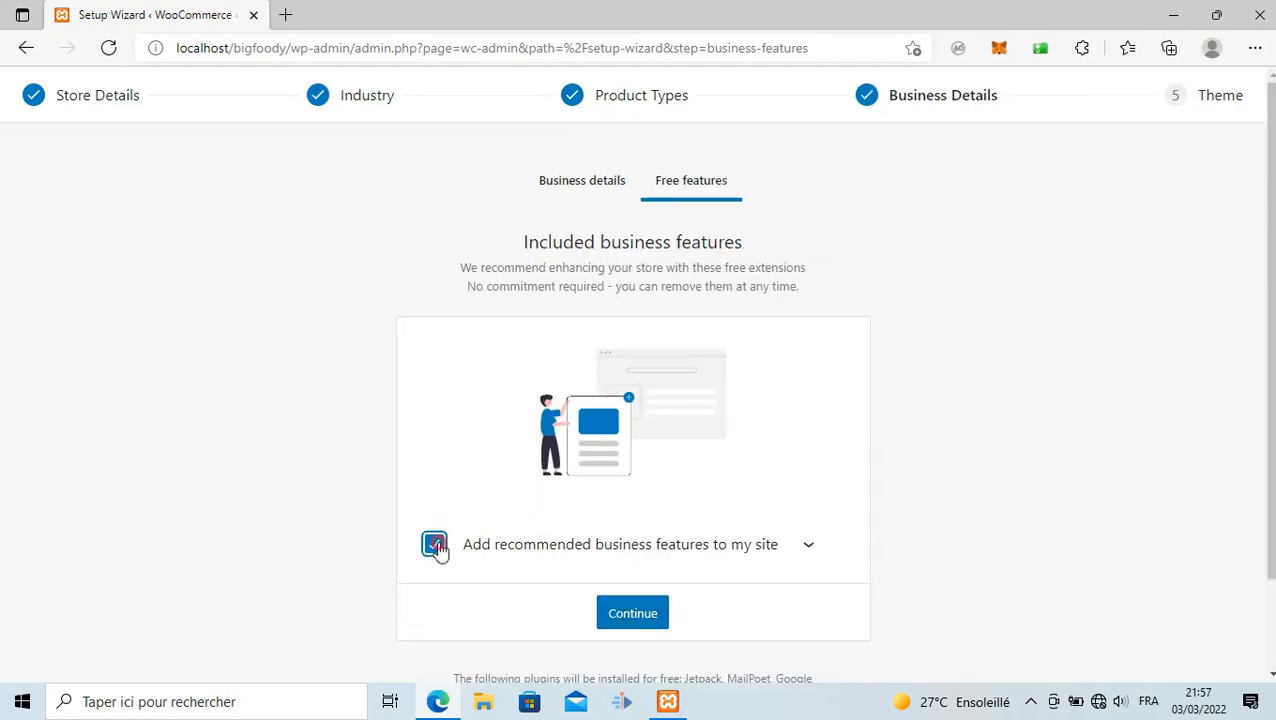
pyautogui.click(643, 614)
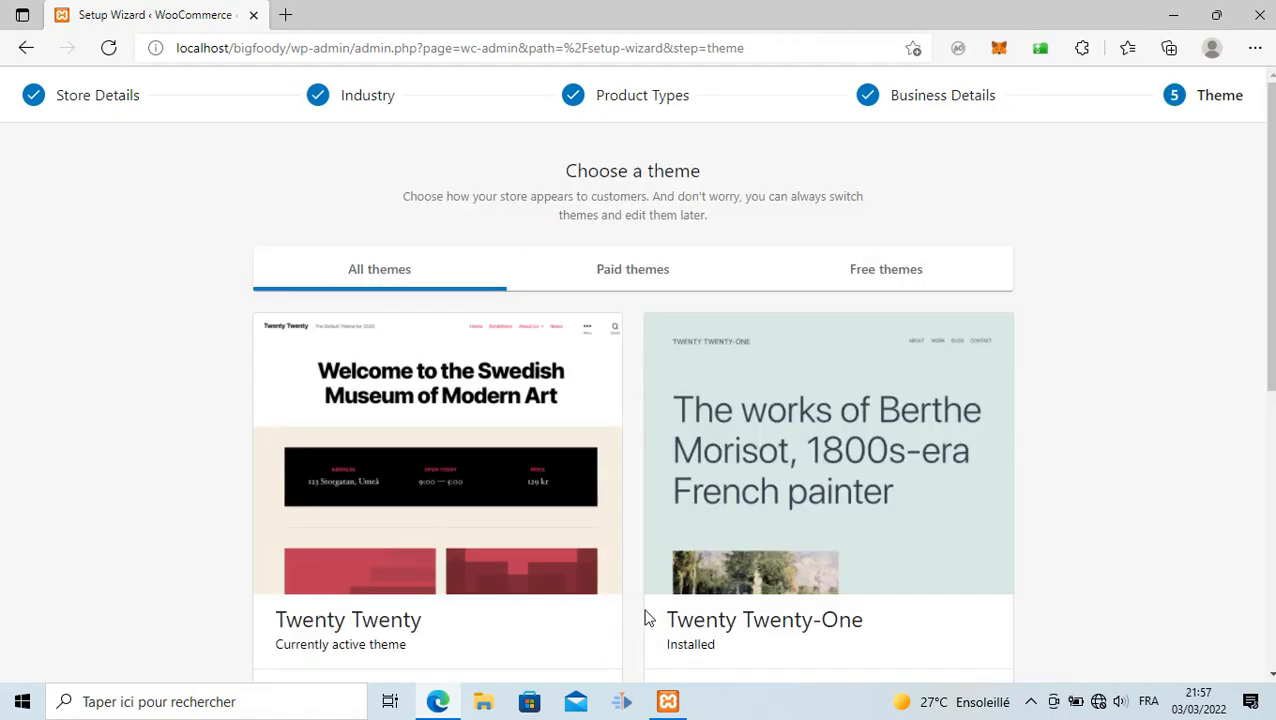
# Keep the active Twenty Twenty theme for the store and dismiss the WooCommerce welcome tour
pyautogui.scroll(-5, 645, 617)
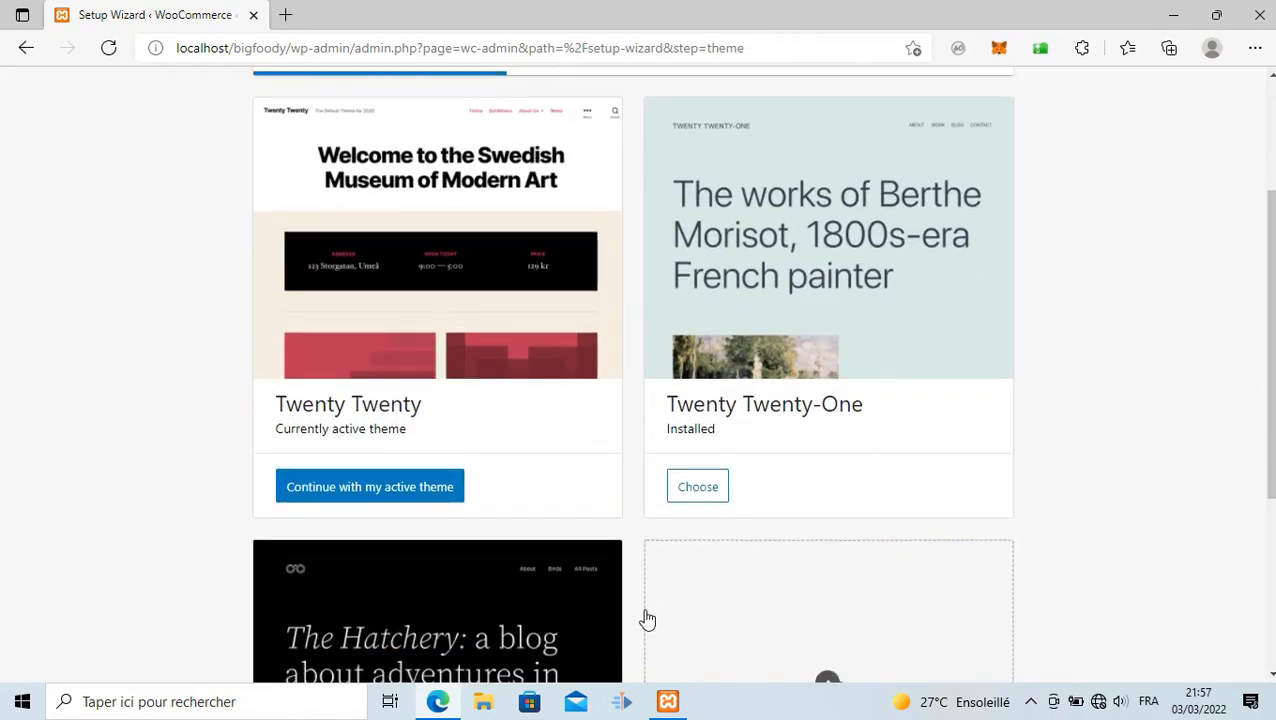
pyautogui.scroll(4, 645, 617)
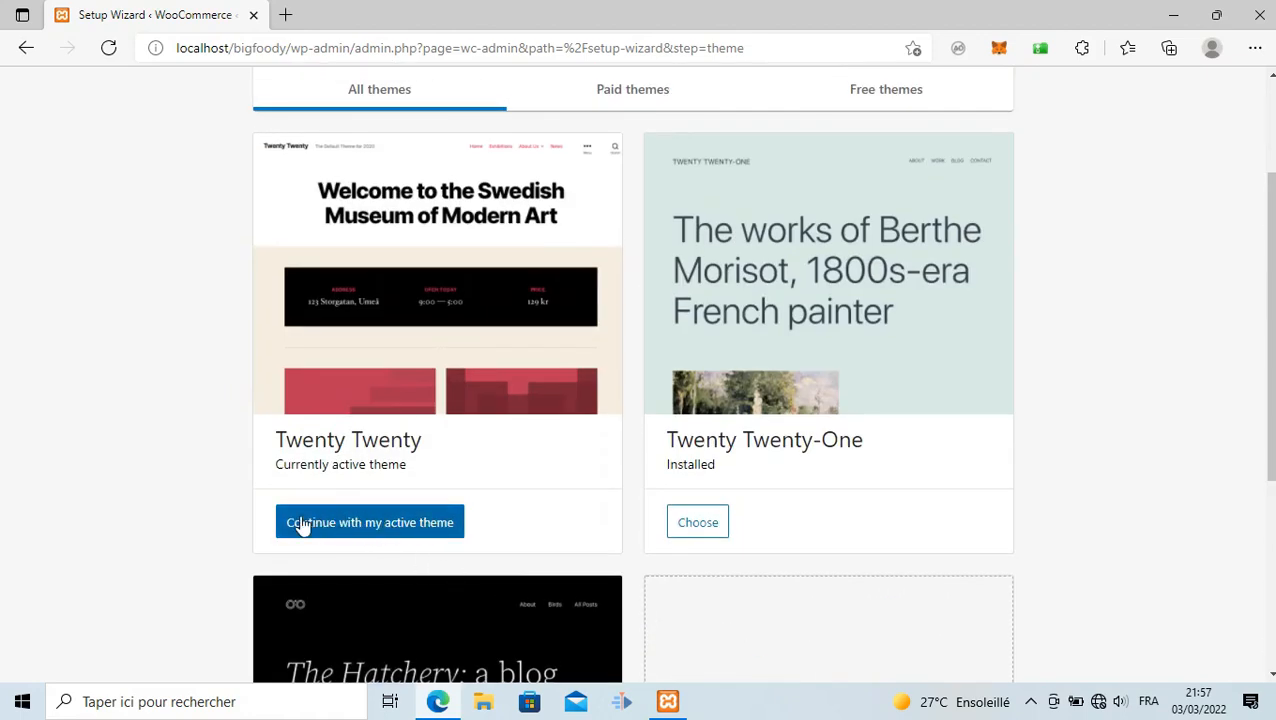
pyautogui.click(369, 524)
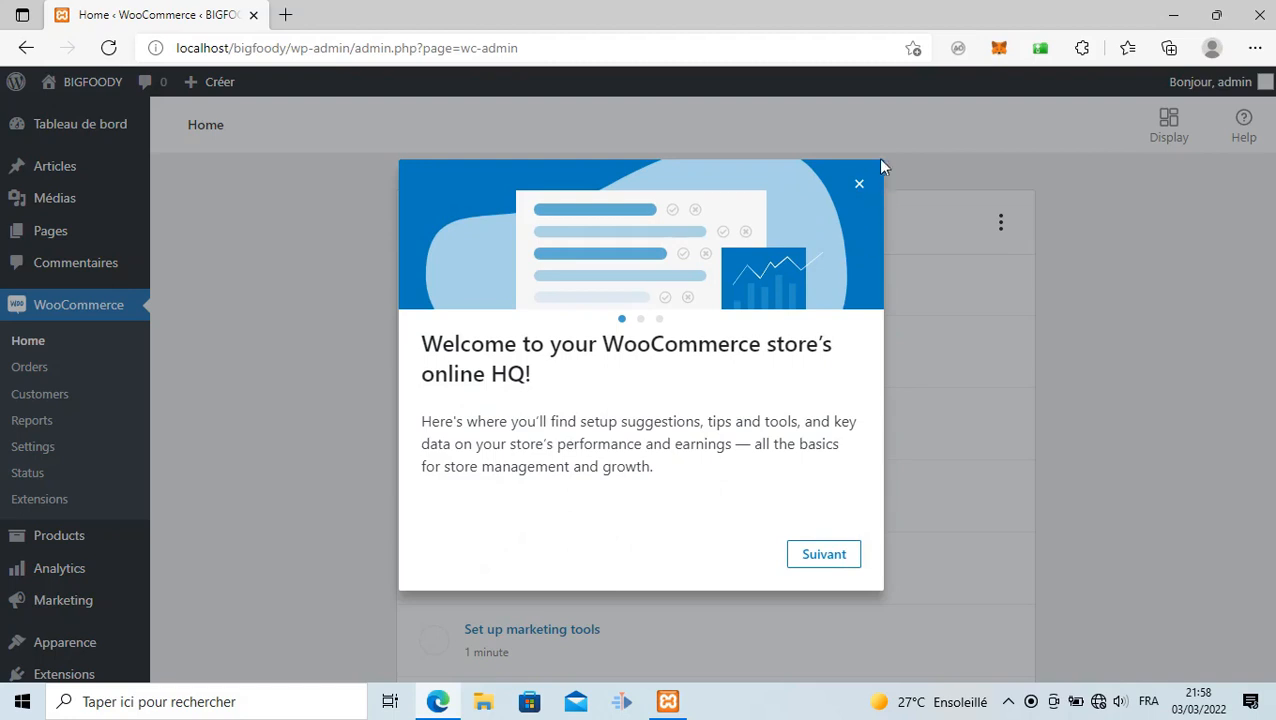
pyautogui.click(858, 185)
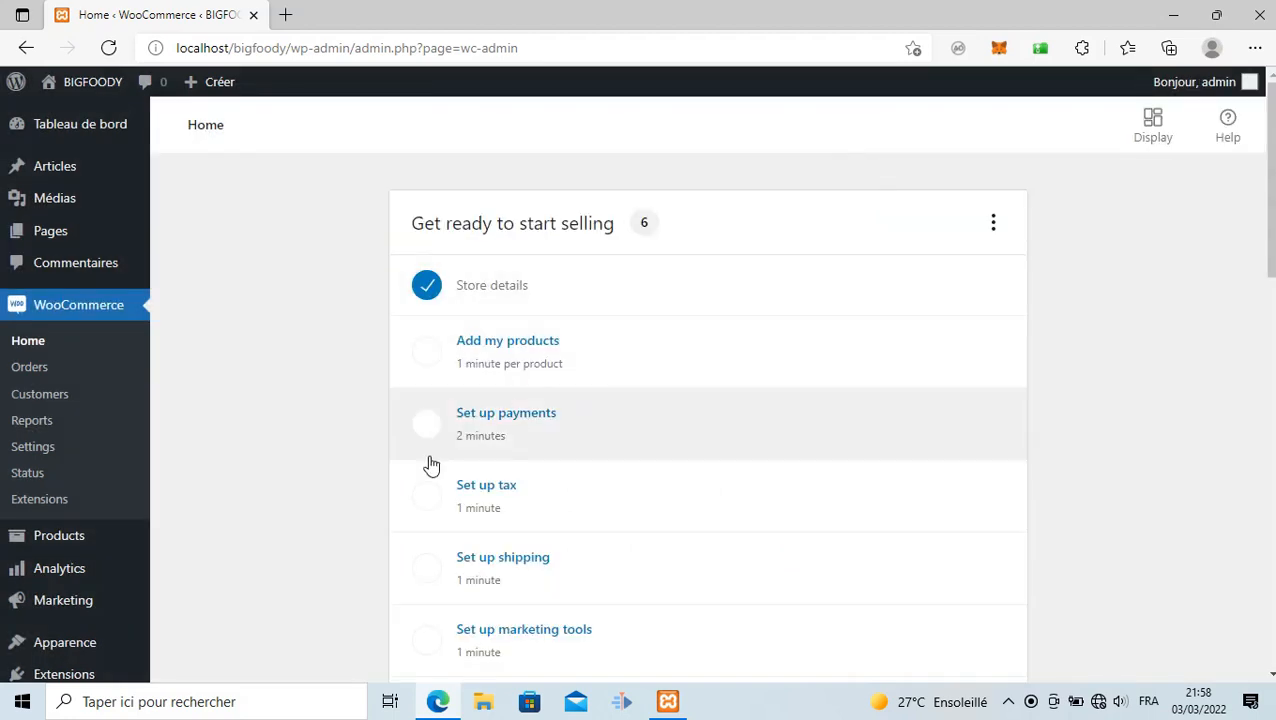
# Examine the general WooCommerce settings, including the store address, selling locations, taxes, coupons and currency options
pyautogui.click(34, 452)
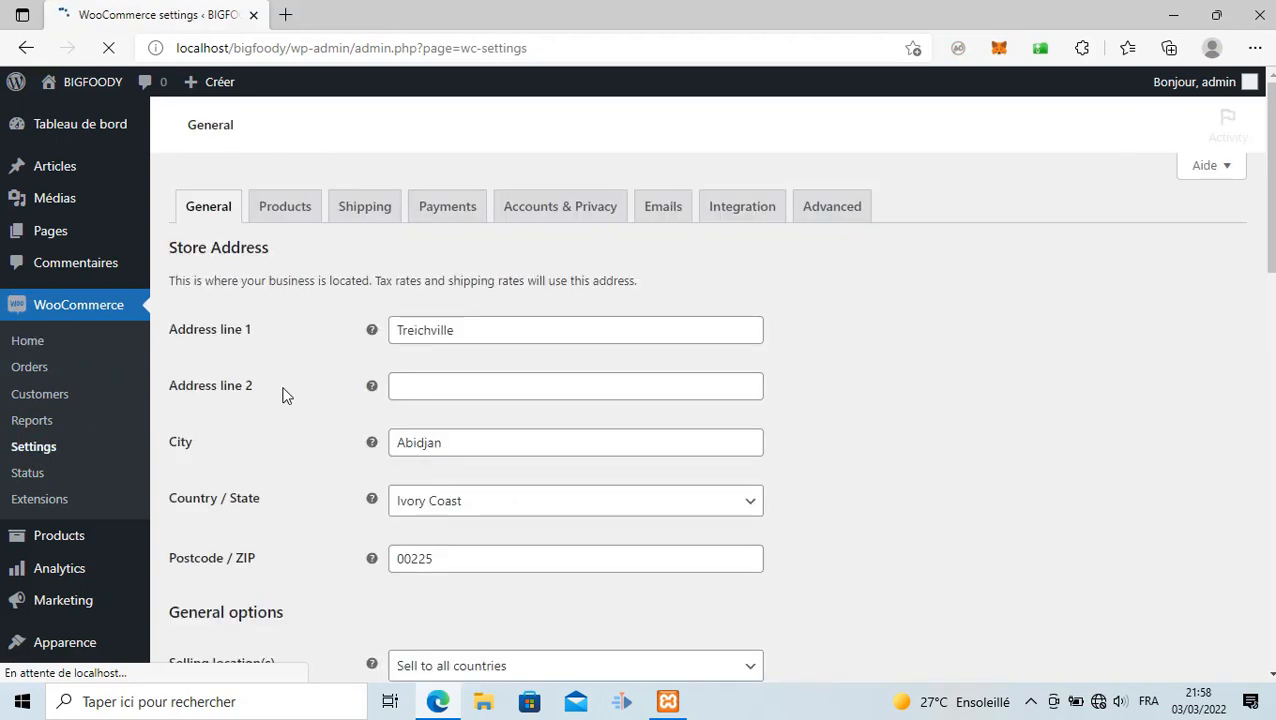
pyautogui.scroll(-7, 283, 396)
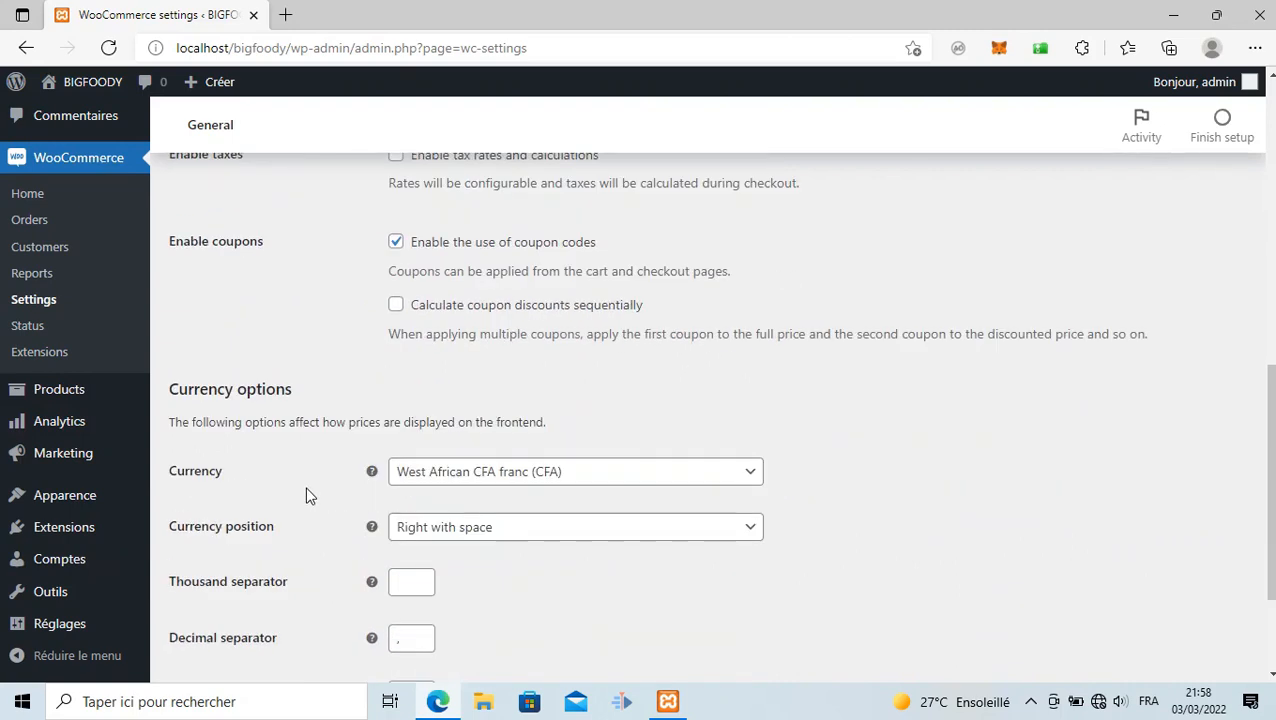
pyautogui.scroll(5, 716, 608)
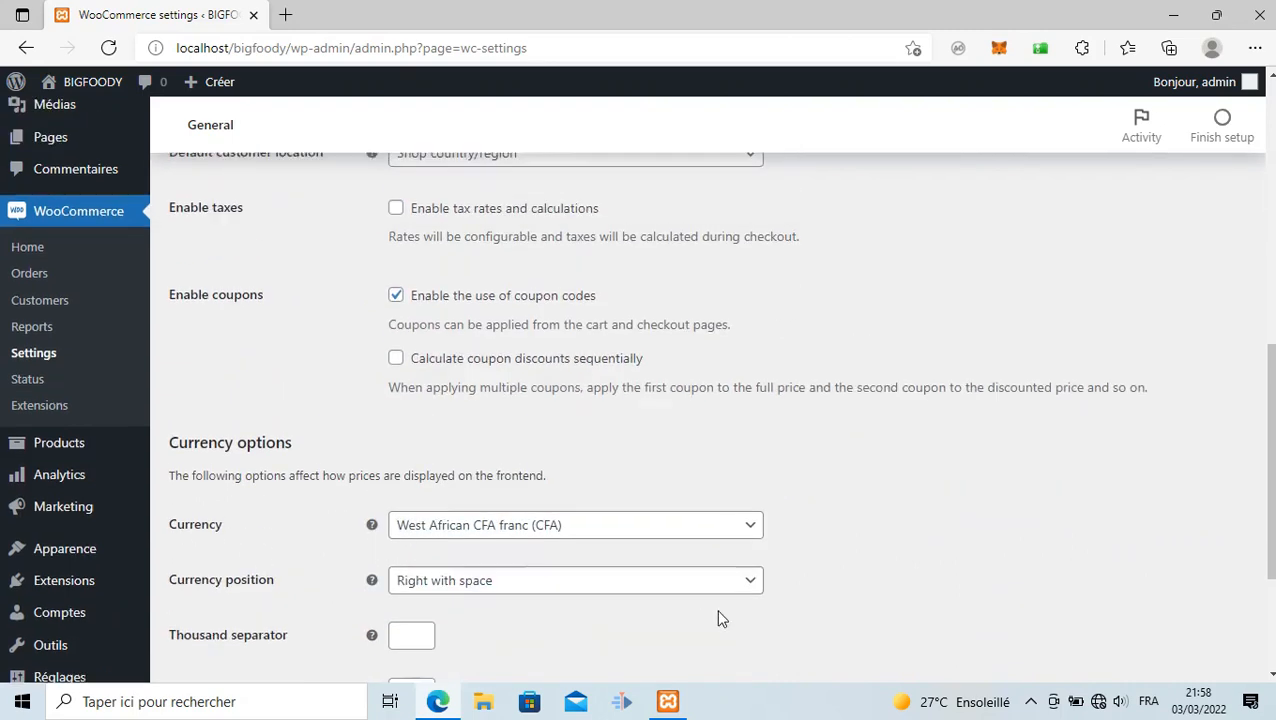
pyautogui.scroll(-4, 382, 468)
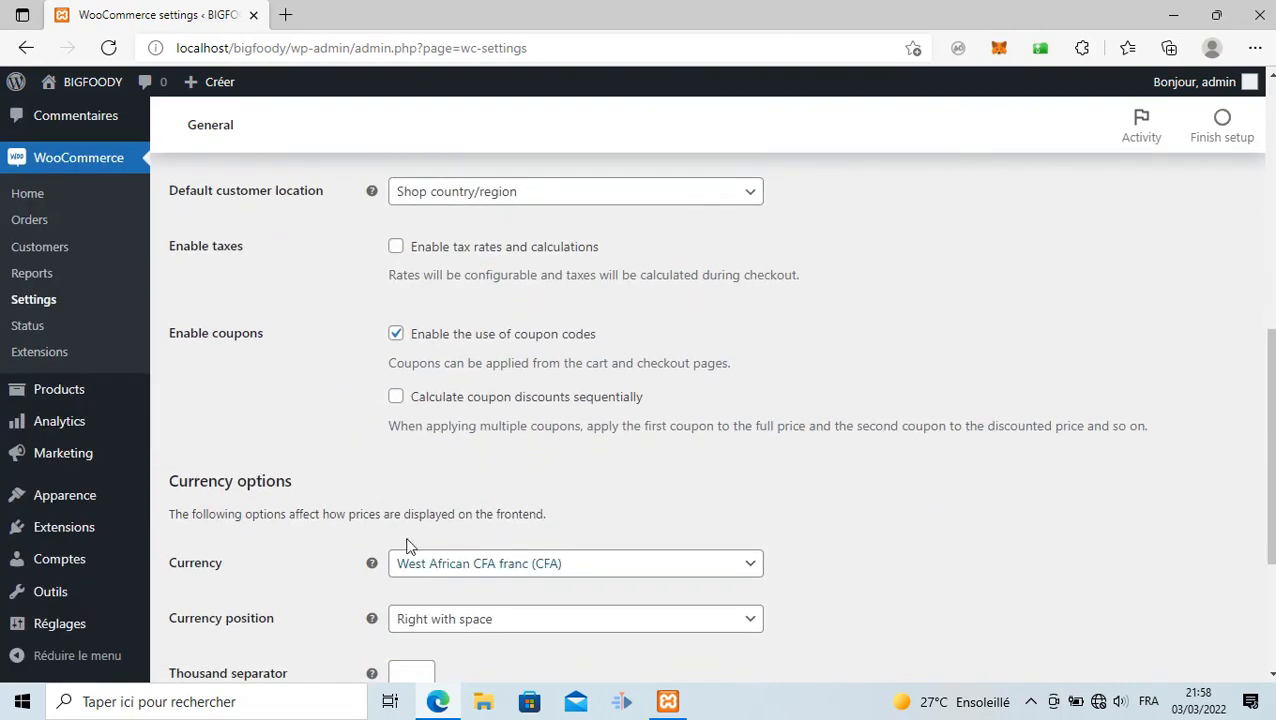
pyautogui.click(610, 566)
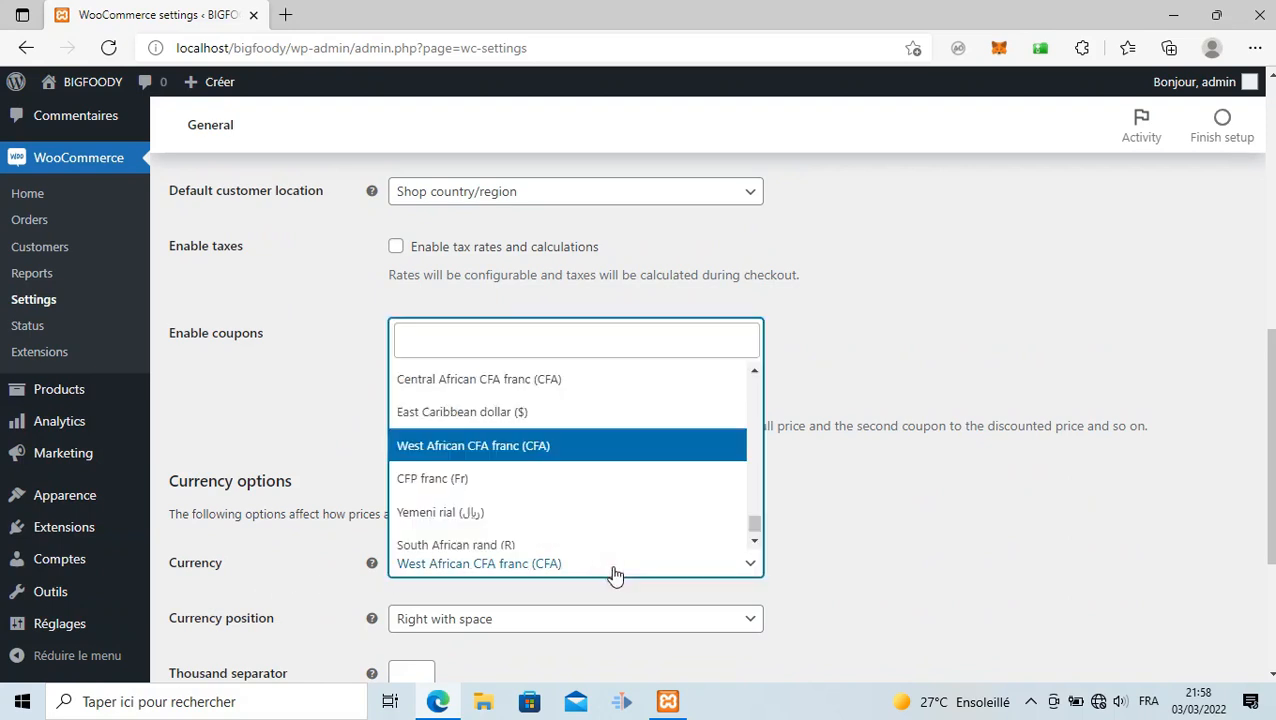
pyautogui.click(333, 583)
pyautogui.scroll(6, 373, 416)
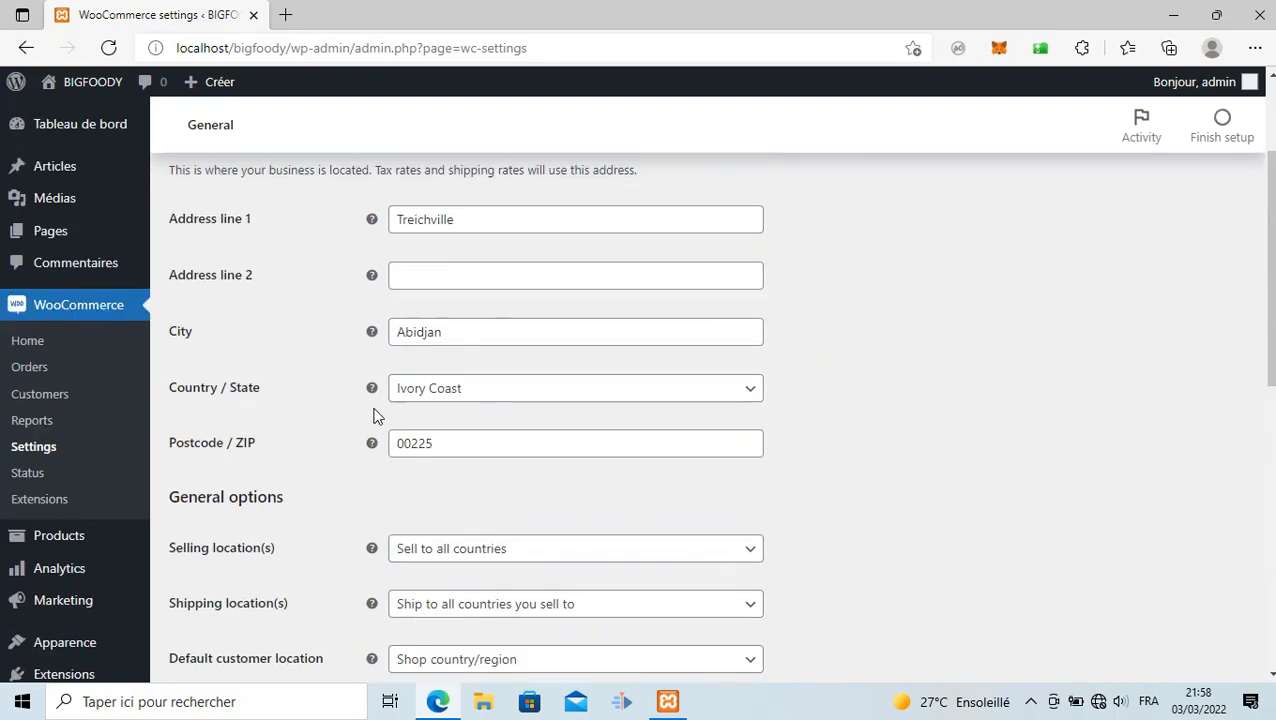
pyautogui.scroll(-10, 322, 581)
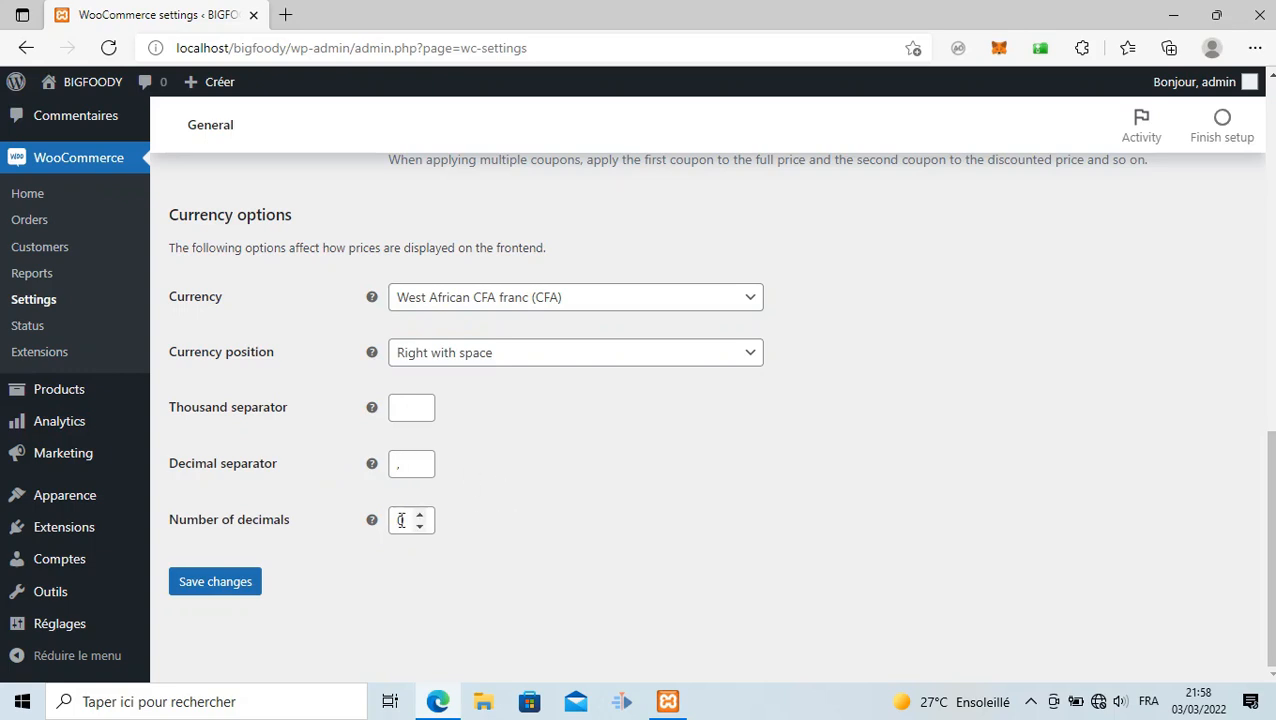
pyautogui.scroll(4, 533, 575)
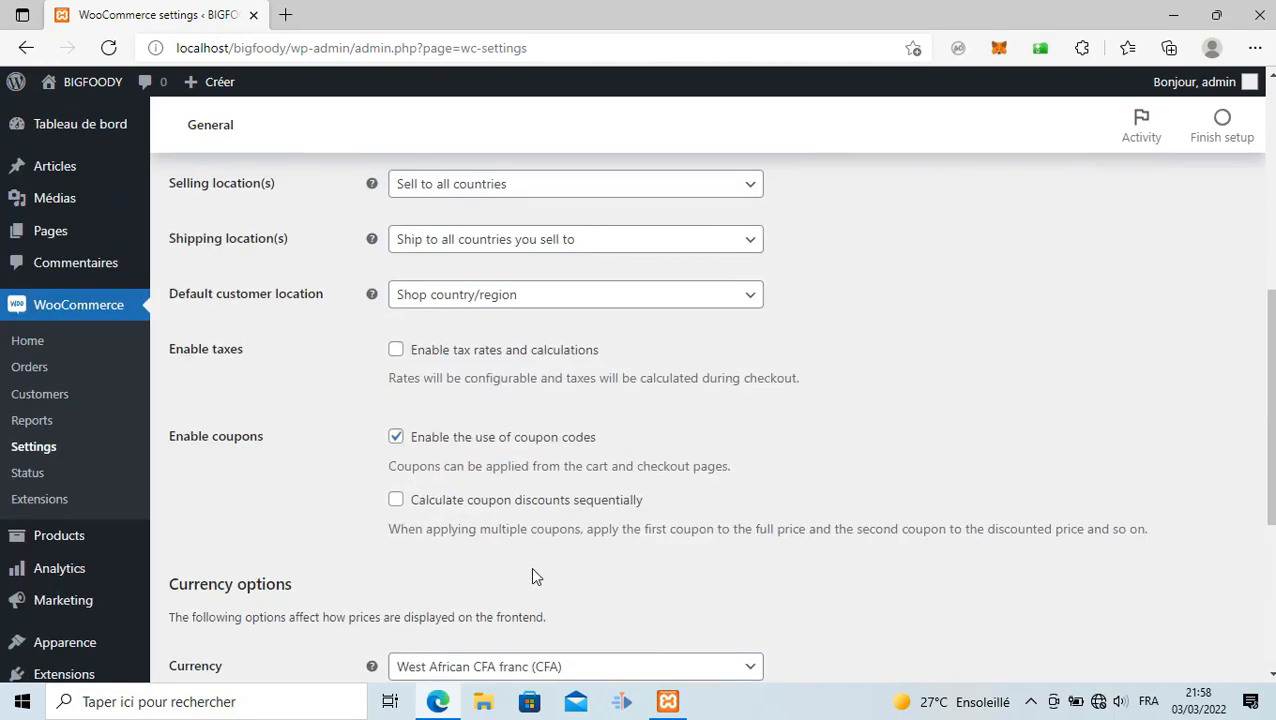
pyautogui.scroll(-4, 533, 575)
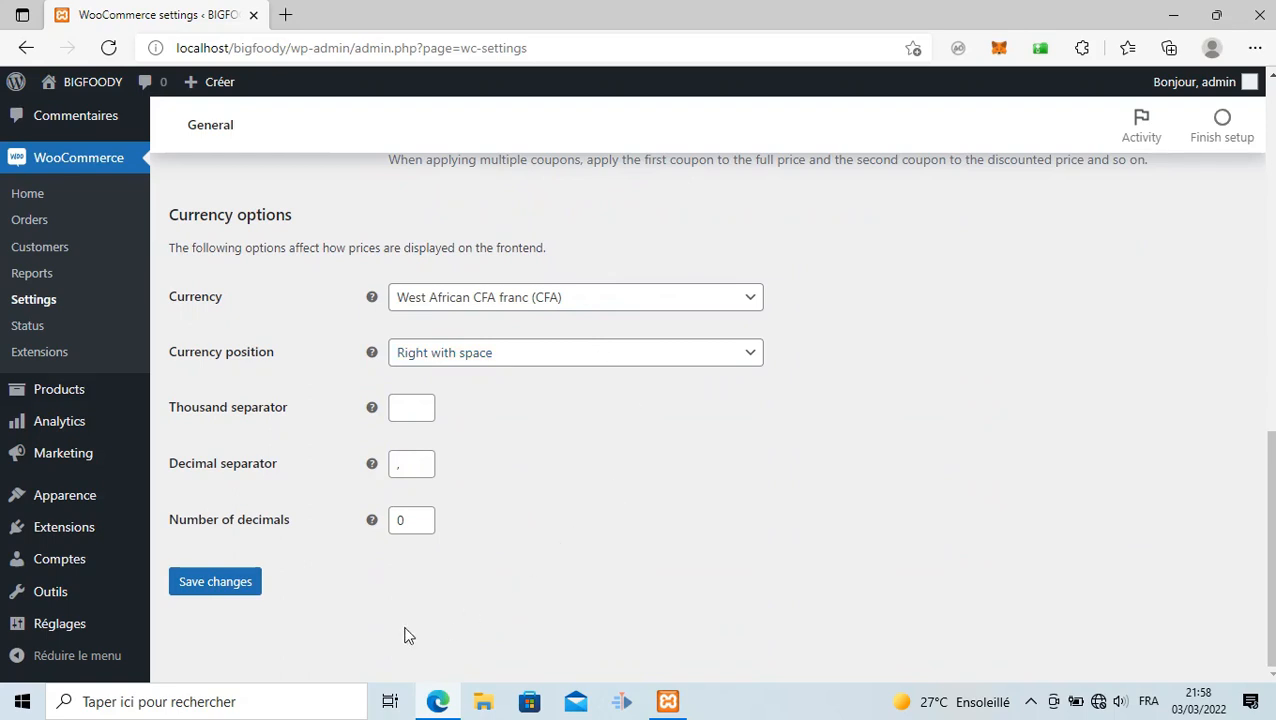
pyautogui.scroll(8, 404, 630)
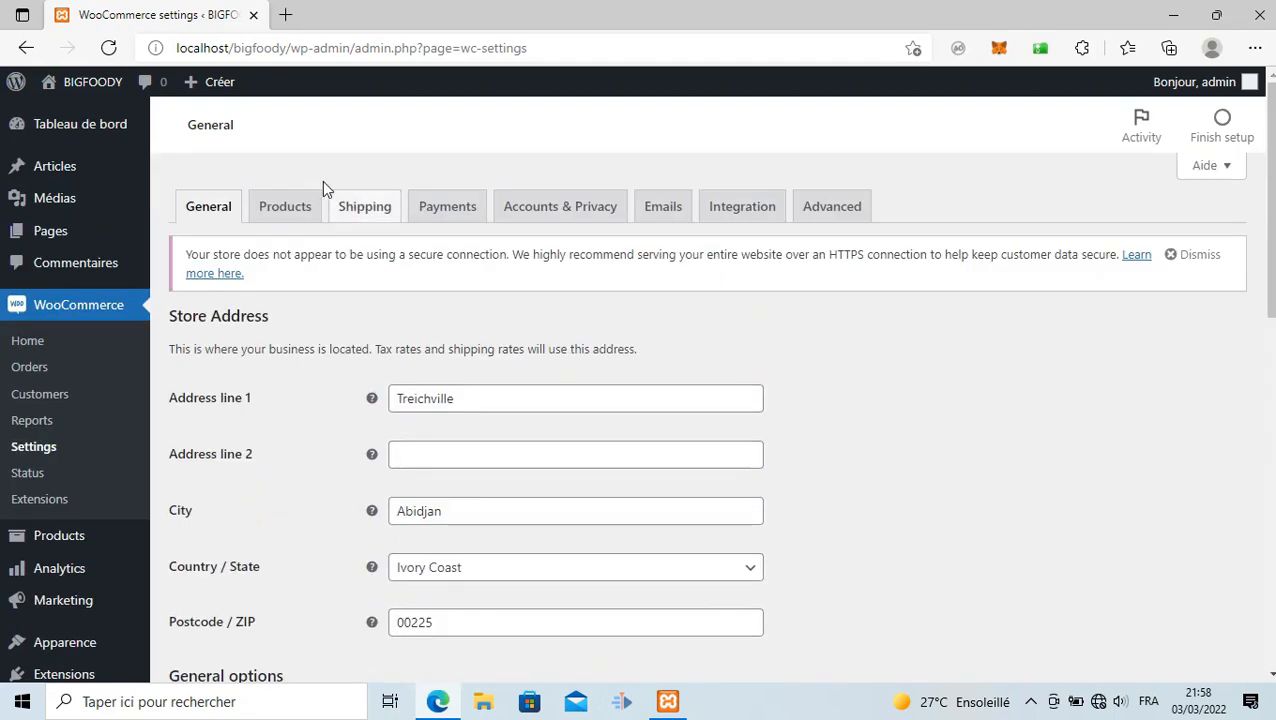
# Review the shipping zones and the available payment methods in the WooCommerce settings
pyautogui.click(370, 207)
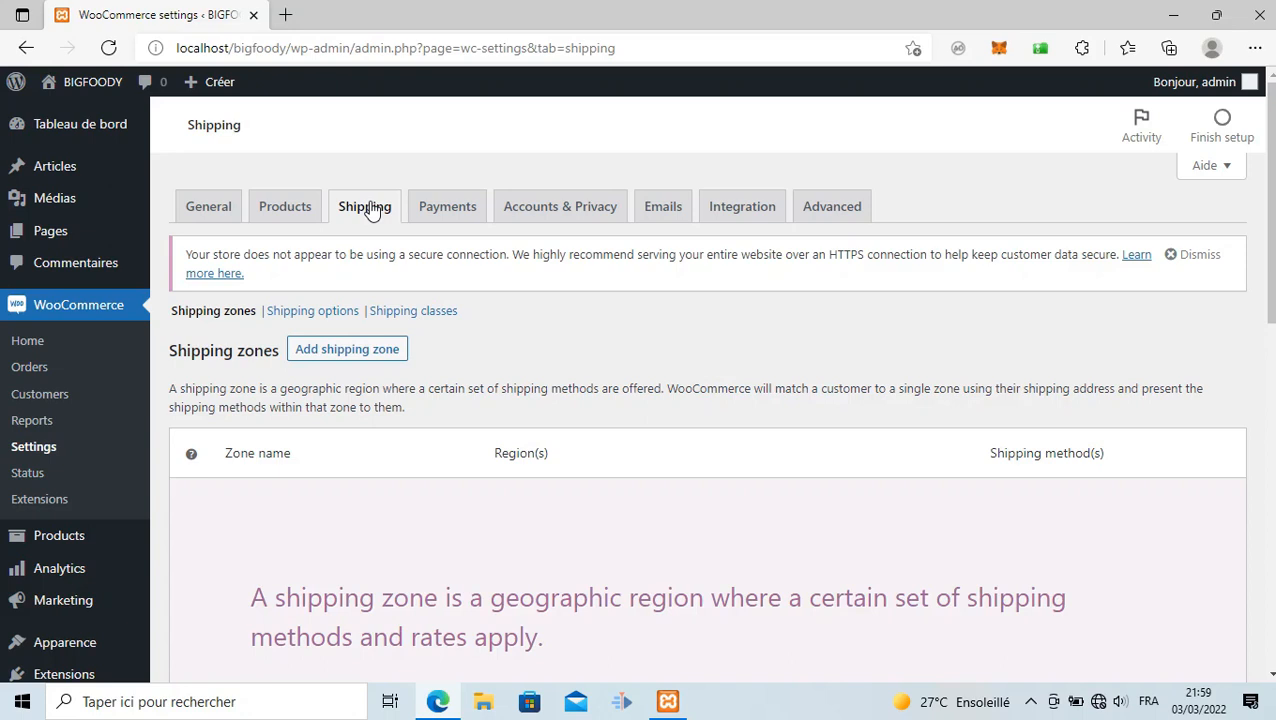
pyautogui.click(443, 206)
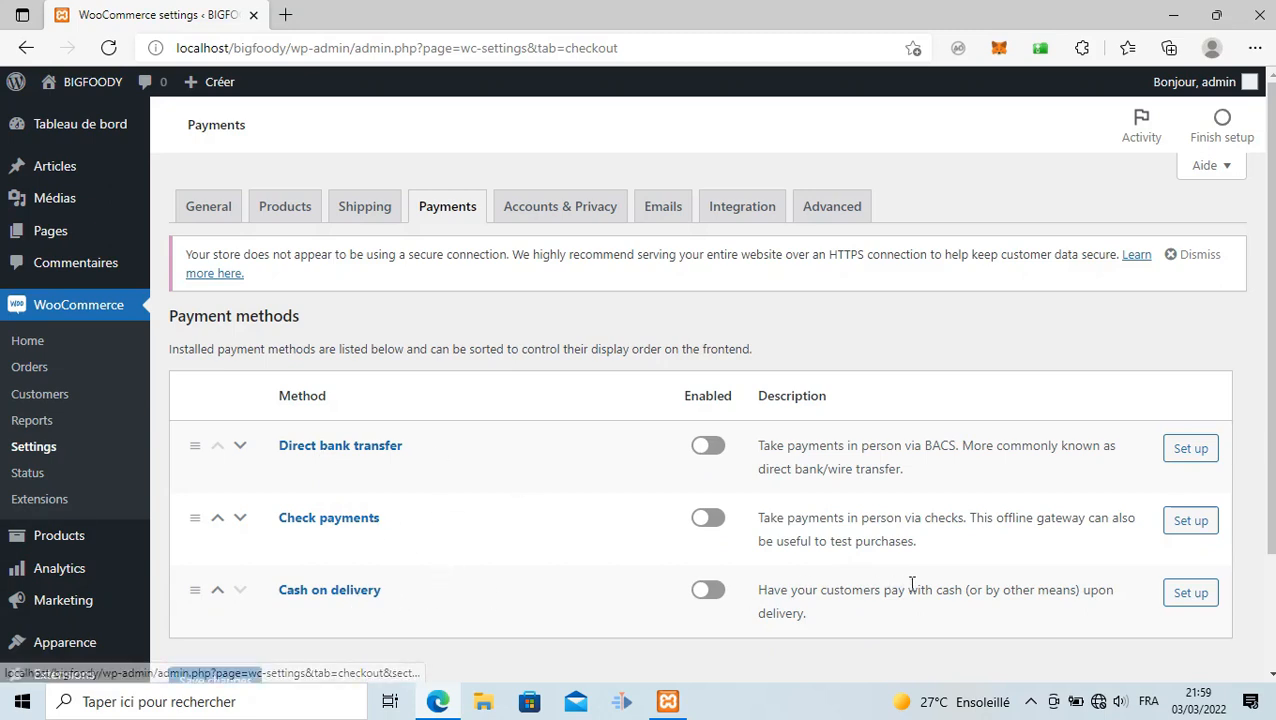
pyautogui.scroll(-2, 915, 592)
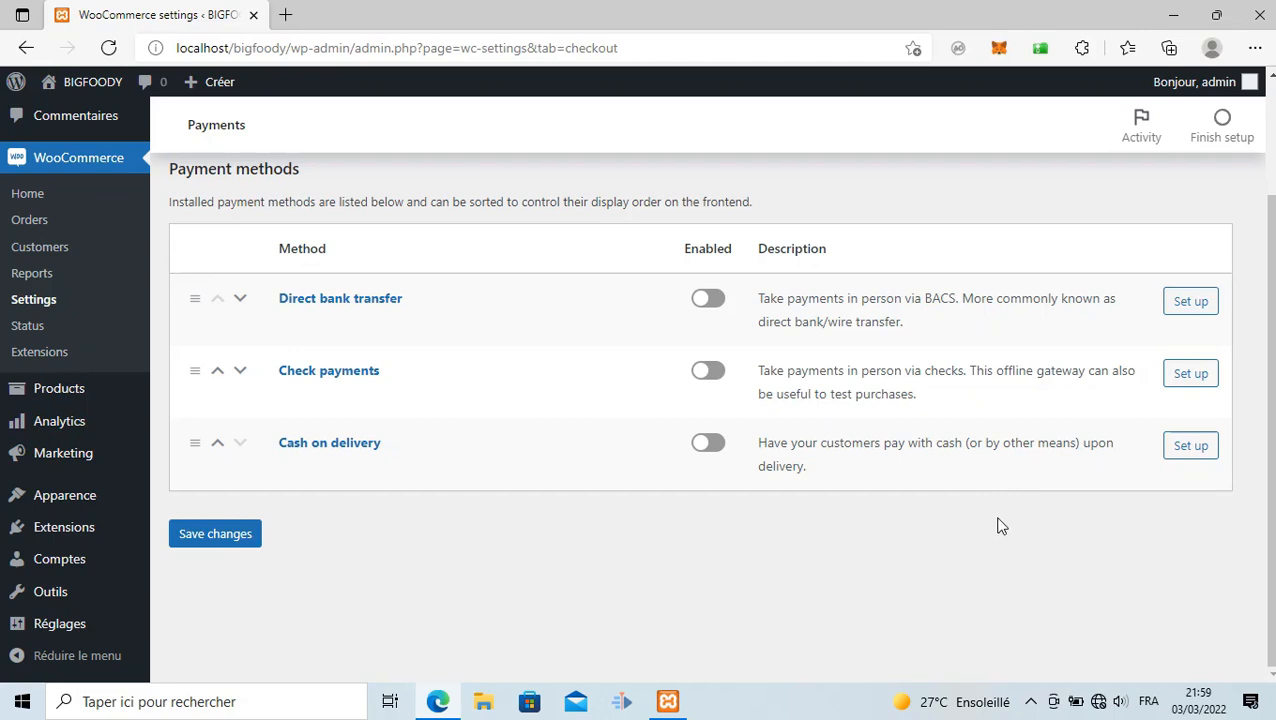
pyautogui.scroll(2, 1021, 549)
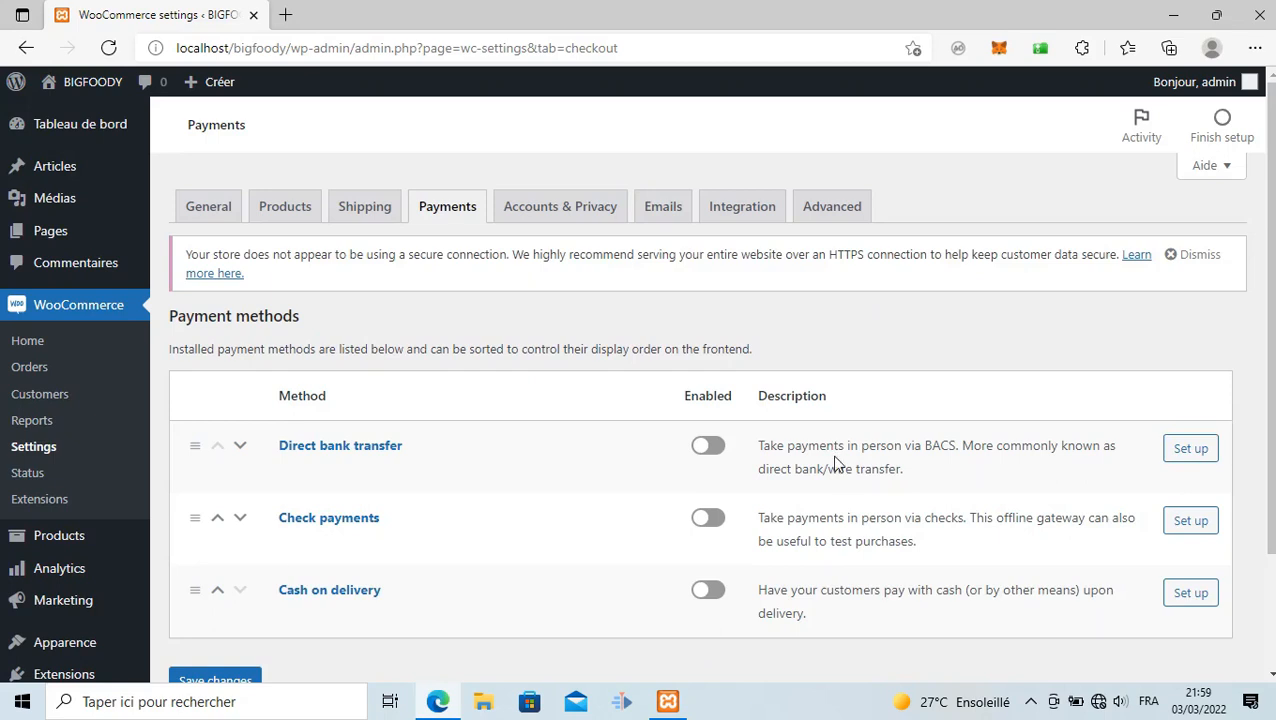
pyautogui.scroll(-1, 840, 470)
pyautogui.scroll(1, 849, 481)
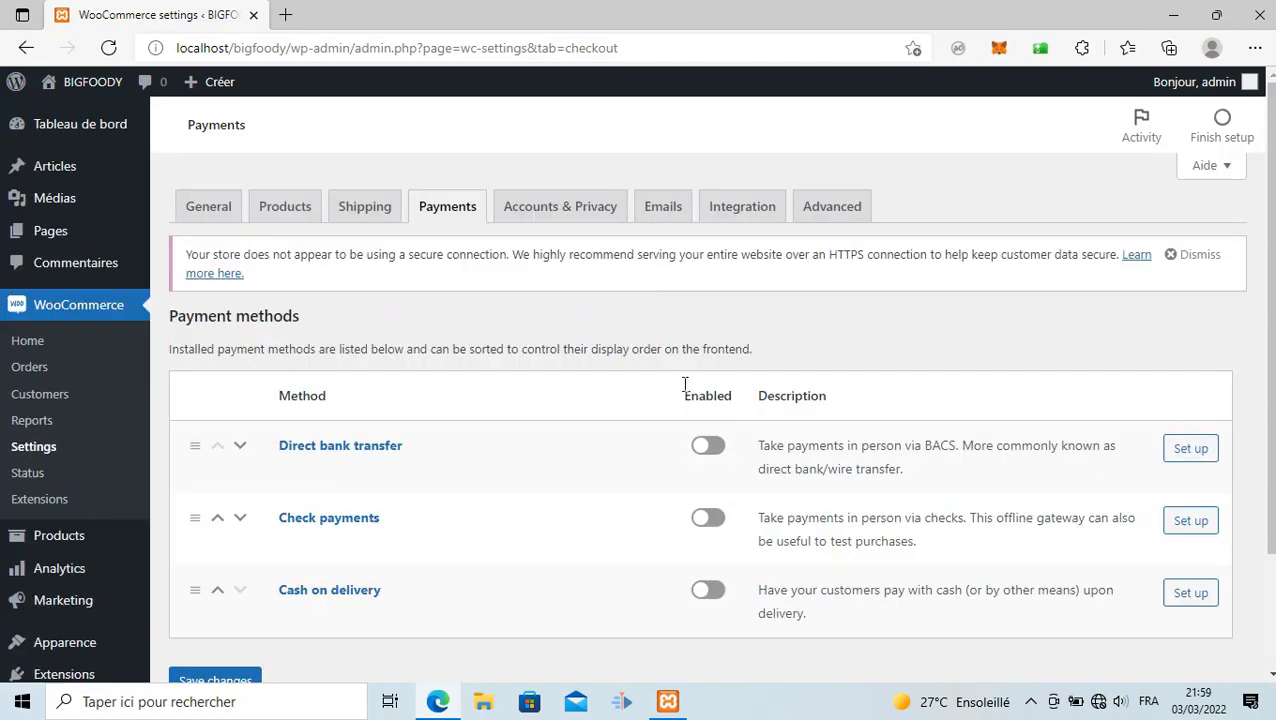
# Review the store's accounts and privacy settings, from guest checkout through personal data retention
pyautogui.click(579, 219)
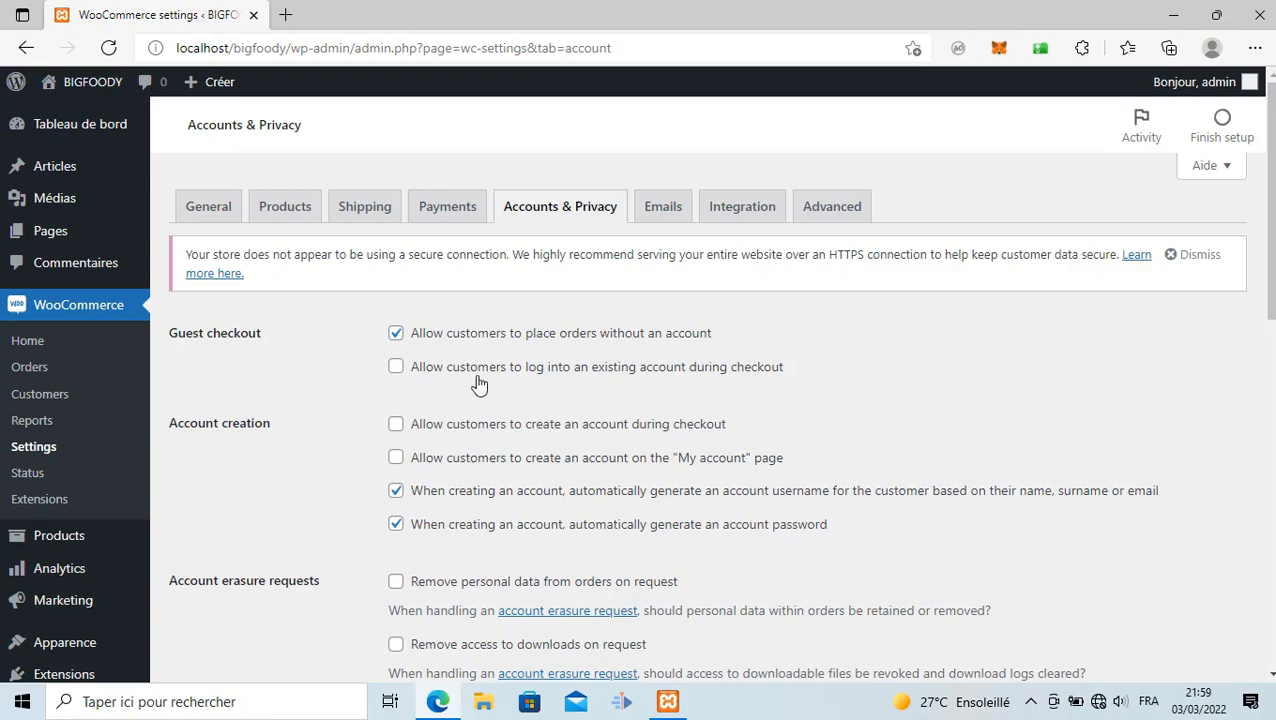
pyautogui.scroll(-4, 485, 385)
pyautogui.scroll(-5, 494, 387)
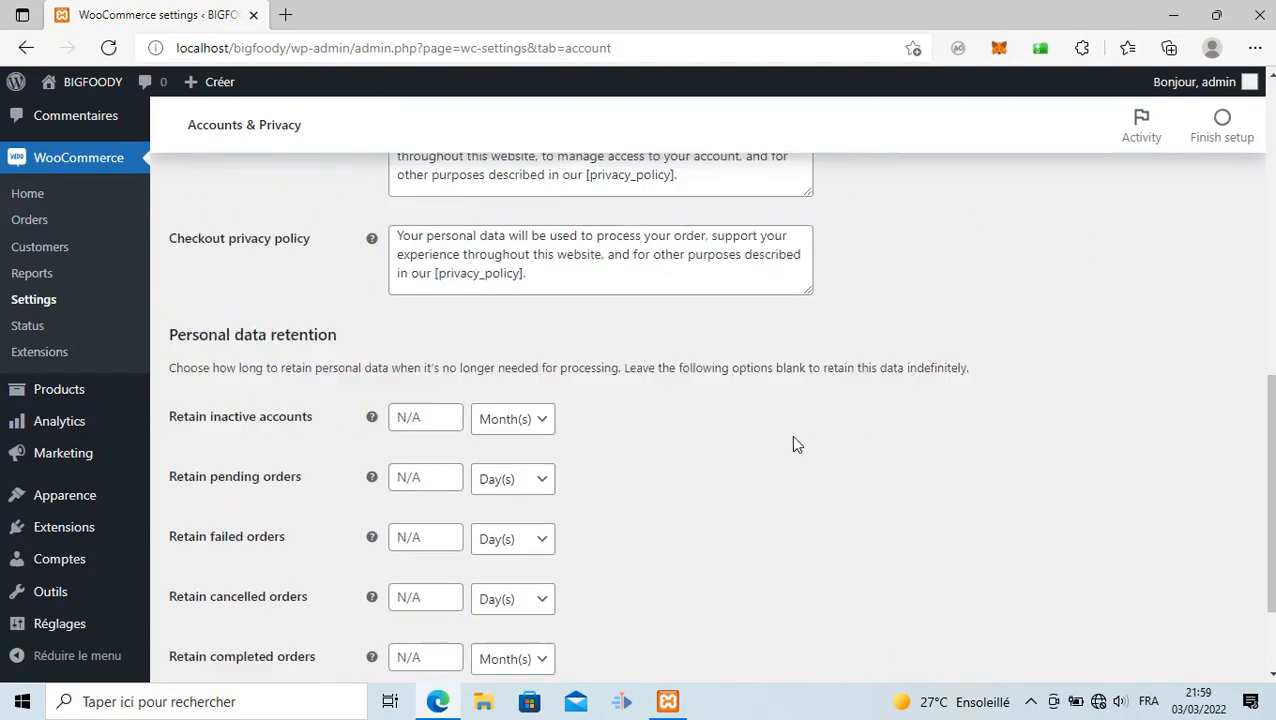
pyautogui.scroll(9, 791, 440)
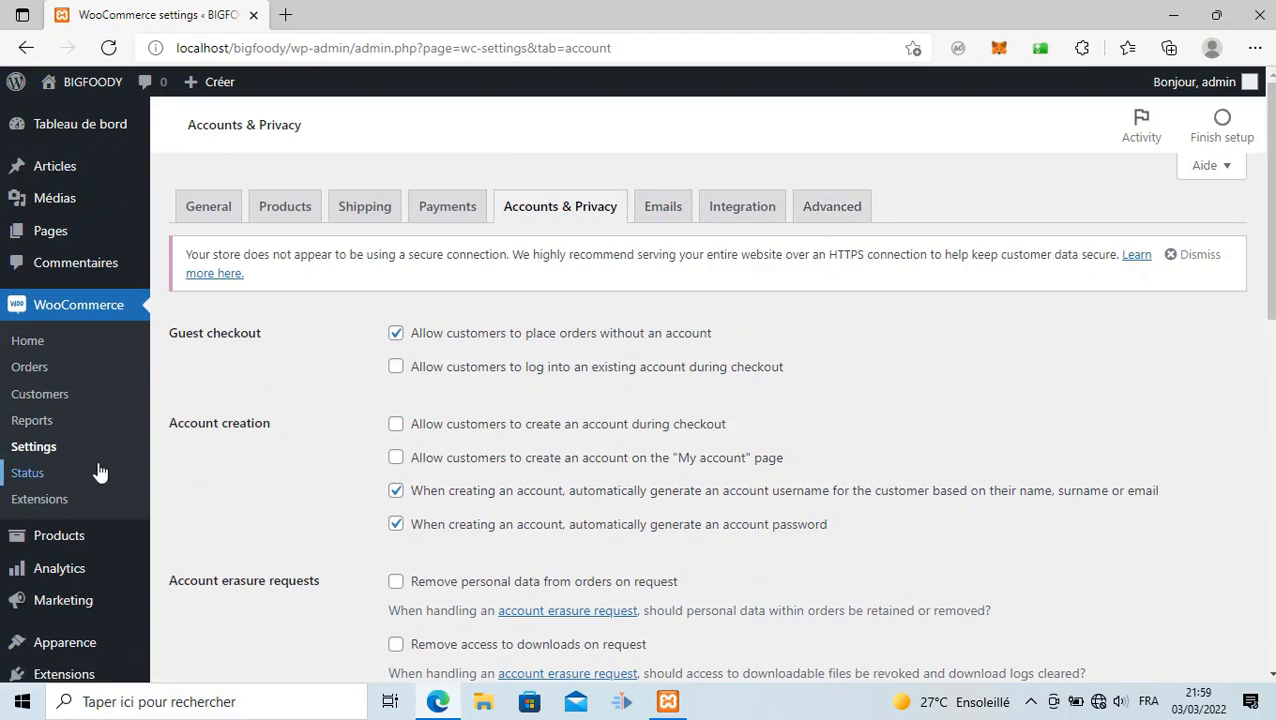
# Start a new product in the WooCommerce store
pyautogui.scroll(-1, 72, 495)
pyautogui.moveTo(55, 452)
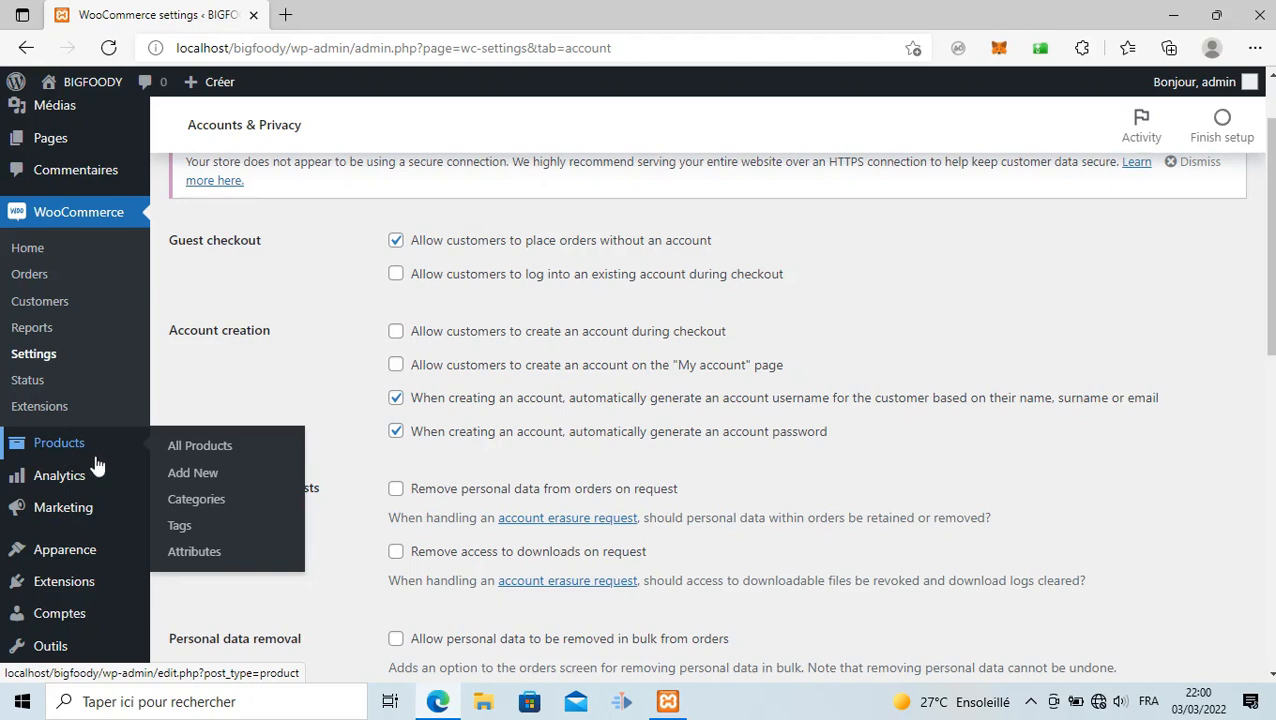
pyautogui.click(199, 479)
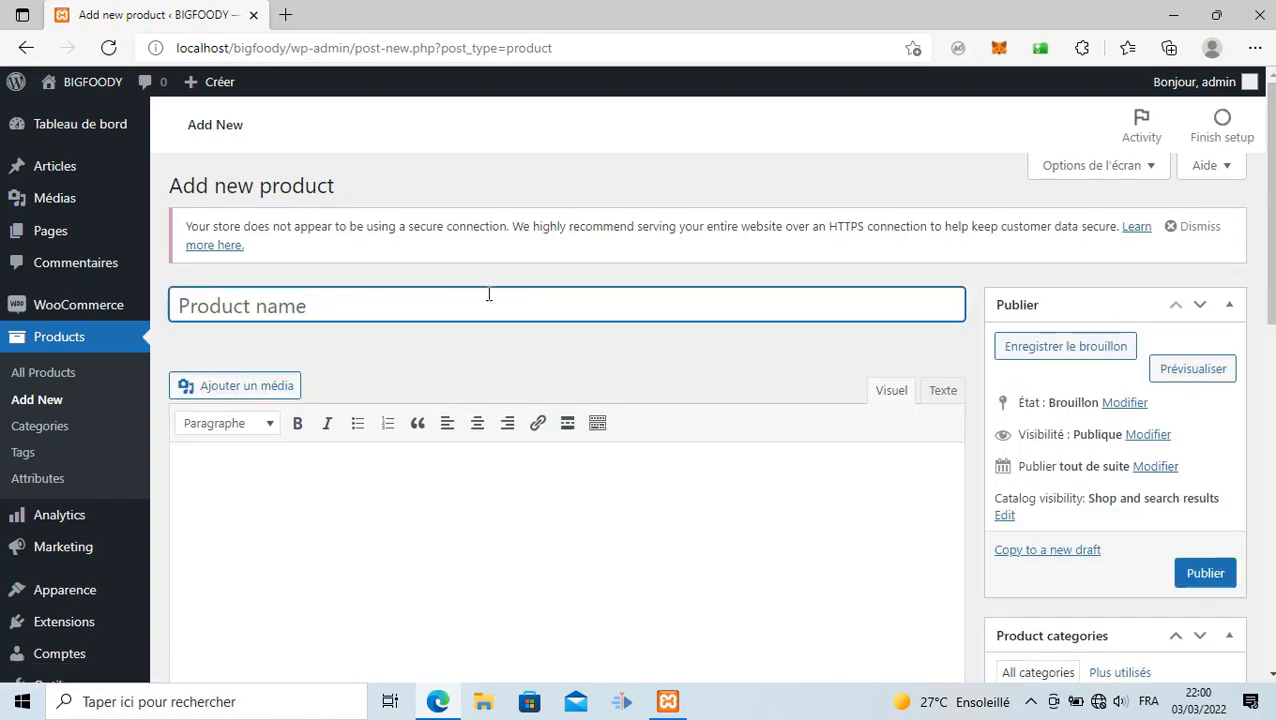
# Switch to File Explorer and examine the product pictures in the Publication de Bigfoody folder under Images, selecting Bigfoody 15_02_2022.png
pyautogui.click(483, 702)
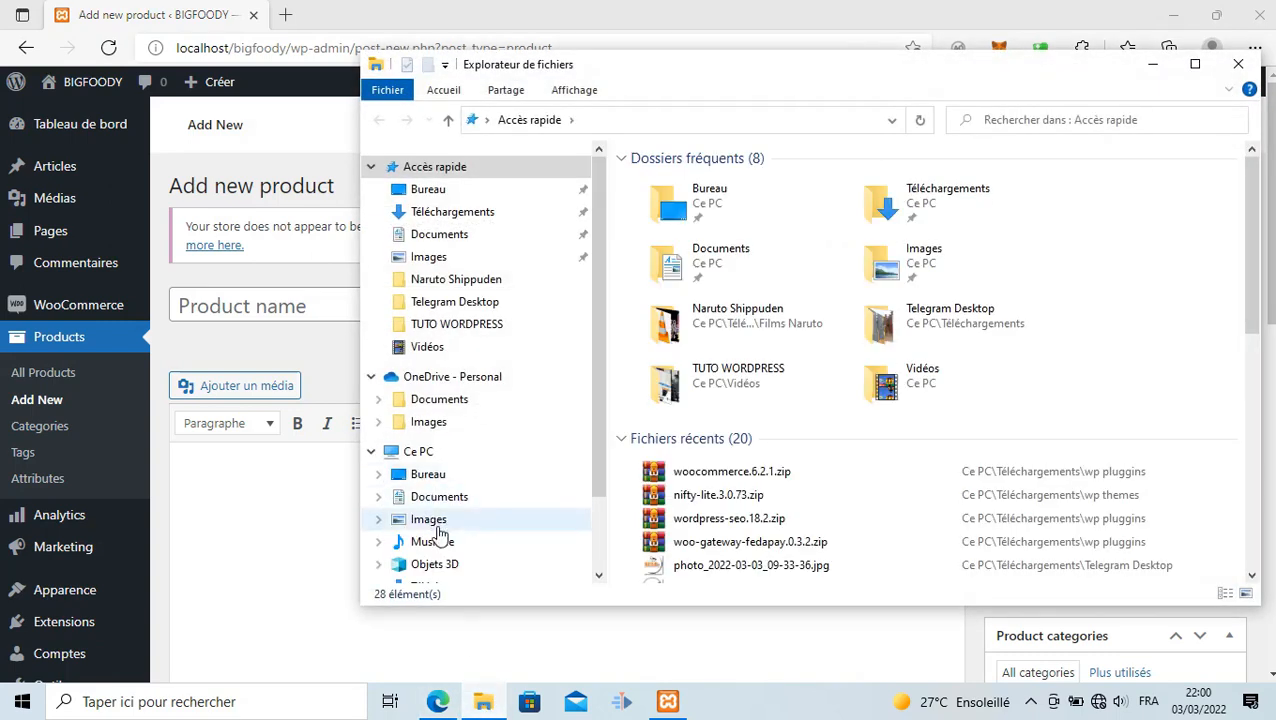
pyautogui.click(438, 521)
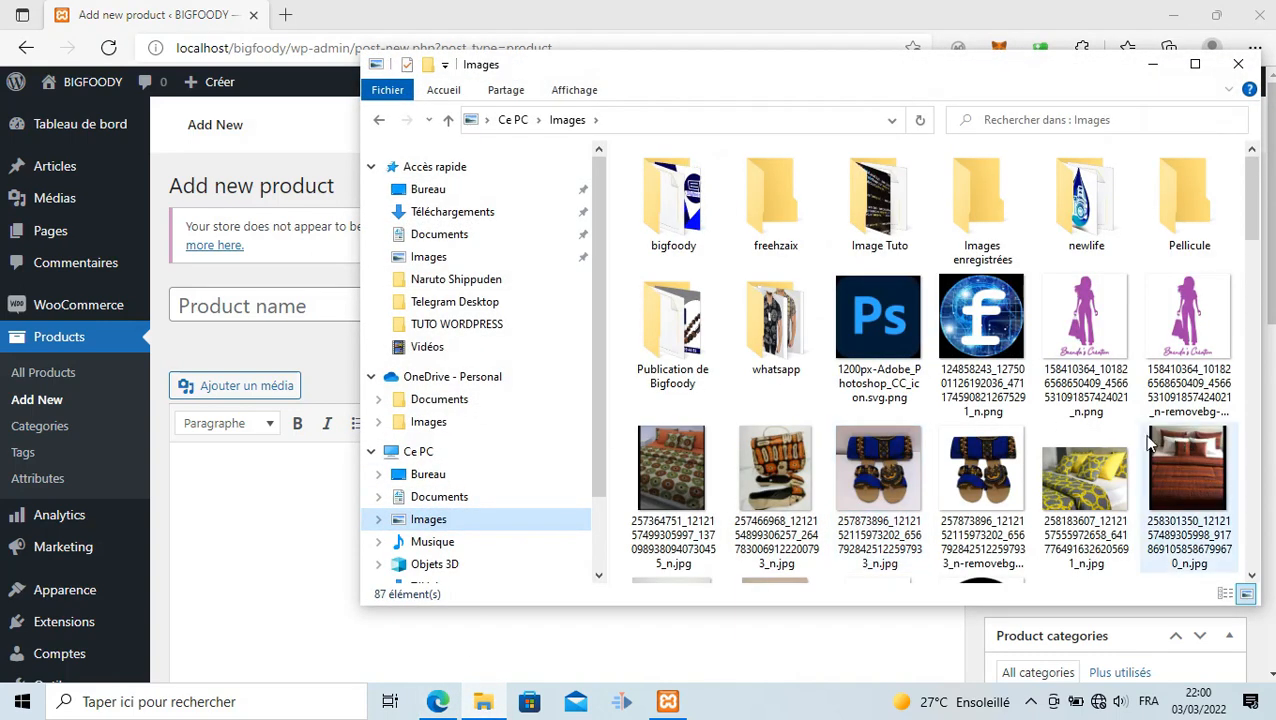
pyautogui.click(688, 358)
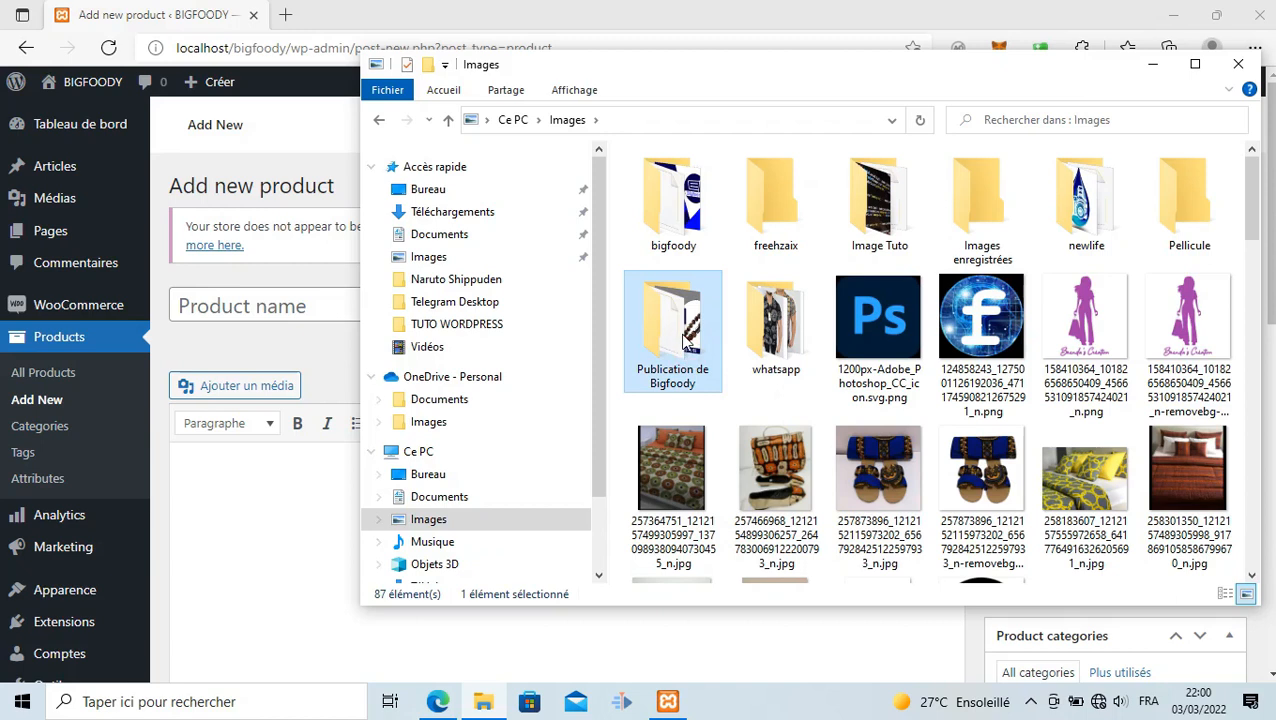
pyautogui.doubleClick(684, 341)
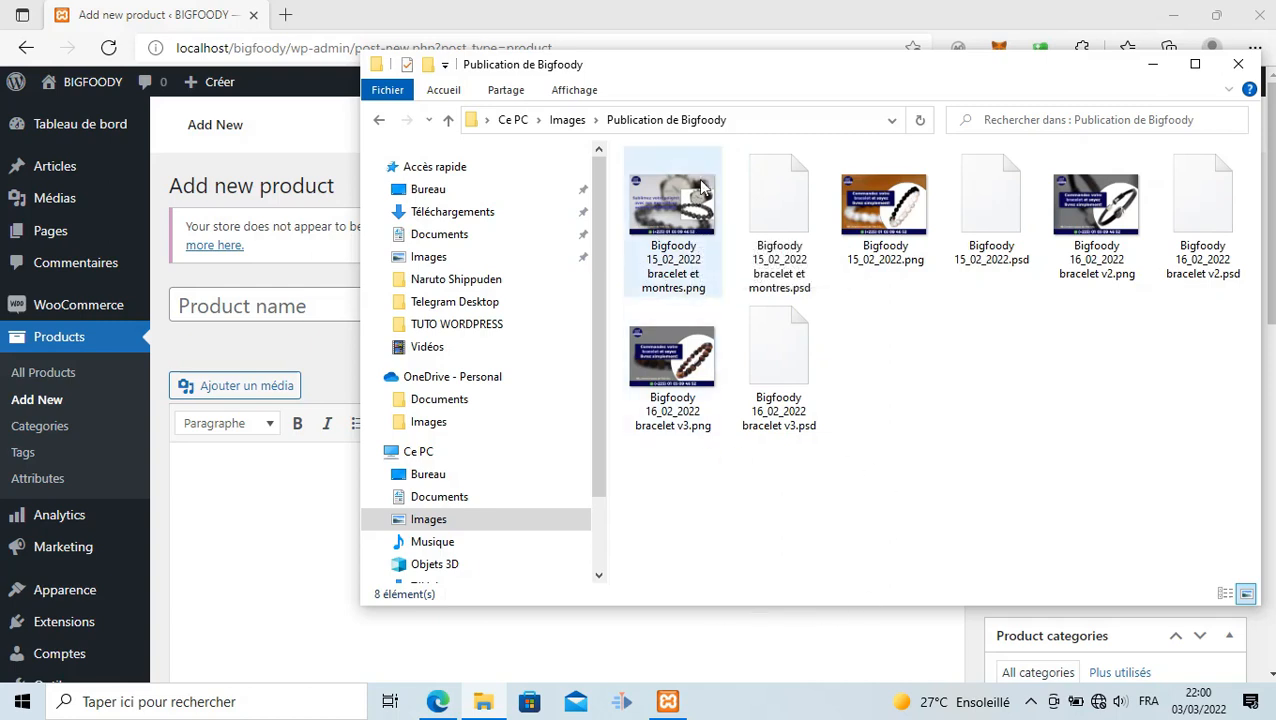
pyautogui.click(312, 309)
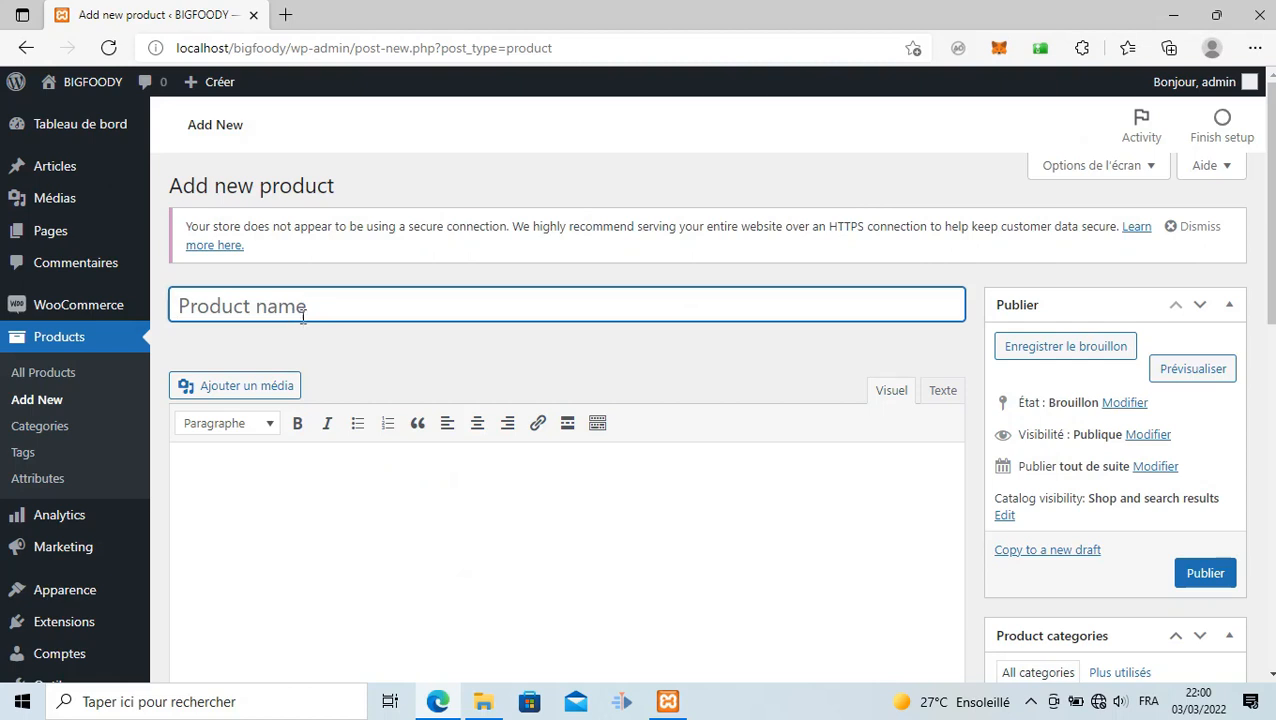
pyautogui.click(483, 701)
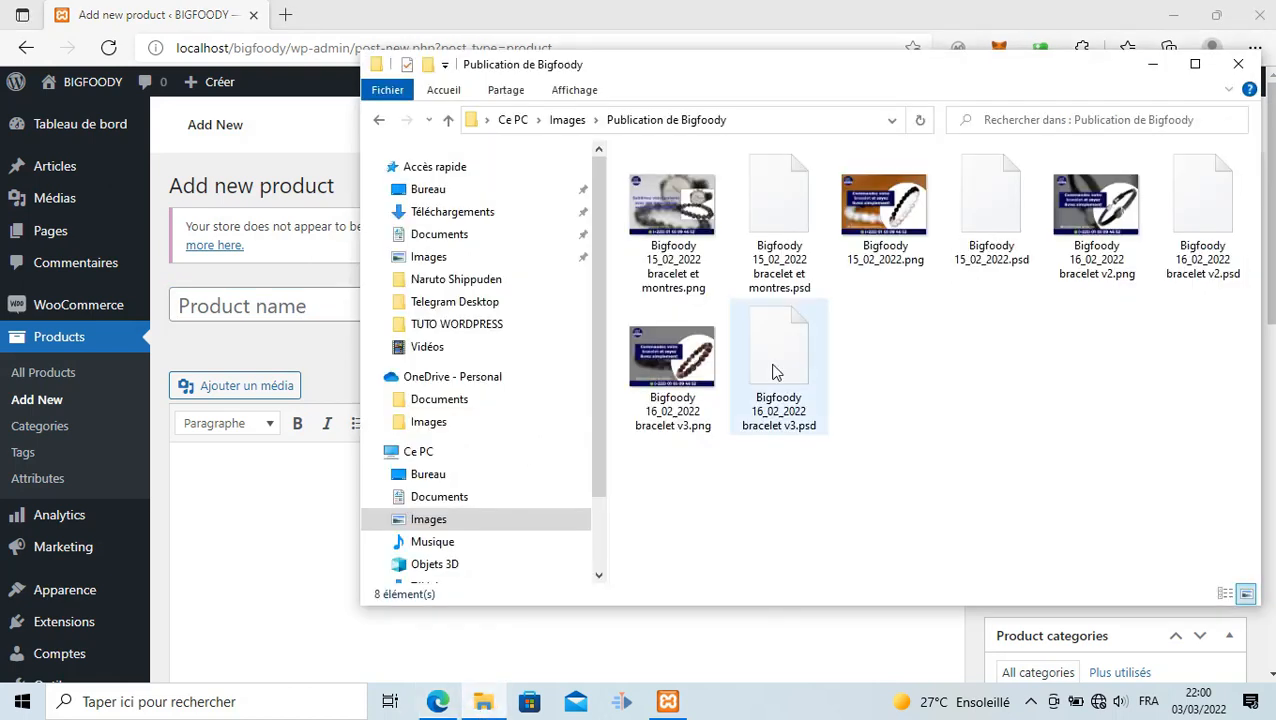
pyautogui.click(882, 214)
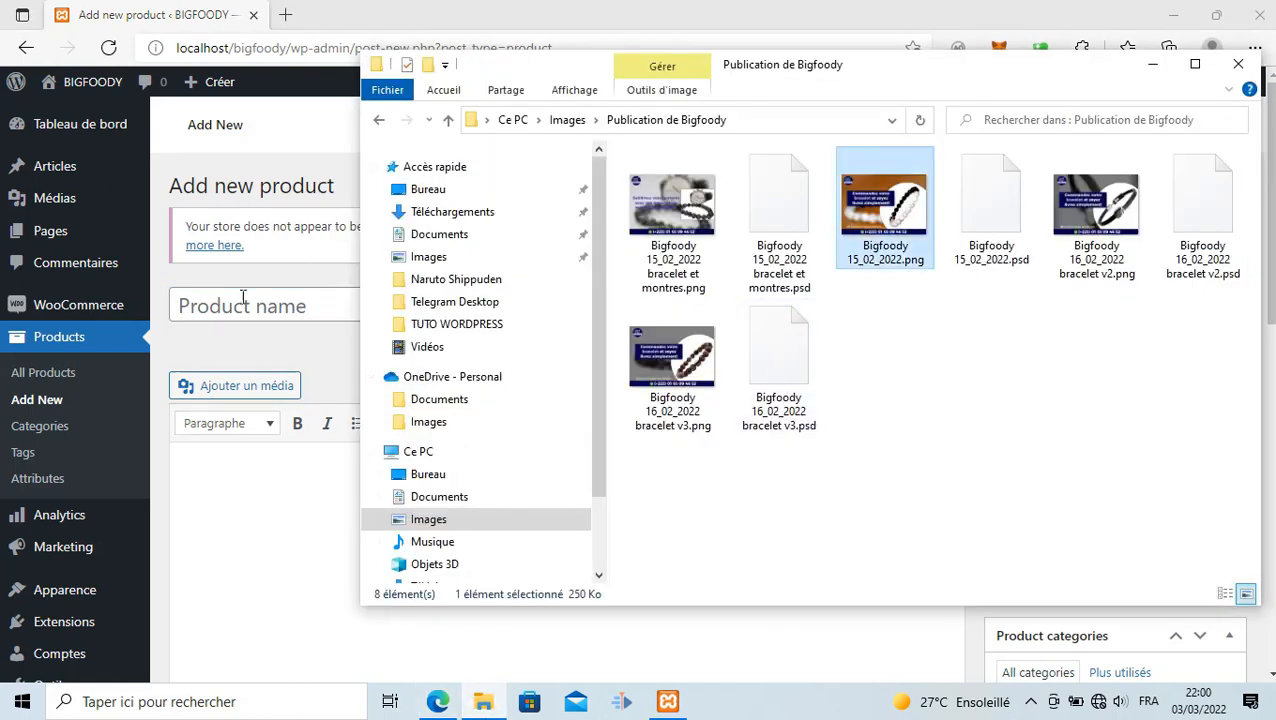
# Return to the new product in the browser and name it Bracelet
pyautogui.click(273, 307)
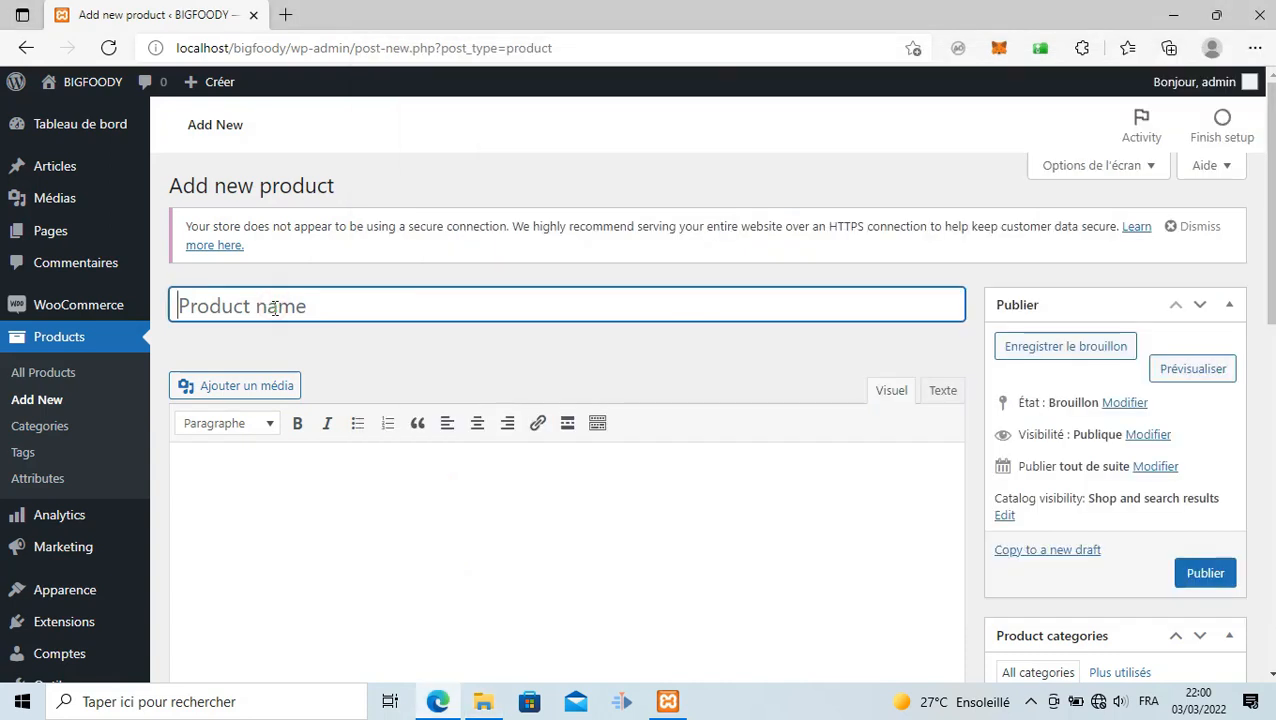
pyautogui.write('Bracelet')
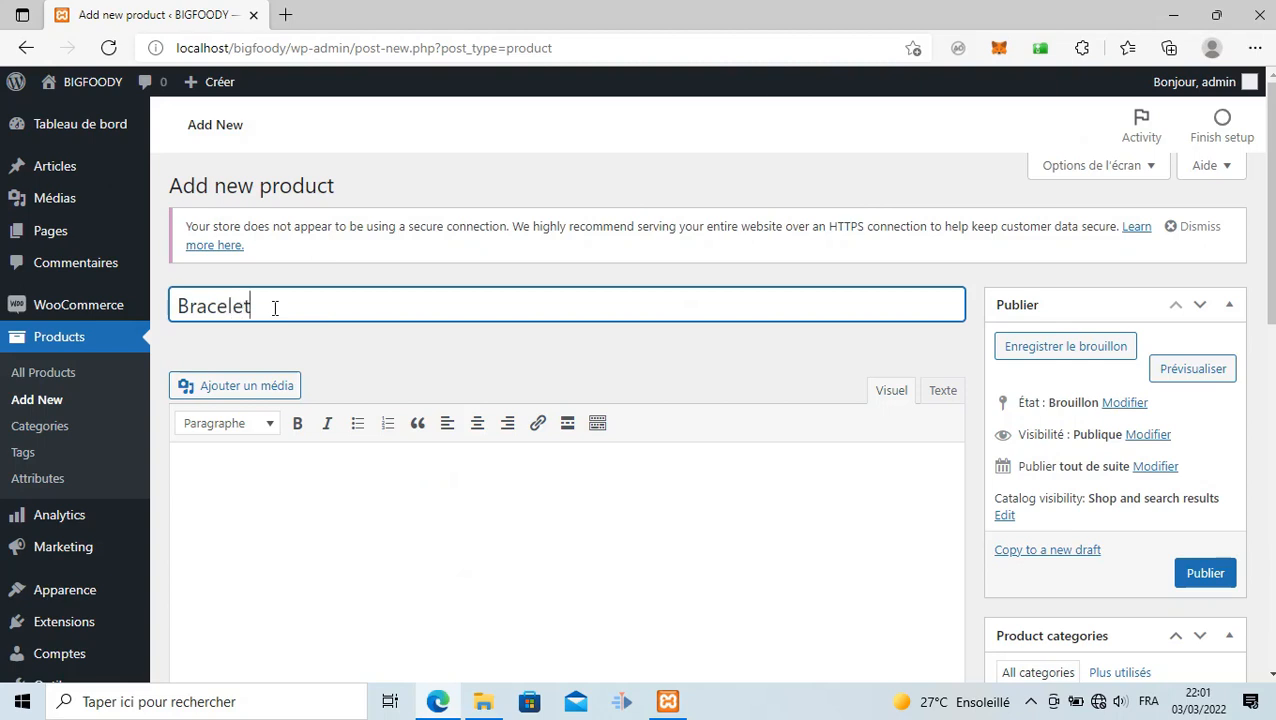
# Extend the product name to "Bracelet de luxe pour vous" and enter the description "Commandez vos bracelets et soyez livrer en toute sécurité !"
pyautogui.write(' de luxe pour vous')
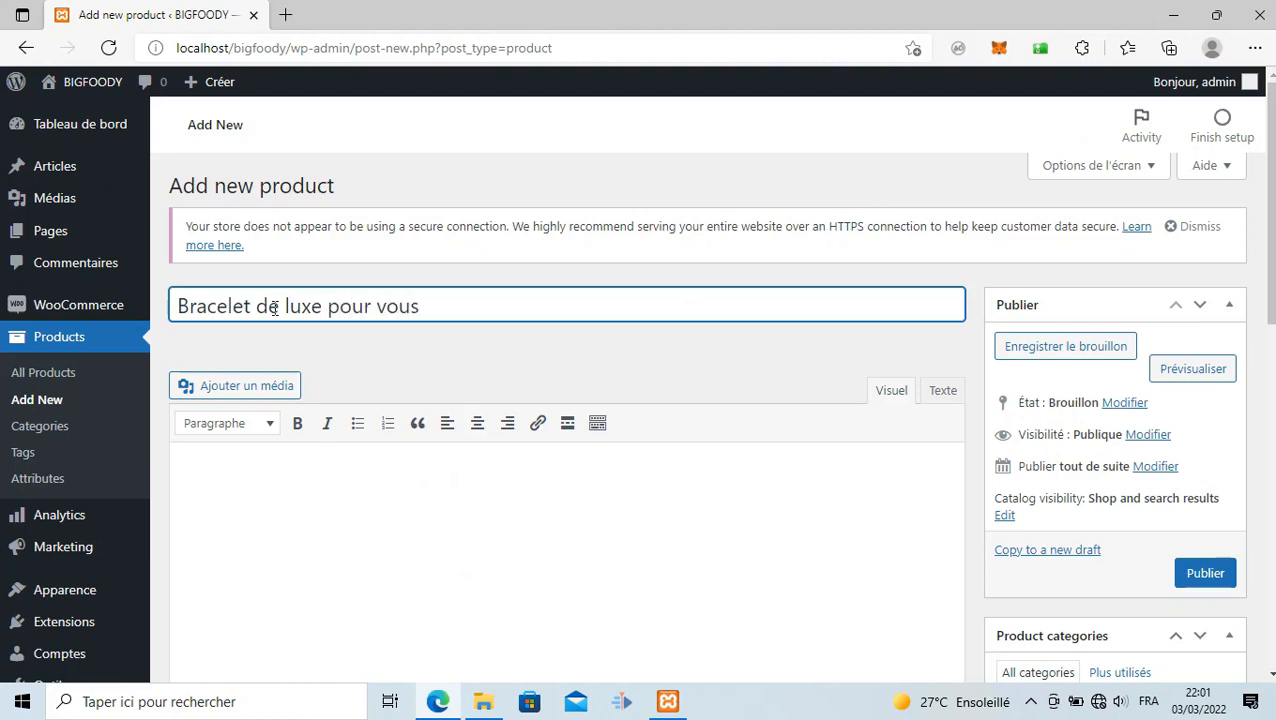
pyautogui.press('Tab')
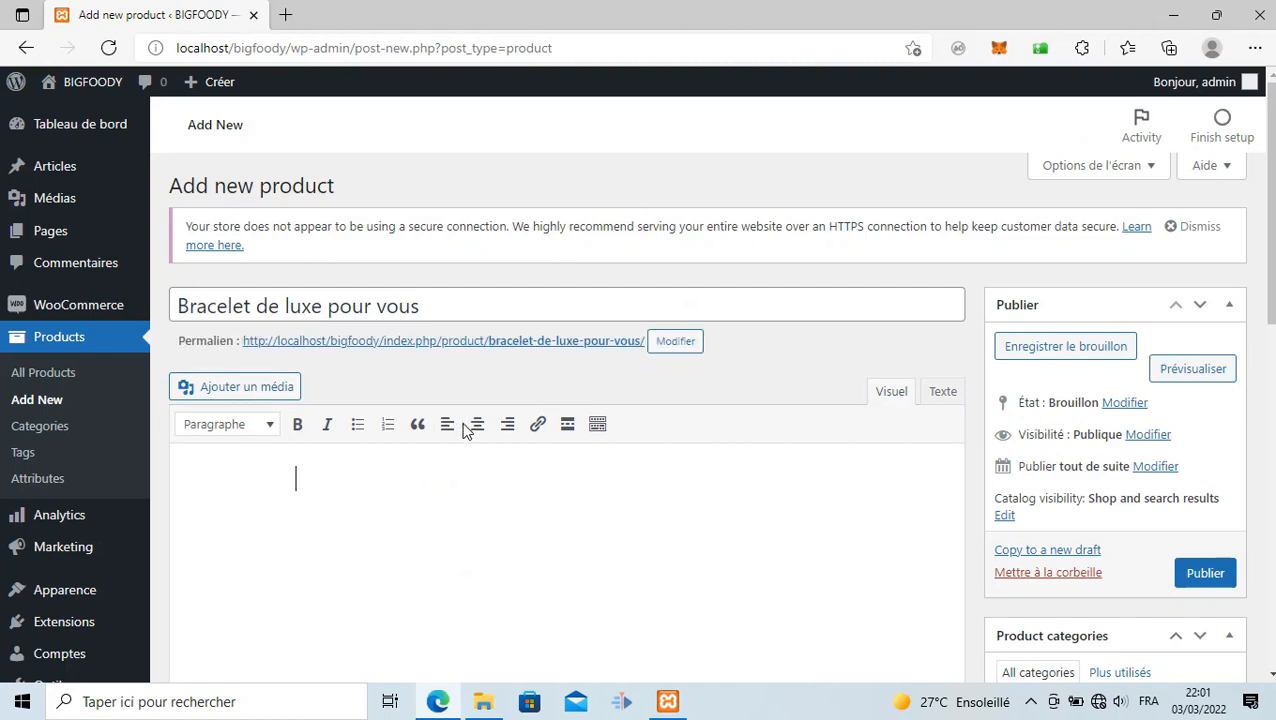
pyautogui.write('A')
pyautogui.write('Commandez')
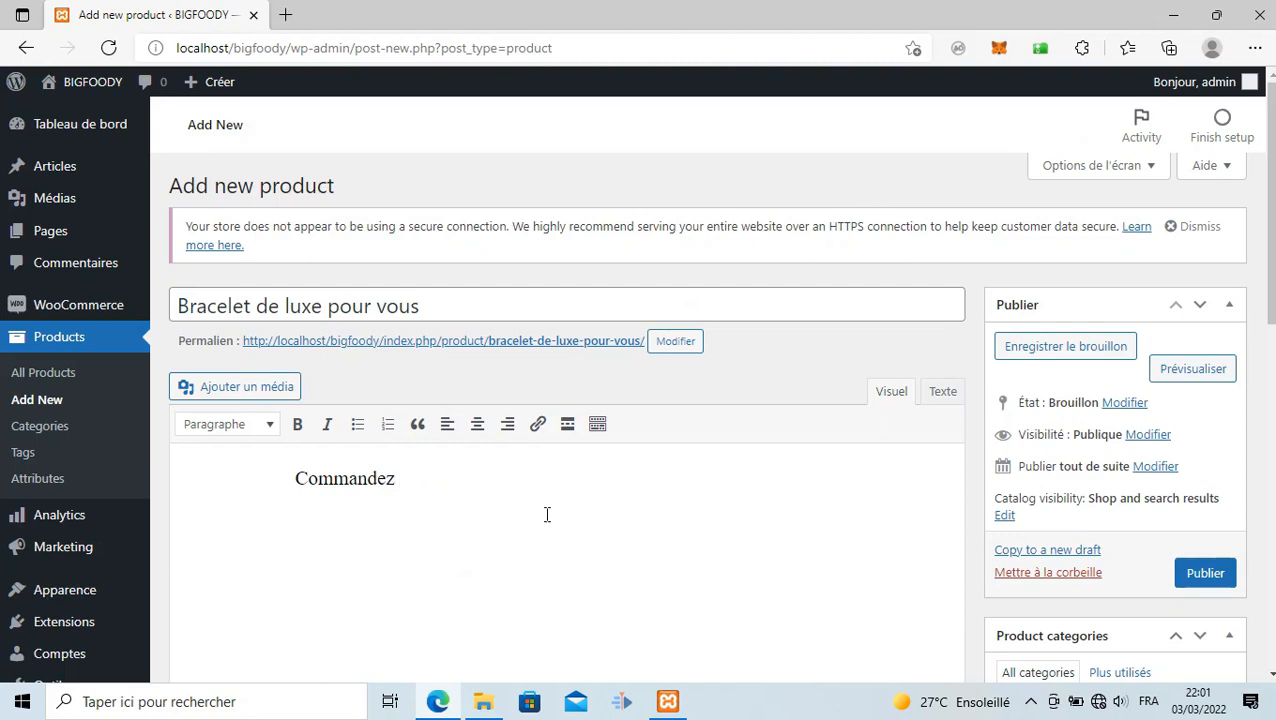
pyautogui.write(' vos bracelets')
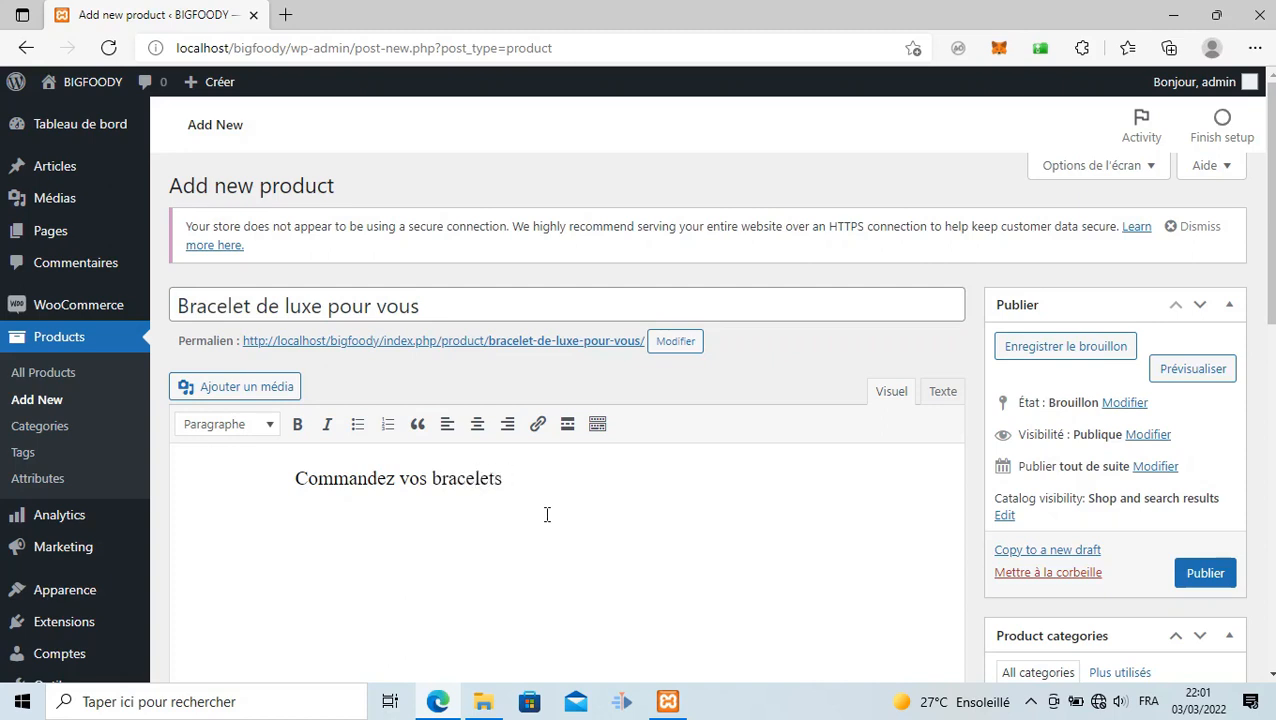
pyautogui.write(' et soyez livrer')
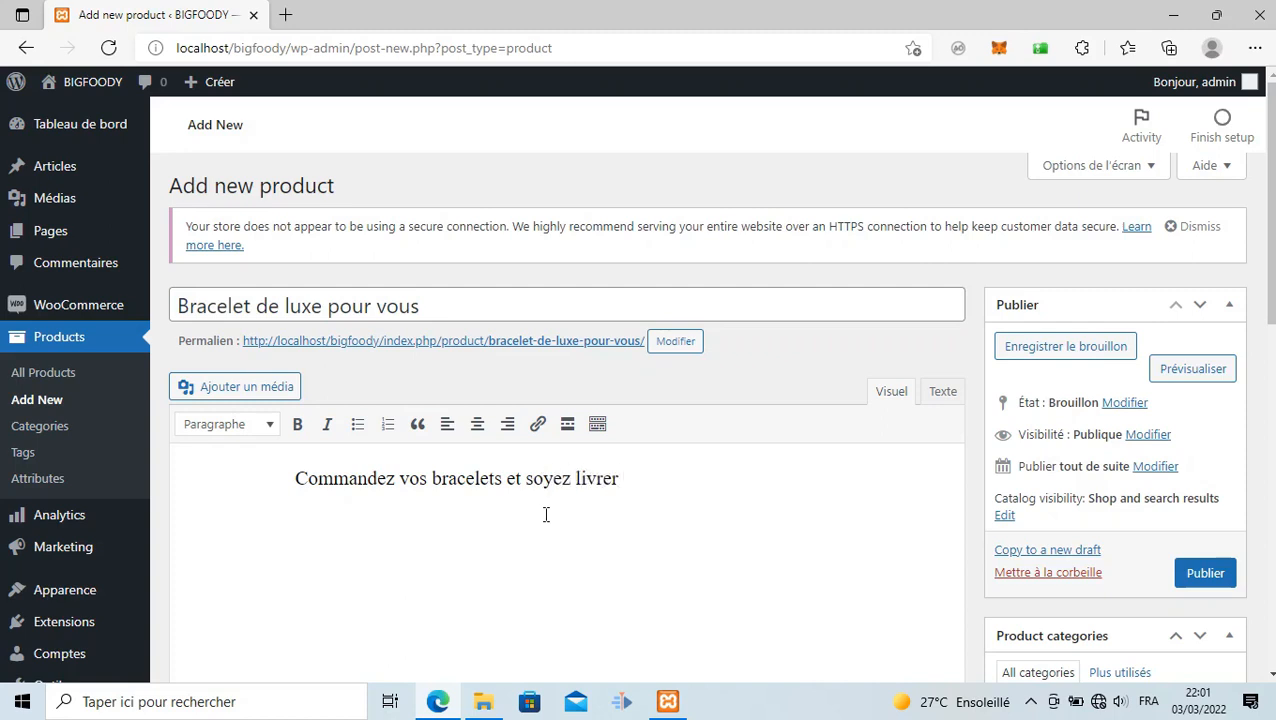
pyautogui.write(' en toutes')
pyautogui.press('BackSpace')
pyautogui.write('sécu')
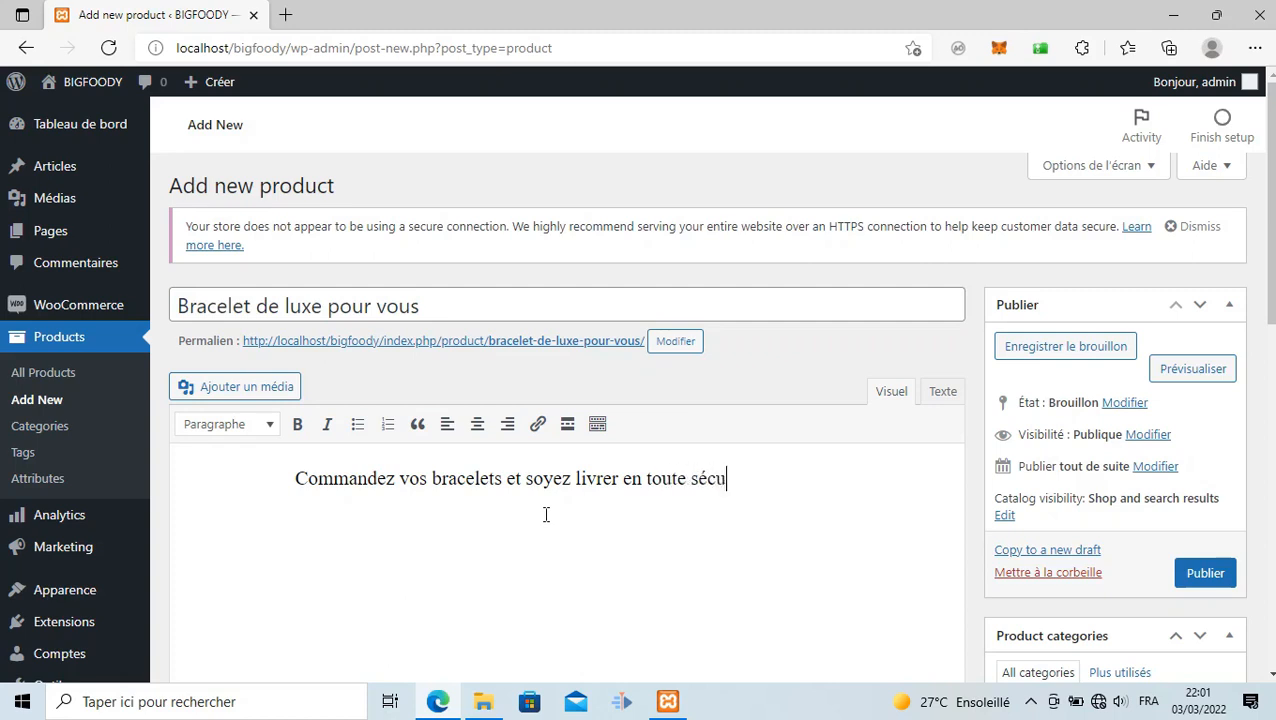
pyautogui.write('rité !')
# Set the product's regular price to 2500 CFA and its sale price to 1000 CFA
pyautogui.scroll(-4, 684, 484)
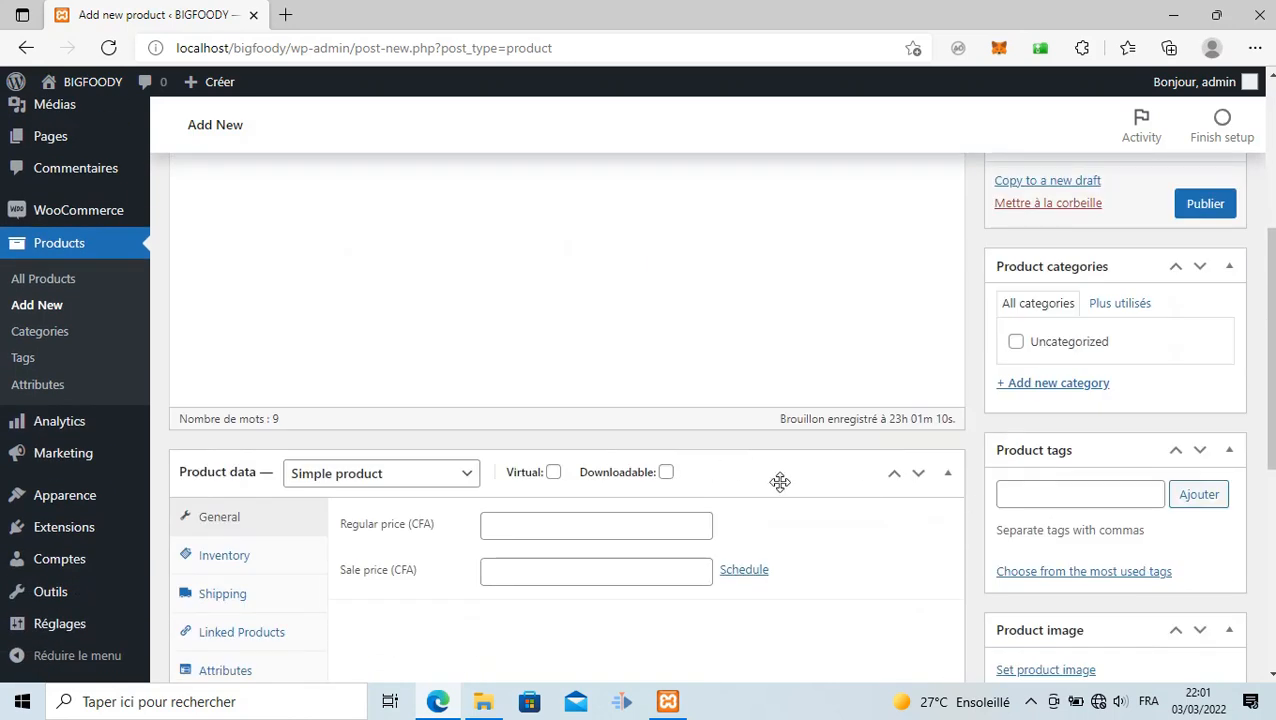
pyautogui.scroll(-1, 780, 482)
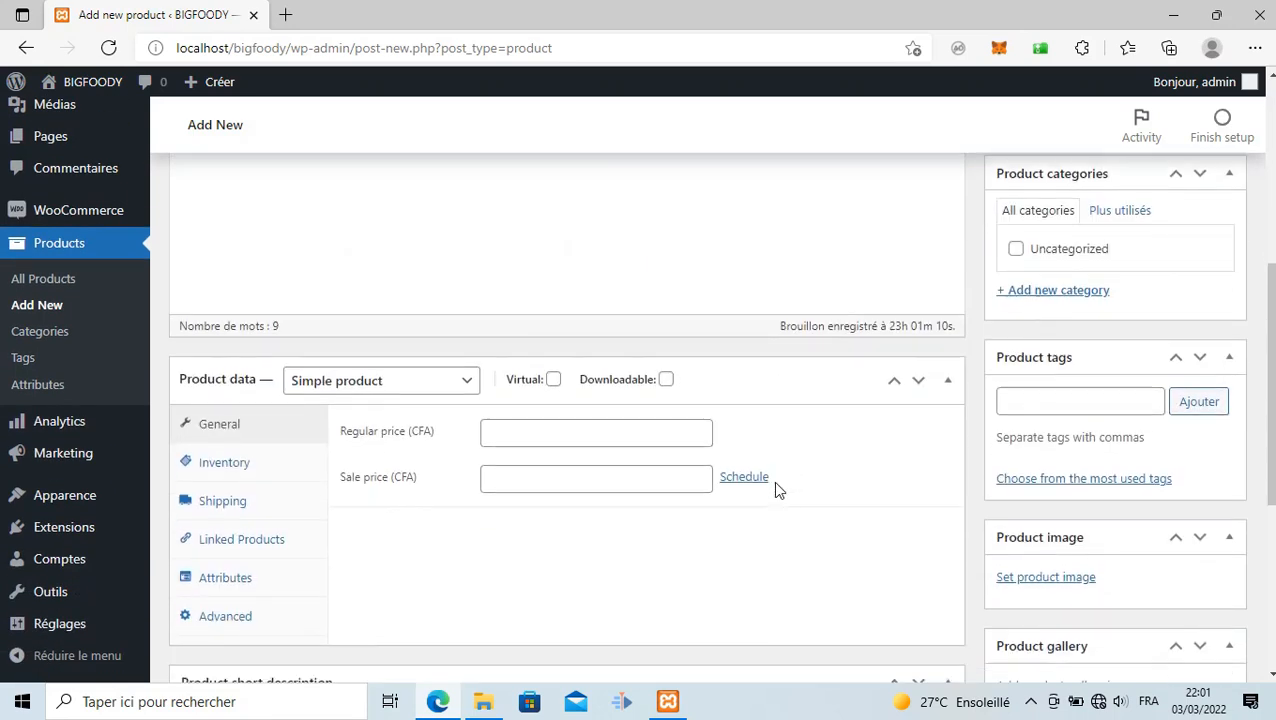
pyautogui.click(580, 440)
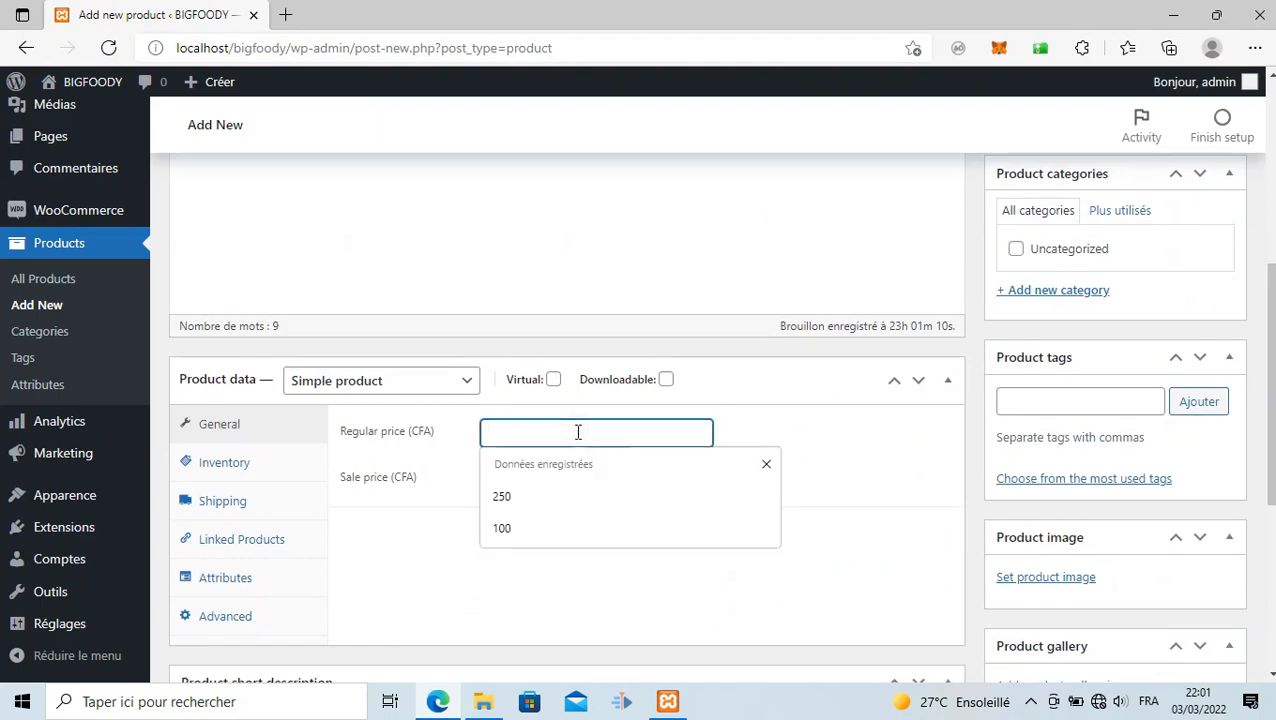
pyautogui.write('2500')
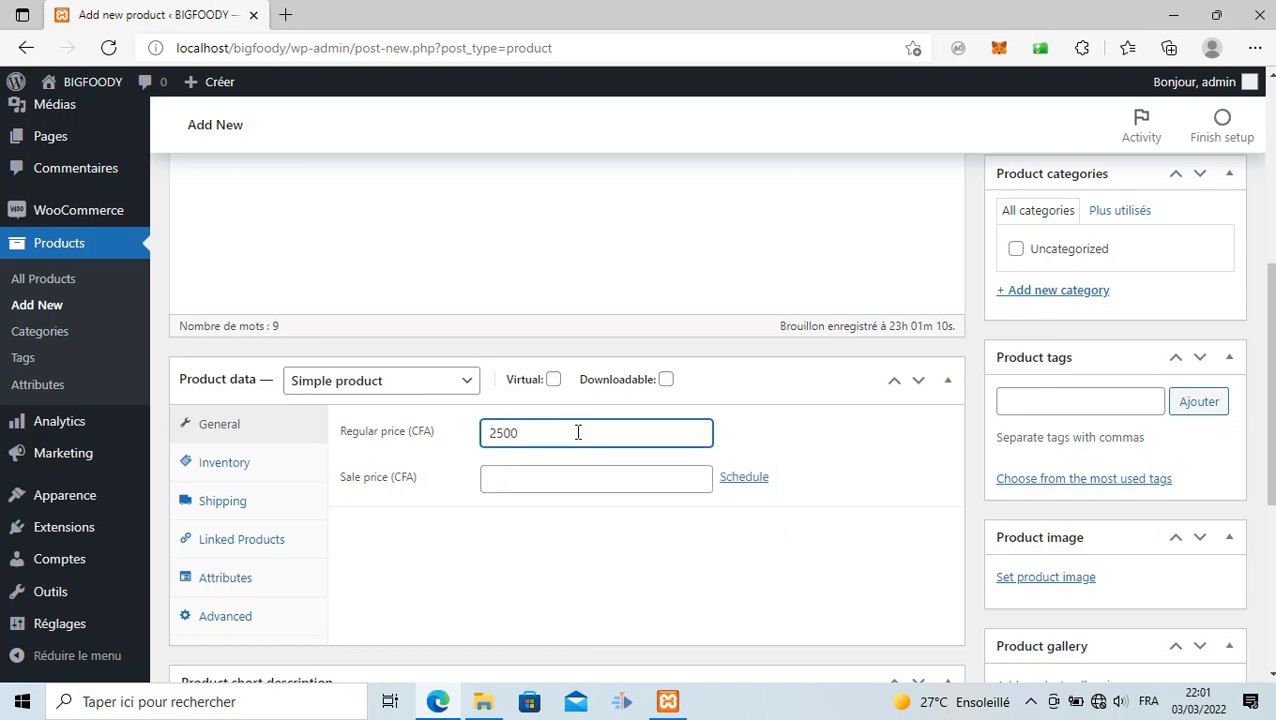
pyautogui.click(900, 430)
pyautogui.scroll(-2, 906, 461)
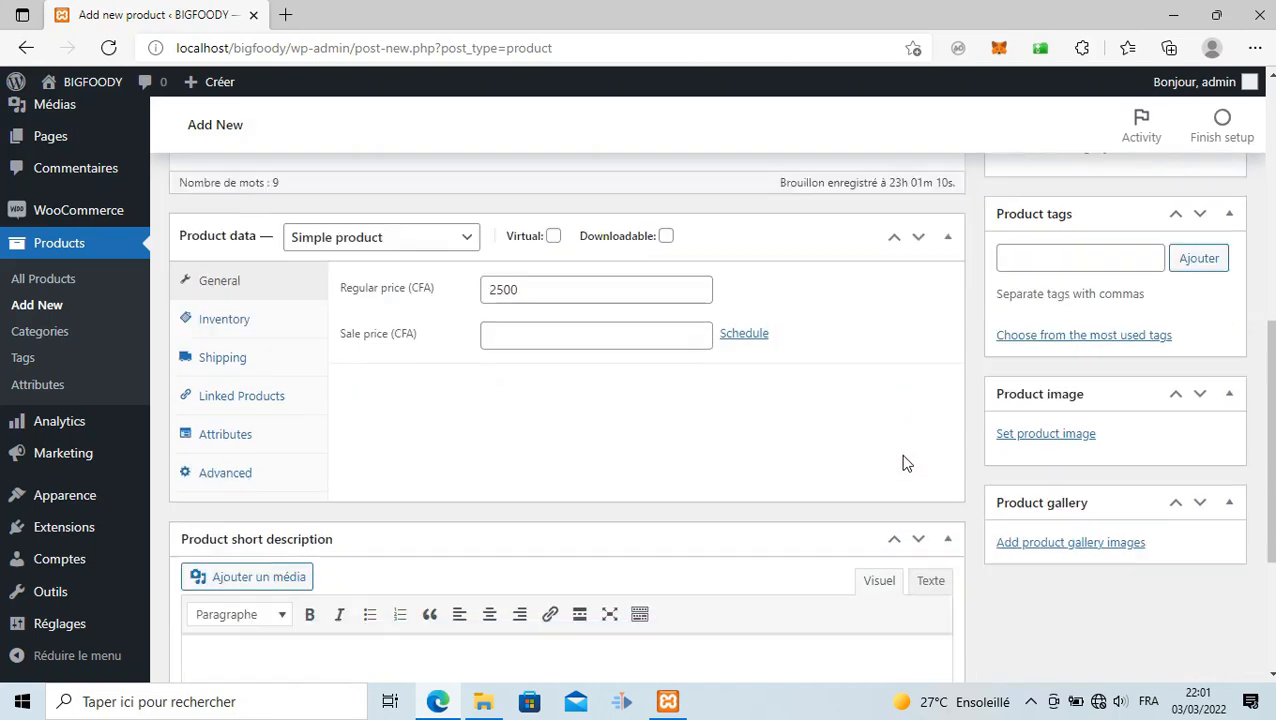
pyautogui.scroll(-1, 907, 468)
pyautogui.scroll(3, 907, 468)
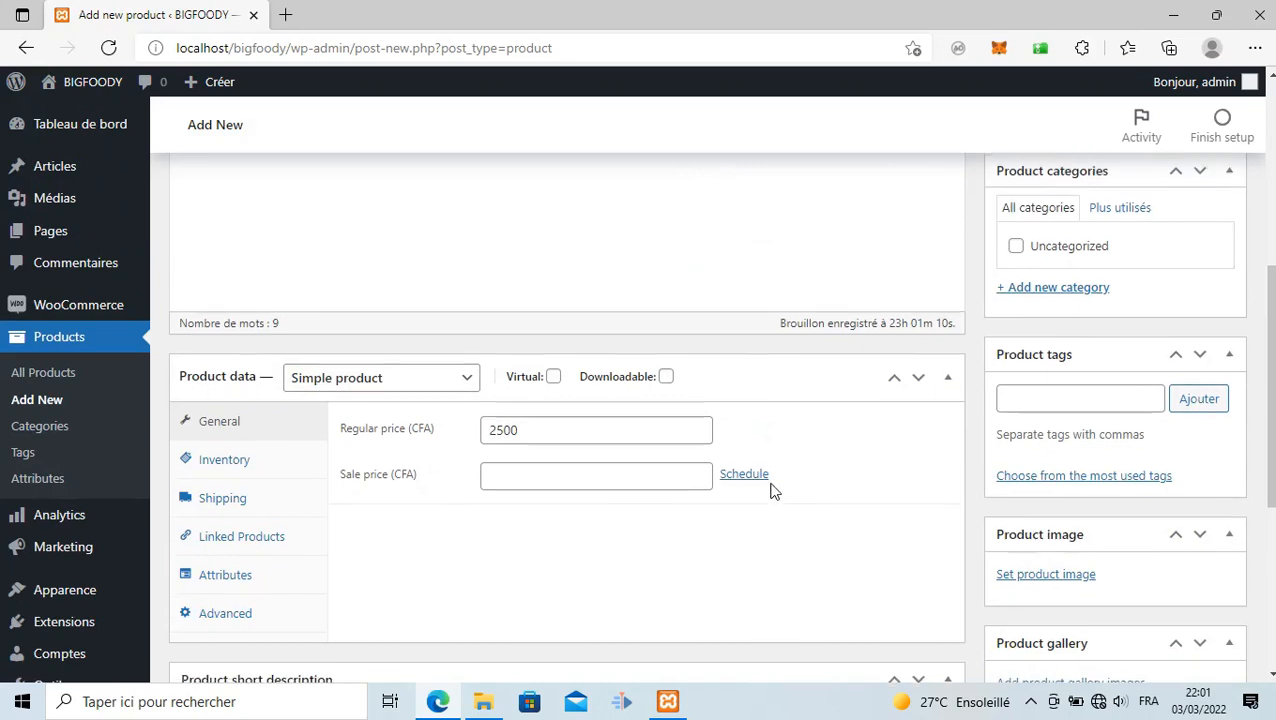
pyautogui.click(612, 484)
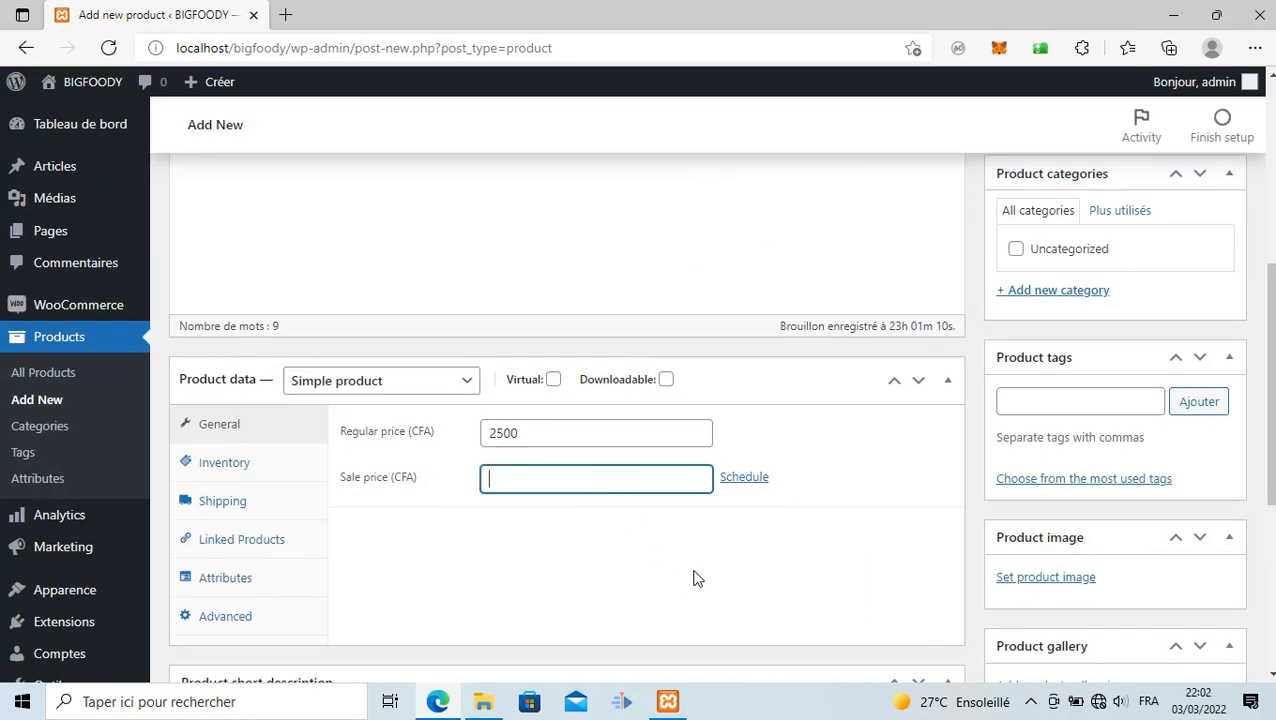
pyautogui.write('1000')
# Copy the sentence from the main product description into the product short description
pyautogui.scroll(-2, 698, 577)
pyautogui.scroll(-2, 721, 487)
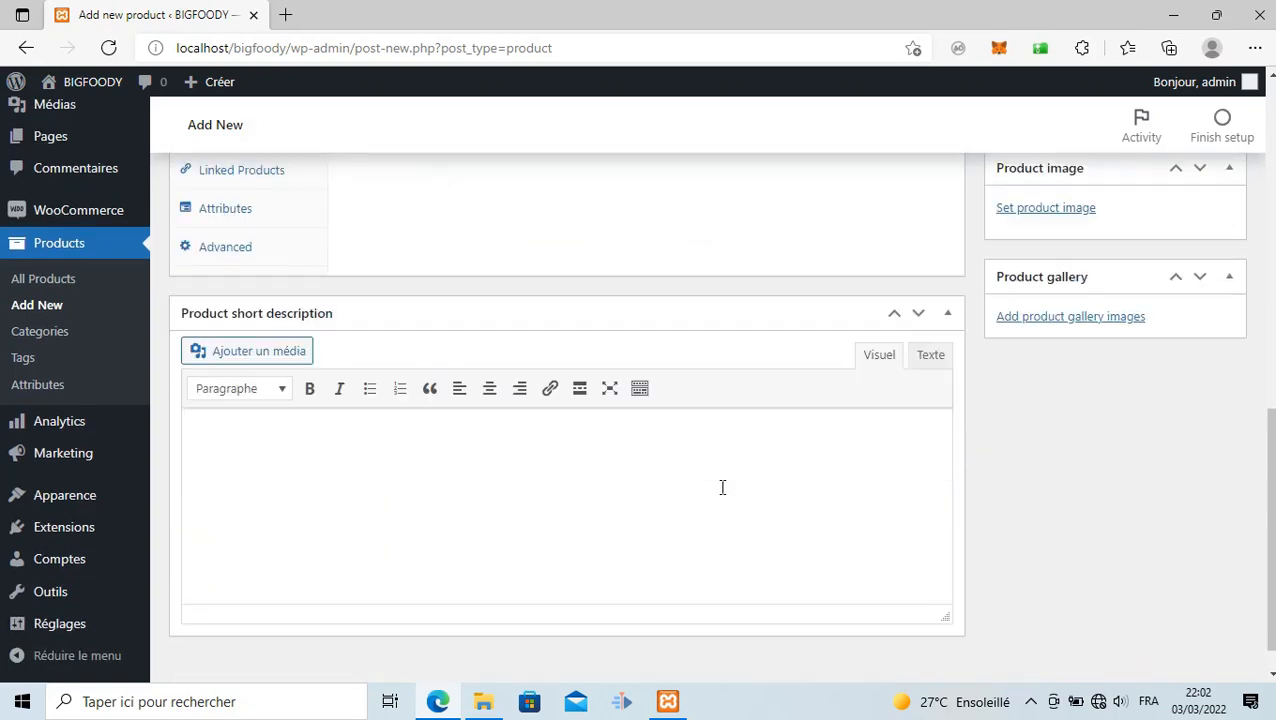
pyautogui.click(708, 487)
pyautogui.scroll(3, 709, 487)
pyautogui.scroll(15, 727, 500)
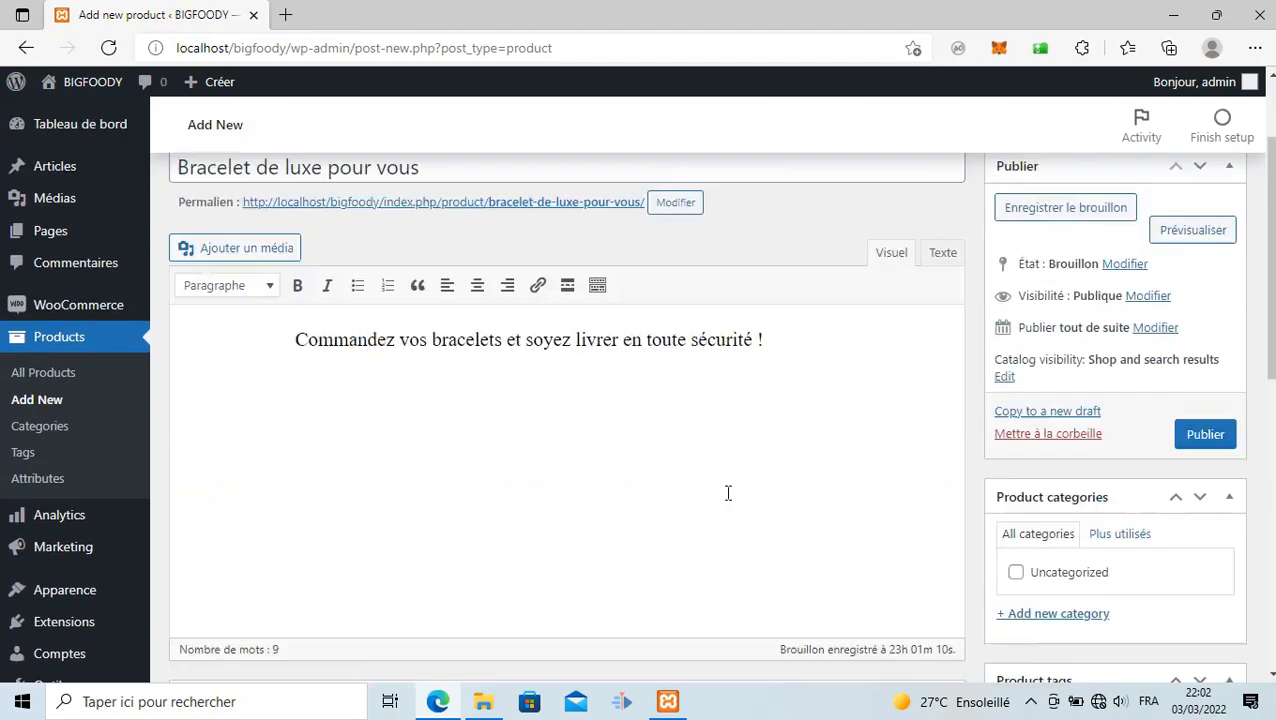
pyautogui.moveTo(787, 481); pyautogui.dragTo(281, 473)
pyautogui.hotkey('ctrl', 'c')
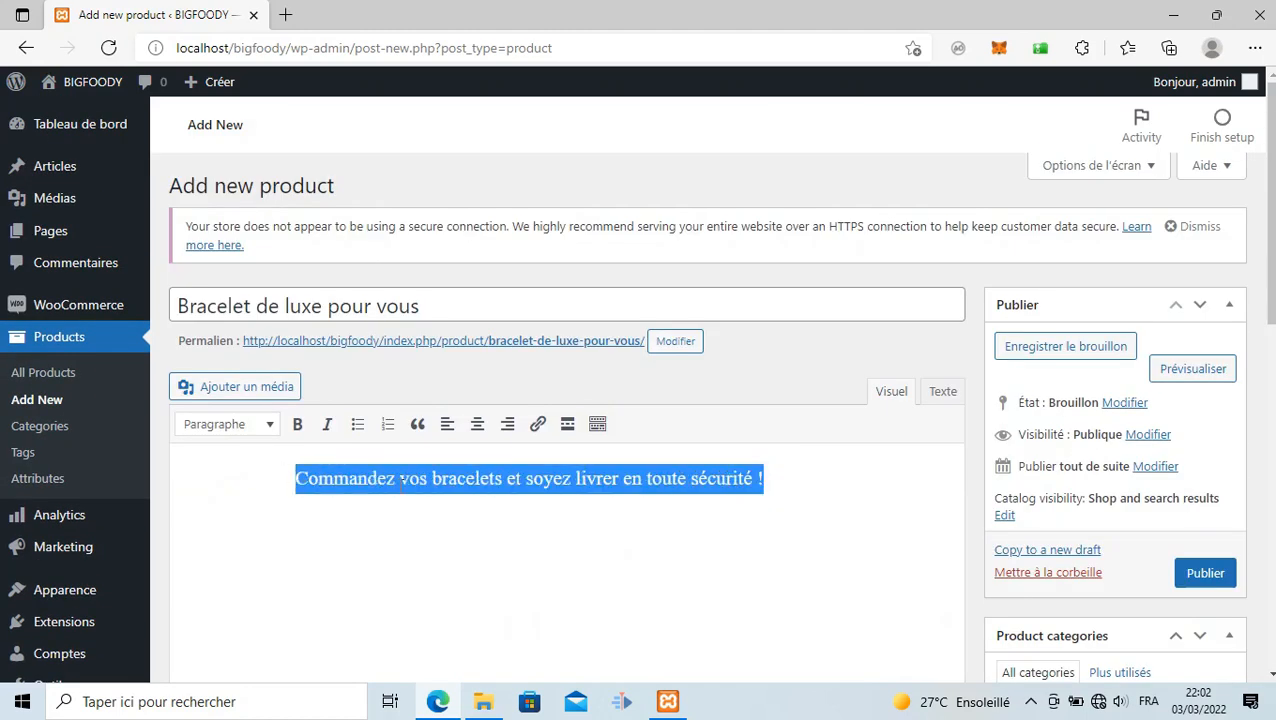
pyautogui.rightClick(430, 500)
pyautogui.click(467, 155)
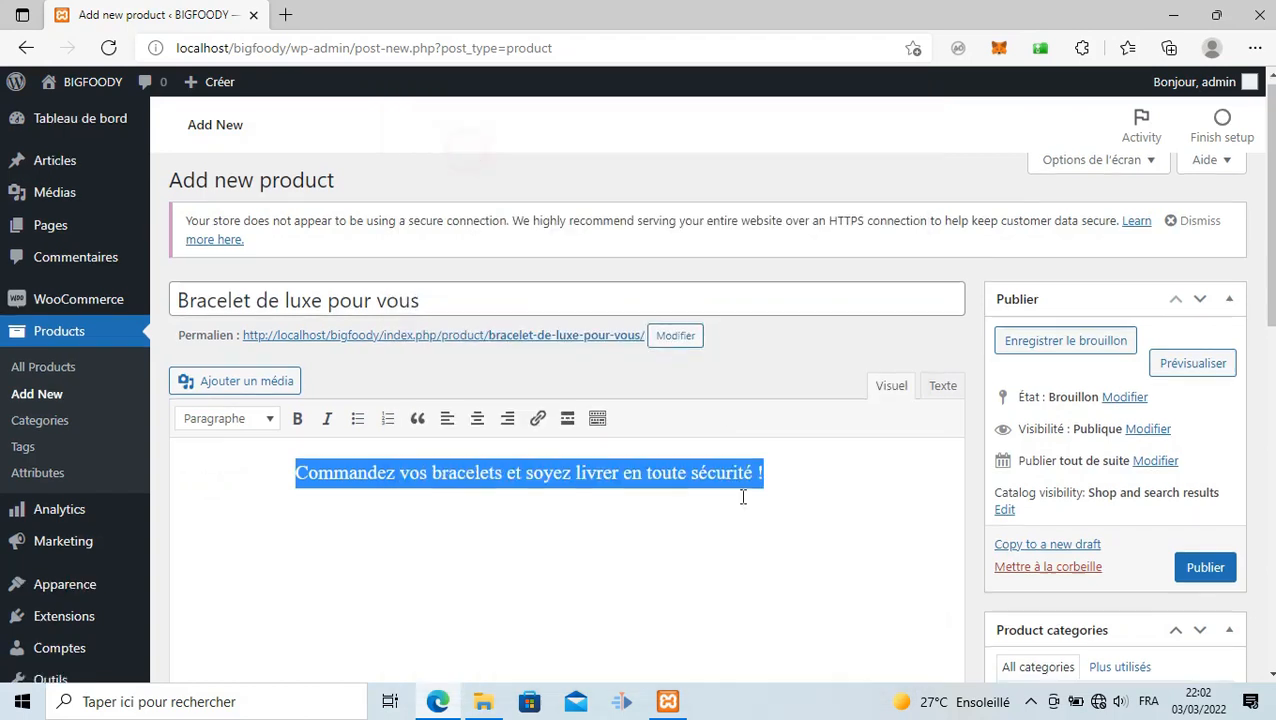
pyautogui.scroll(-12, 746, 498)
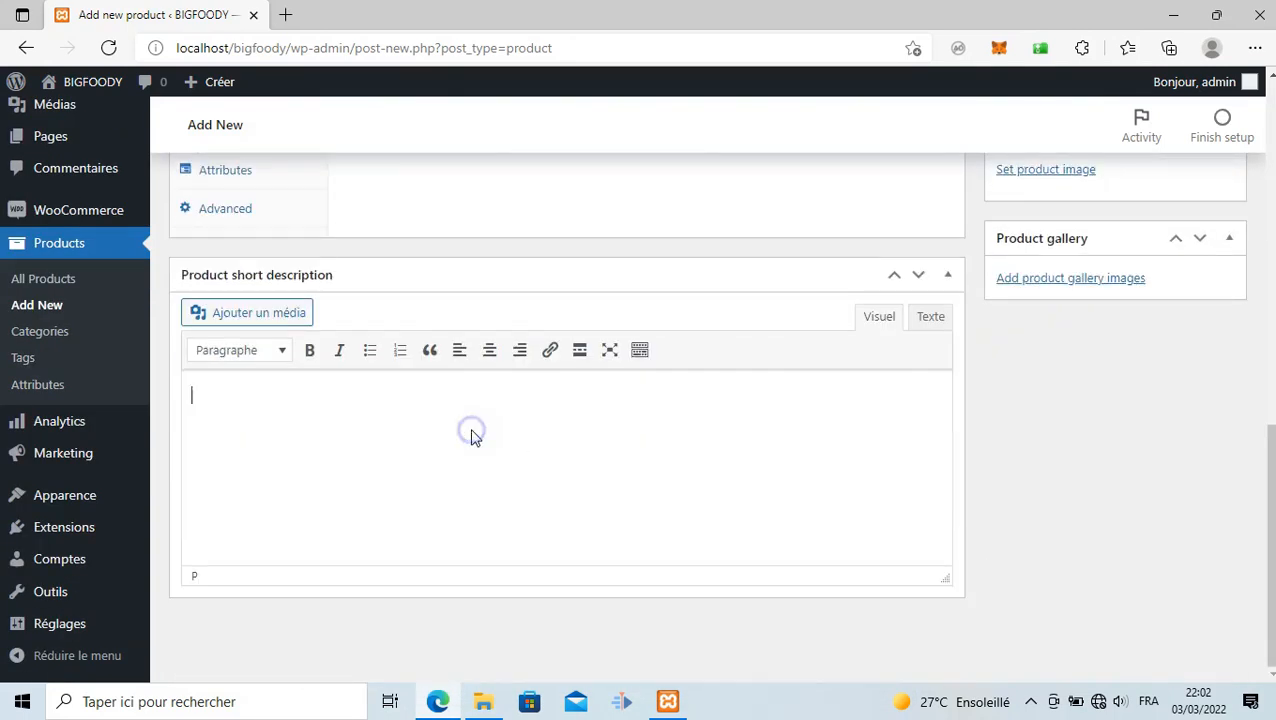
pyautogui.rightClick(472, 431)
pyautogui.click(339, 411)
pyautogui.hotkey('ctrl', 'v')
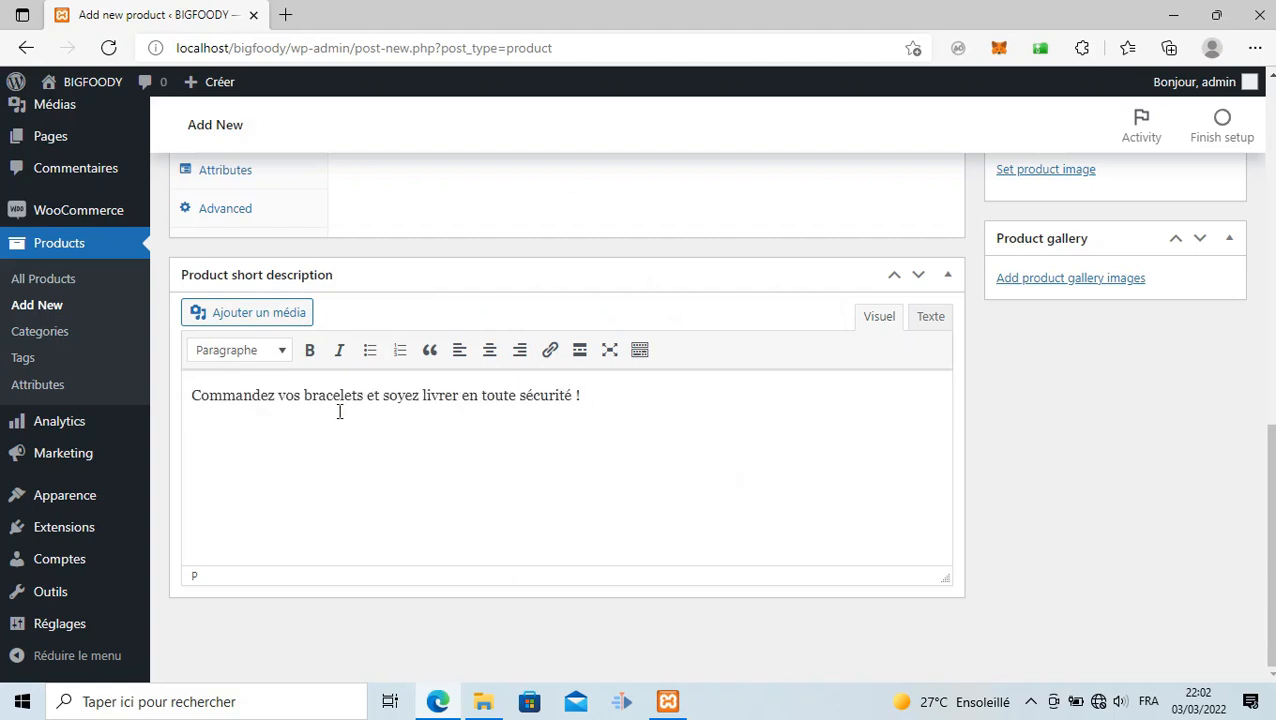
# Upload Bigfoody 15_02_2022.png from the Publication de Bigfoody folder under Images and set it as the product image
pyautogui.scroll(15, 340, 411)
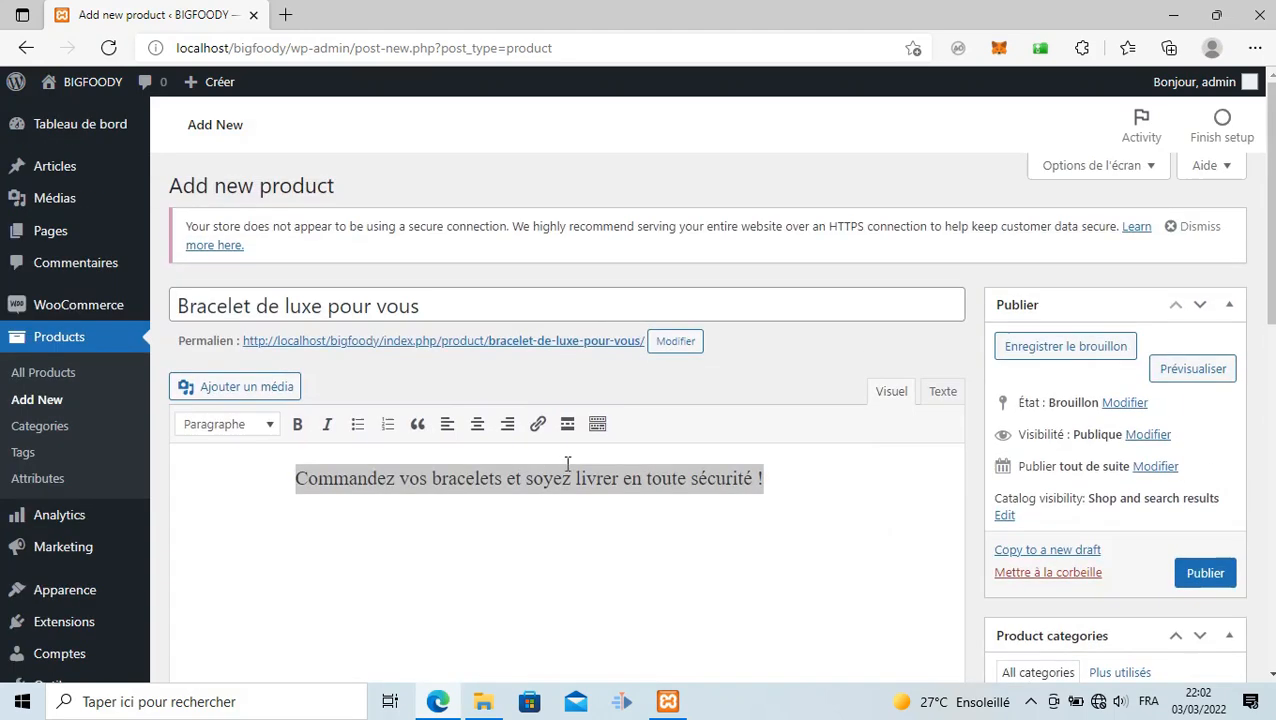
pyautogui.scroll(-15, 822, 504)
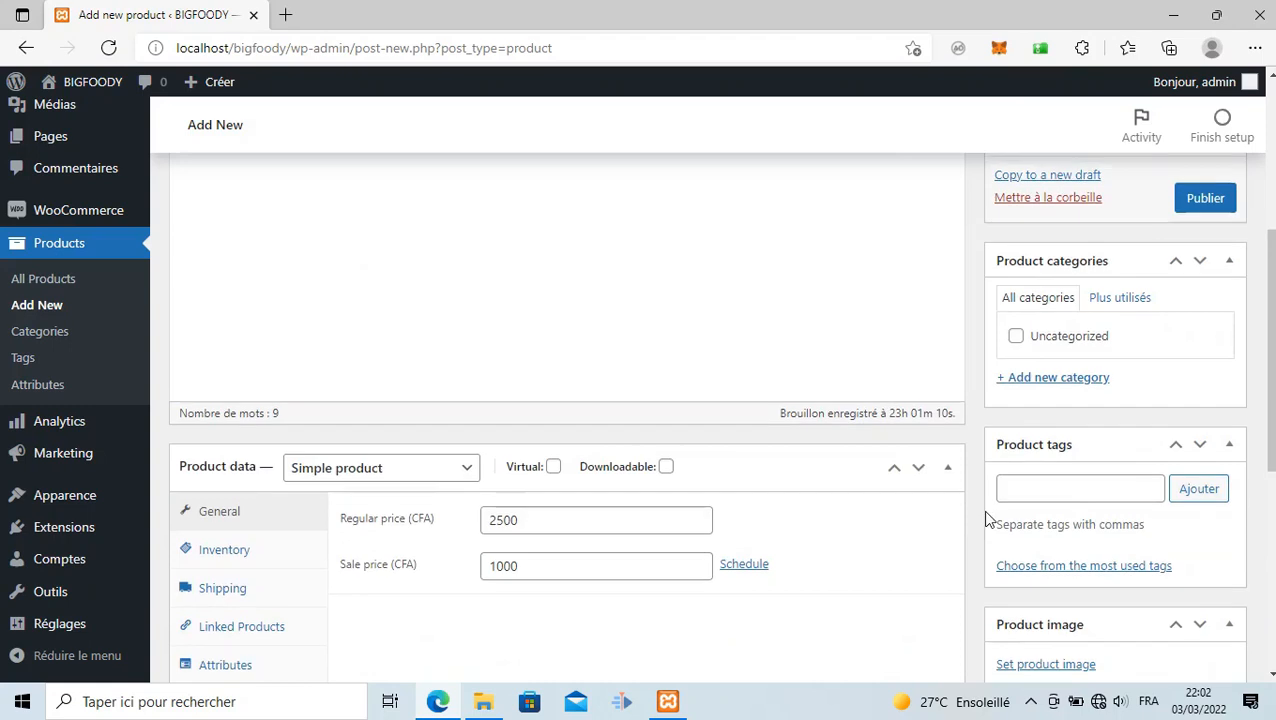
pyautogui.scroll(3, 1016, 515)
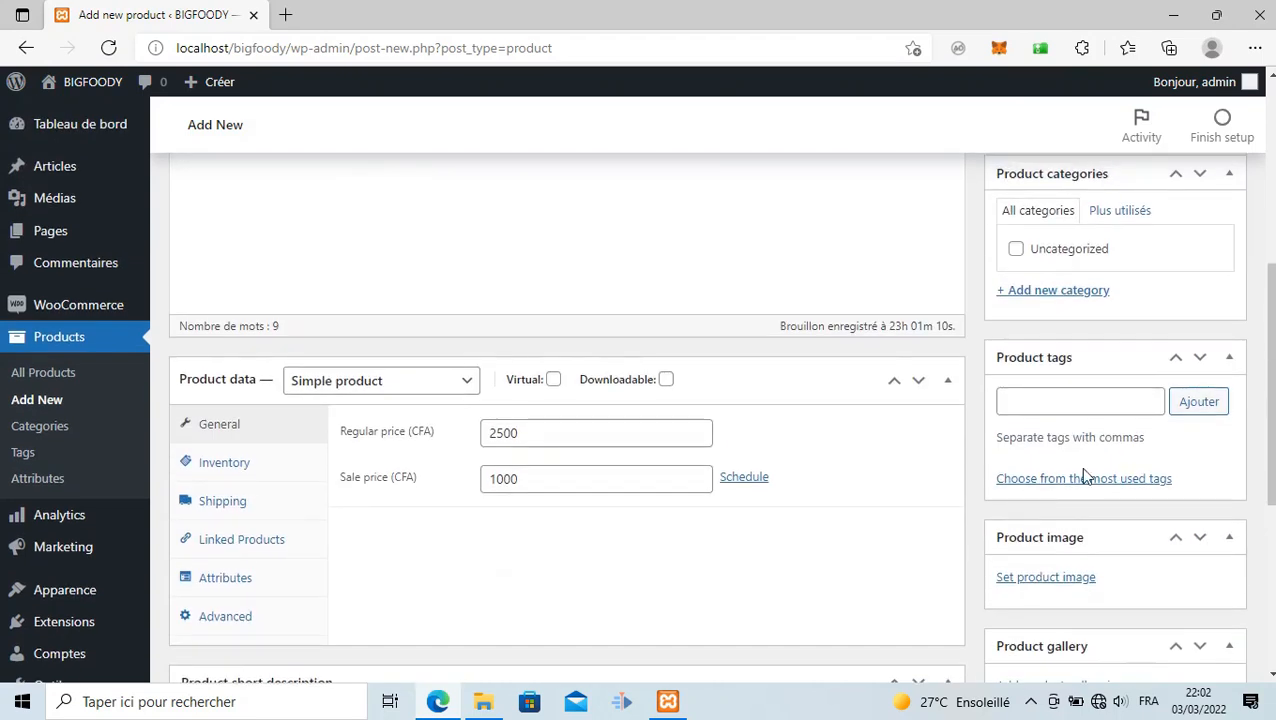
pyautogui.click(1045, 580)
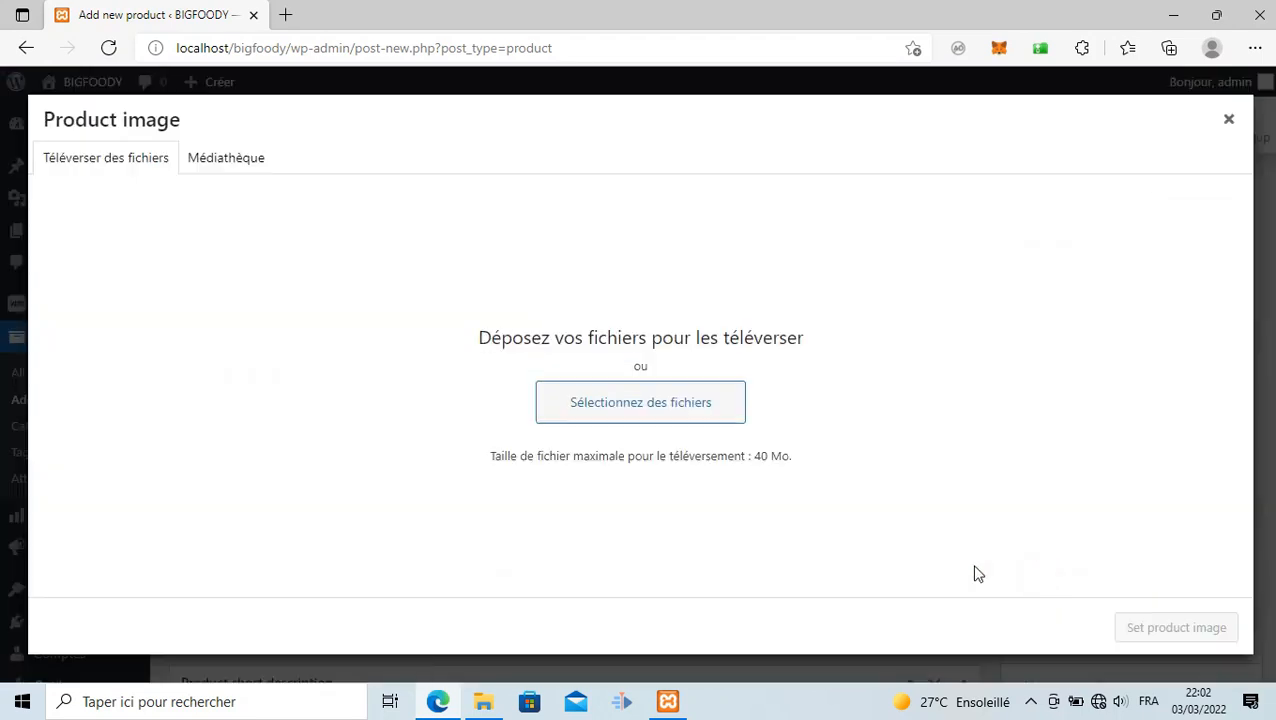
pyautogui.click(609, 408)
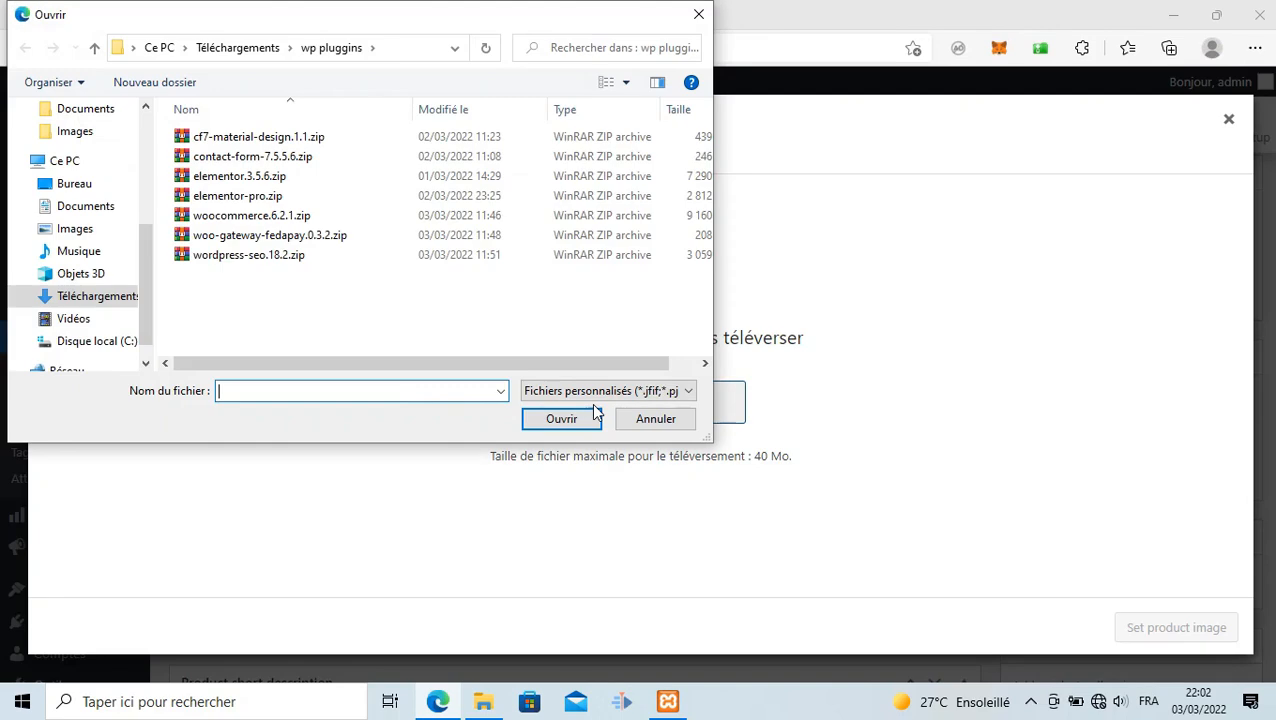
pyautogui.click(75, 229)
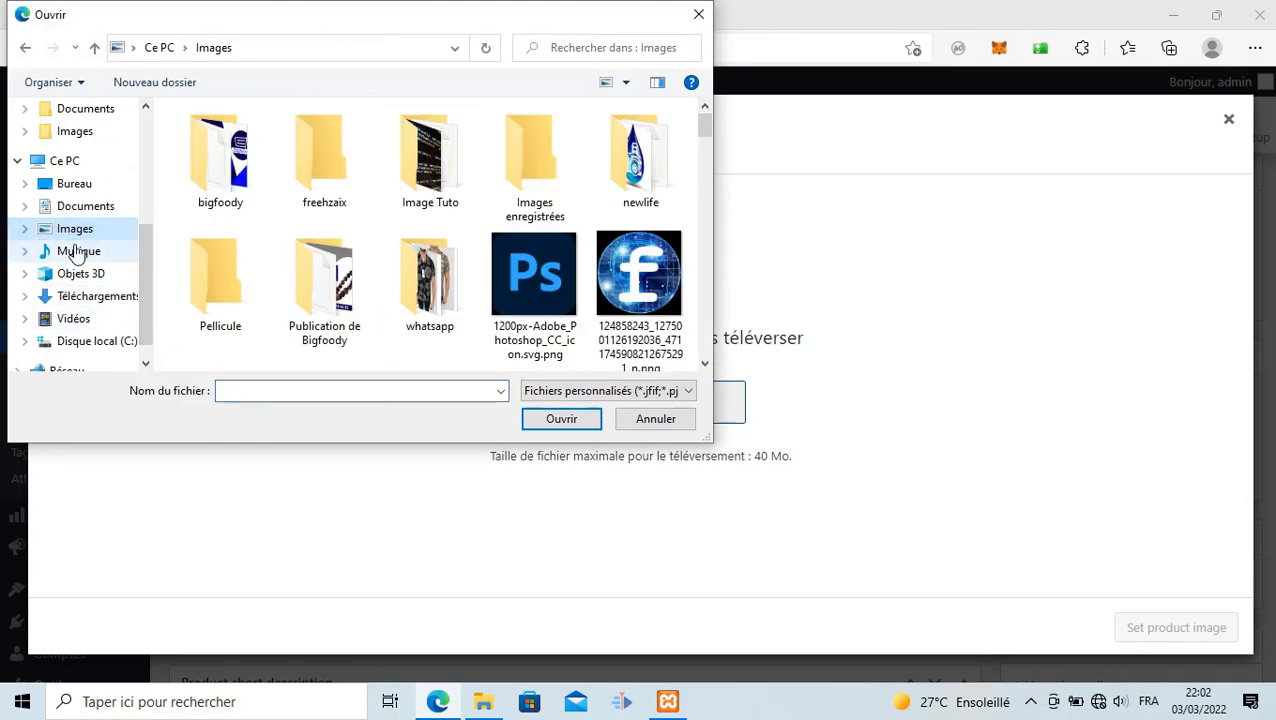
pyautogui.doubleClick(318, 288)
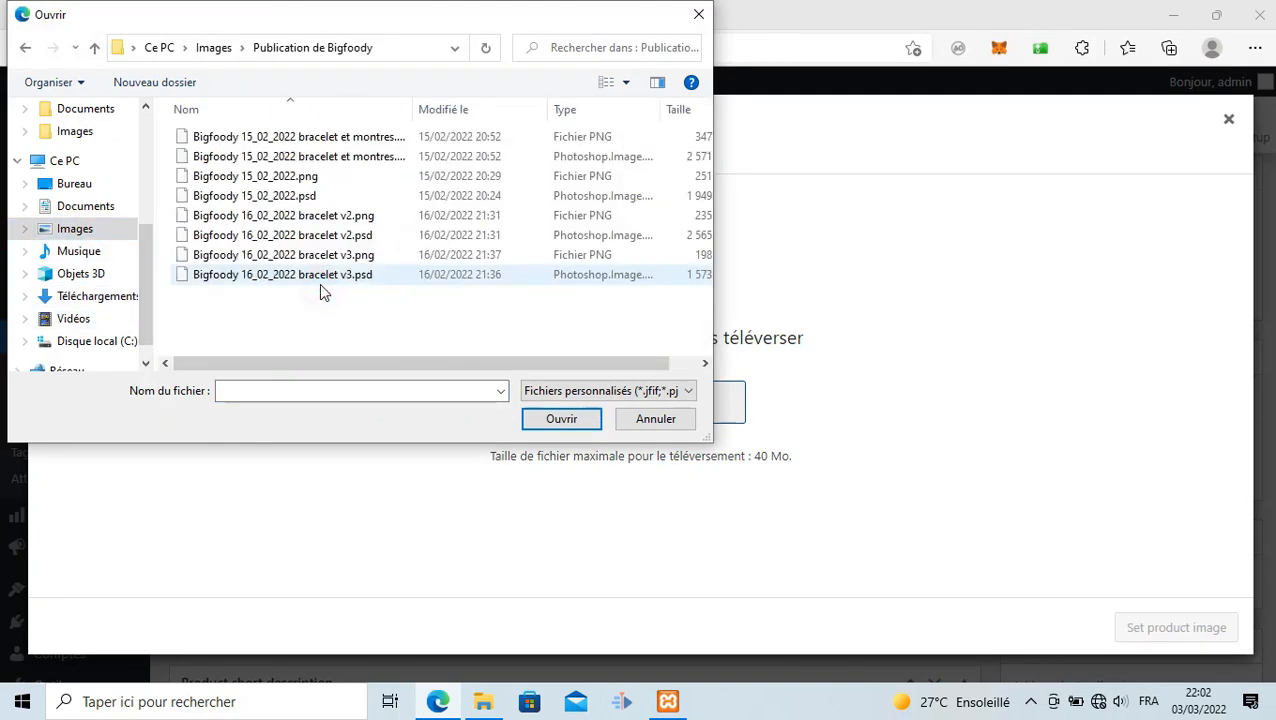
pyautogui.click(624, 84)
pyautogui.click(690, 56)
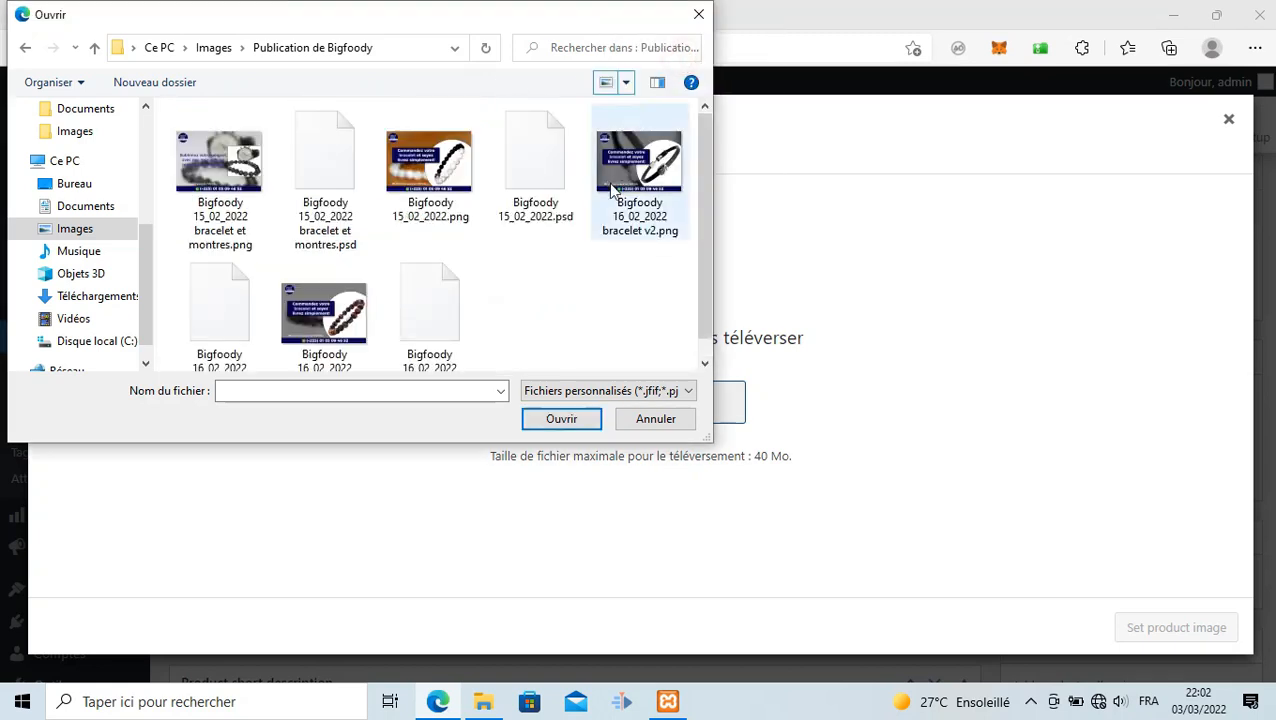
pyautogui.click(427, 204)
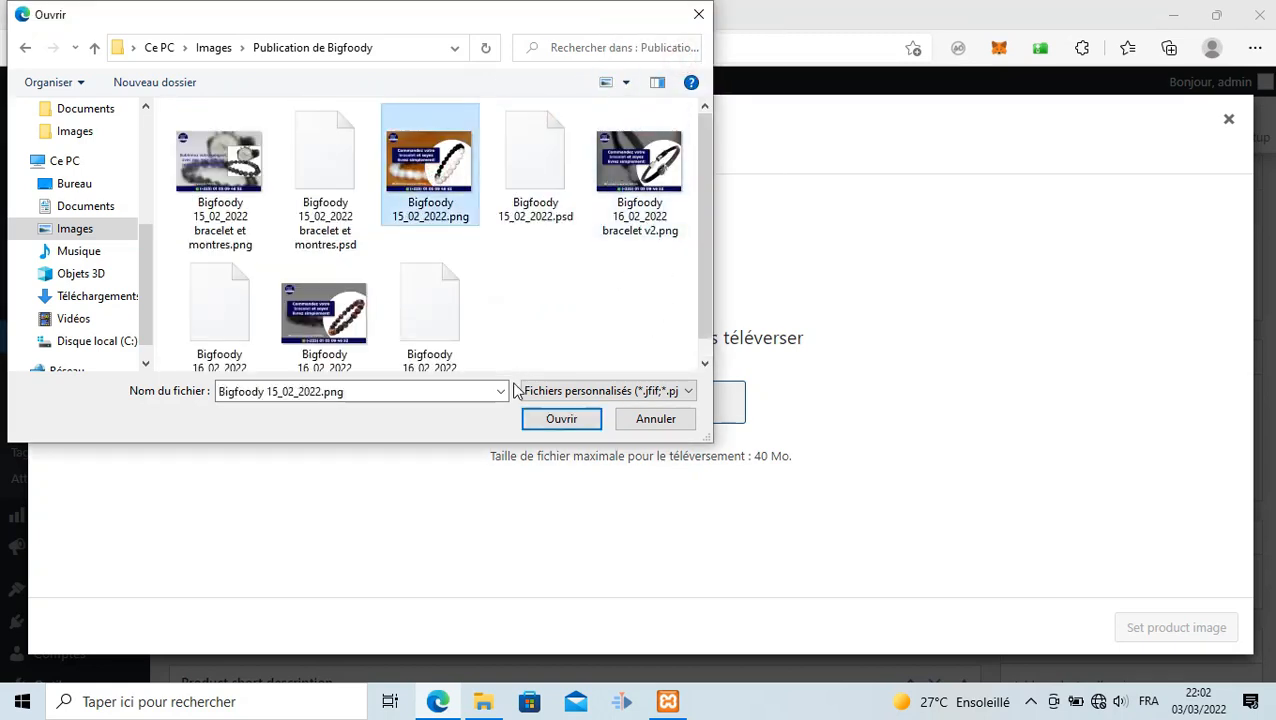
pyautogui.click(553, 419)
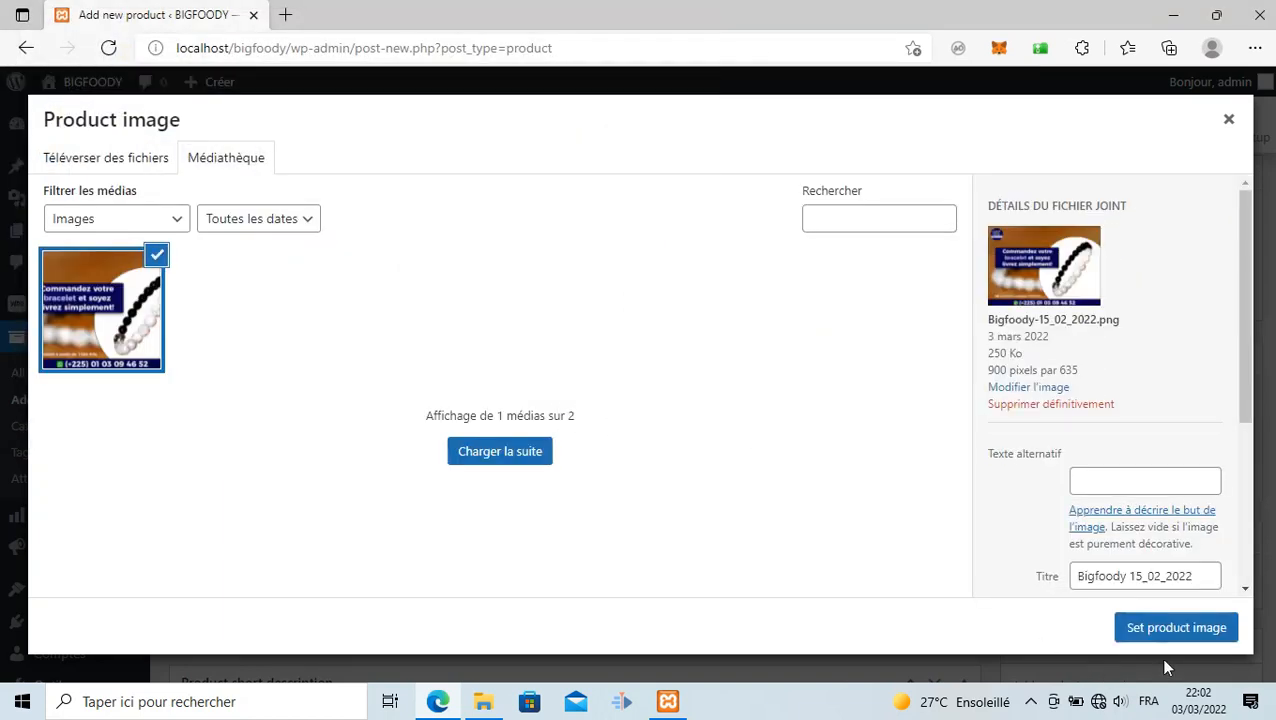
pyautogui.click(1165, 629)
# Publish the bracelet product and look over its edit page
pyautogui.scroll(-4, 914, 558)
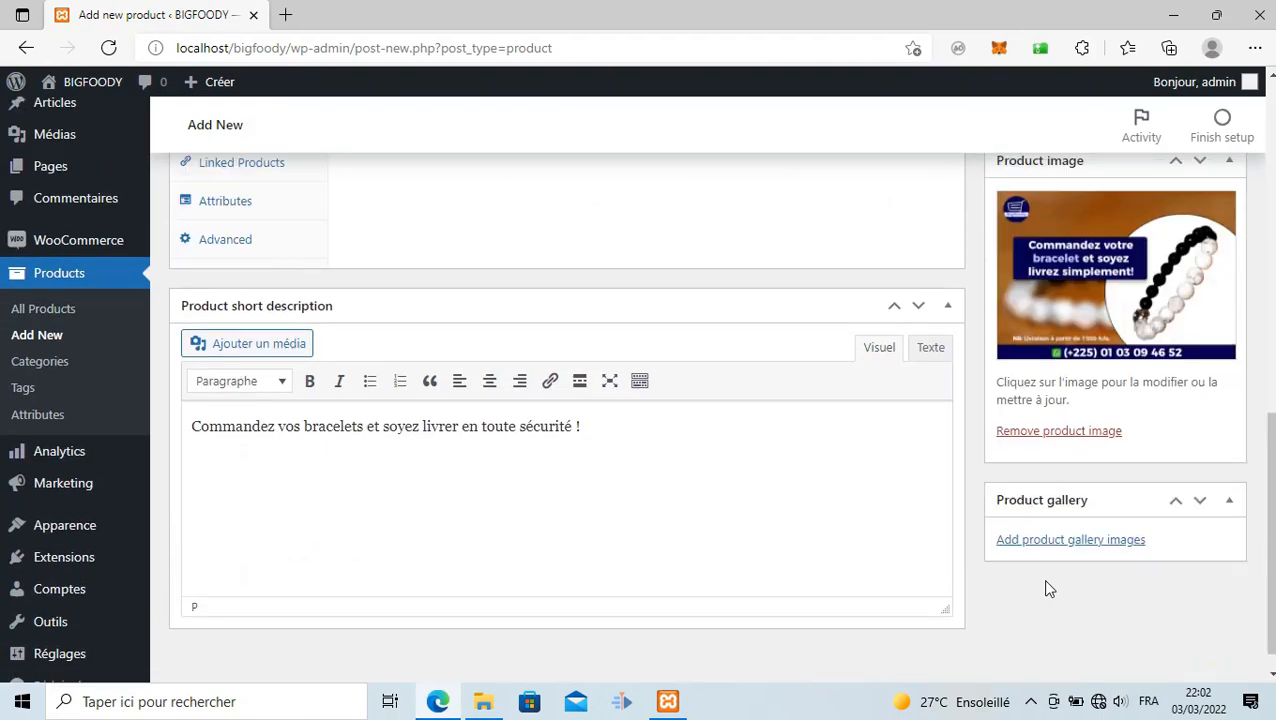
pyautogui.scroll(10, 1049, 589)
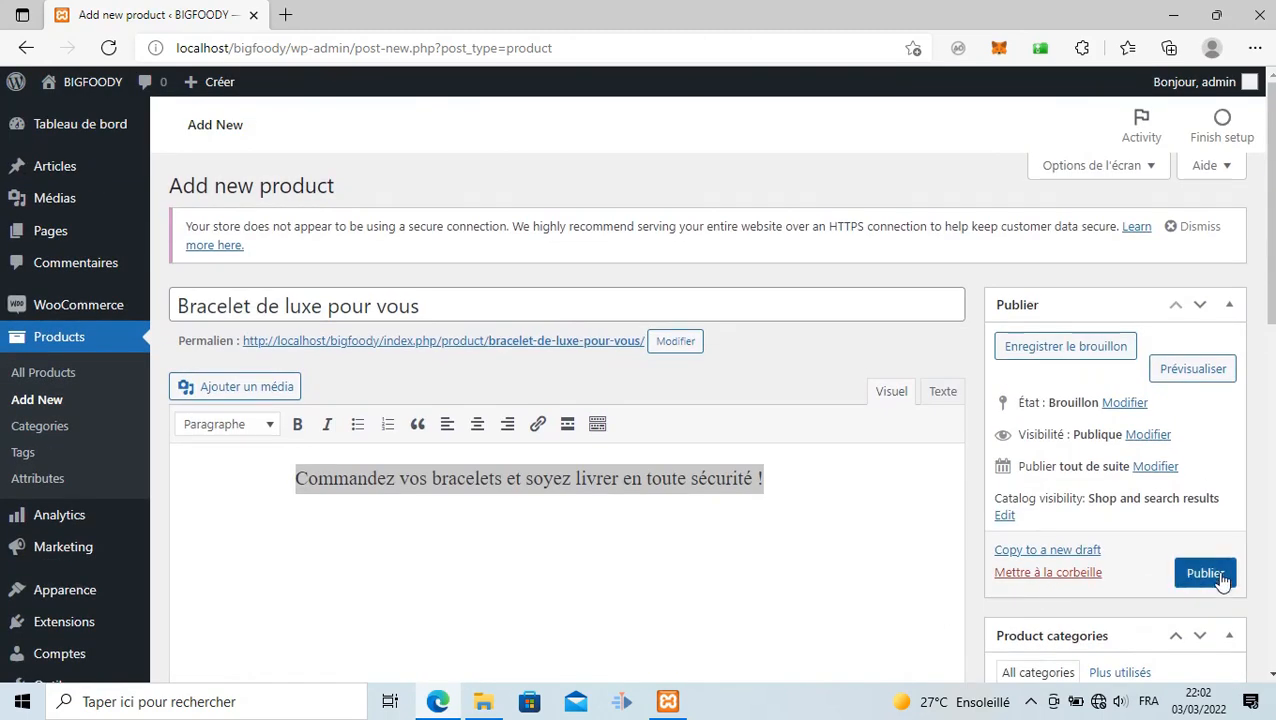
pyautogui.click(1206, 574)
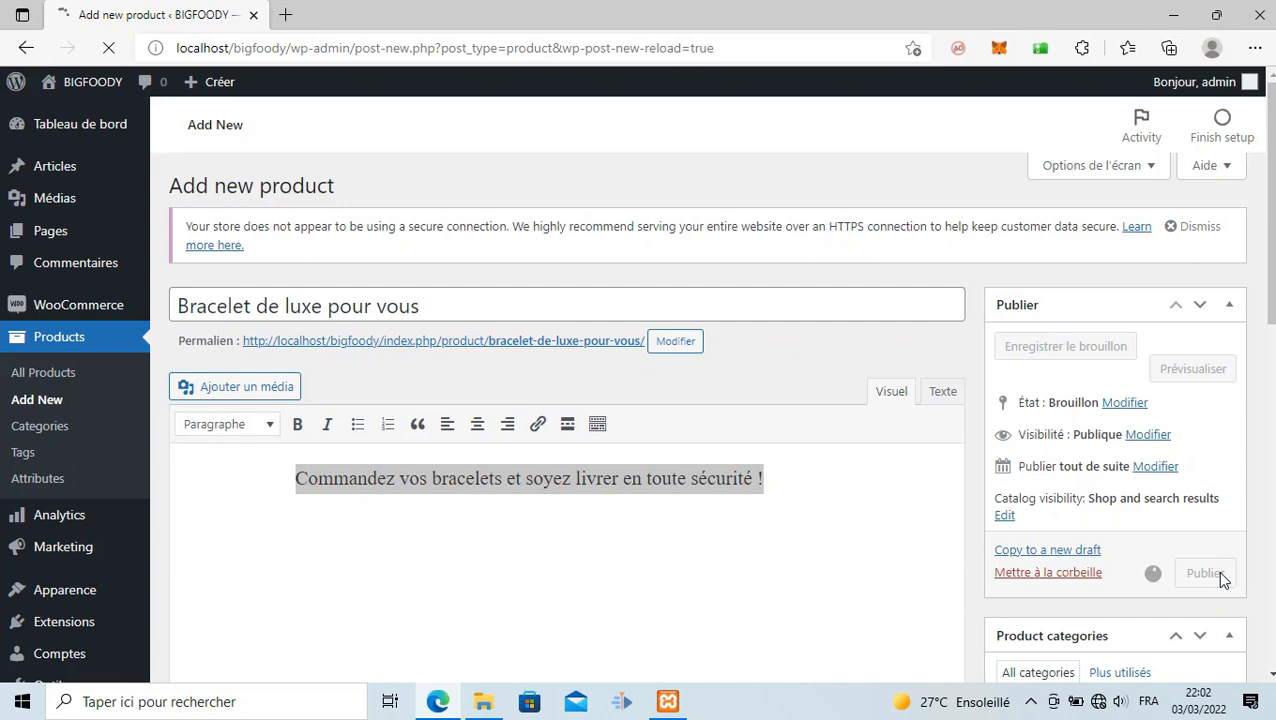
pyautogui.scroll(-3, 1222, 580)
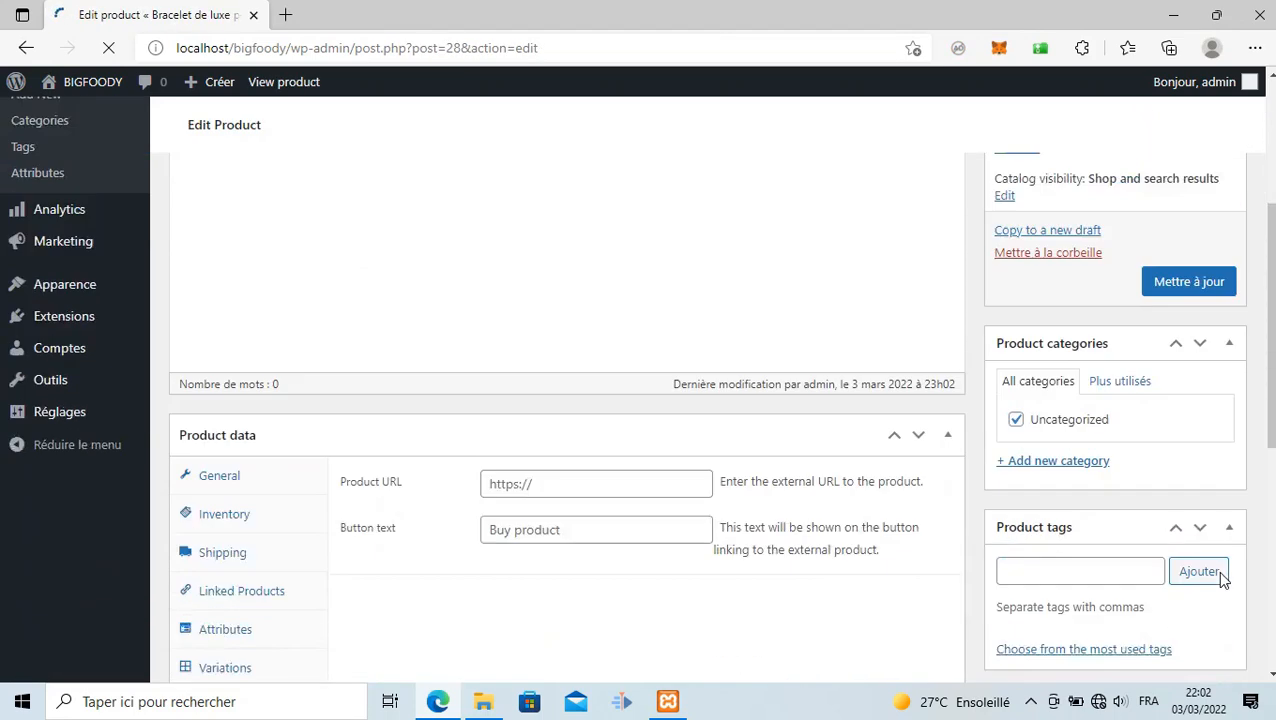
pyautogui.scroll(-1, 1222, 580)
pyautogui.scroll(5, 1222, 580)
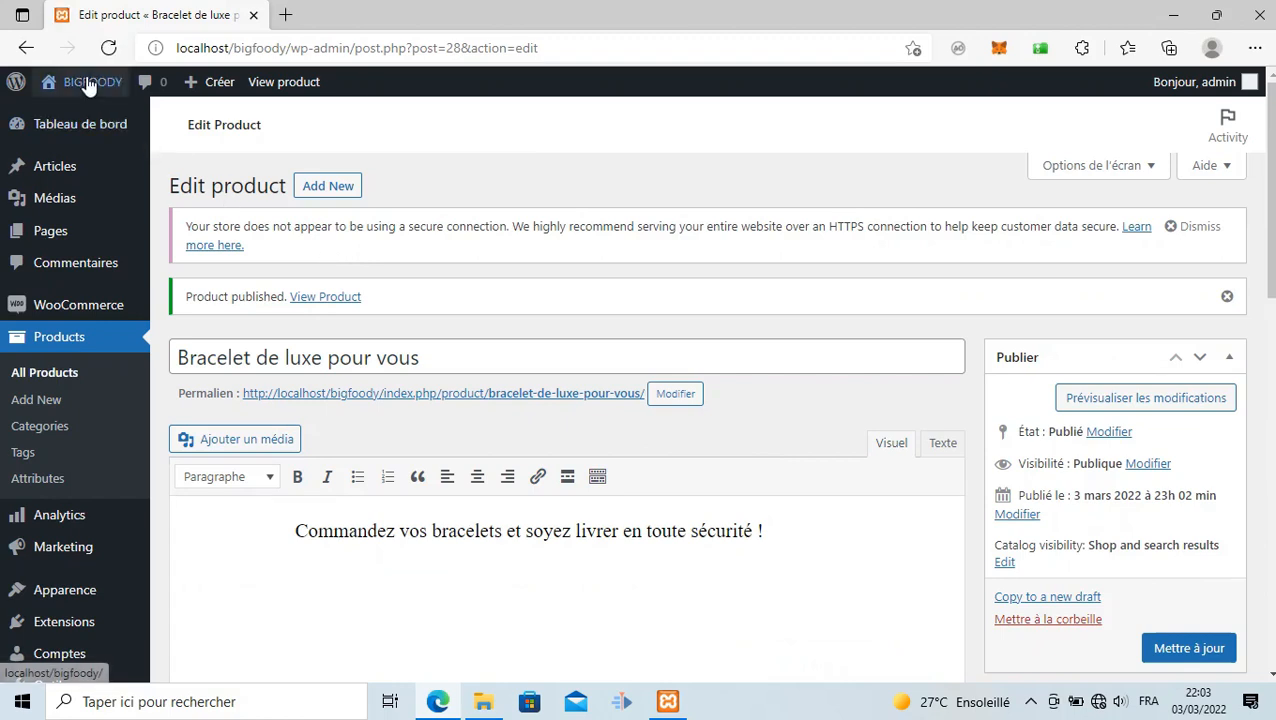
# Open the store's Shop page in a new tab and look over the product listing
pyautogui.moveTo(85, 82)
pyautogui.rightClick(68, 145)
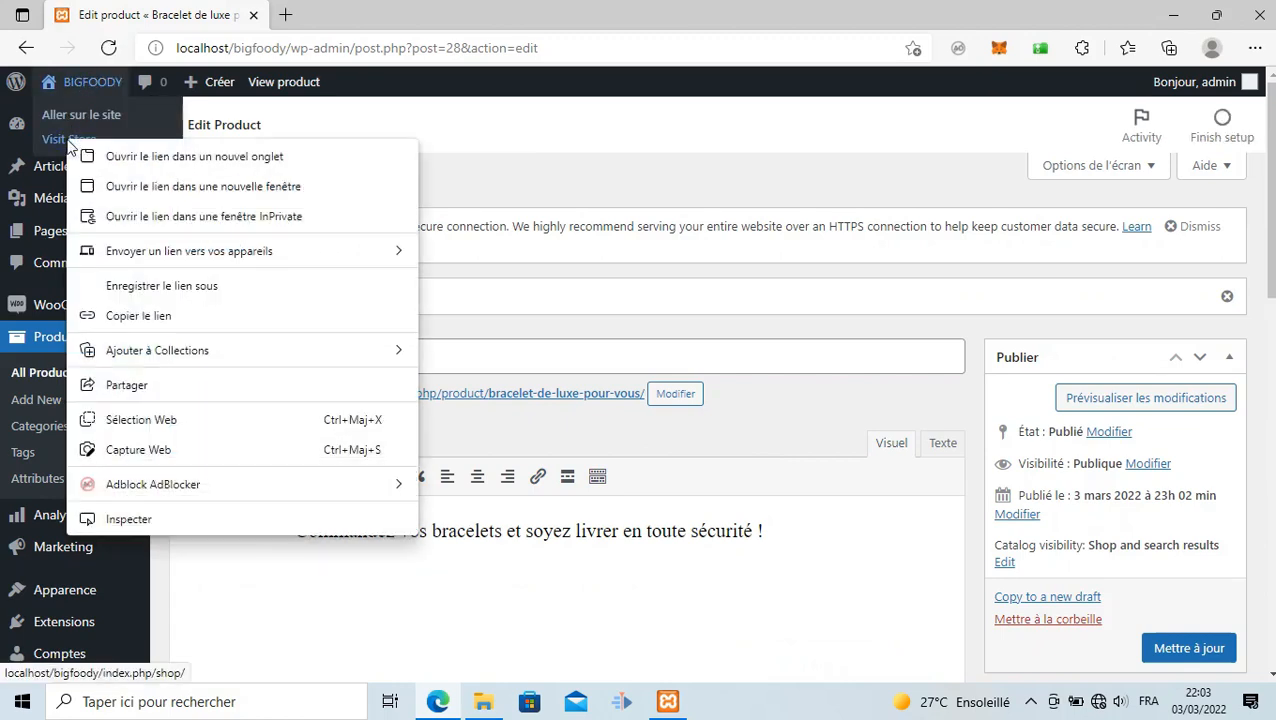
pyautogui.click(148, 156)
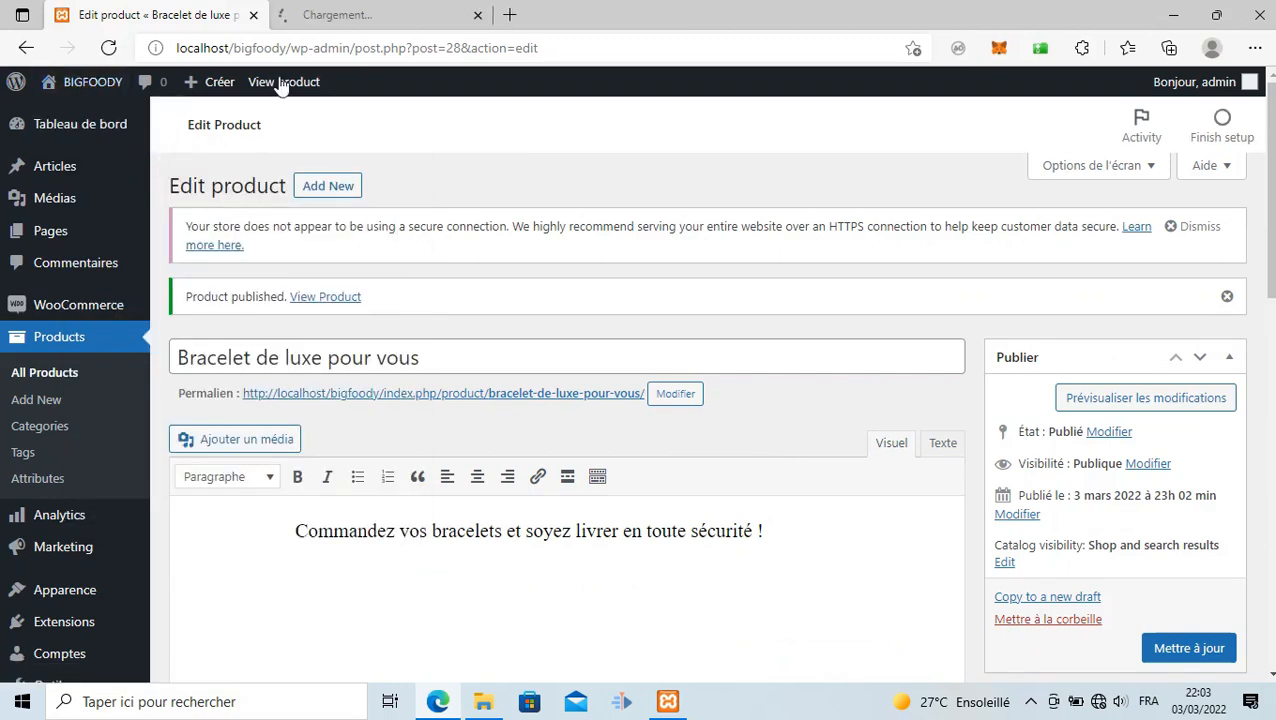
pyautogui.click(345, 14)
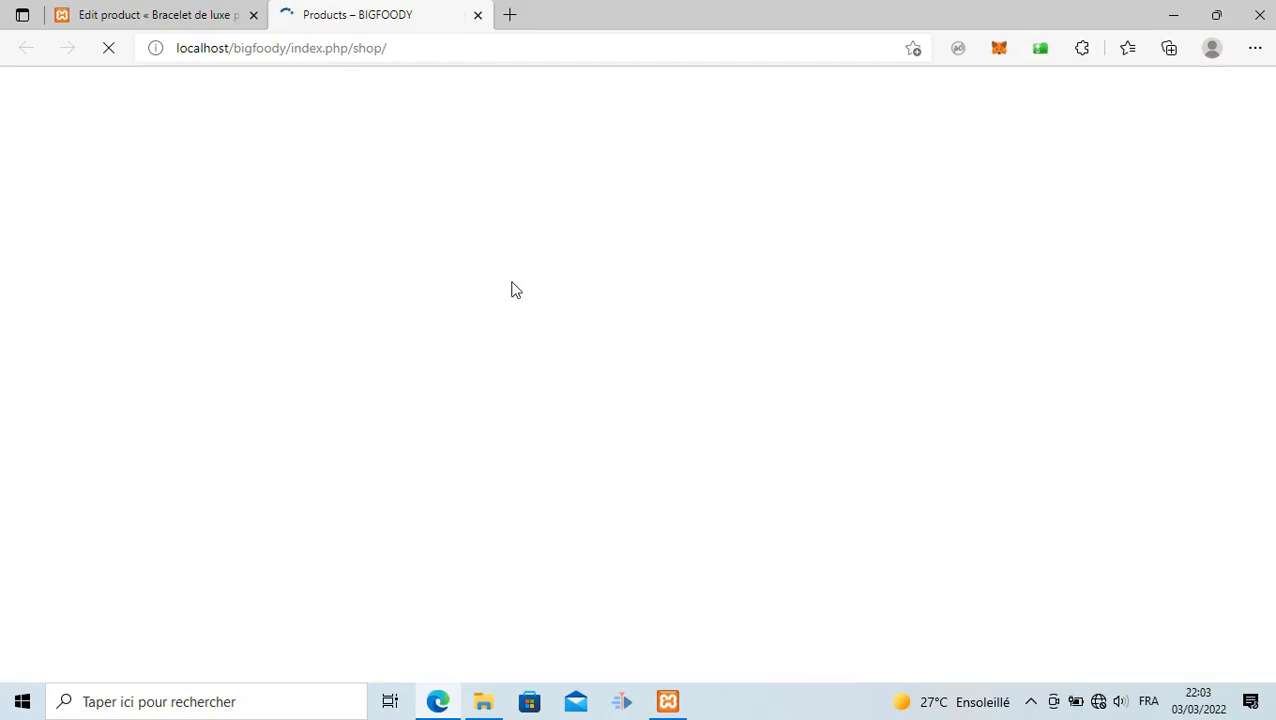
pyautogui.scroll(-2, 515, 290)
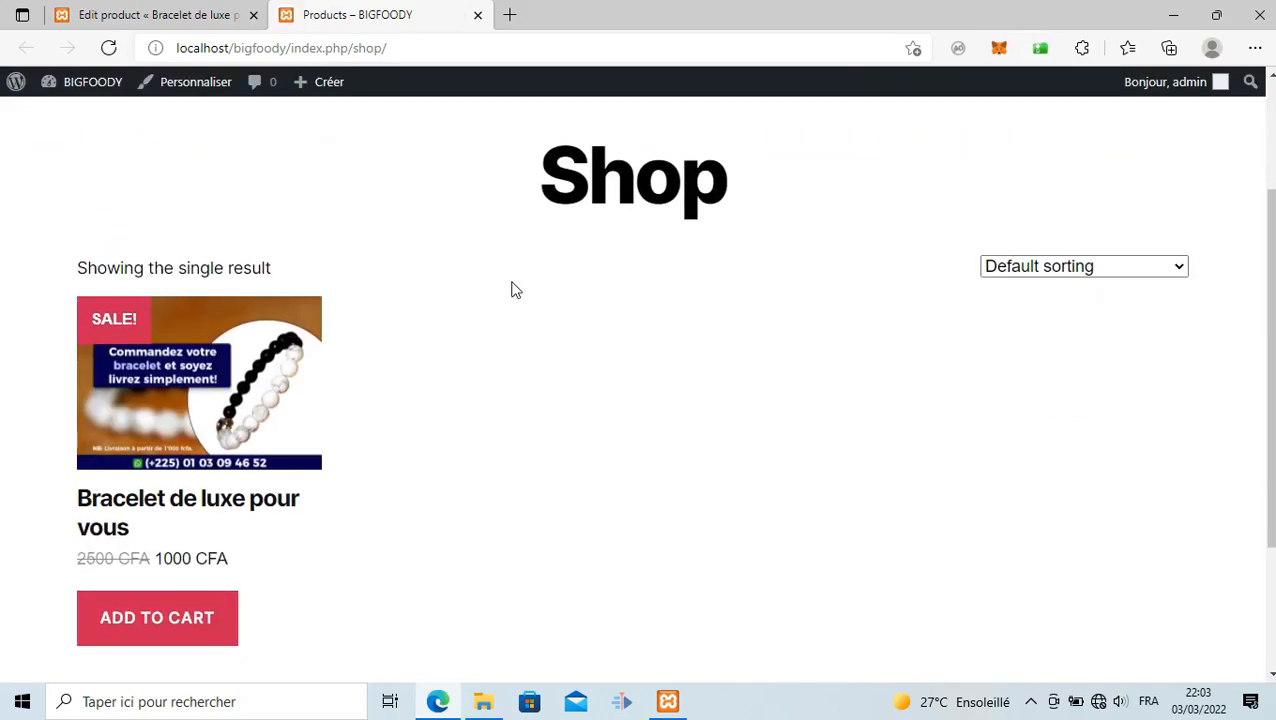
pyautogui.scroll(-1, 515, 290)
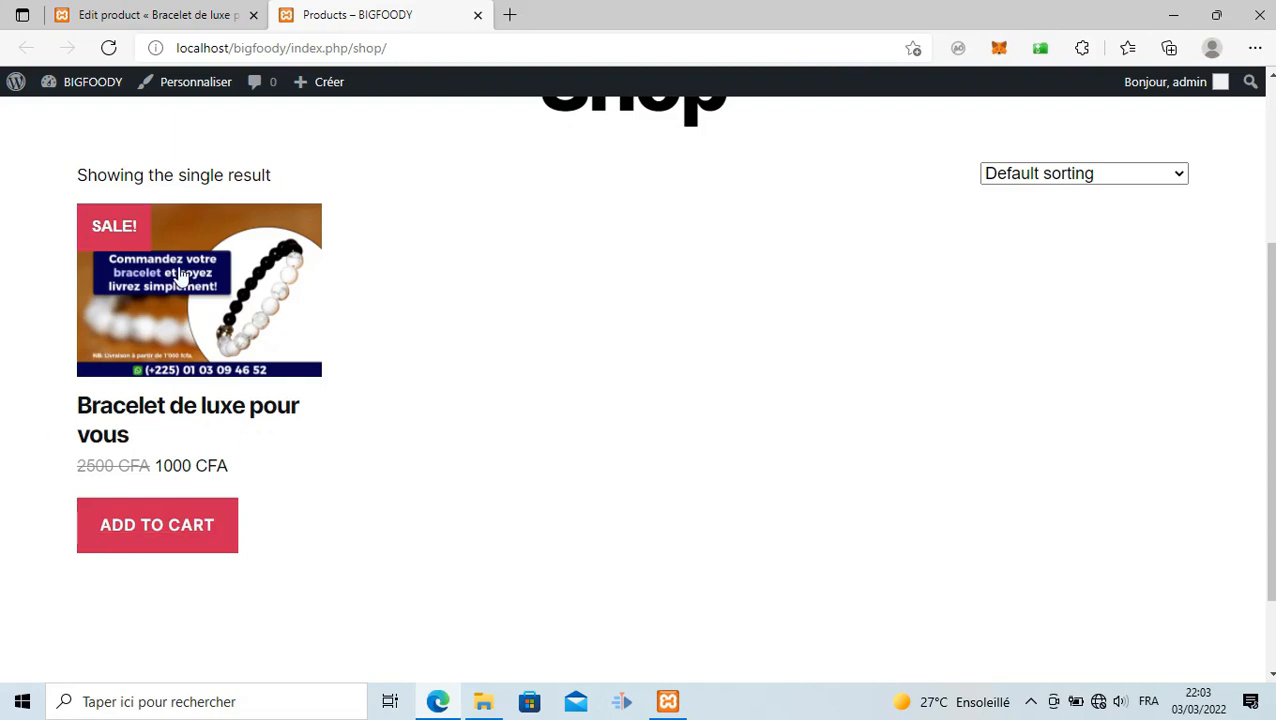
pyautogui.scroll(3, 395, 403)
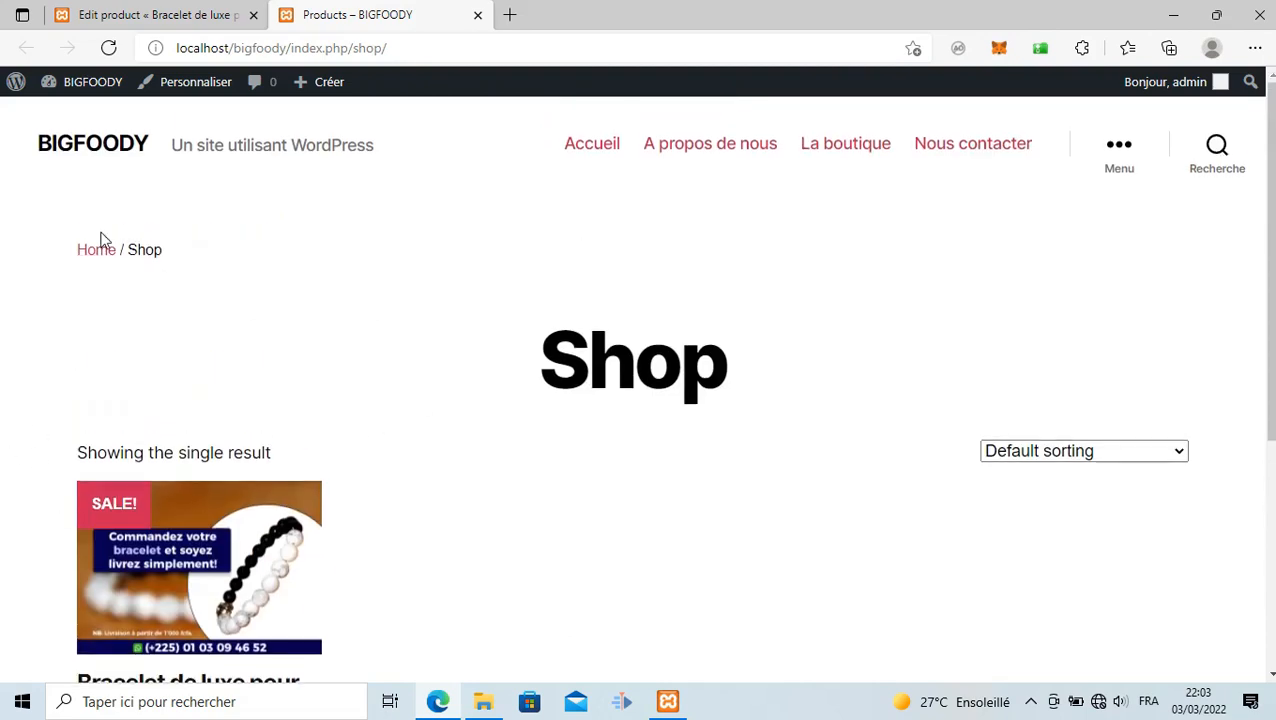
pyautogui.scroll(-3, 400, 363)
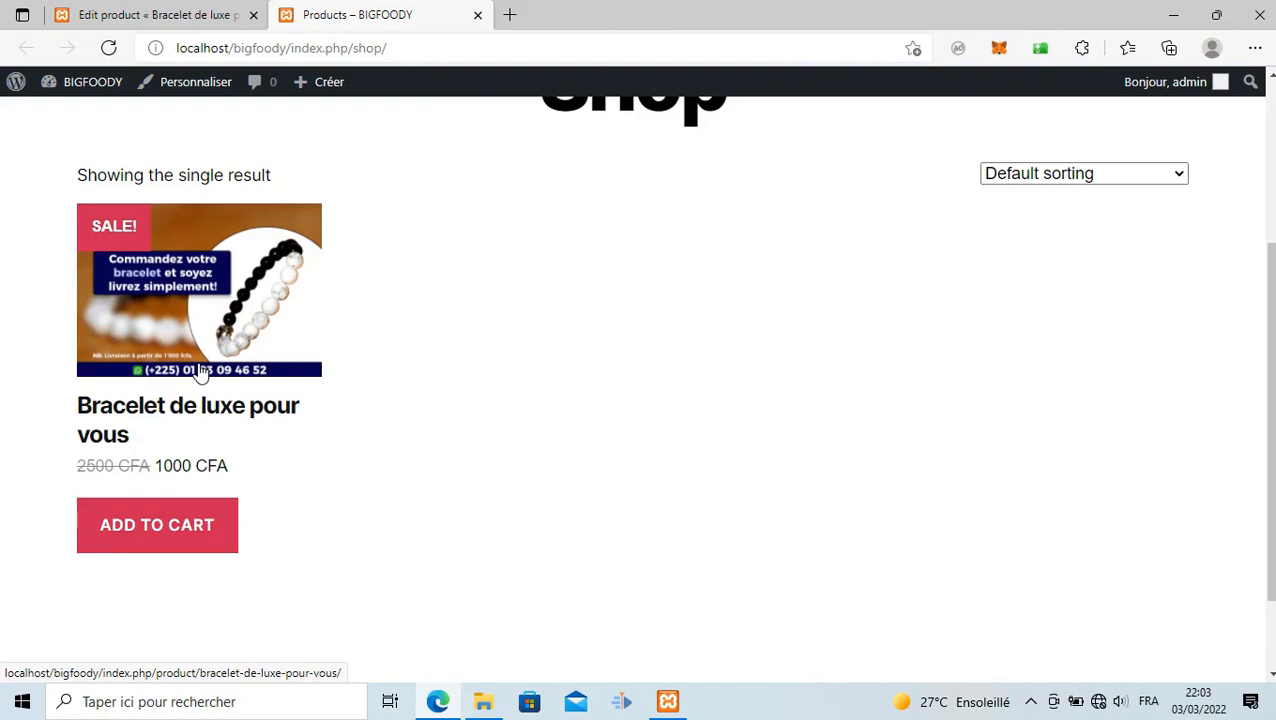
# Open the Bracelet de luxe pour vous product page and examine its image, prices, short description and description
pyautogui.click(201, 402)
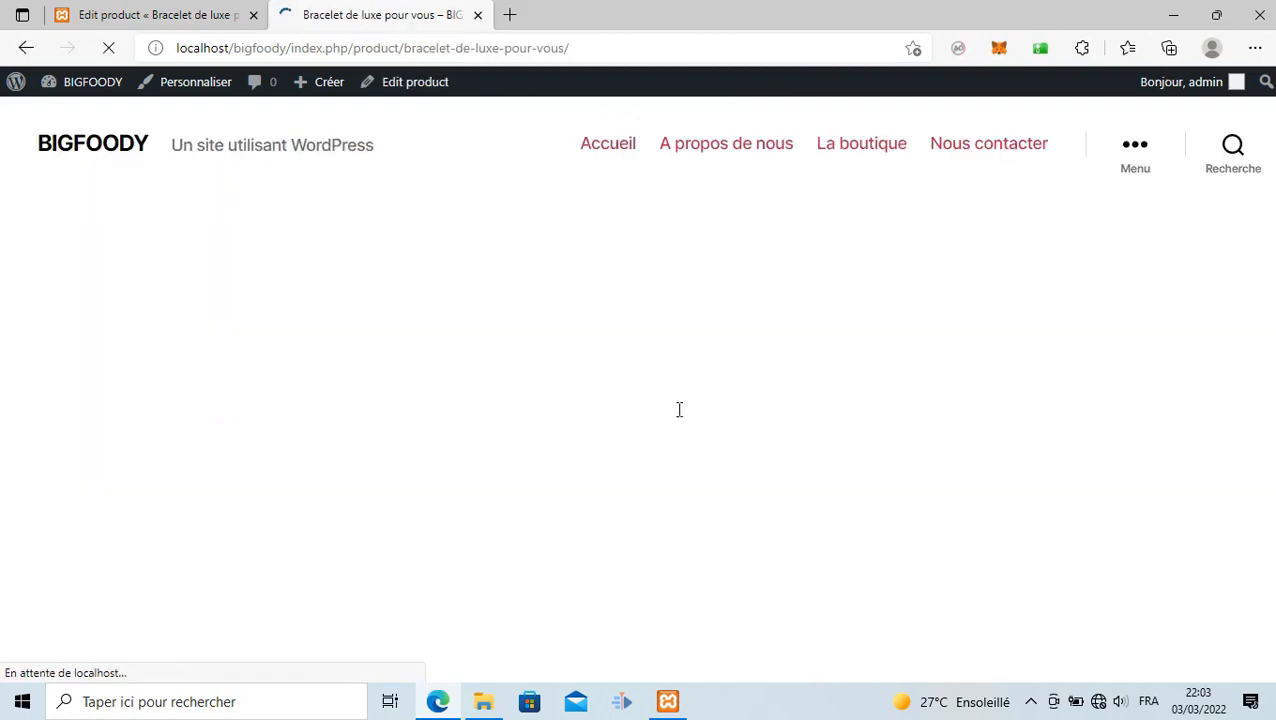
pyautogui.scroll(-1, 784, 445)
pyautogui.scroll(2, 786, 447)
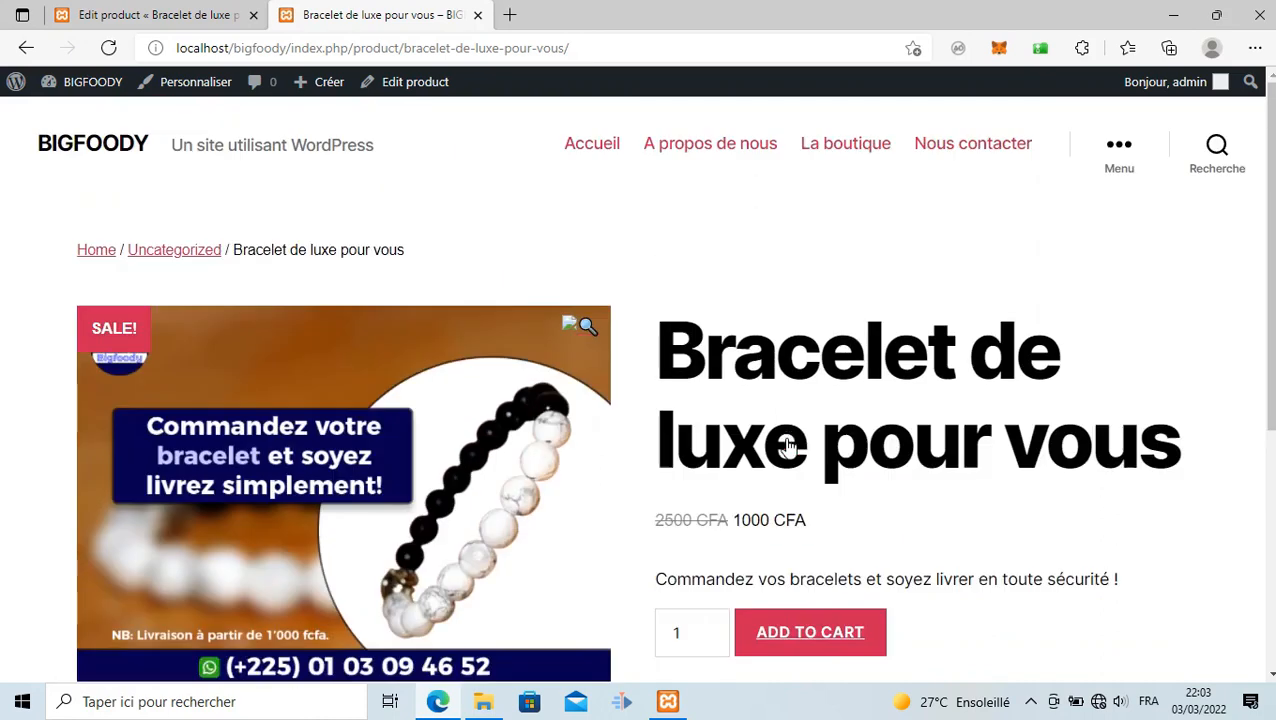
pyautogui.scroll(-2, 788, 445)
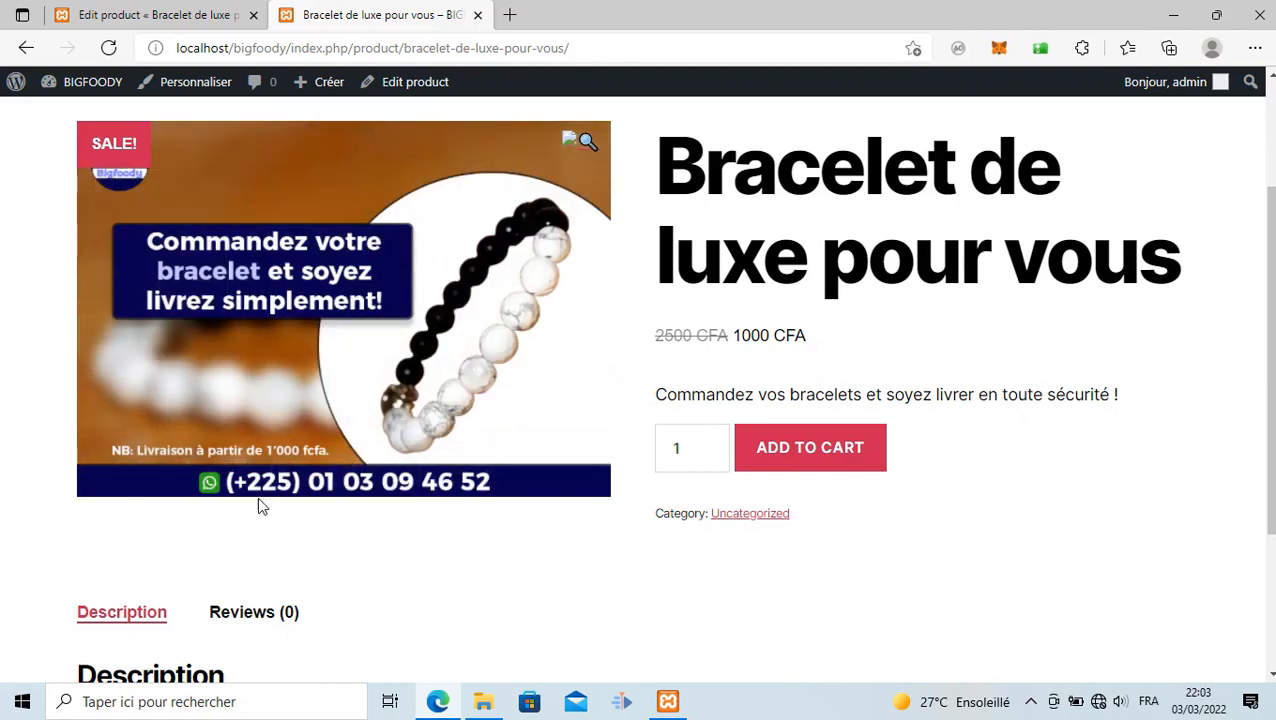
pyautogui.scroll(2, 927, 532)
pyautogui.scroll(-4, 927, 532)
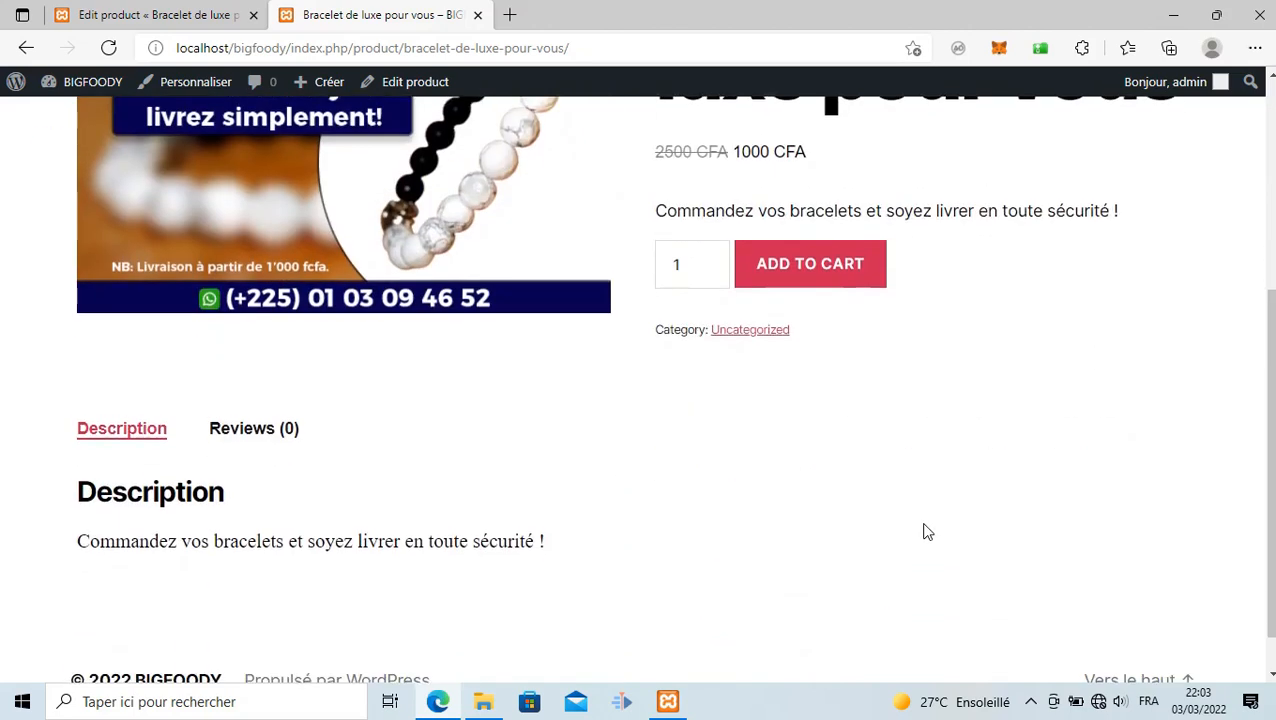
pyautogui.scroll(4, 927, 532)
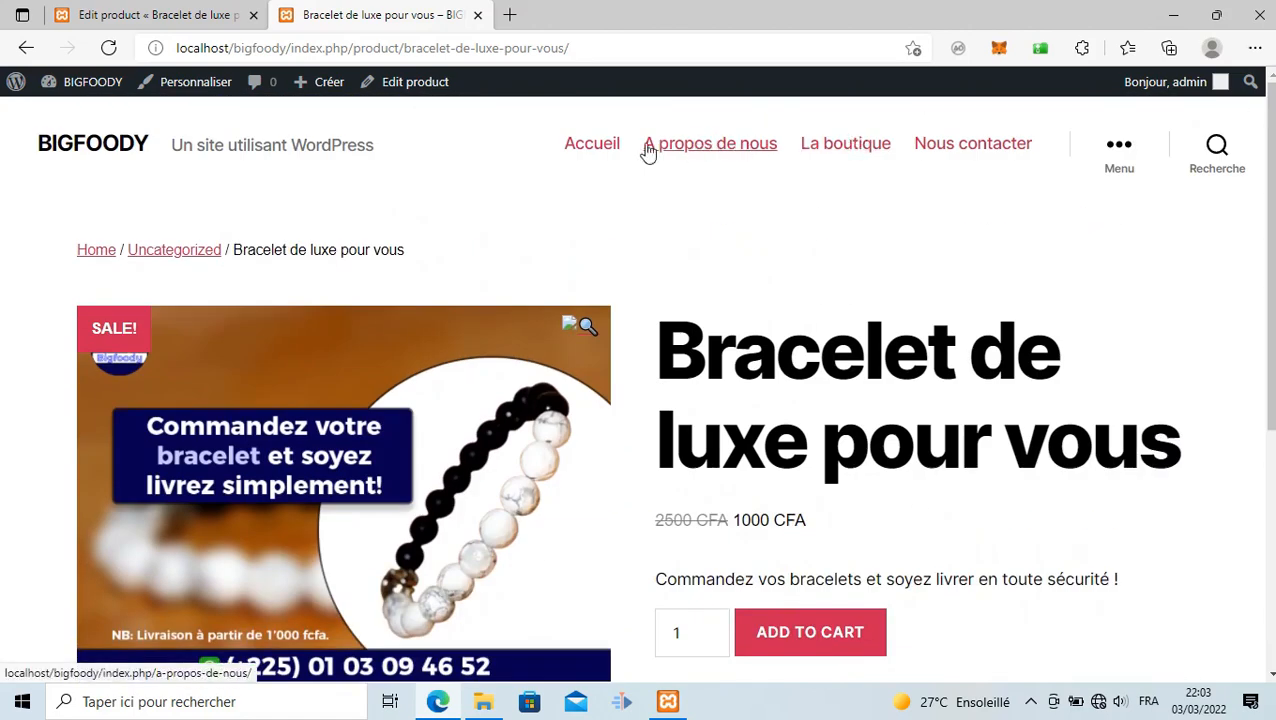
pyautogui.scroll(-4, 945, 362)
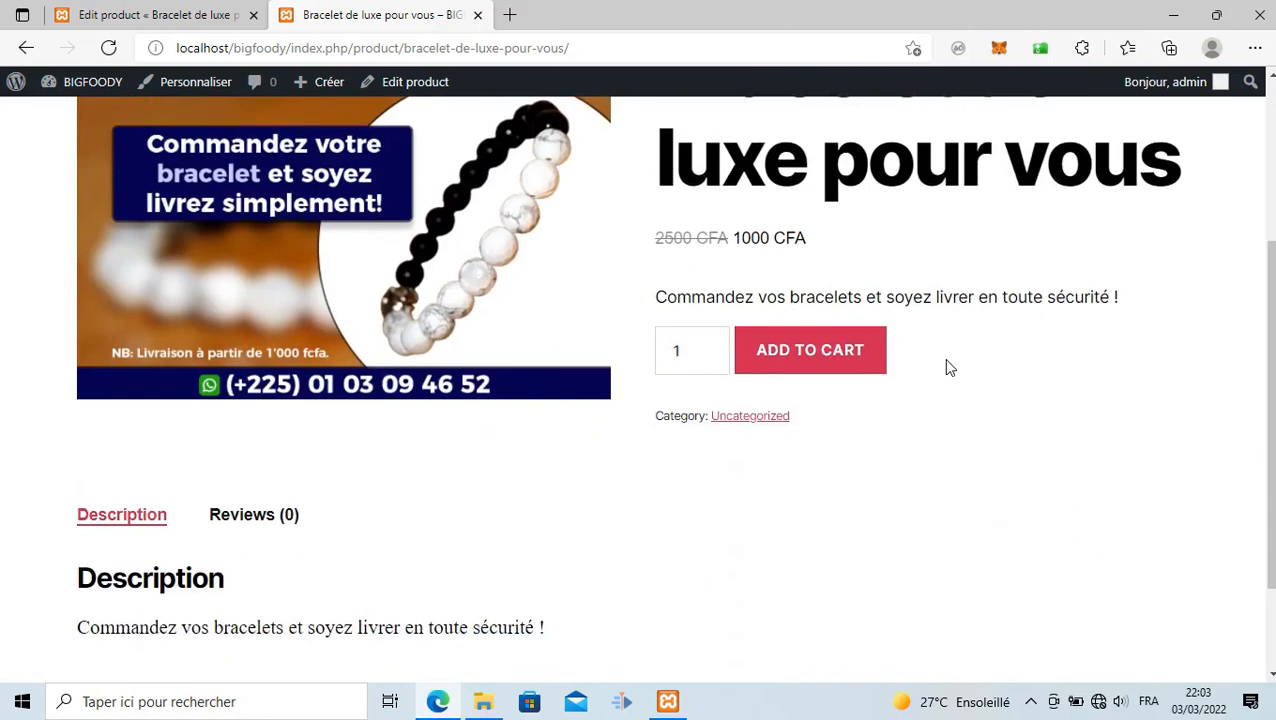
pyautogui.scroll(4, 945, 362)
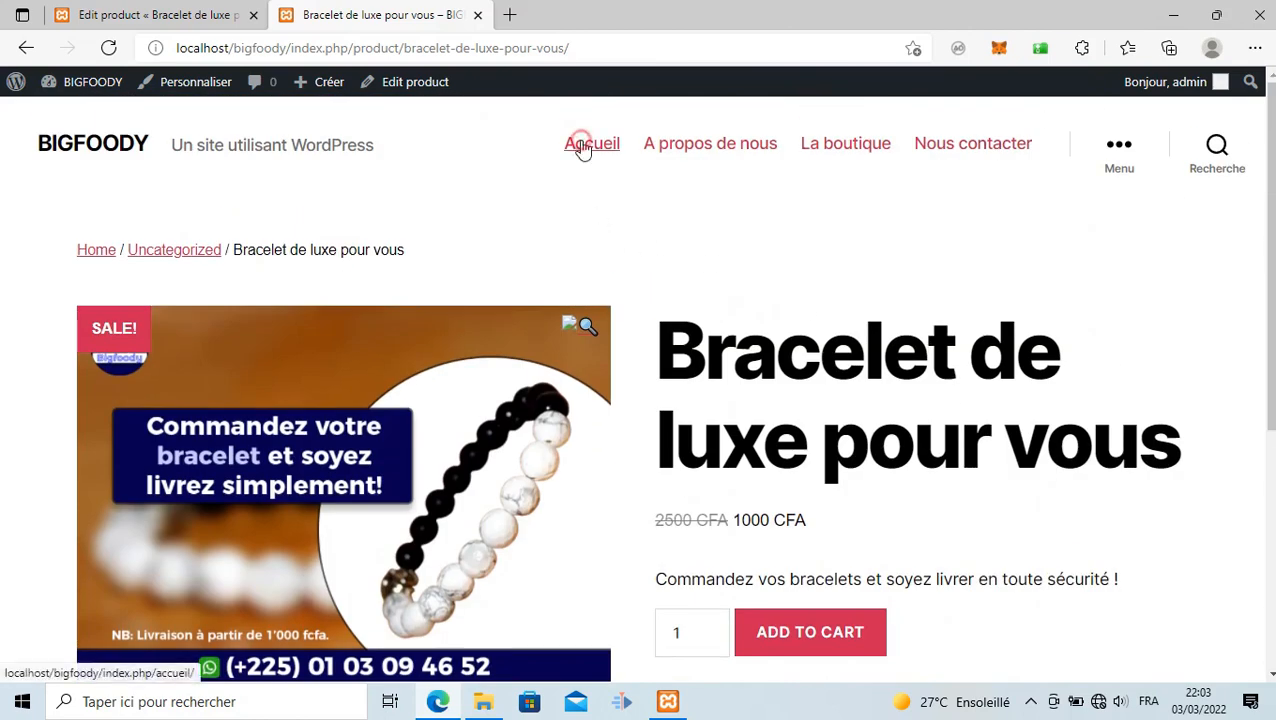
# View the Accueil page and the BIGFOODY site's front page, checking the content of each
pyautogui.click(580, 143)
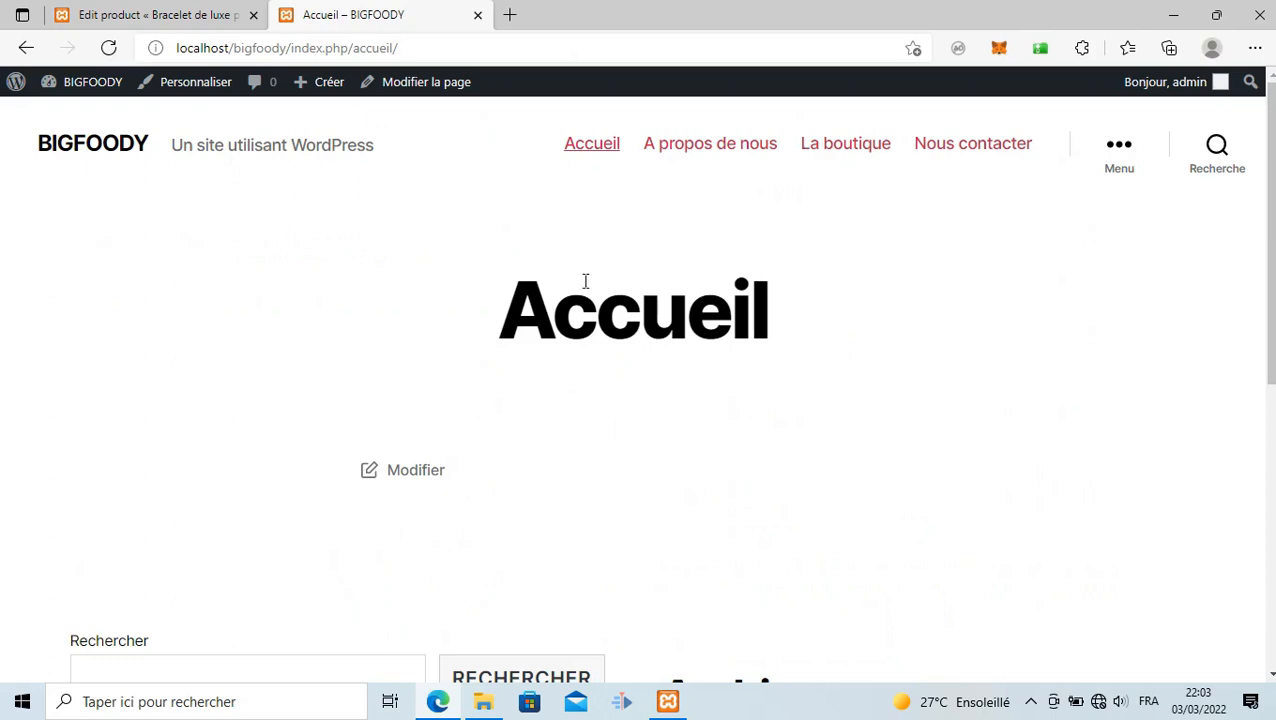
pyautogui.scroll(-5, 730, 345)
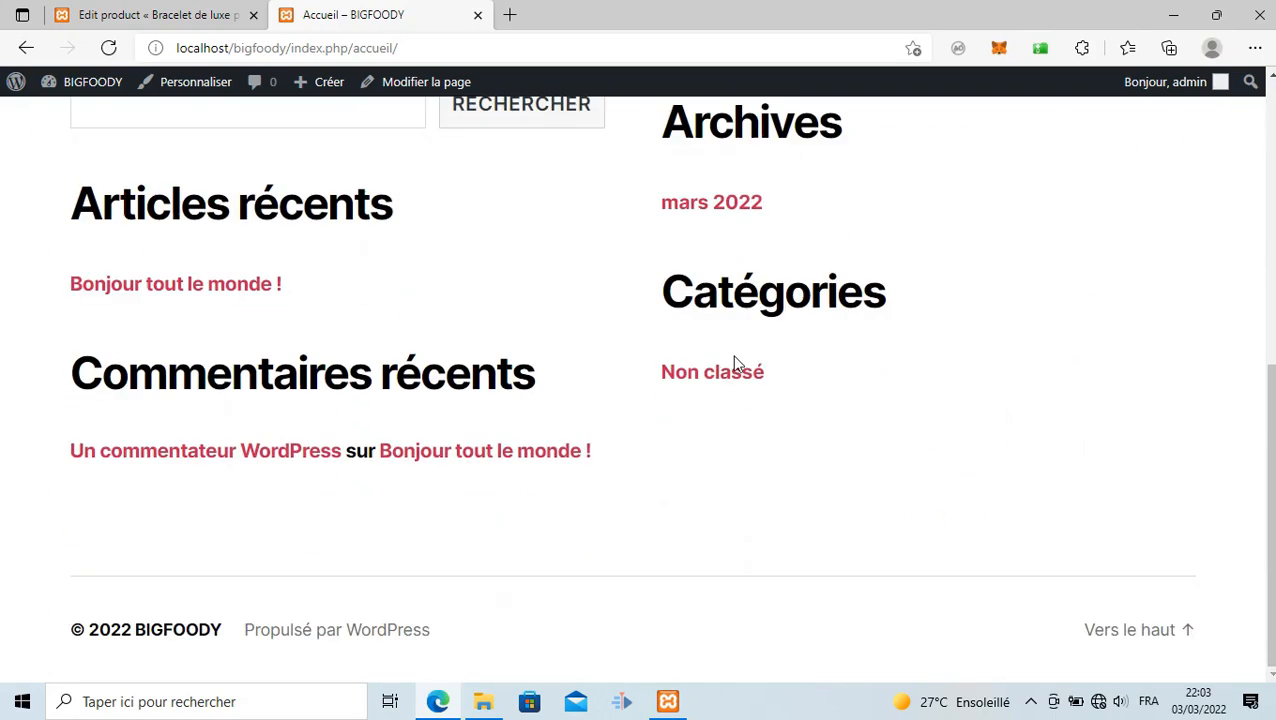
pyautogui.scroll(5, 733, 364)
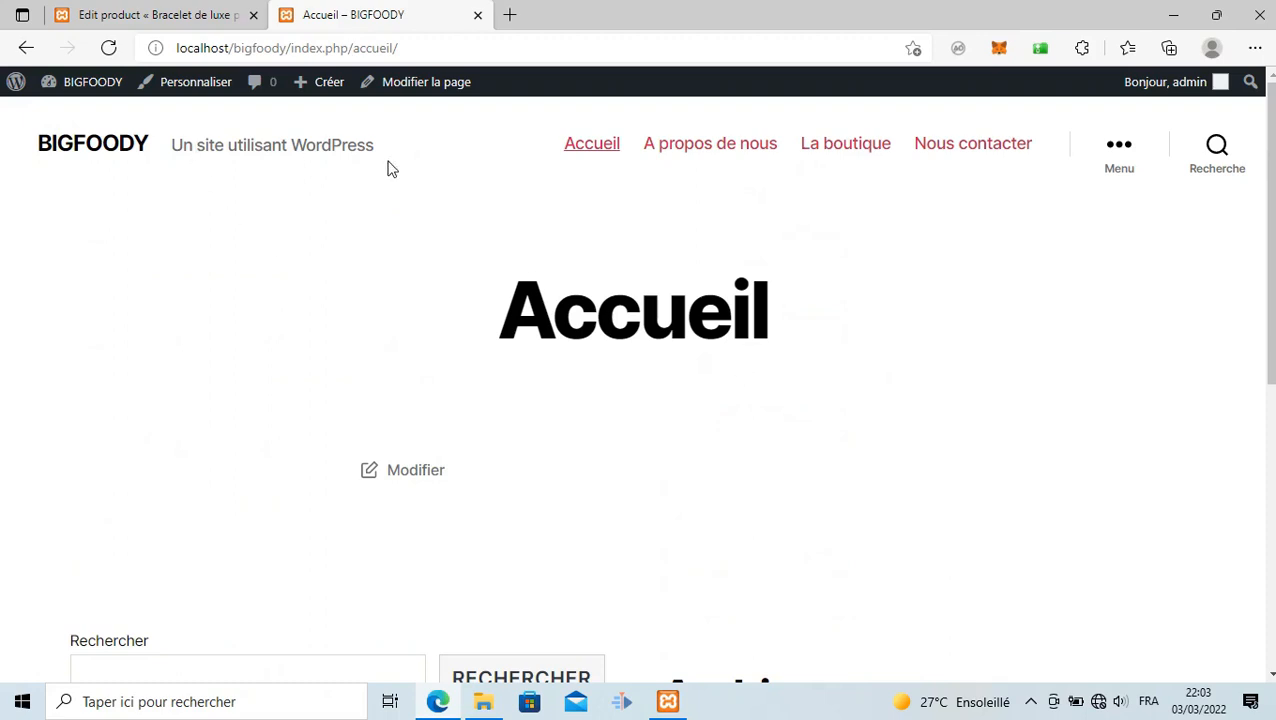
pyautogui.click(85, 150)
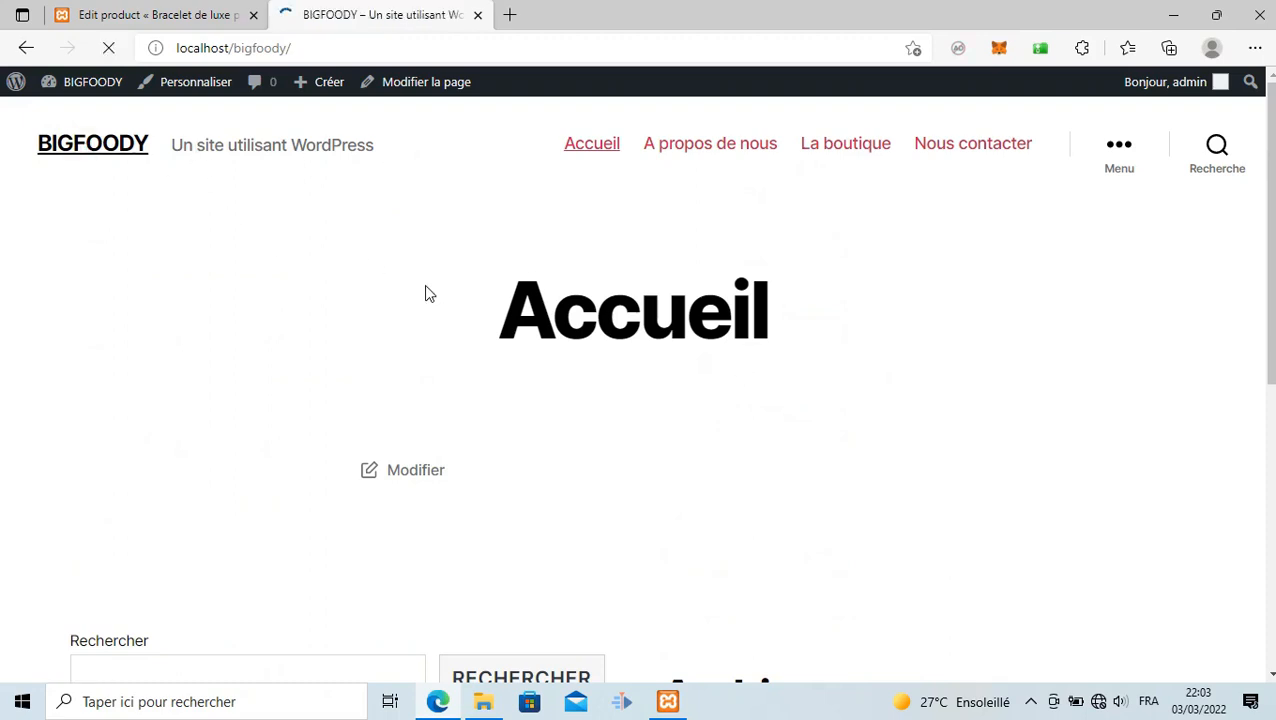
pyautogui.scroll(-2, 631, 405)
pyautogui.scroll(-5, 631, 405)
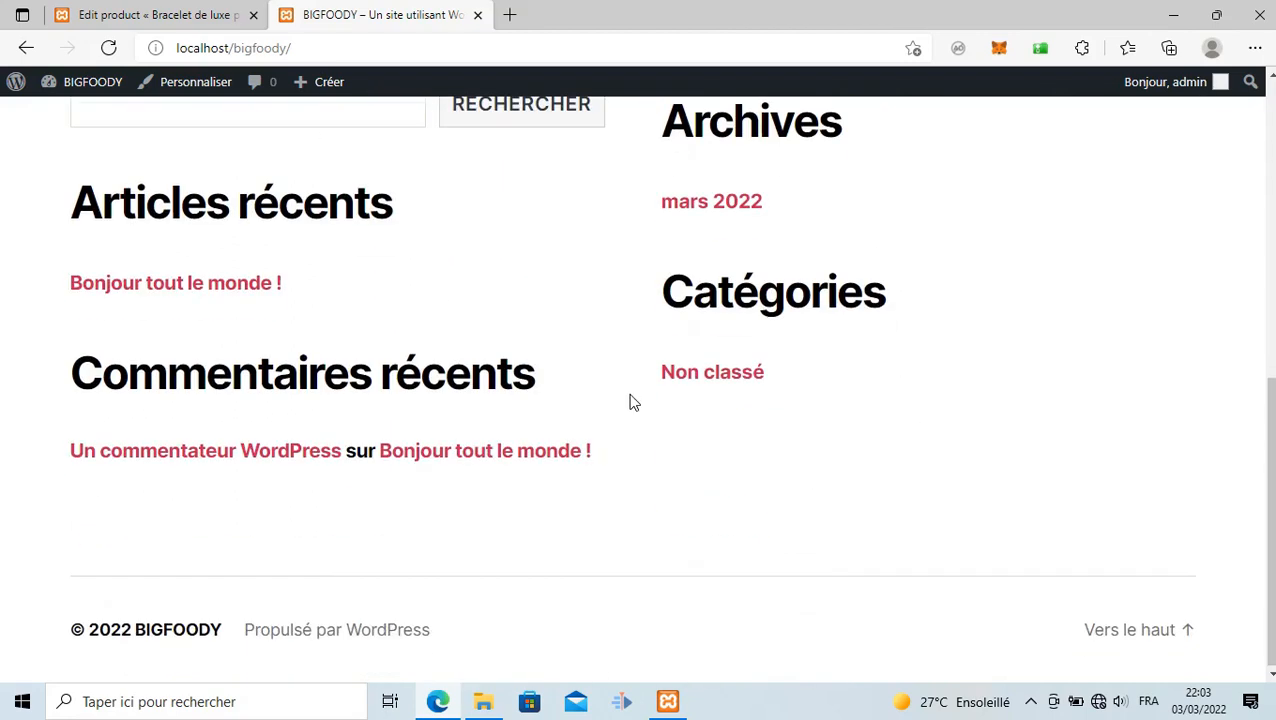
pyautogui.scroll(5, 630, 403)
pyautogui.scroll(2, 631, 402)
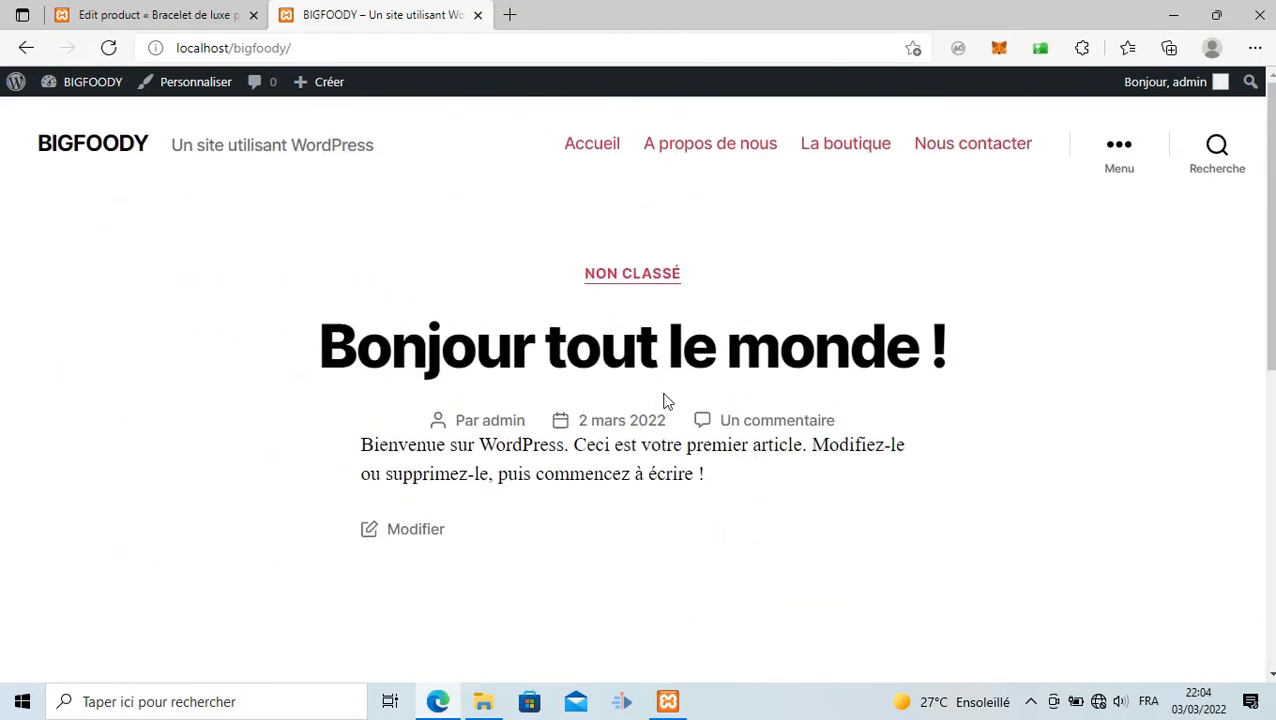
# Look over the La boutique page and return to the site's front page
pyautogui.click(828, 158)
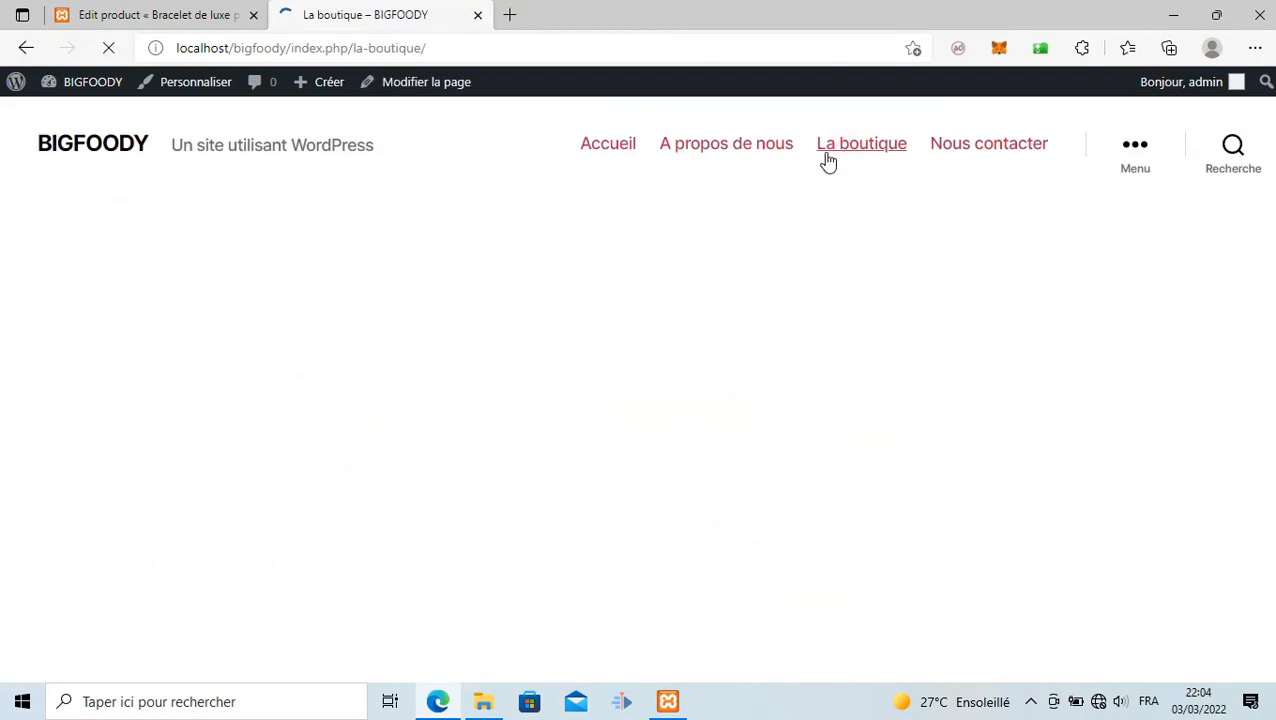
pyautogui.scroll(-5, 827, 190)
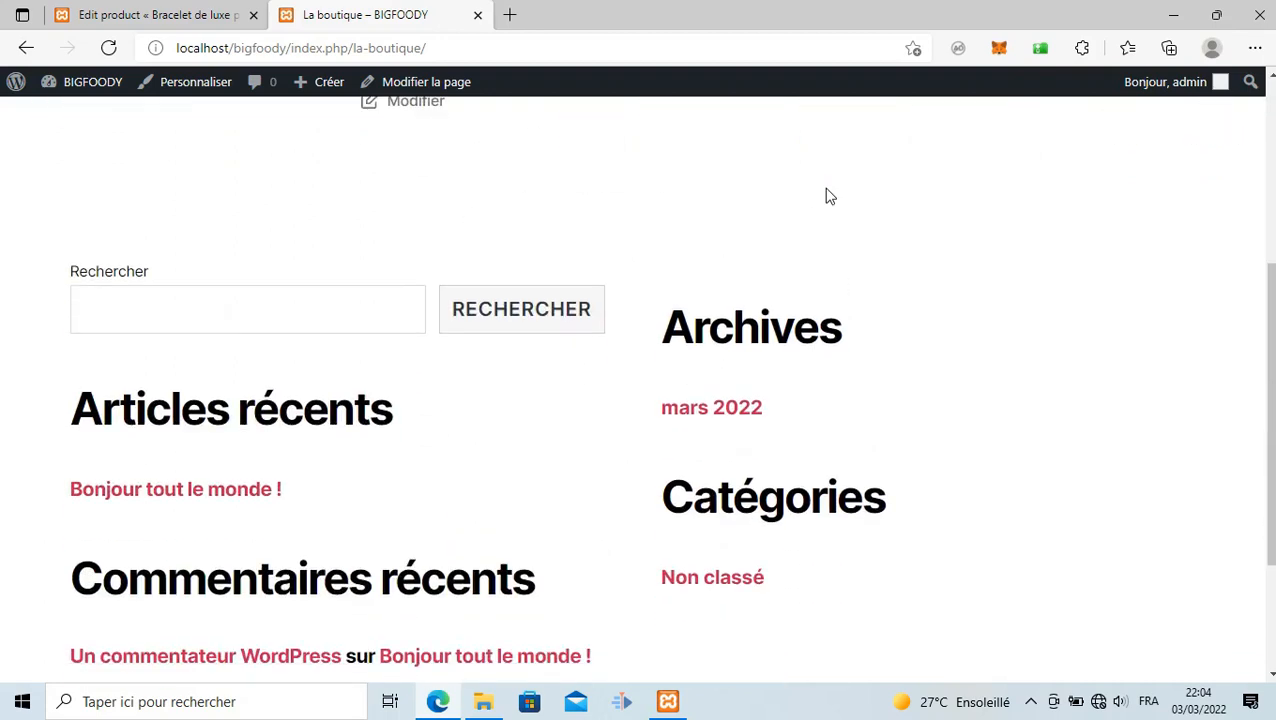
pyautogui.scroll(5, 817, 219)
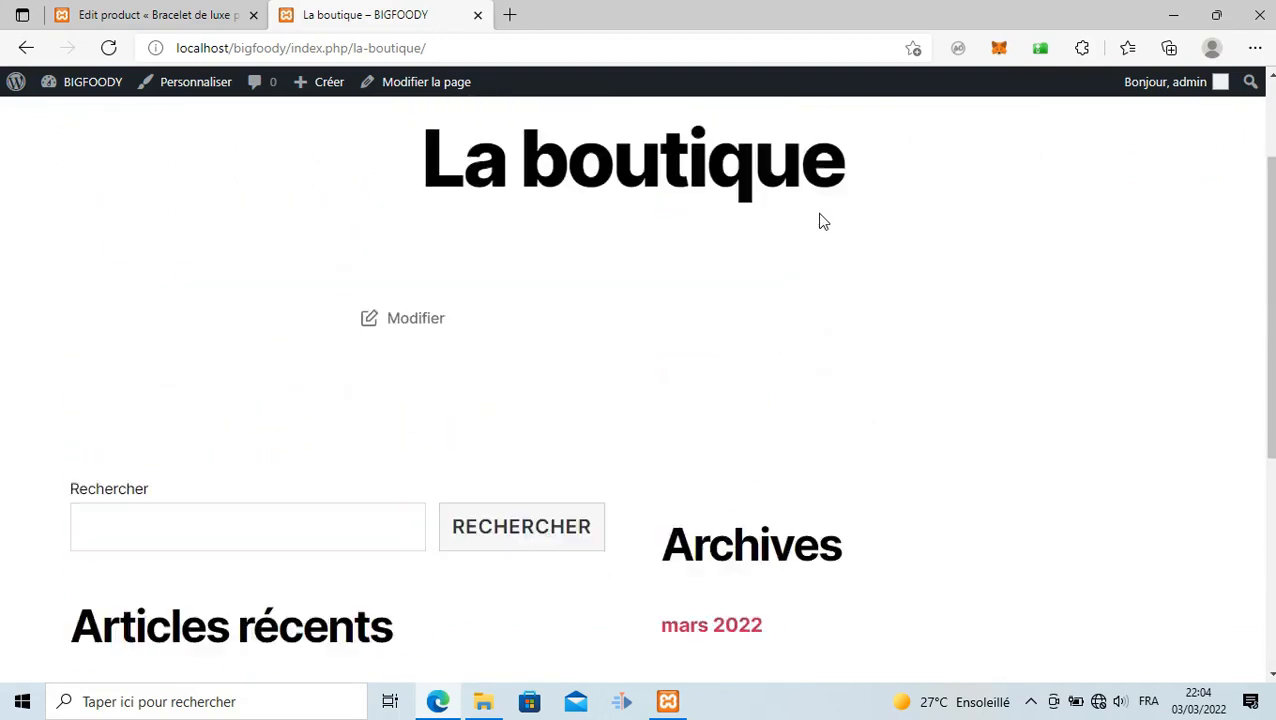
pyautogui.click(71, 147)
# Return to the WordPress admin and open the reading settings (Lecture)
pyautogui.click(120, 14)
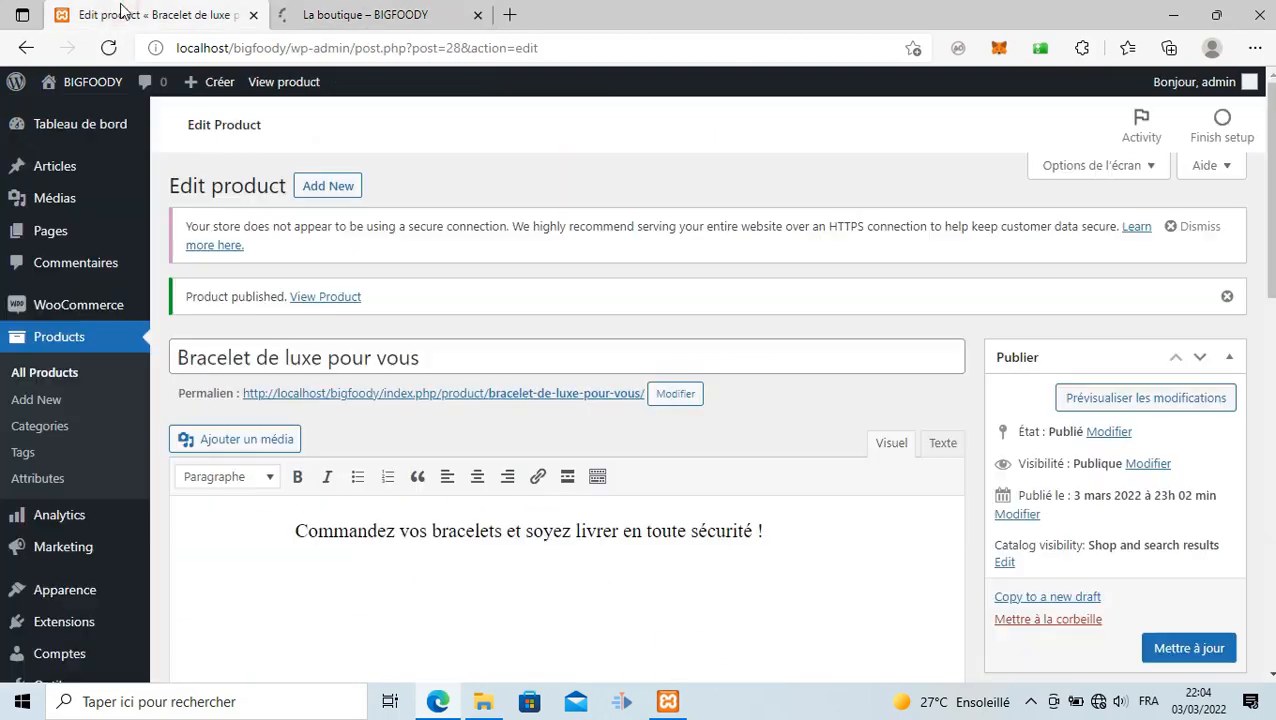
pyautogui.scroll(-3, 73, 365)
pyautogui.scroll(-4, 75, 440)
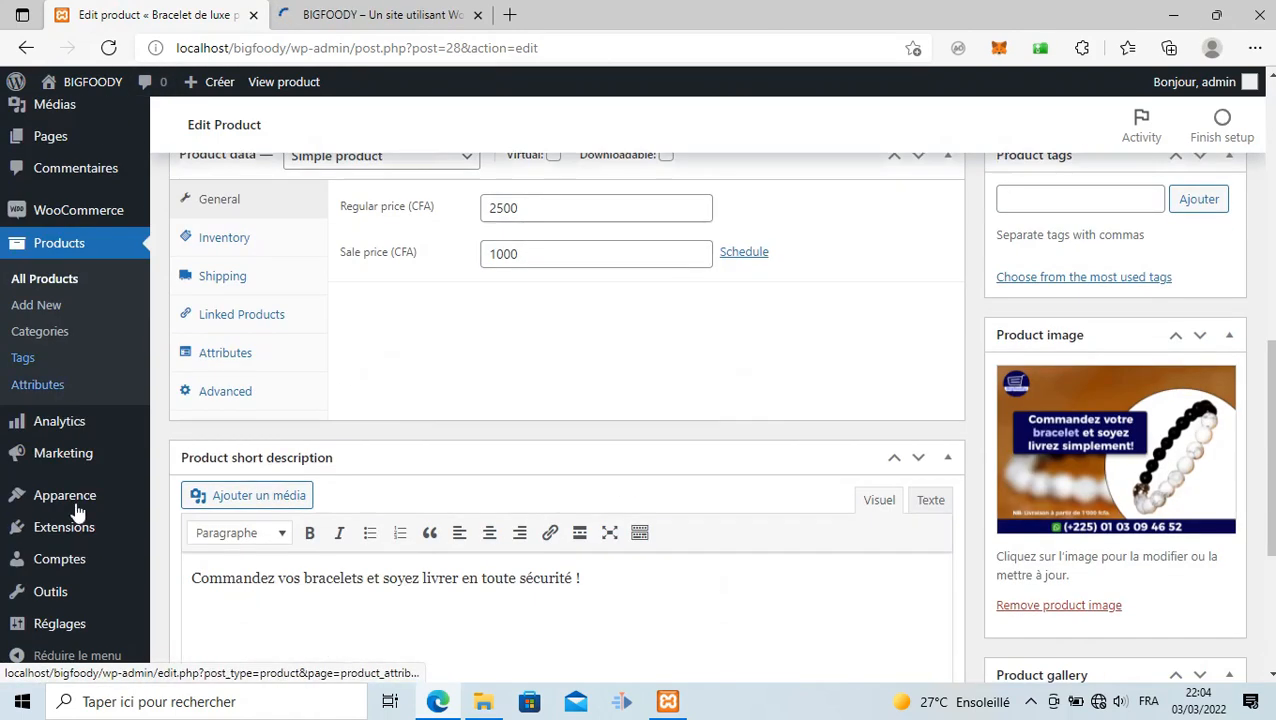
pyautogui.scroll(-2, 80, 505)
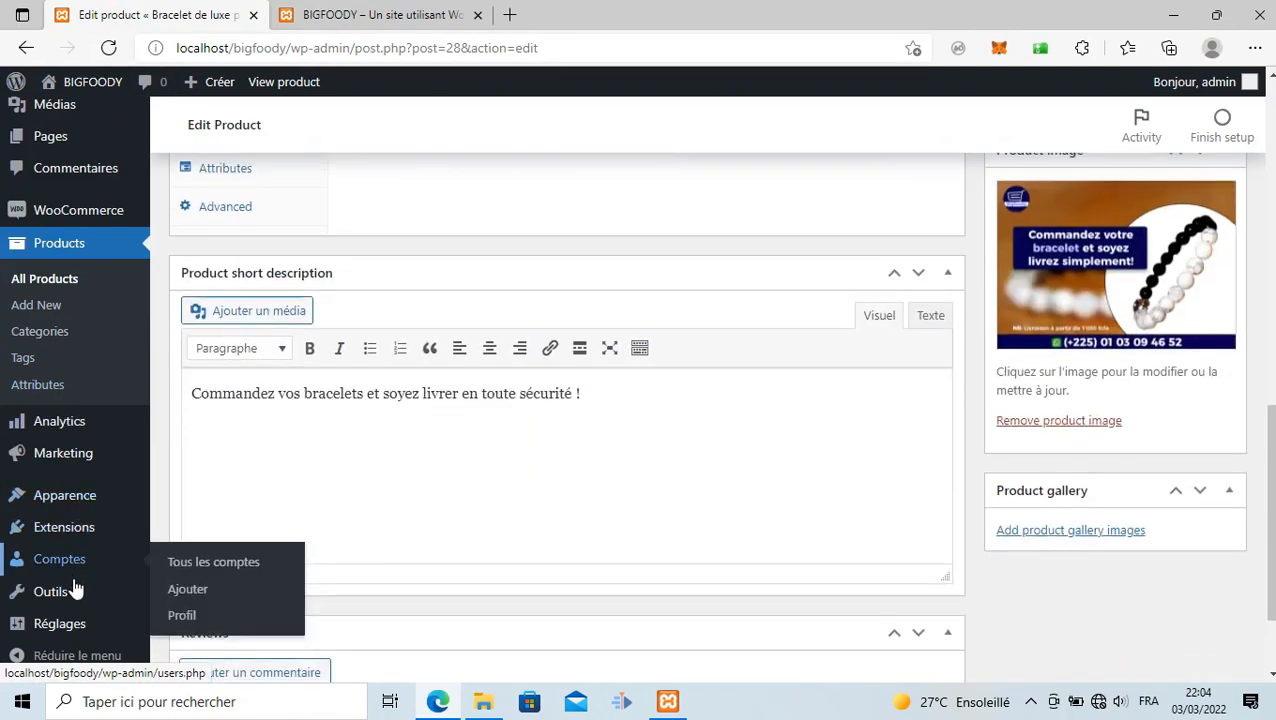
pyautogui.moveTo(58, 628)
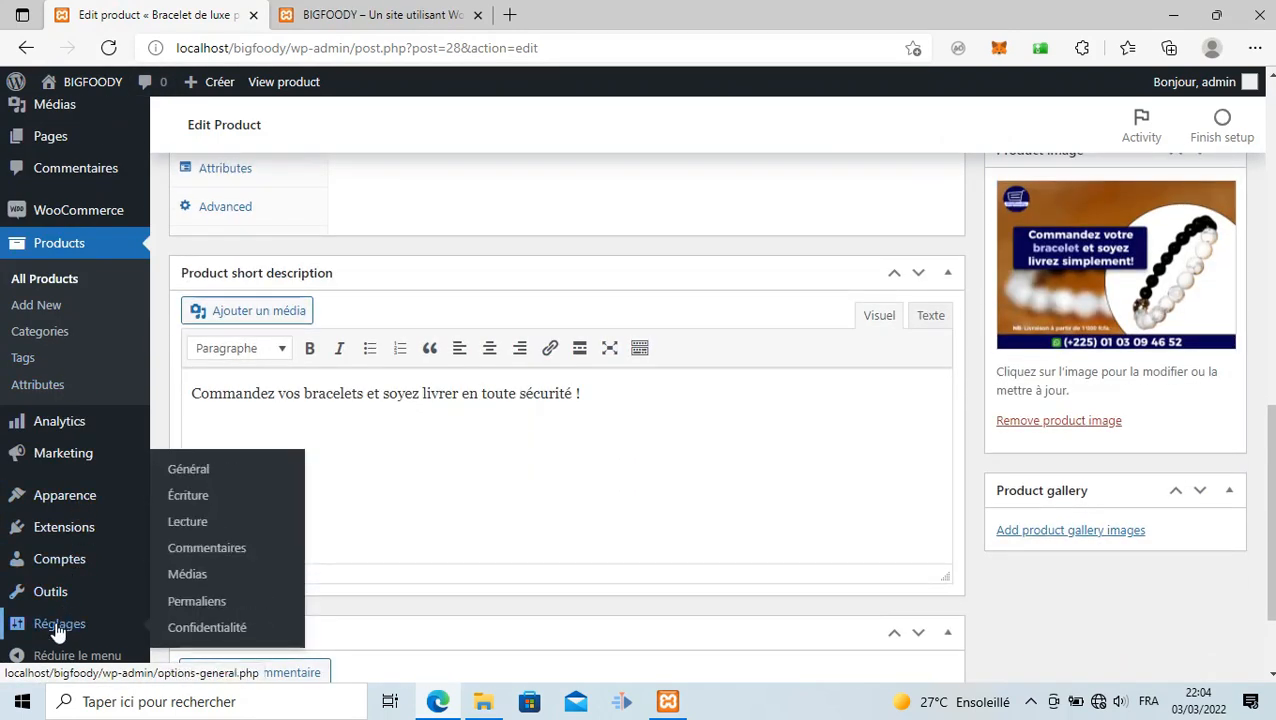
pyautogui.click(188, 521)
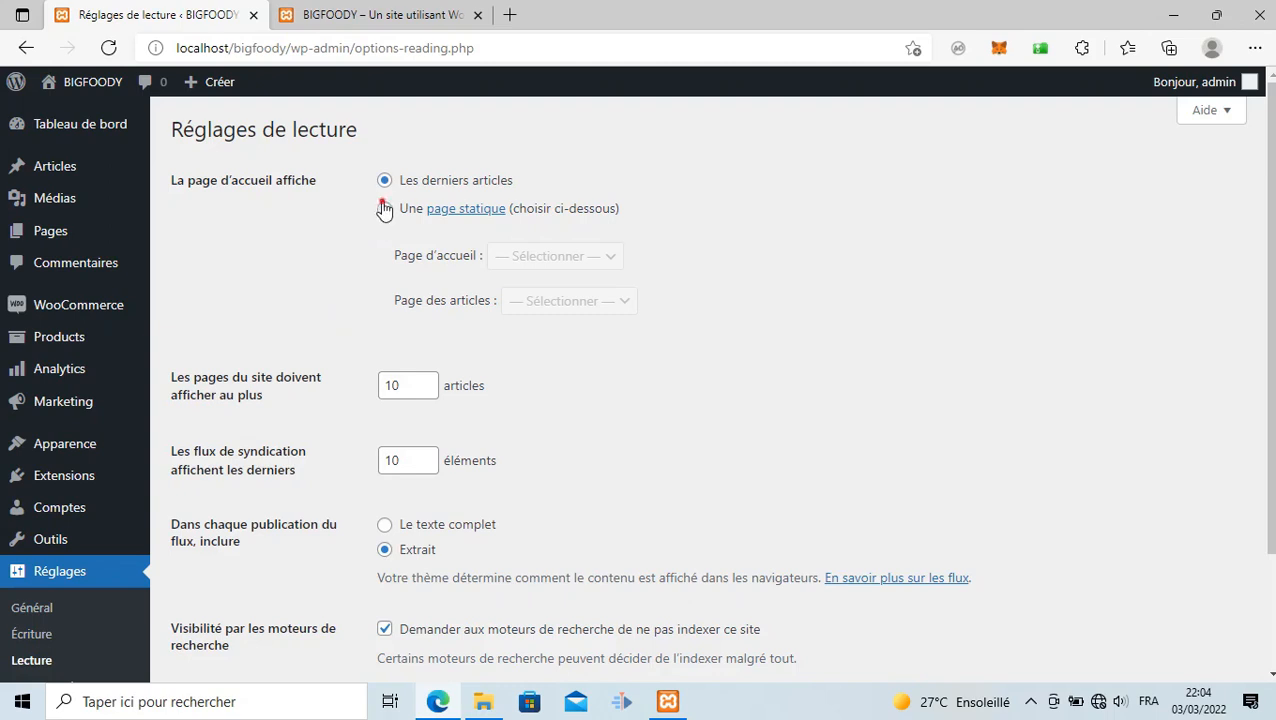
pyautogui.click(384, 209)
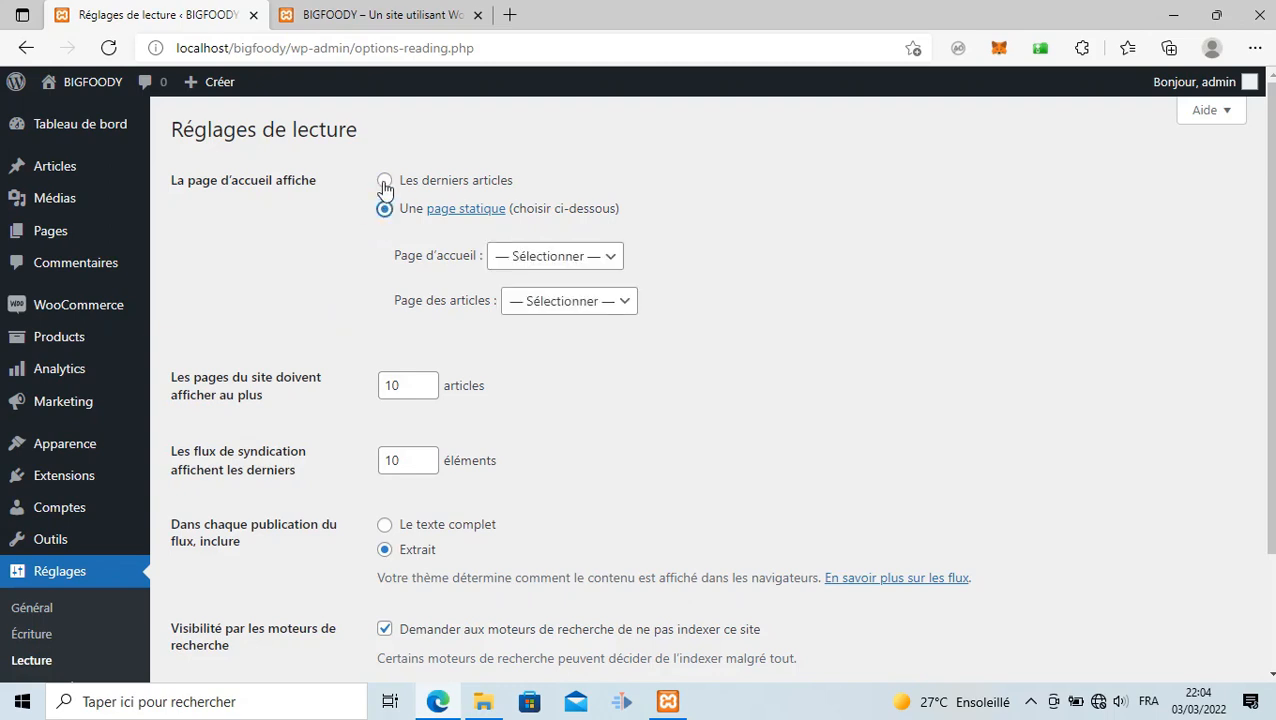
pyautogui.click(384, 182)
pyautogui.scroll(-2, 384, 190)
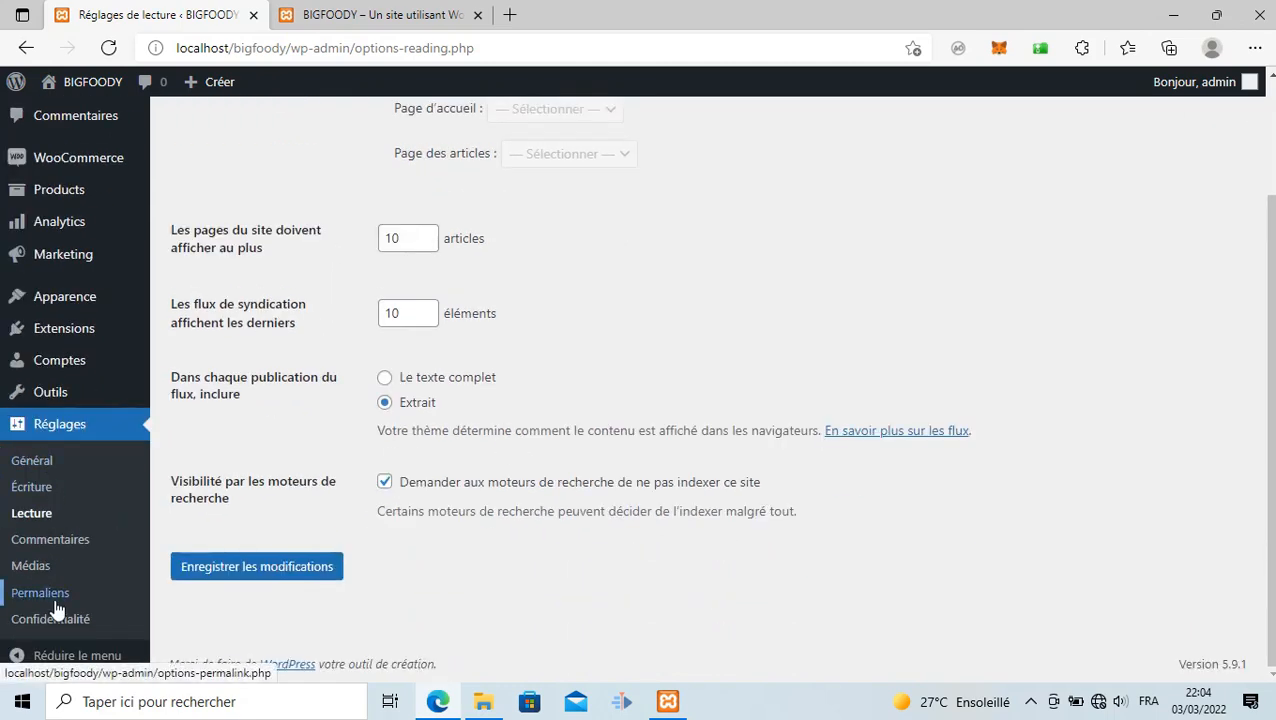
pyautogui.scroll(2, 394, 447)
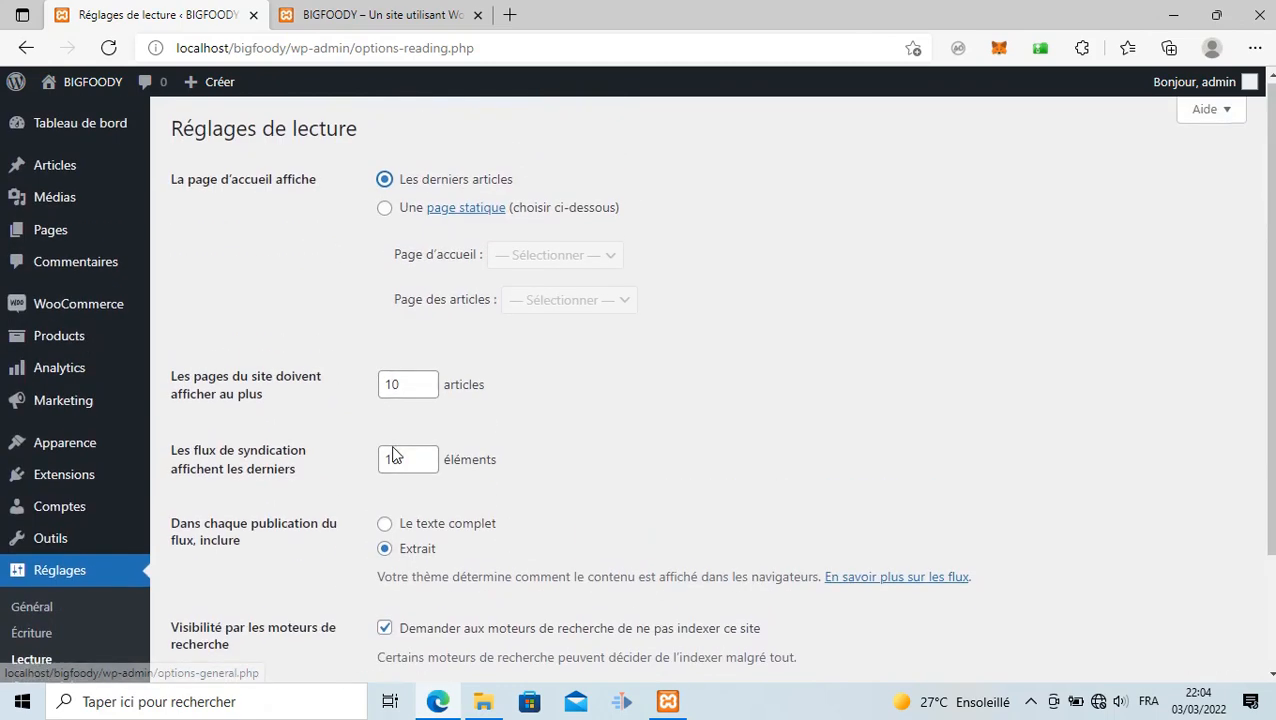
# Make the homepage display a static page, choose Shop as the Page d'accueil, and save the changes
pyautogui.click(385, 208)
pyautogui.click(540, 262)
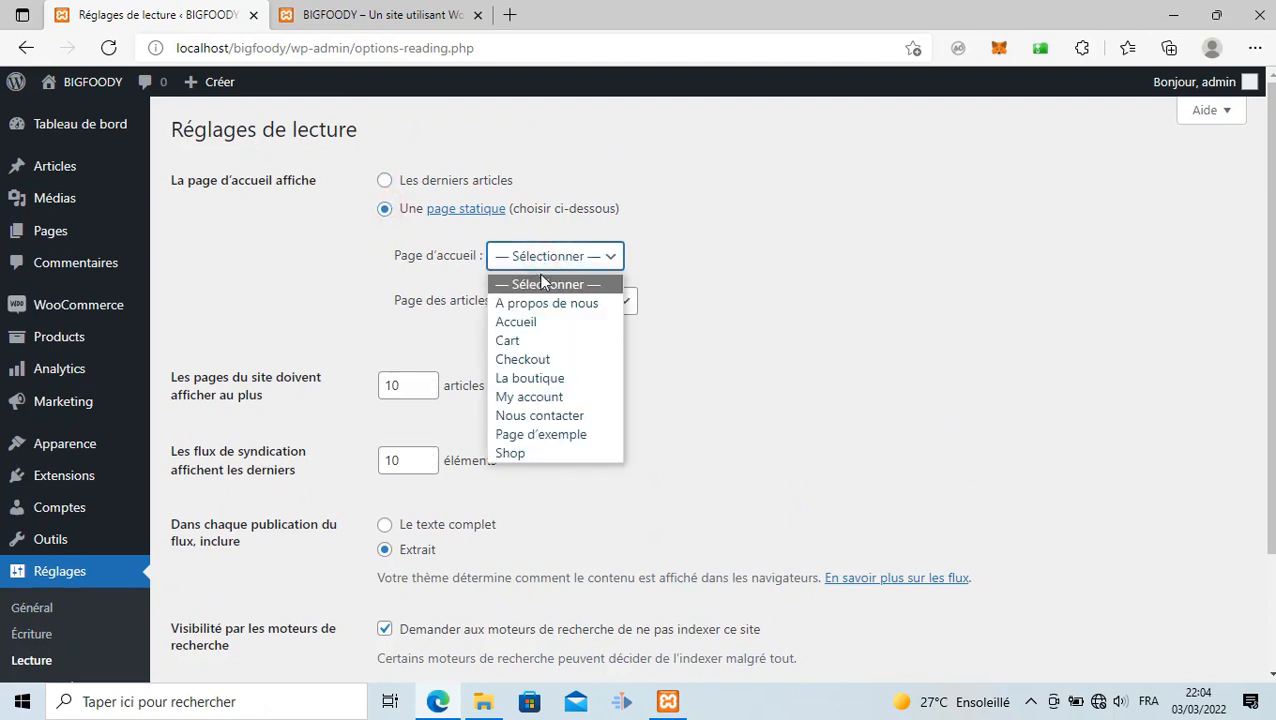
pyautogui.click(530, 451)
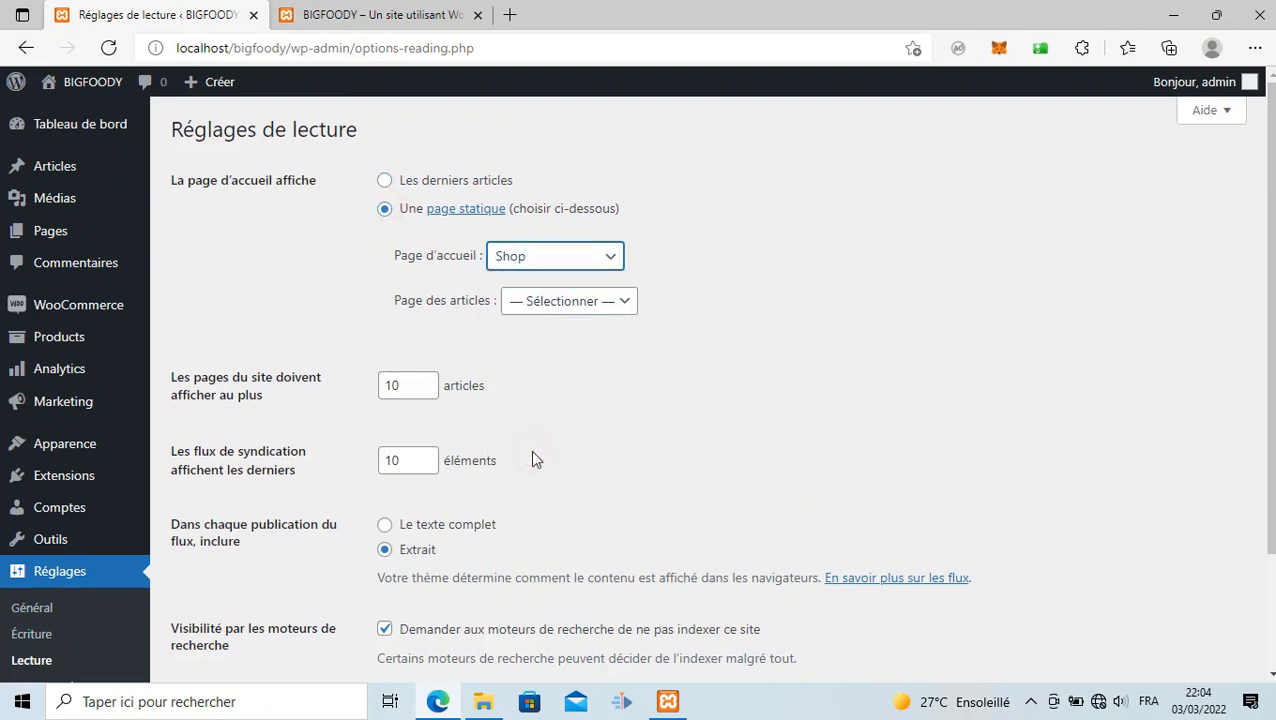
pyautogui.scroll(-3, 372, 628)
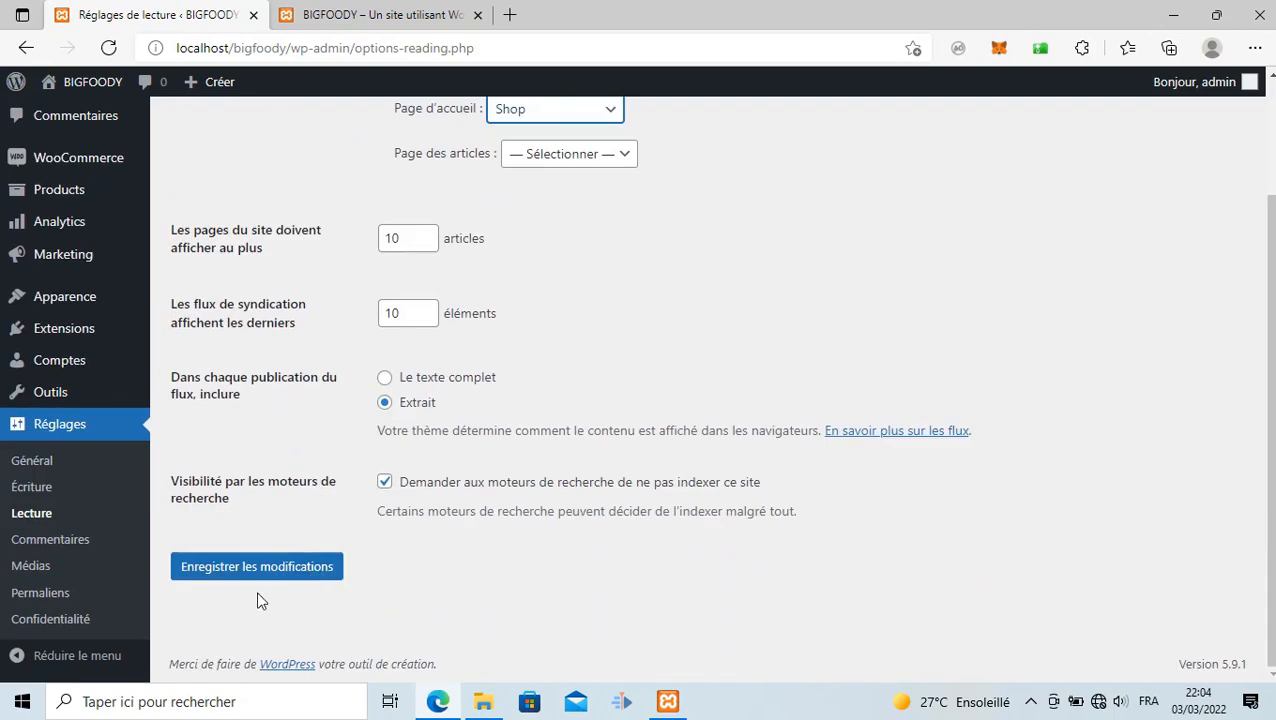
pyautogui.click(248, 568)
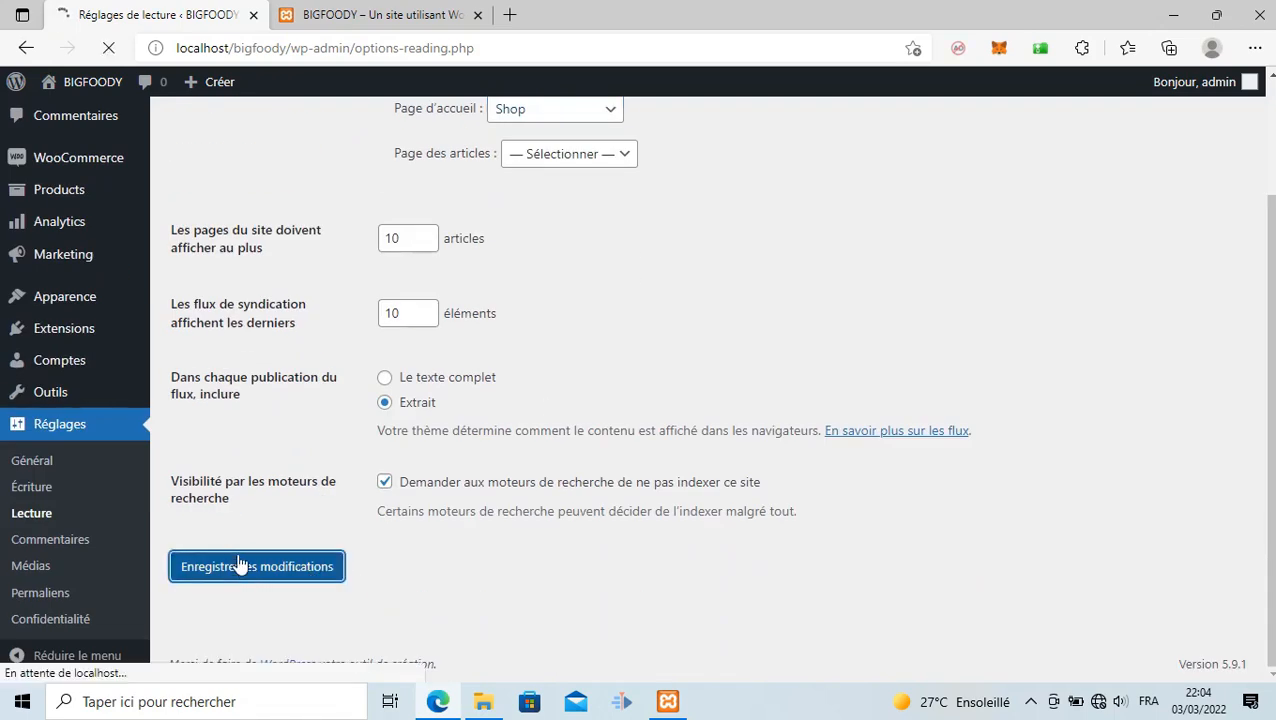
# Reload the BIGFOODY site's front page and look over the shop content it displays
pyautogui.click(306, 16)
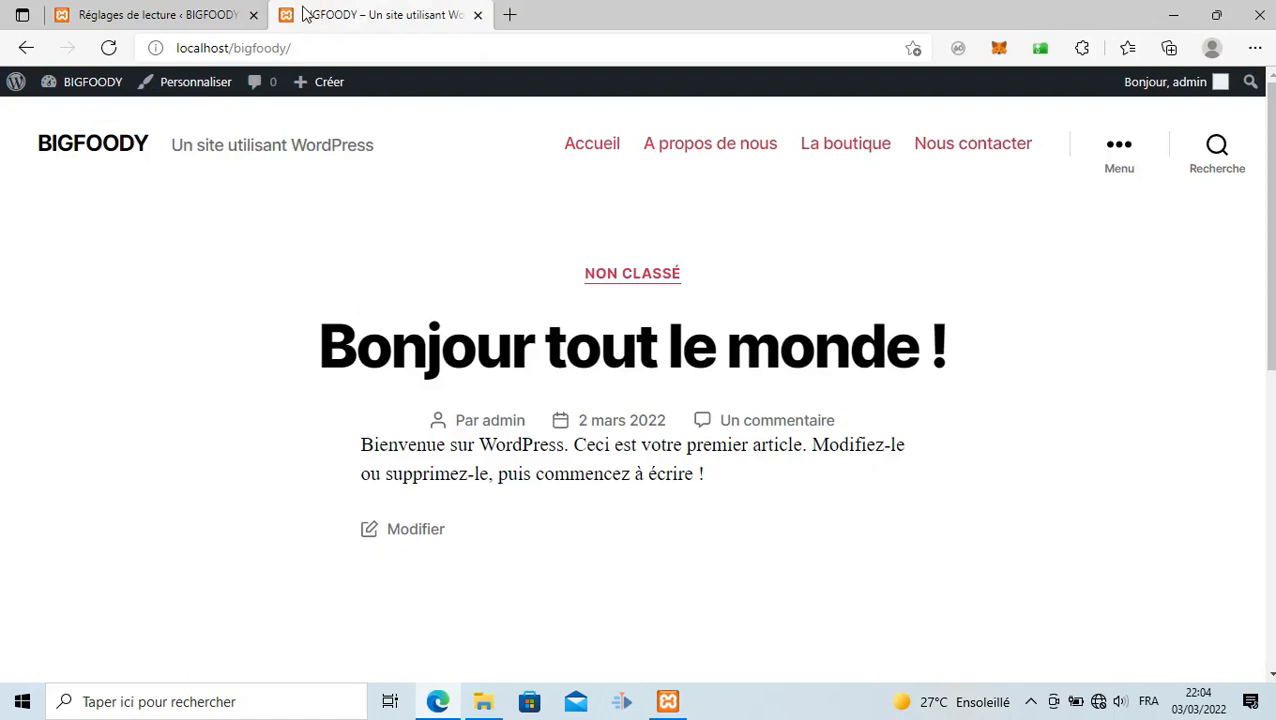
pyautogui.click(58, 143)
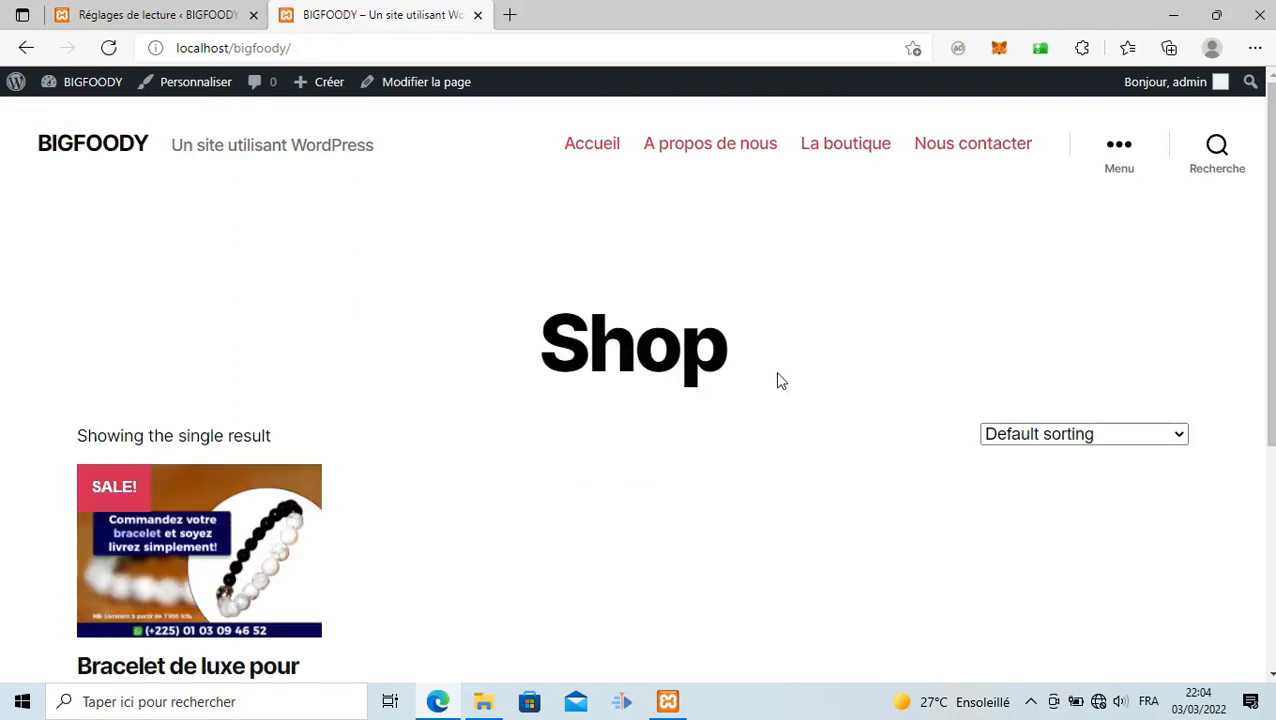
pyautogui.scroll(-3, 558, 413)
pyautogui.scroll(2, 525, 432)
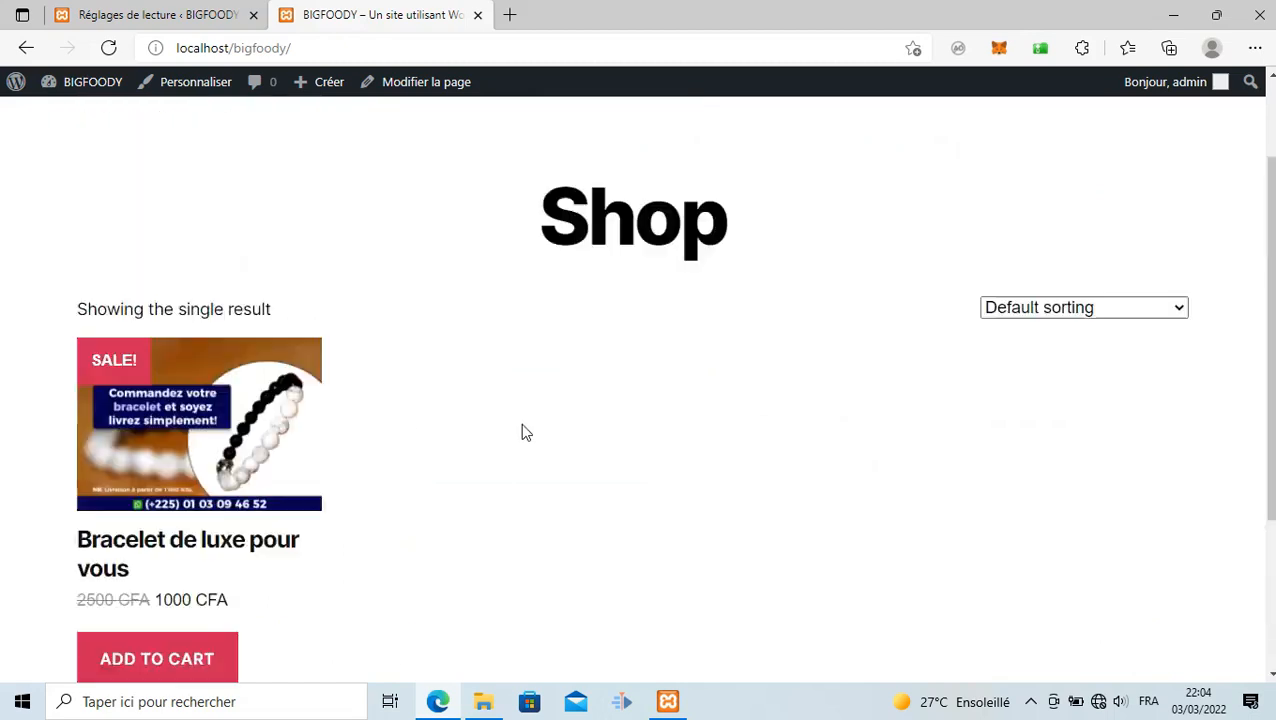
pyautogui.scroll(2, 525, 432)
# Return to the WordPress admin, open Menu principal in the theme customizer, and remove its Accueil page item
pyautogui.click(150, 12)
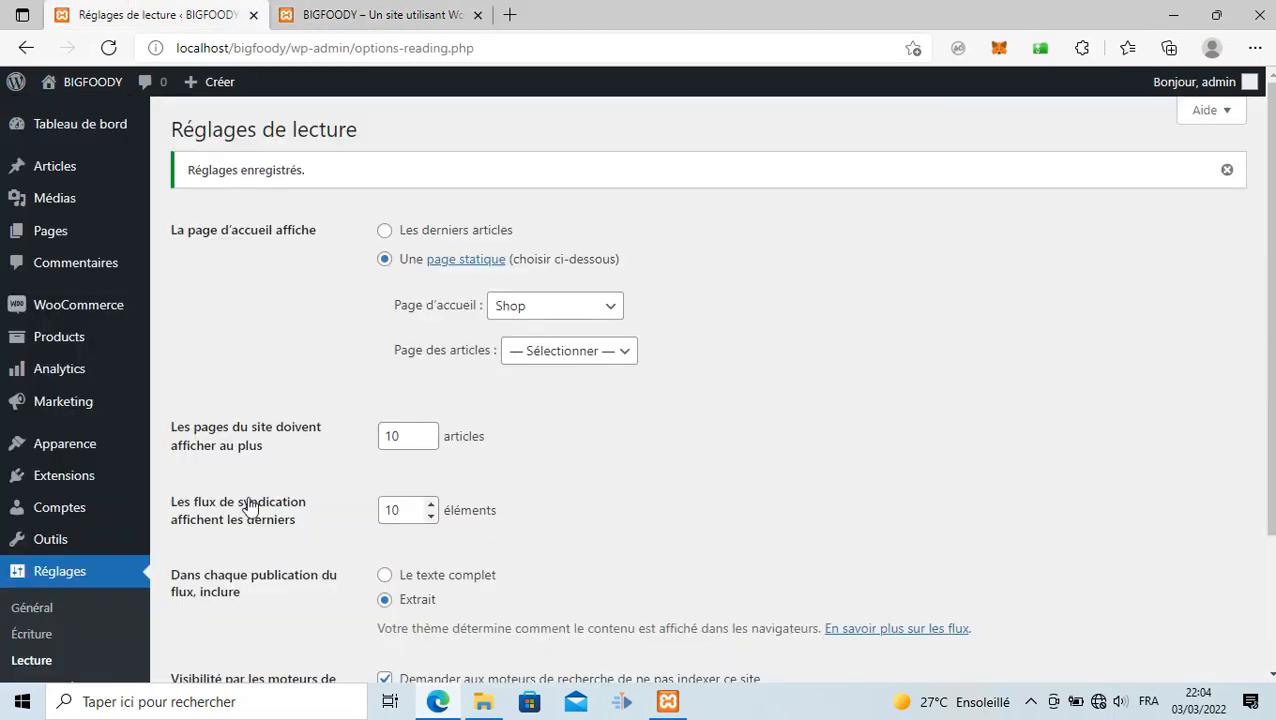
pyautogui.scroll(-2, 85, 584)
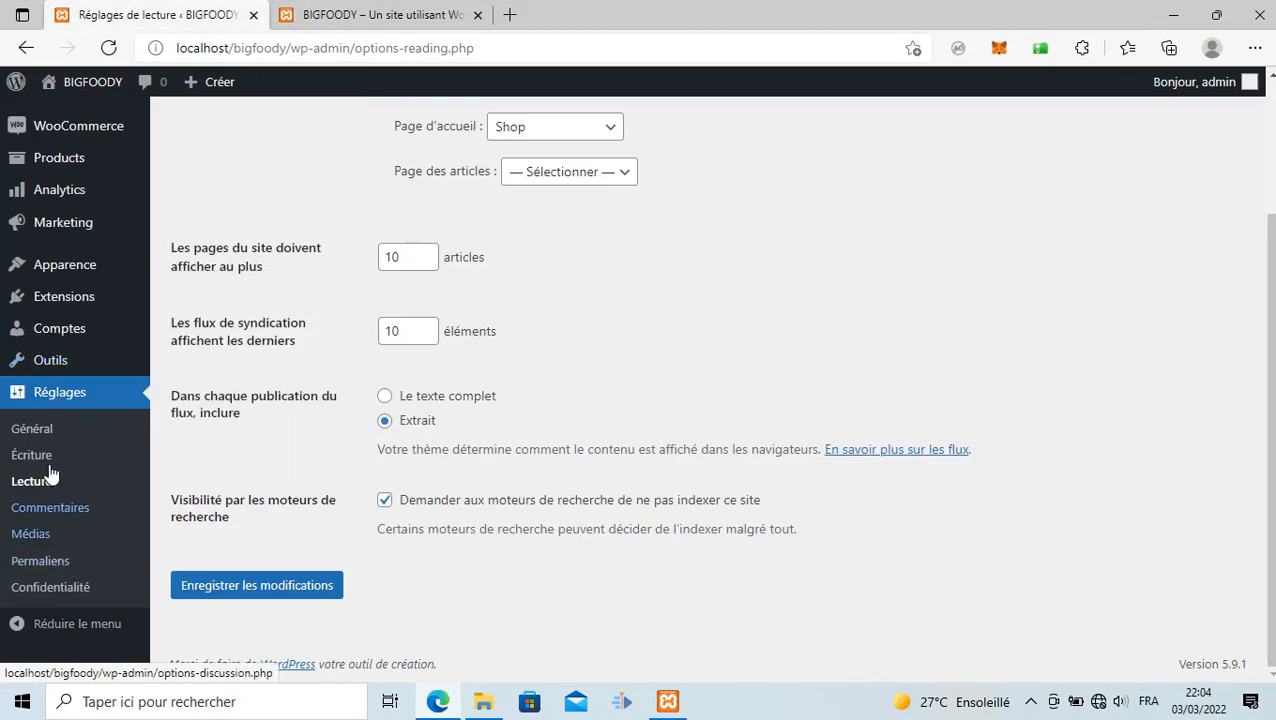
pyautogui.moveTo(48, 272)
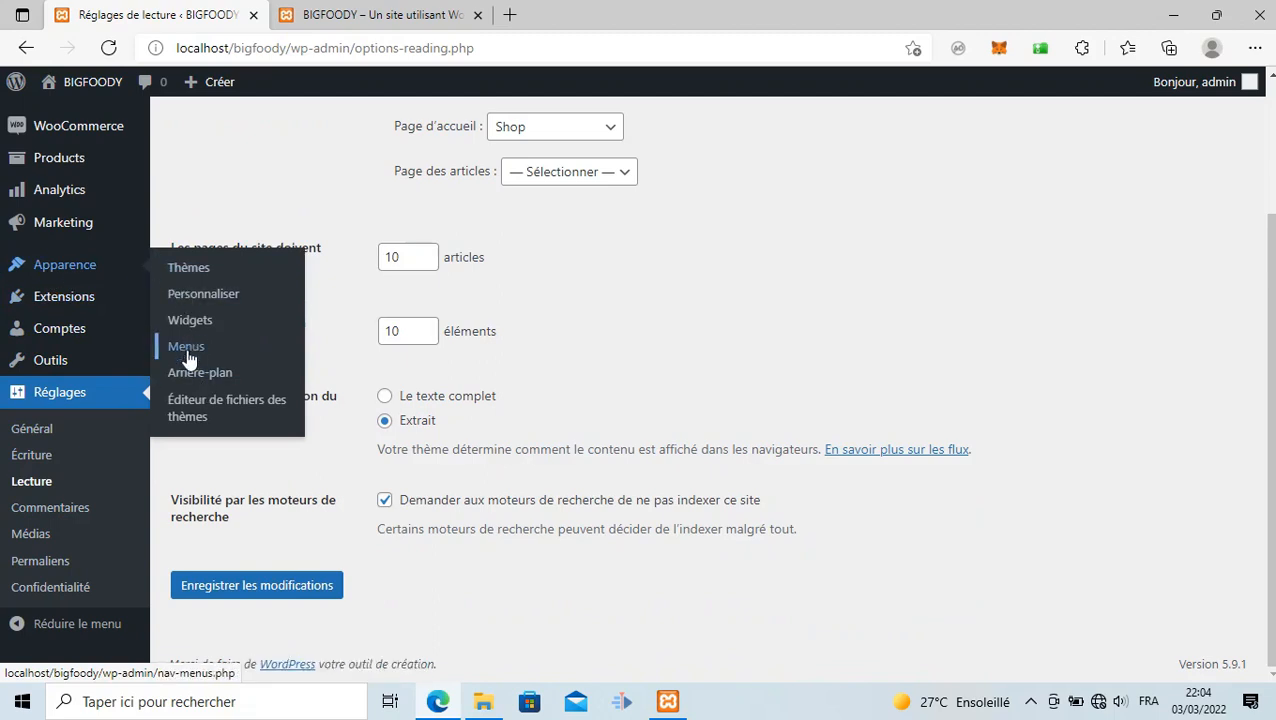
pyautogui.click(193, 298)
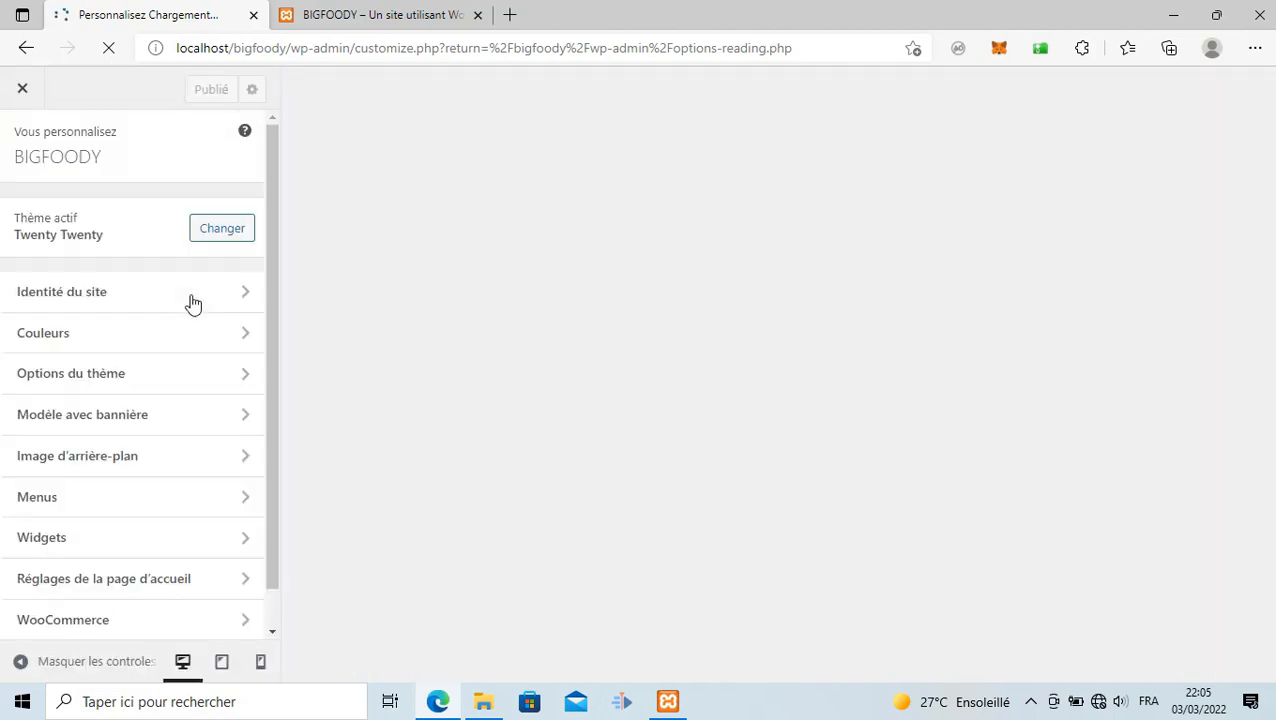
pyautogui.click(95, 490)
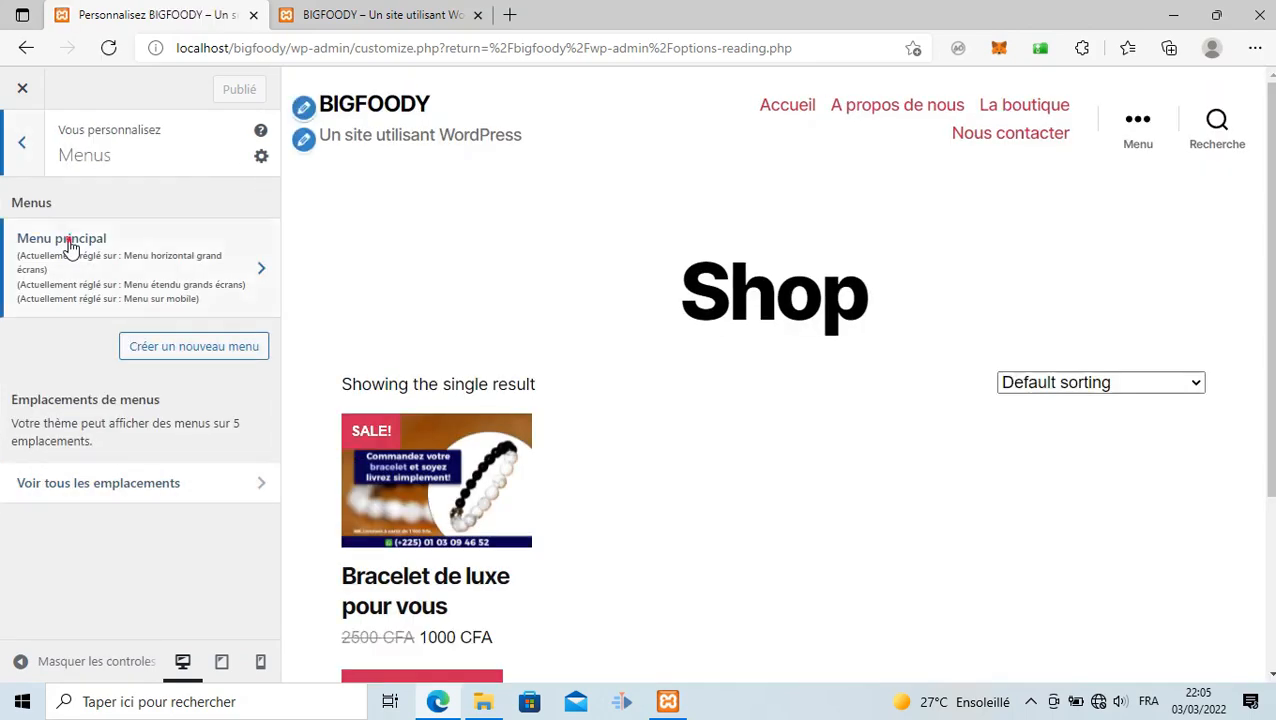
pyautogui.click(68, 248)
pyautogui.click(239, 284)
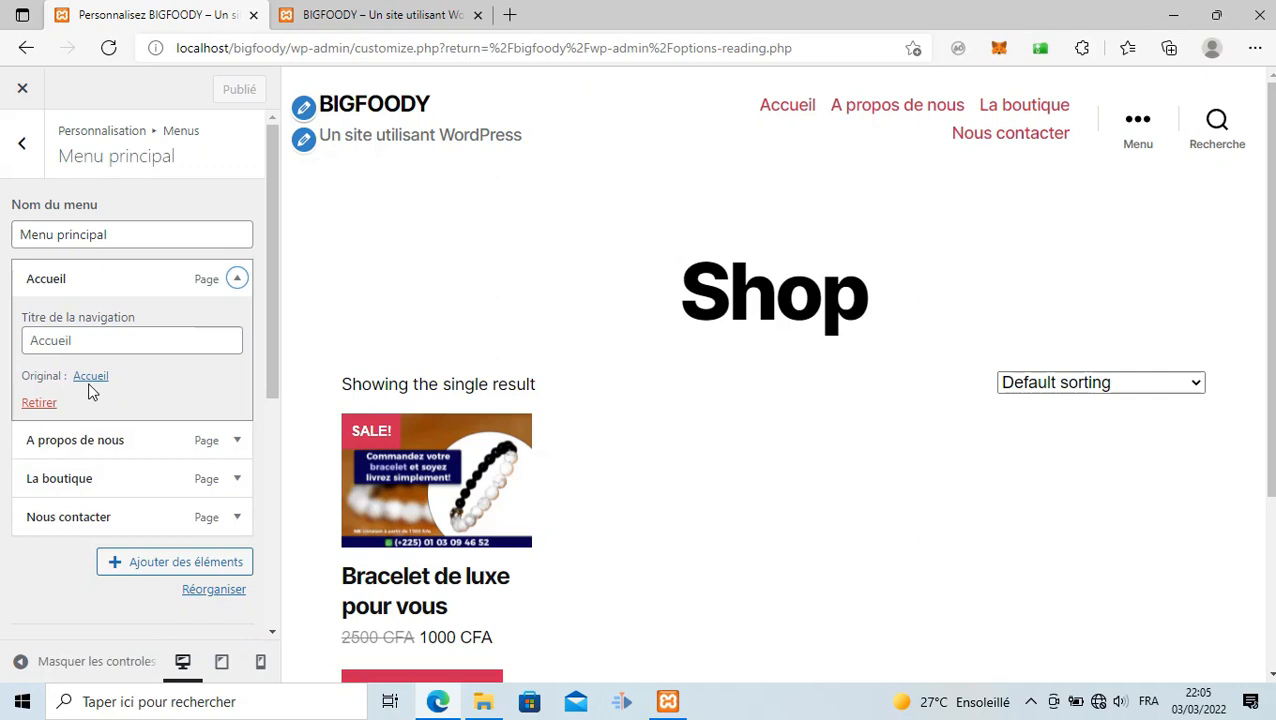
pyautogui.click(40, 402)
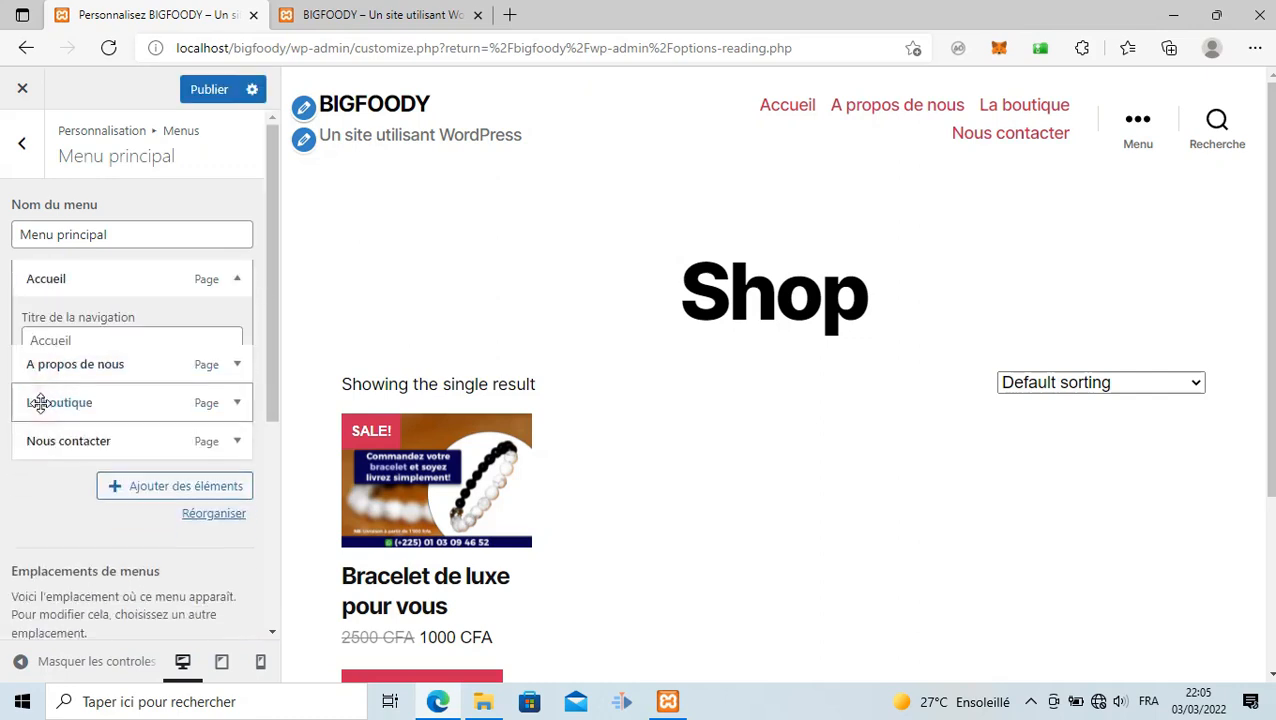
pyautogui.click(203, 402)
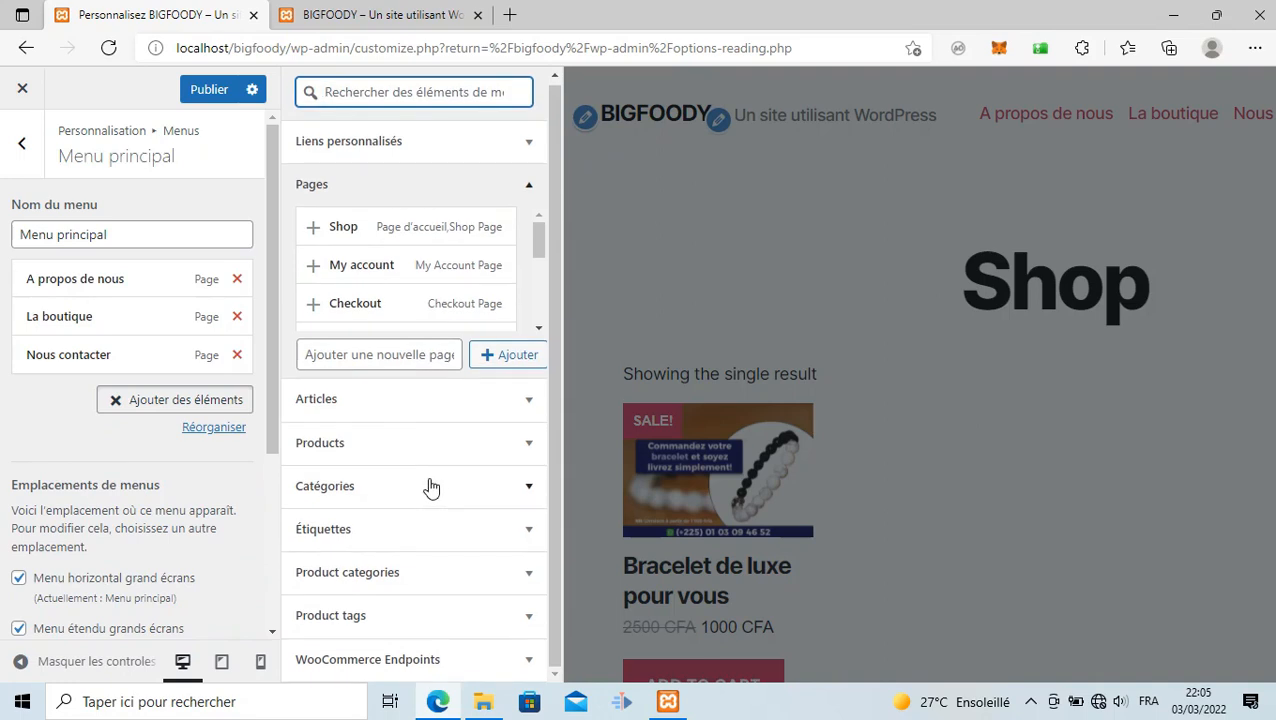
pyautogui.click(527, 145)
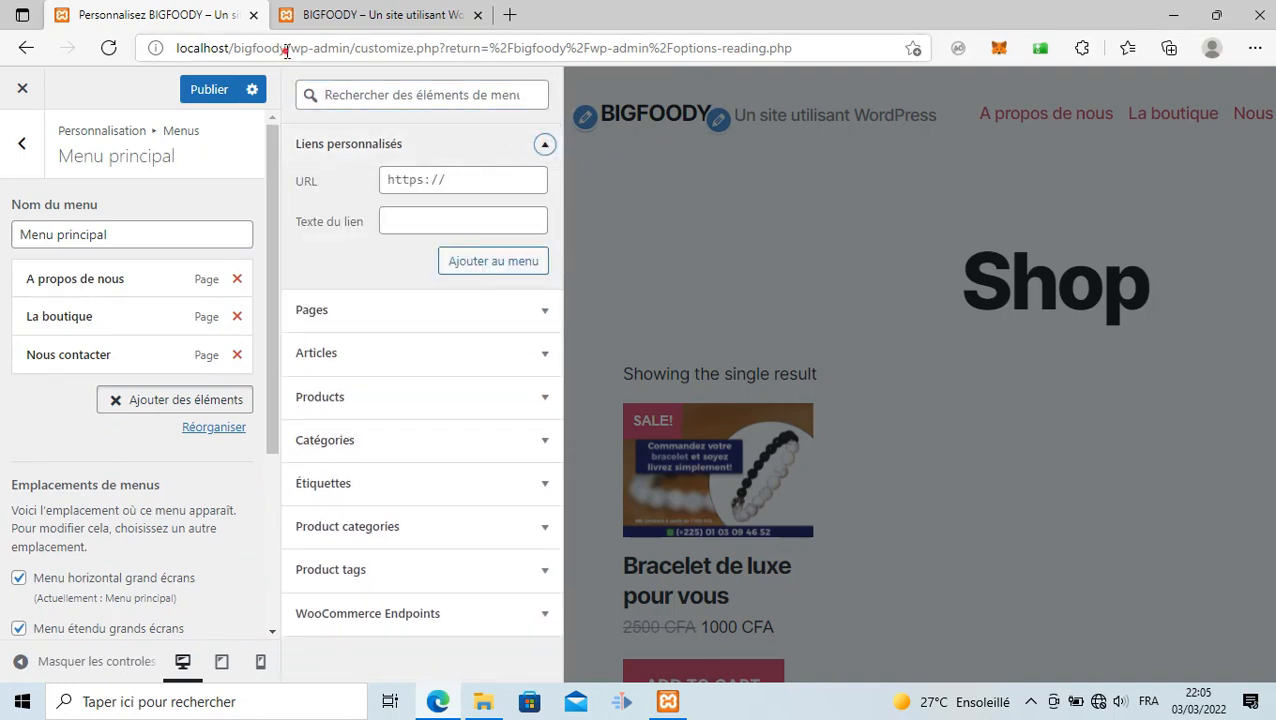
pyautogui.moveTo(286, 52); pyautogui.dragTo(144, 53)
pyautogui.rightClick(190, 58)
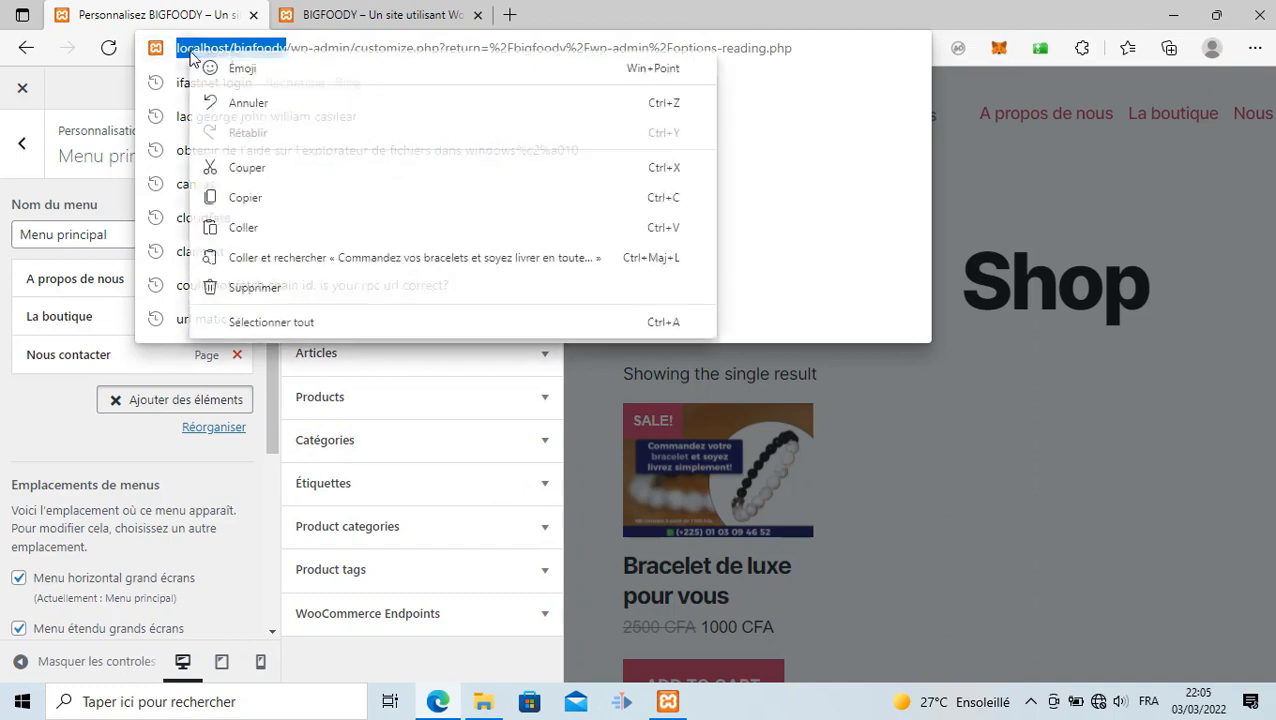
pyautogui.click(253, 196)
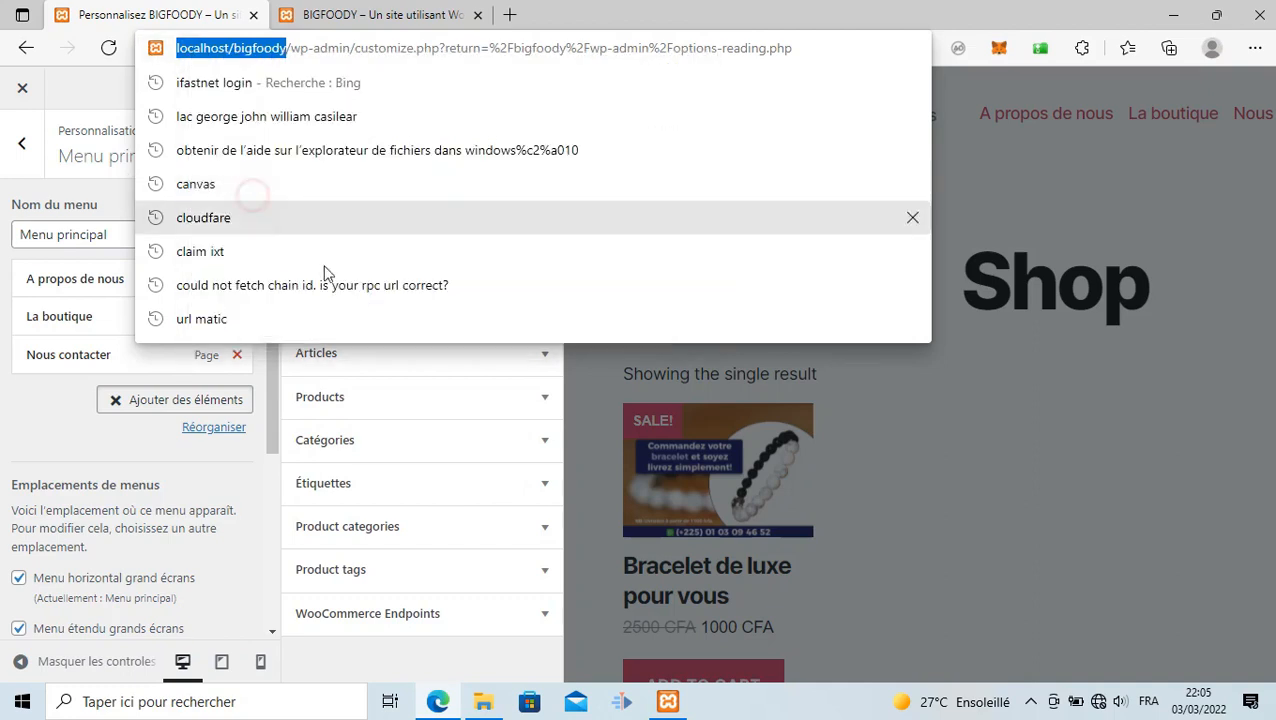
pyautogui.click(292, 356)
pyautogui.click(389, 150)
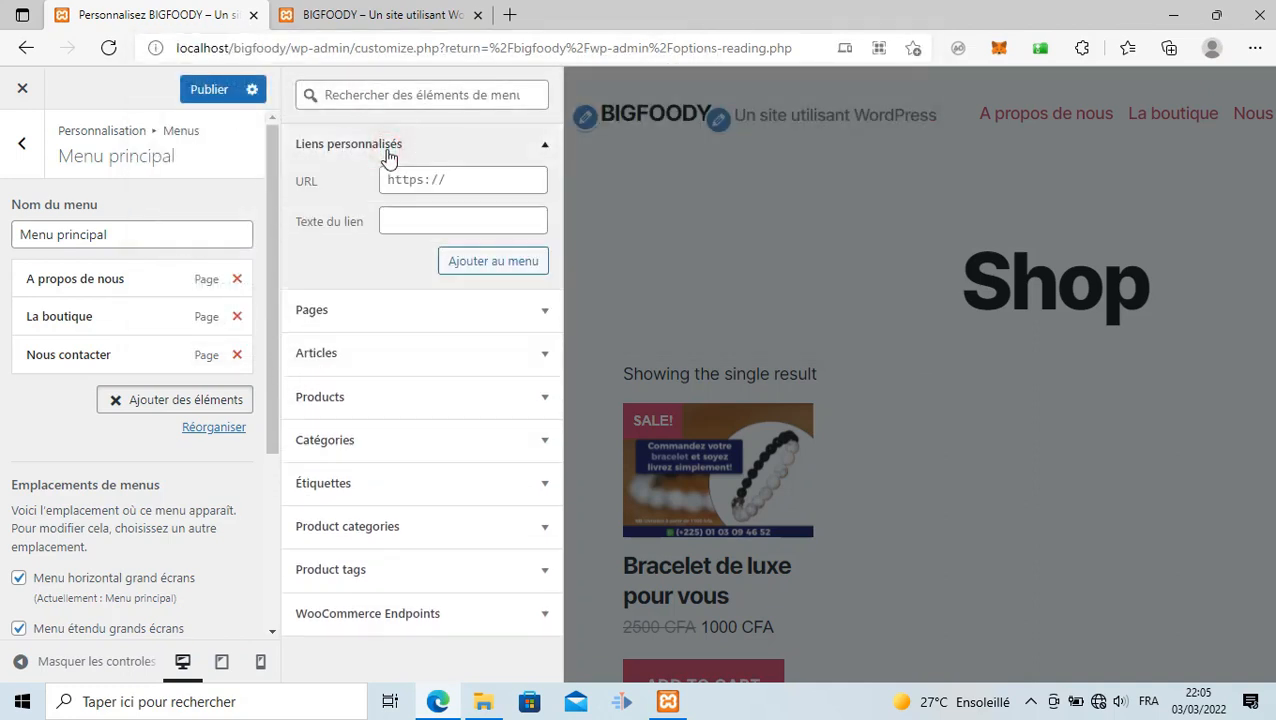
pyautogui.click(468, 178)
pyautogui.hotkey('ctrl', 'v')
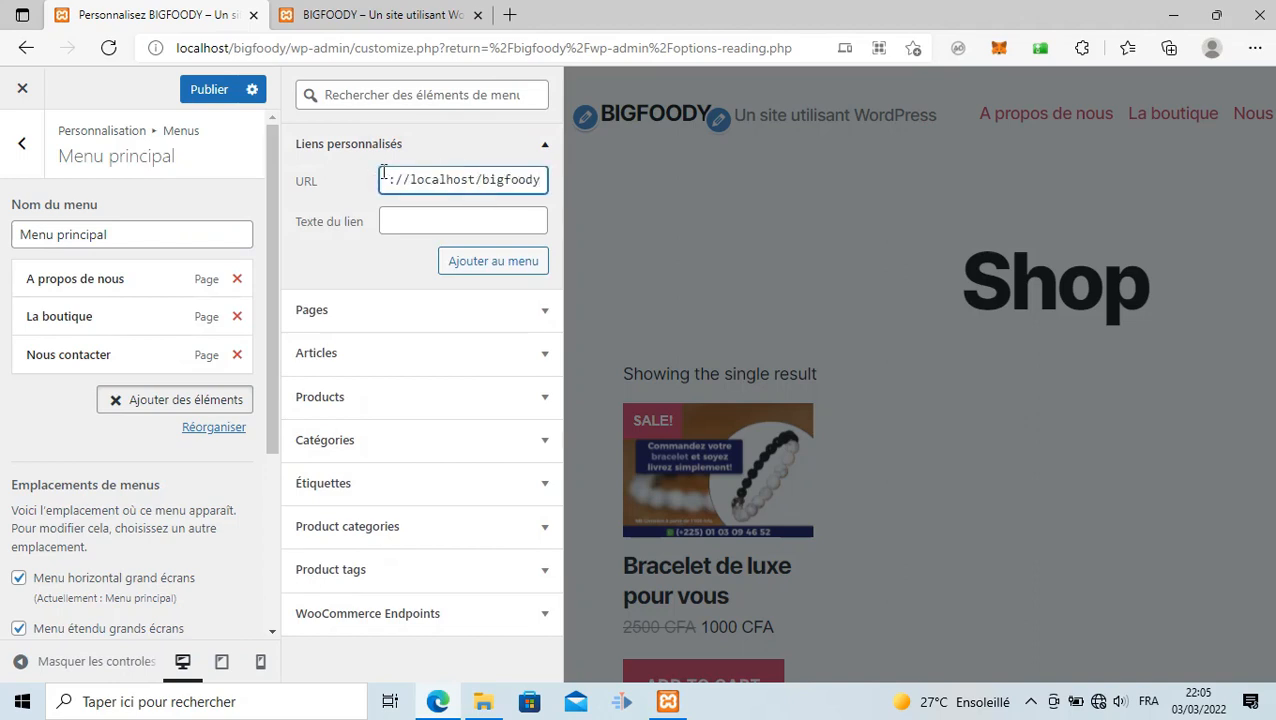
# Label the custom link Accueil, add it to Menu principal, and place it first, above A propos de nous
pyautogui.press('Tab')
pyautogui.rightClick(384, 174)
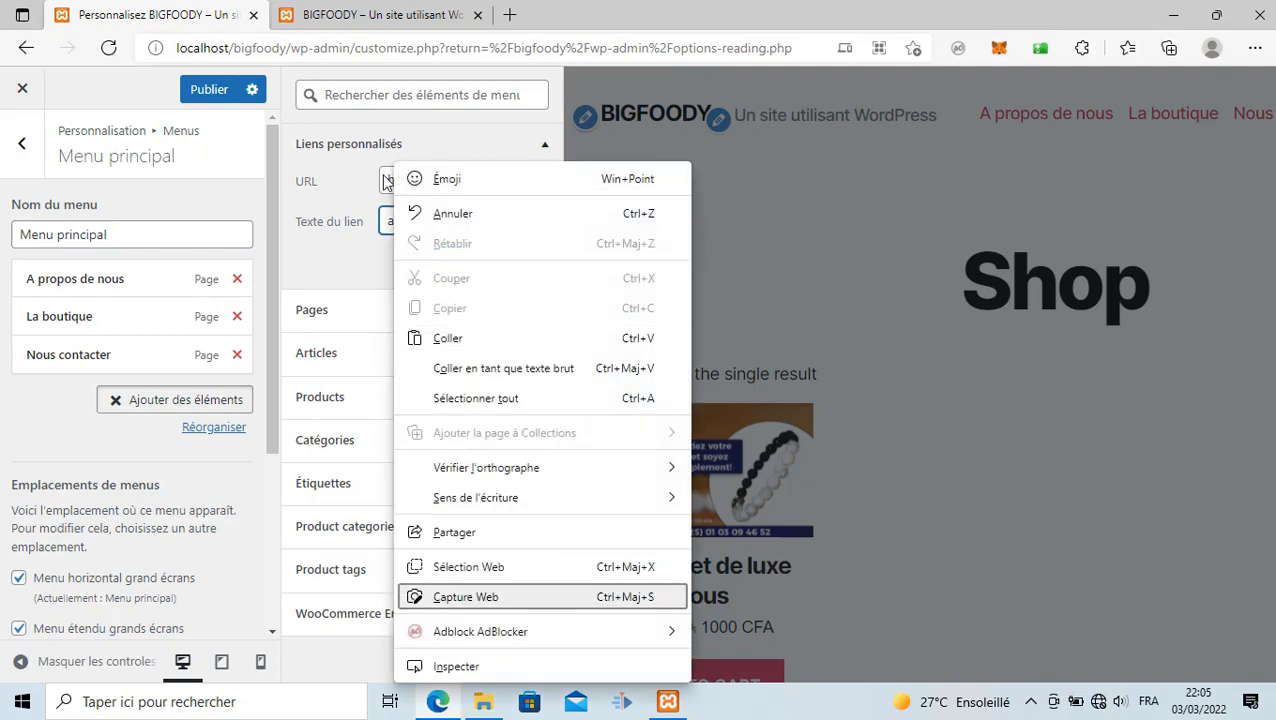
pyautogui.click(336, 199)
pyautogui.click(413, 220)
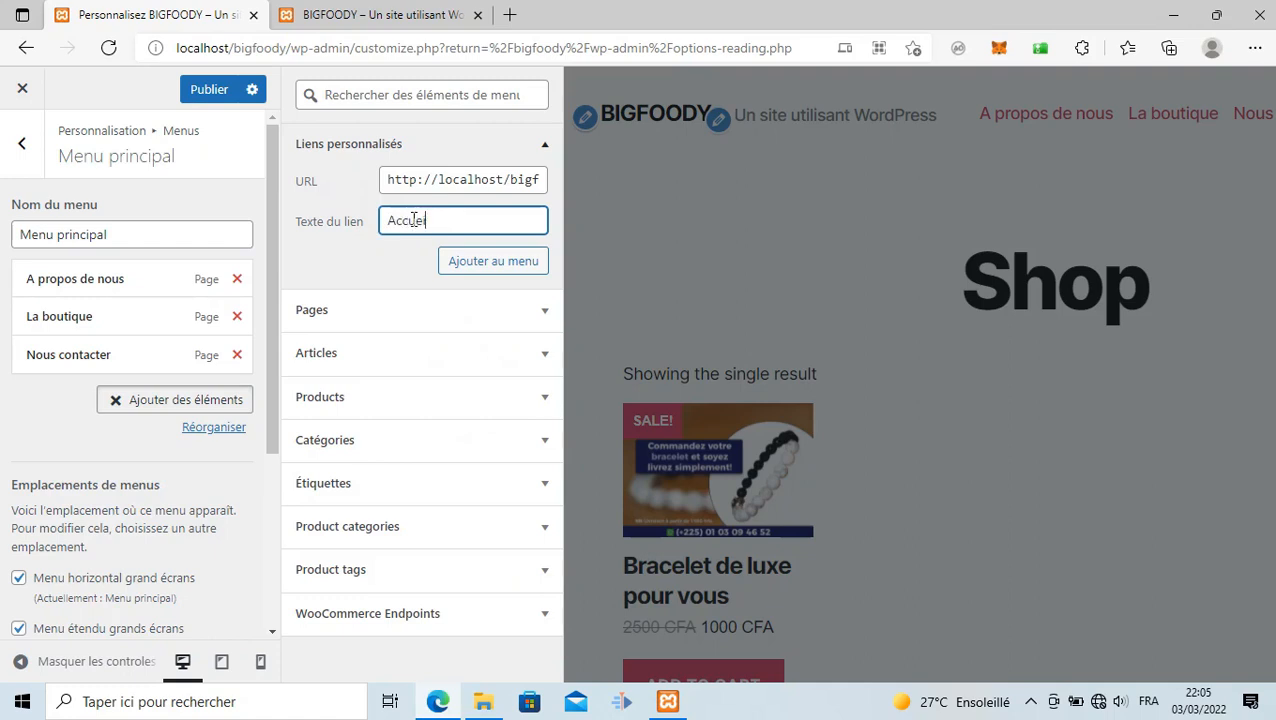
pyautogui.click(447, 262)
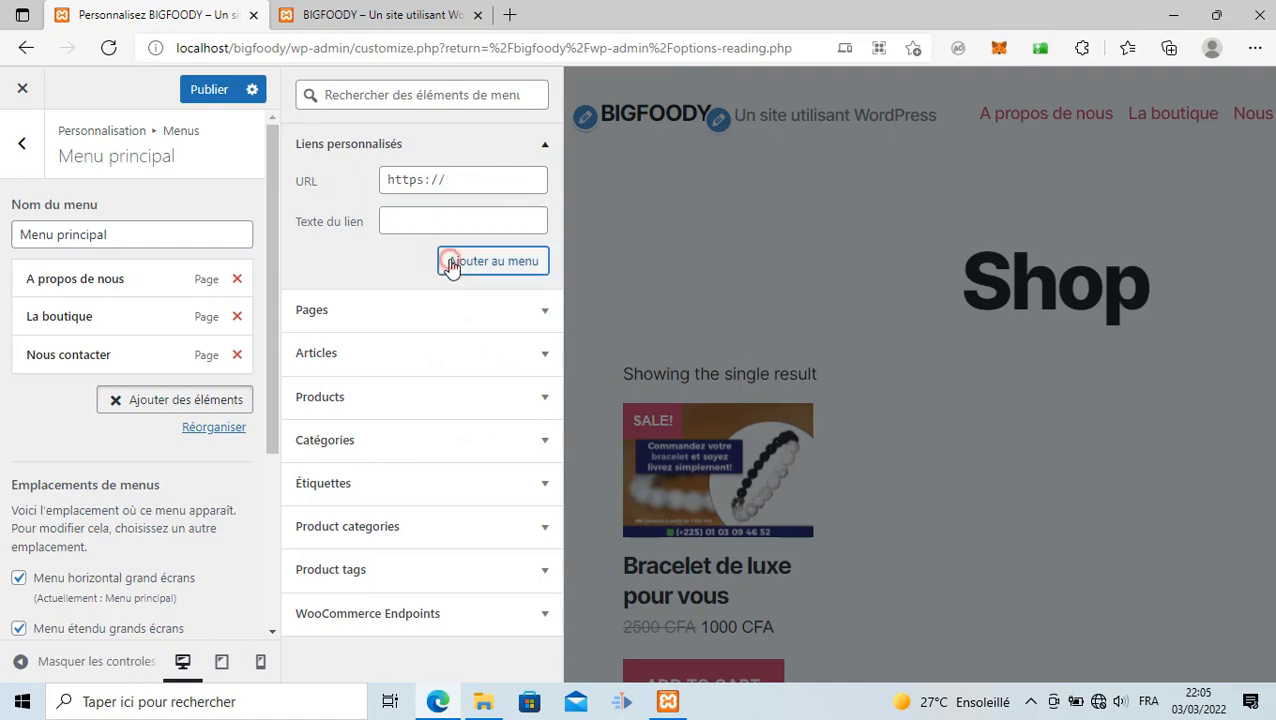
pyautogui.moveTo(80, 393); pyautogui.dragTo(61, 272)
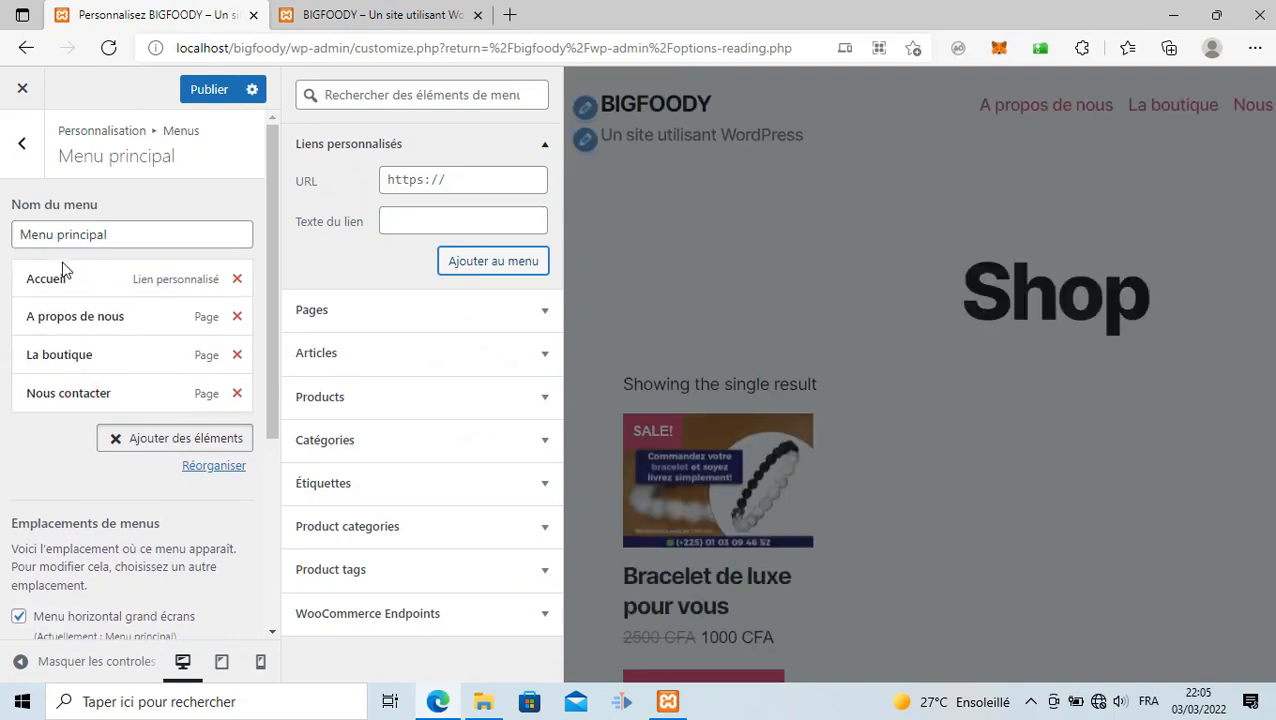
# Remove La boutique from Menu principal and publish the menu changes
pyautogui.click(236, 356)
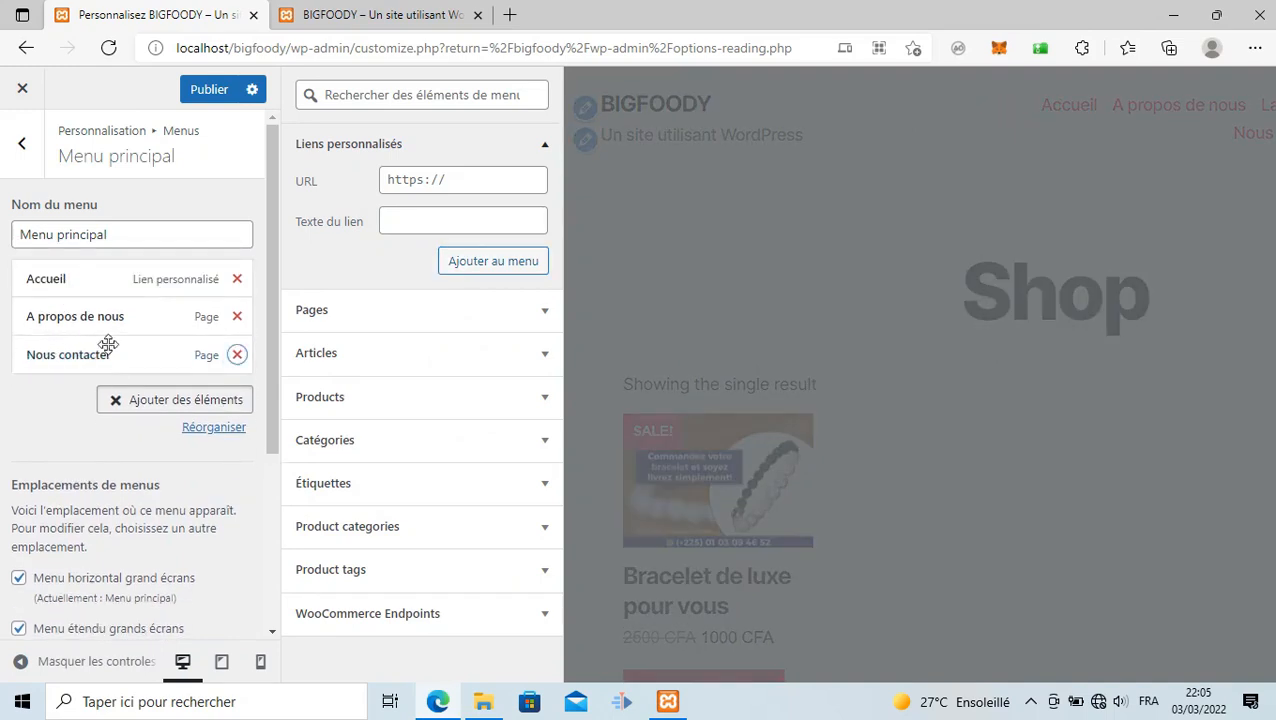
pyautogui.click(211, 89)
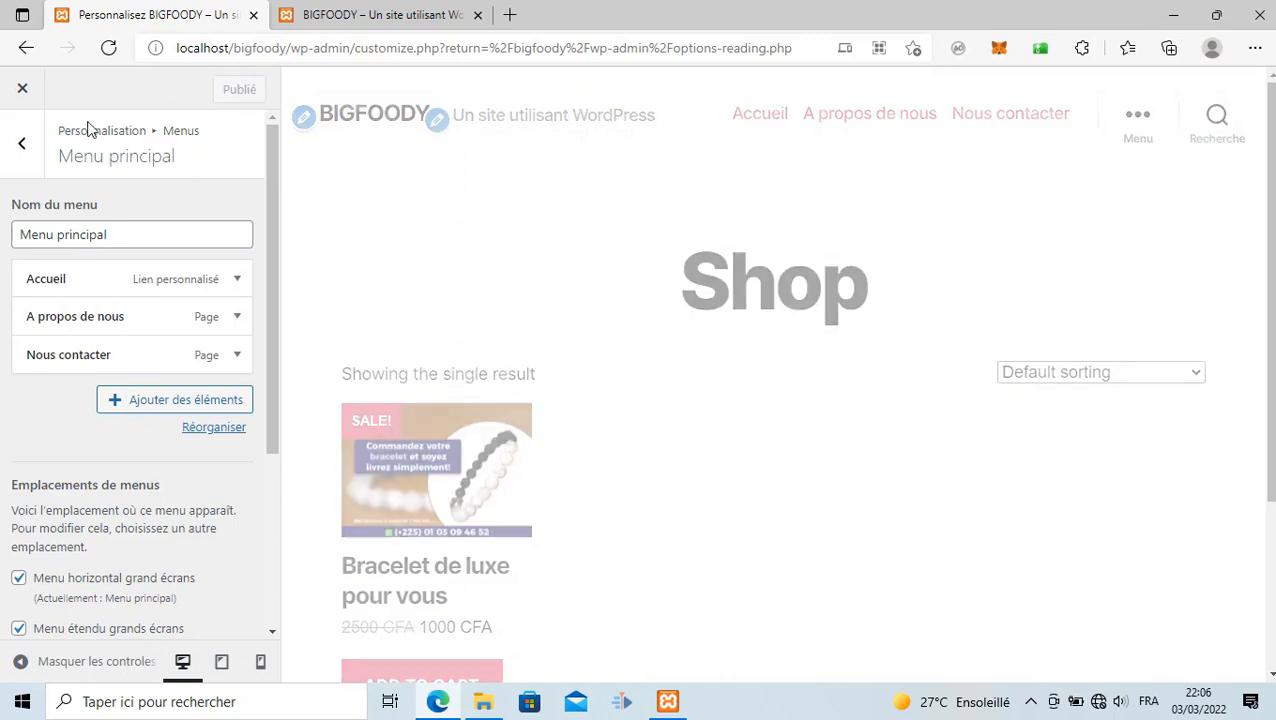
# Reload the site's front page and check the A propos de nous, Nous contacter and Accueil menu links
pyautogui.click(371, 14)
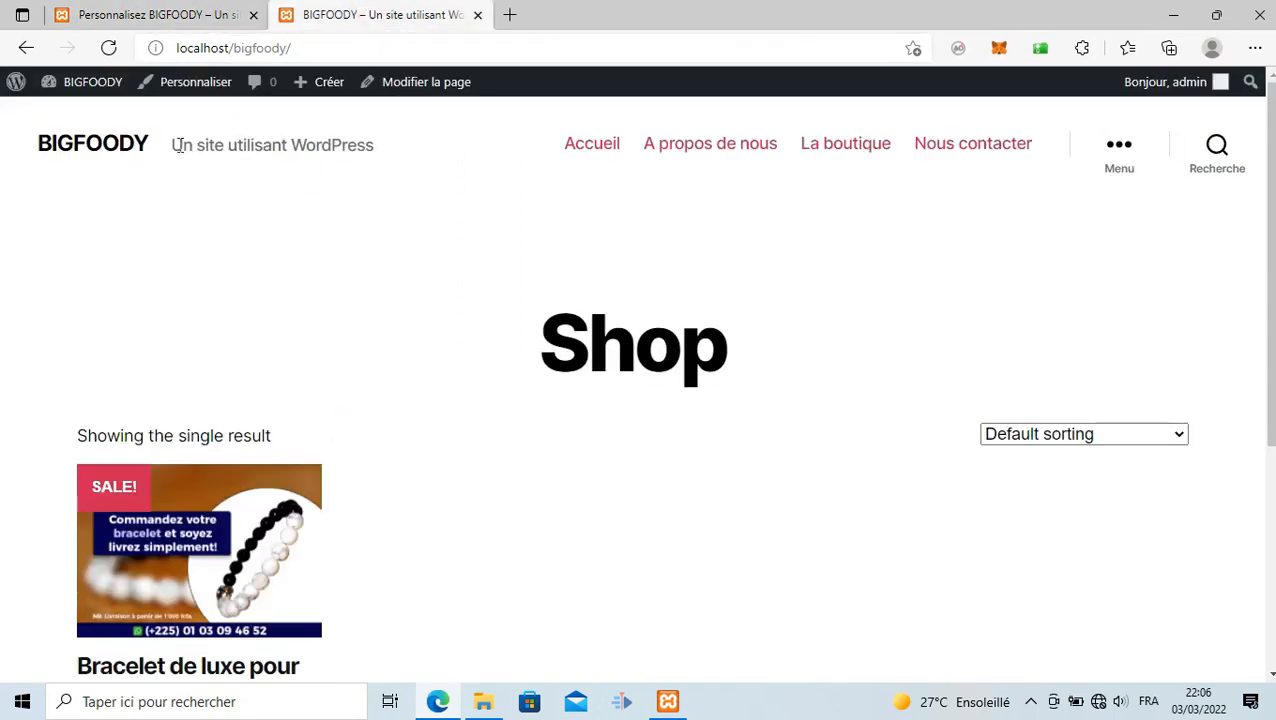
pyautogui.click(90, 146)
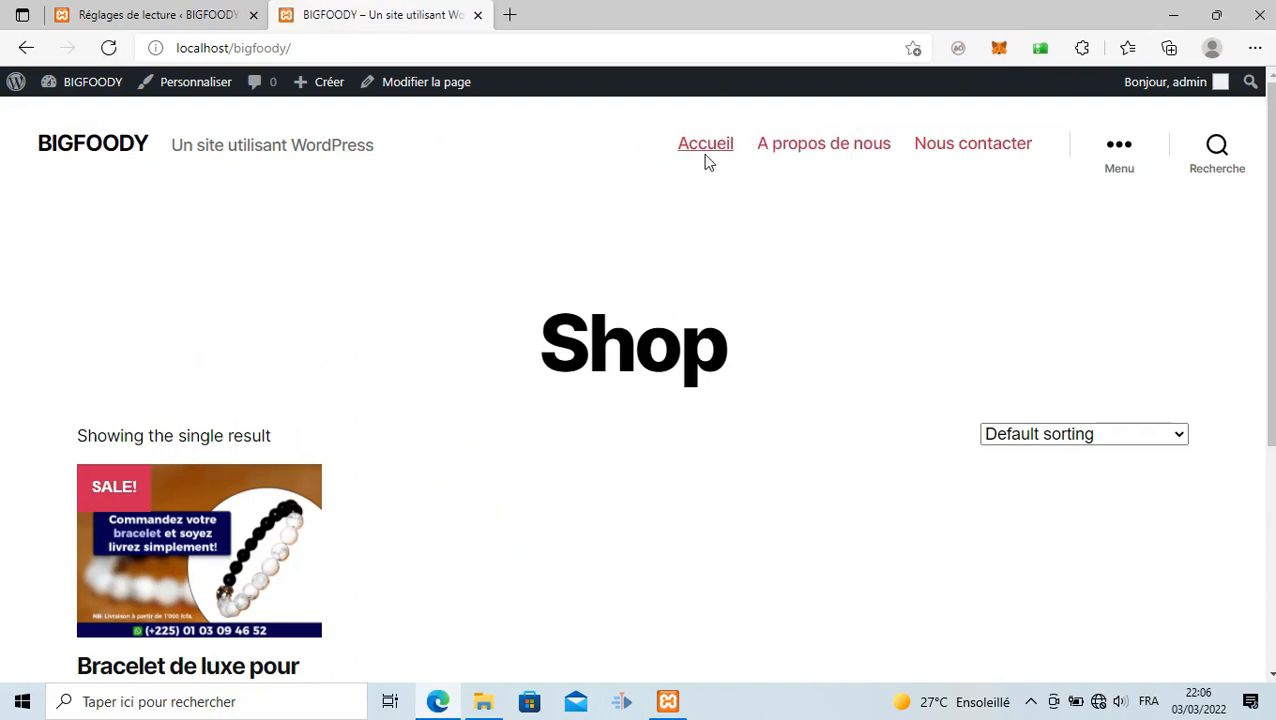
pyautogui.click(805, 140)
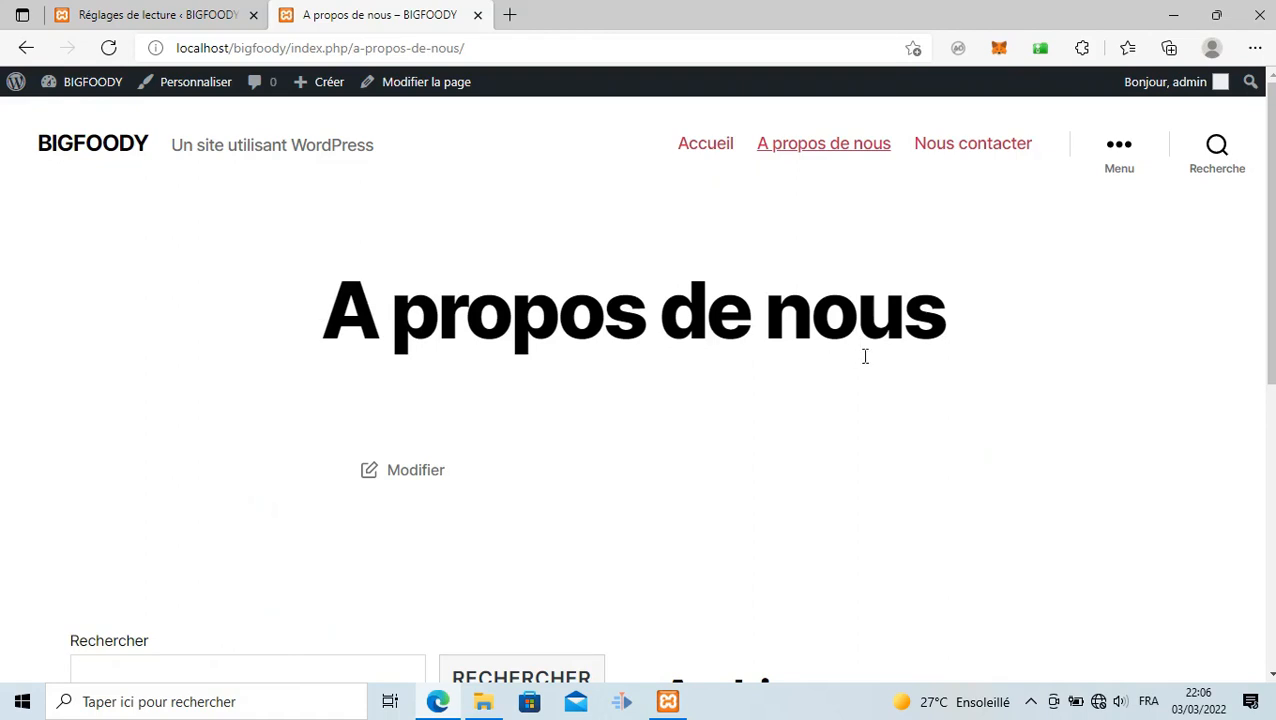
pyautogui.scroll(-3, 866, 360)
pyautogui.scroll(3, 869, 367)
pyautogui.click(952, 146)
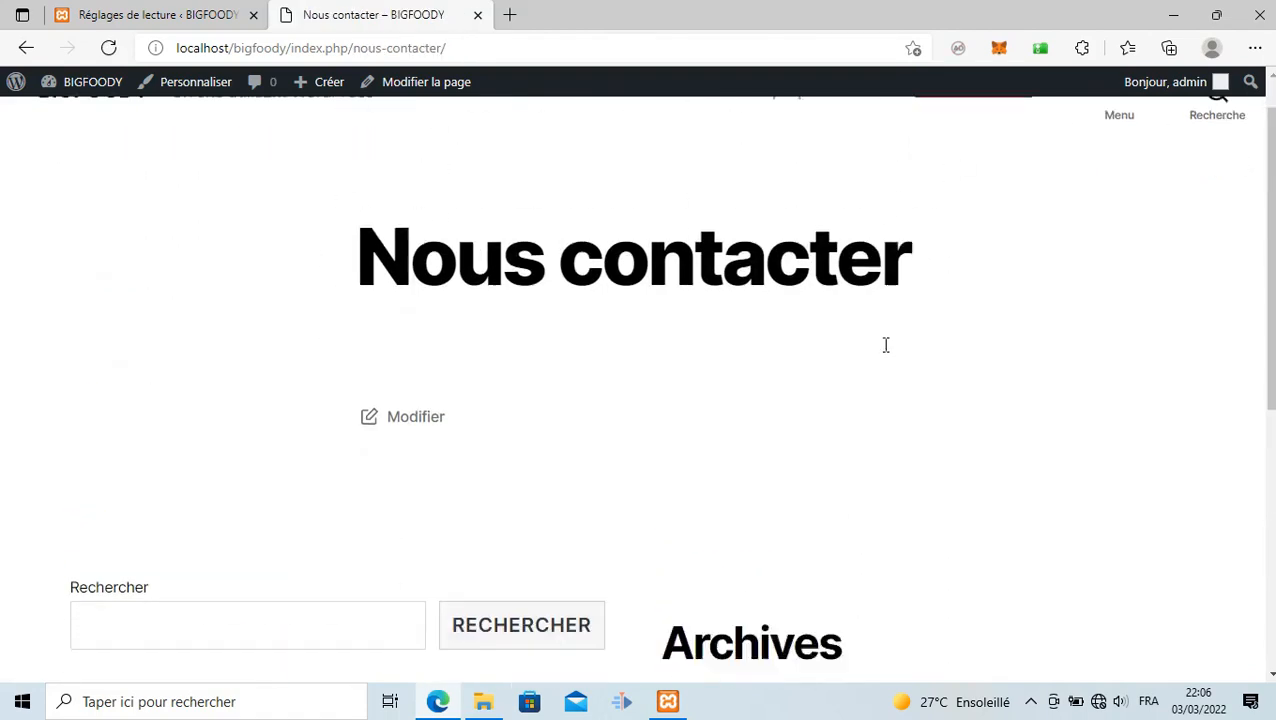
pyautogui.scroll(-3, 883, 345)
pyautogui.scroll(3, 883, 345)
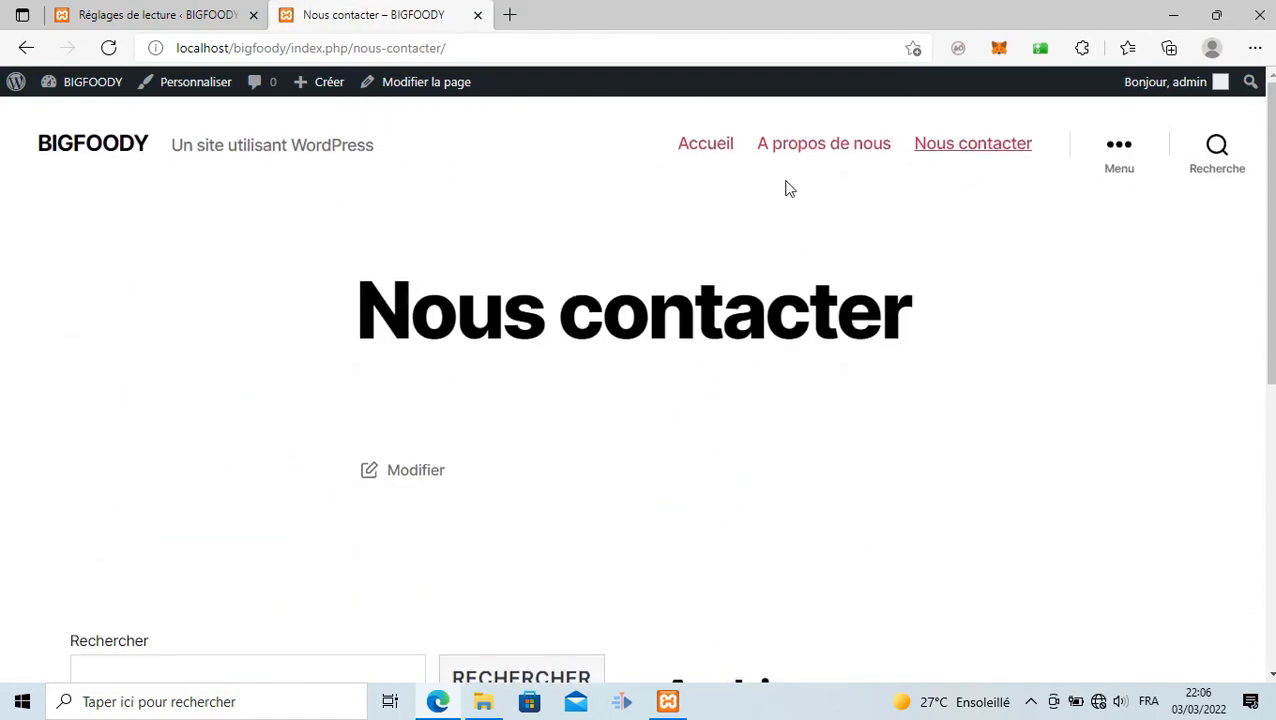
pyautogui.click(694, 154)
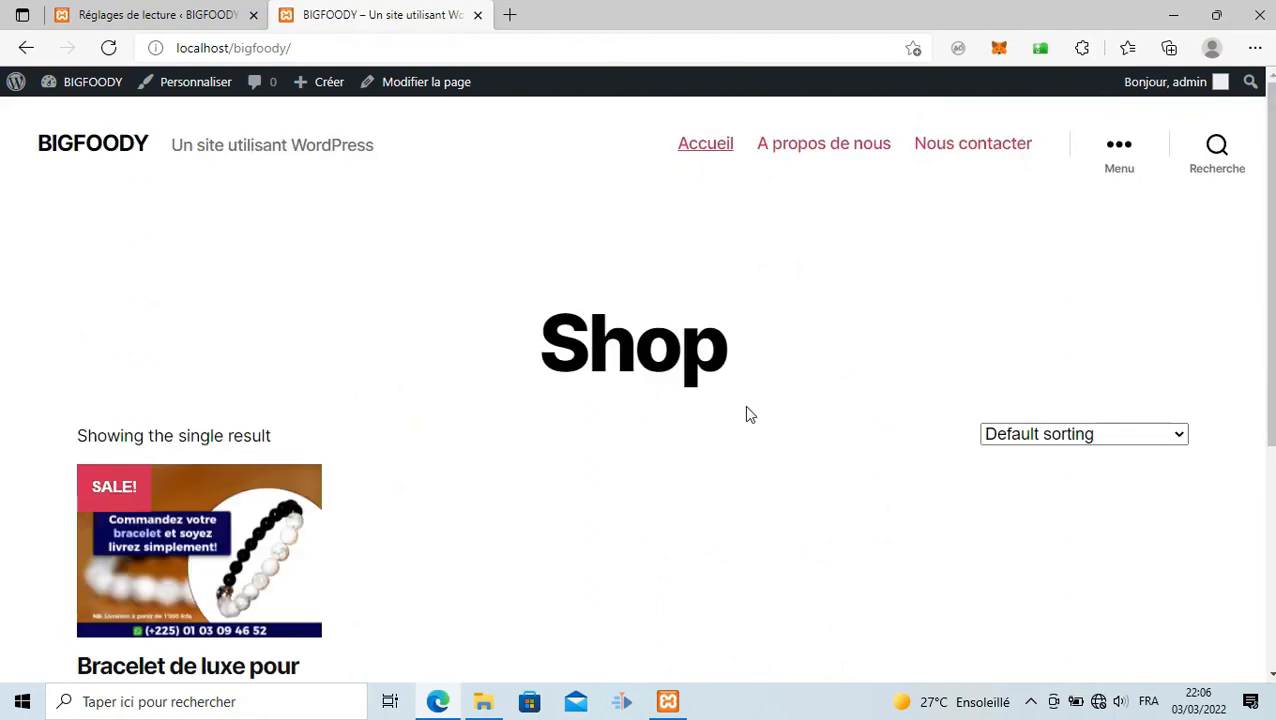
# Look over the shop homepage and examine the product page of Bracelet de luxe pour vous
pyautogui.scroll(-3, 580, 500)
pyautogui.scroll(-1, 588, 501)
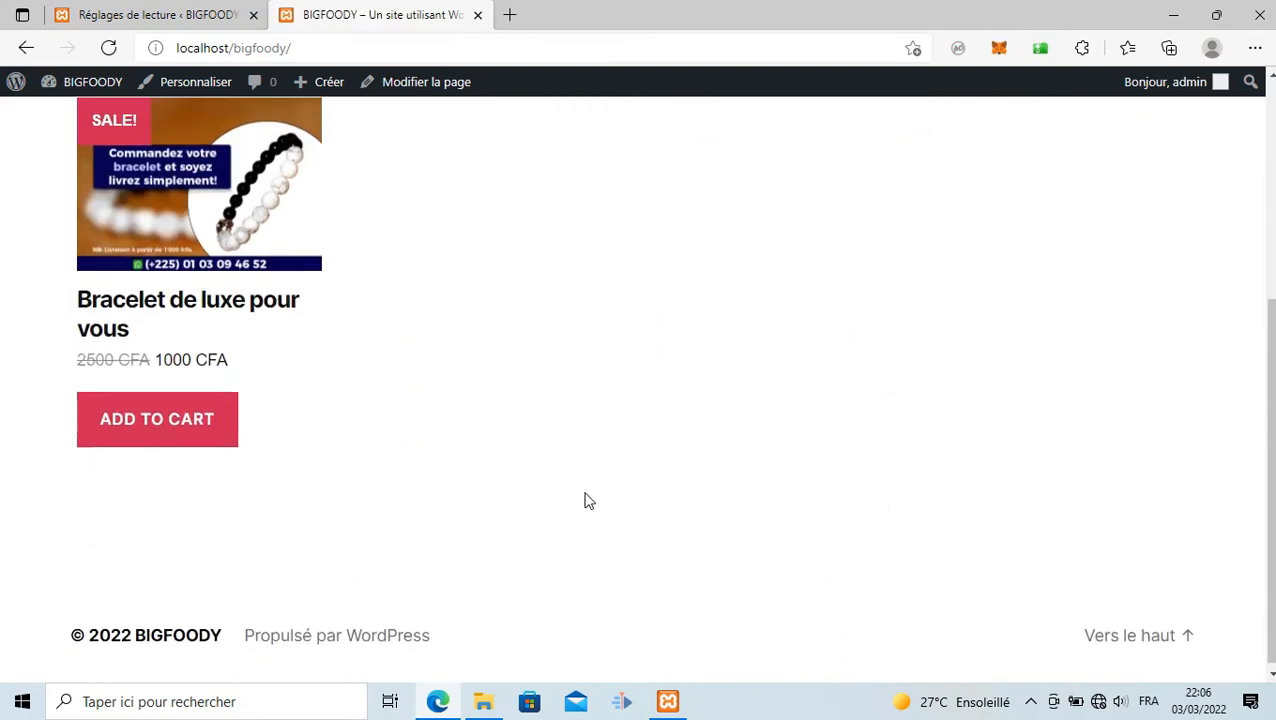
pyautogui.scroll(3, 588, 501)
pyautogui.click(205, 575)
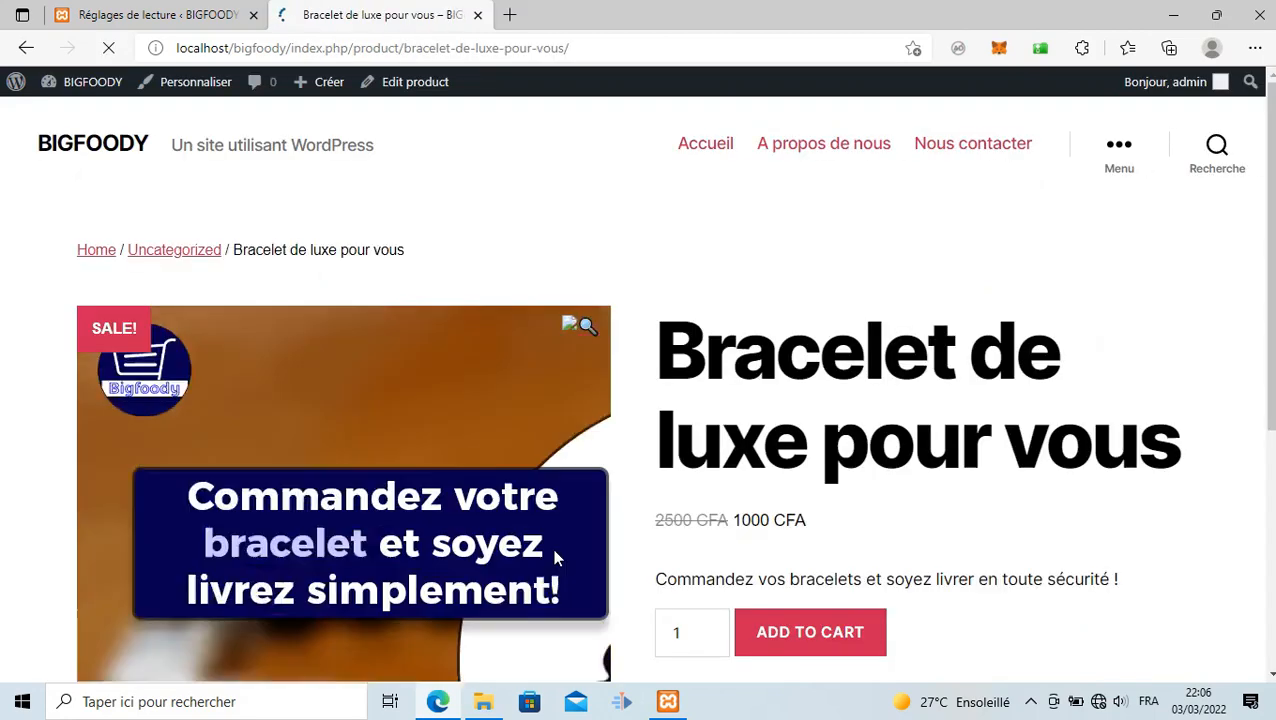
pyautogui.scroll(-1, 848, 455)
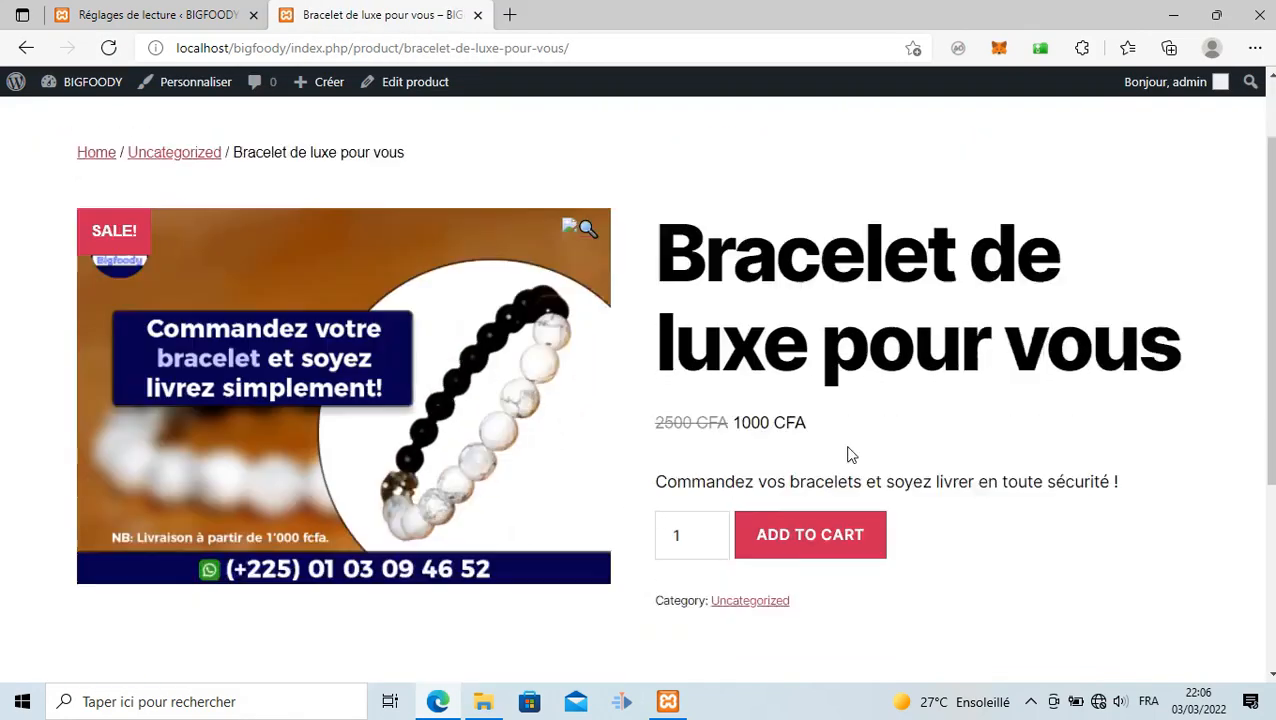
pyautogui.scroll(-3, 848, 455)
pyautogui.scroll(5, 846, 452)
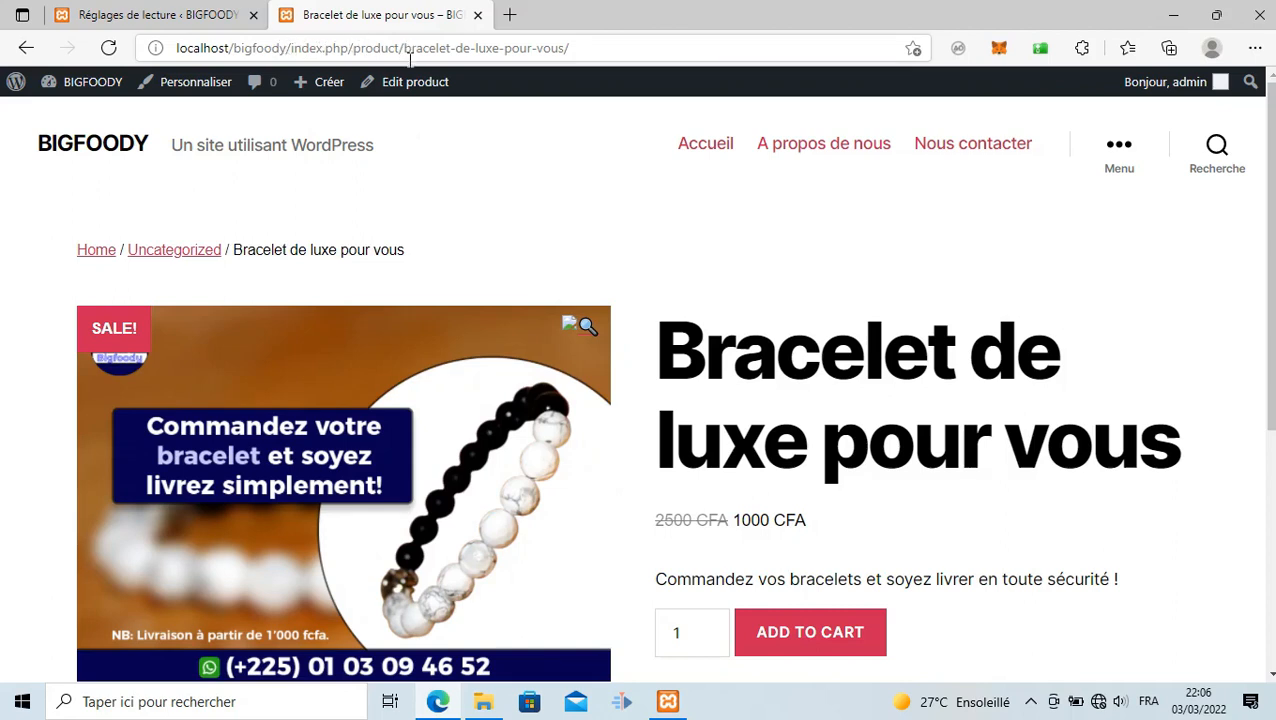
pyautogui.scroll(-4, 917, 322)
pyautogui.scroll(4, 894, 410)
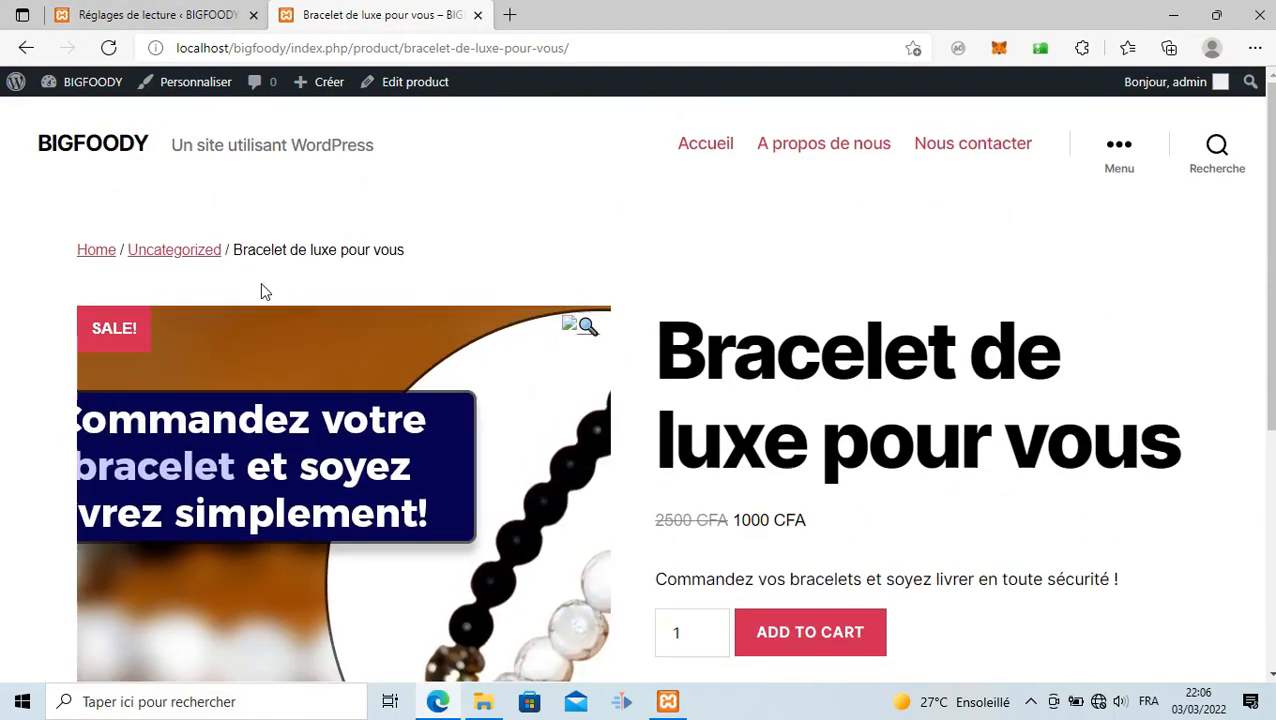
# Return to the WordPress admin and open the permalink settings (Permaliens)
pyautogui.click(150, 15)
pyautogui.scroll(-2, 104, 507)
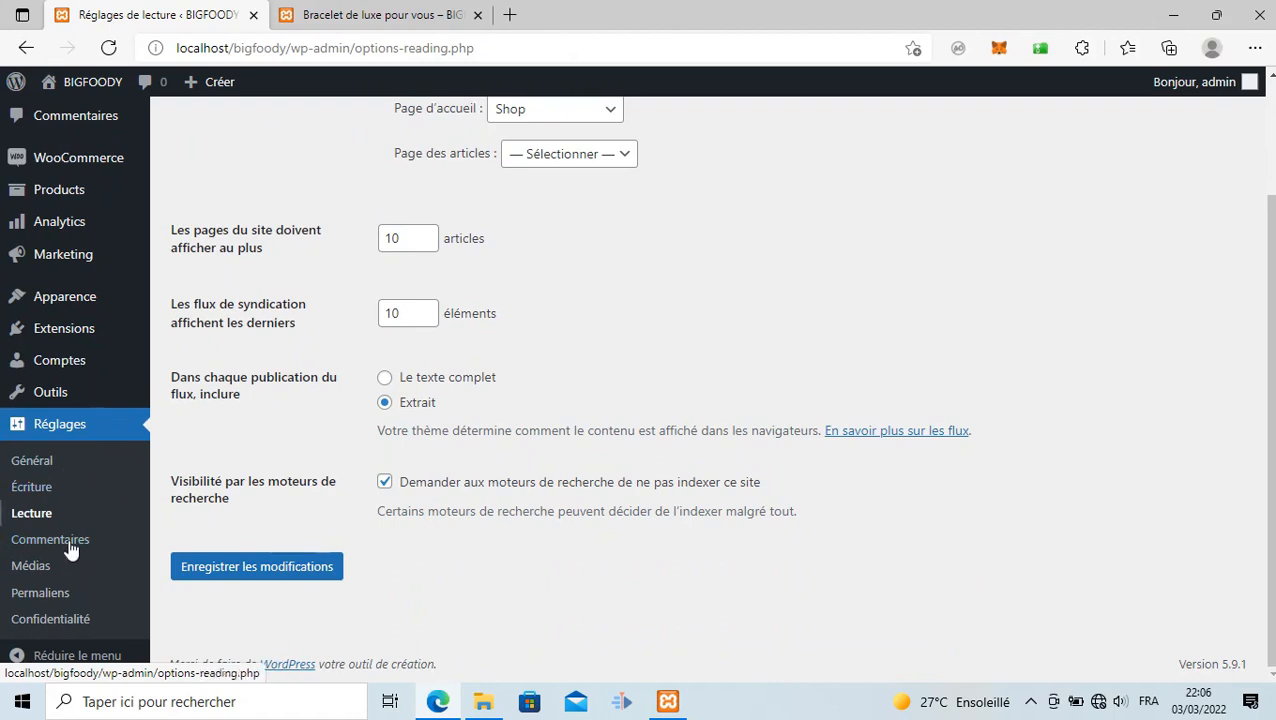
pyautogui.click(39, 594)
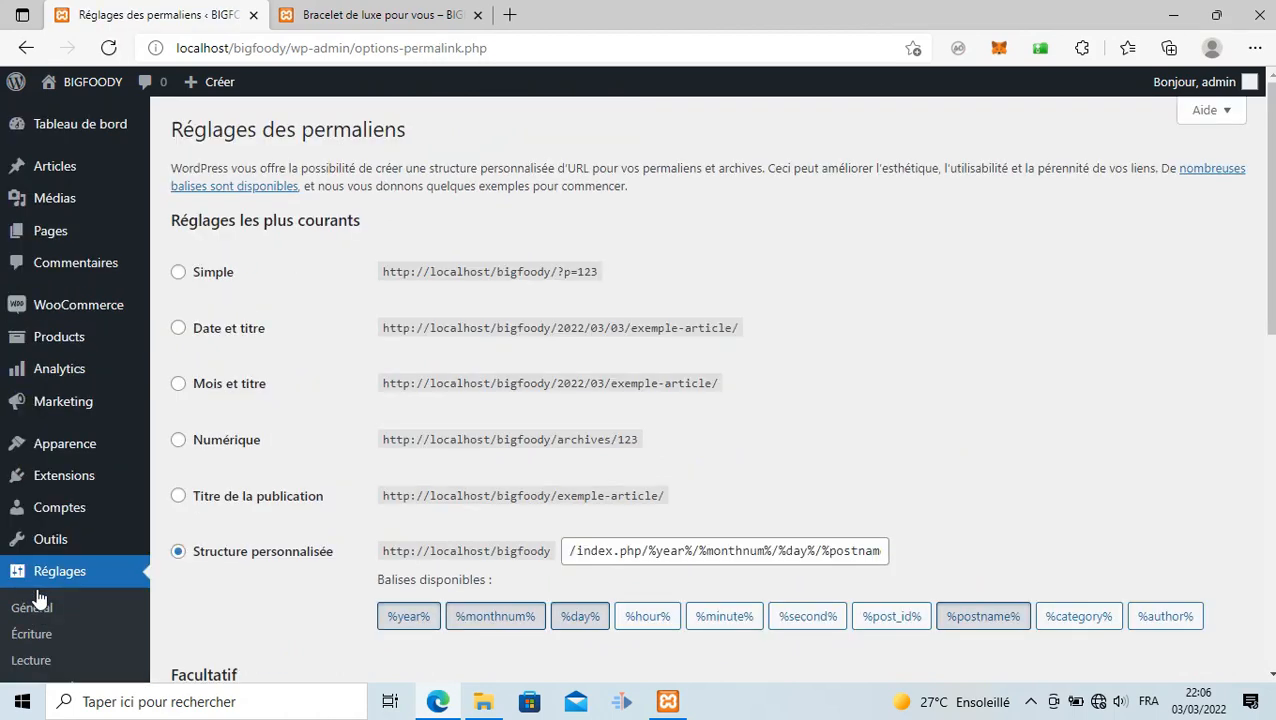
# Set the permalink structure to Titre de la publication and the product permalinks' custom base to shop/, and save the changes
pyautogui.click(227, 500)
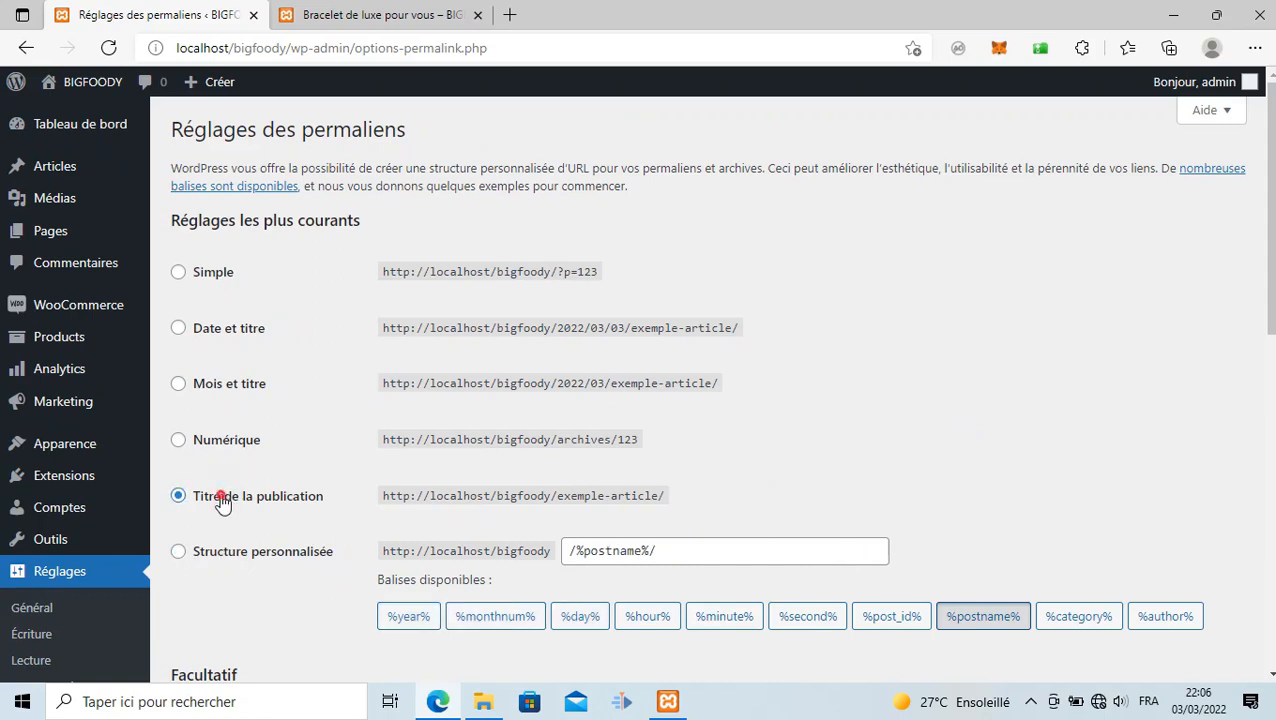
pyautogui.scroll(-3, 265, 525)
pyautogui.scroll(-3, 277, 528)
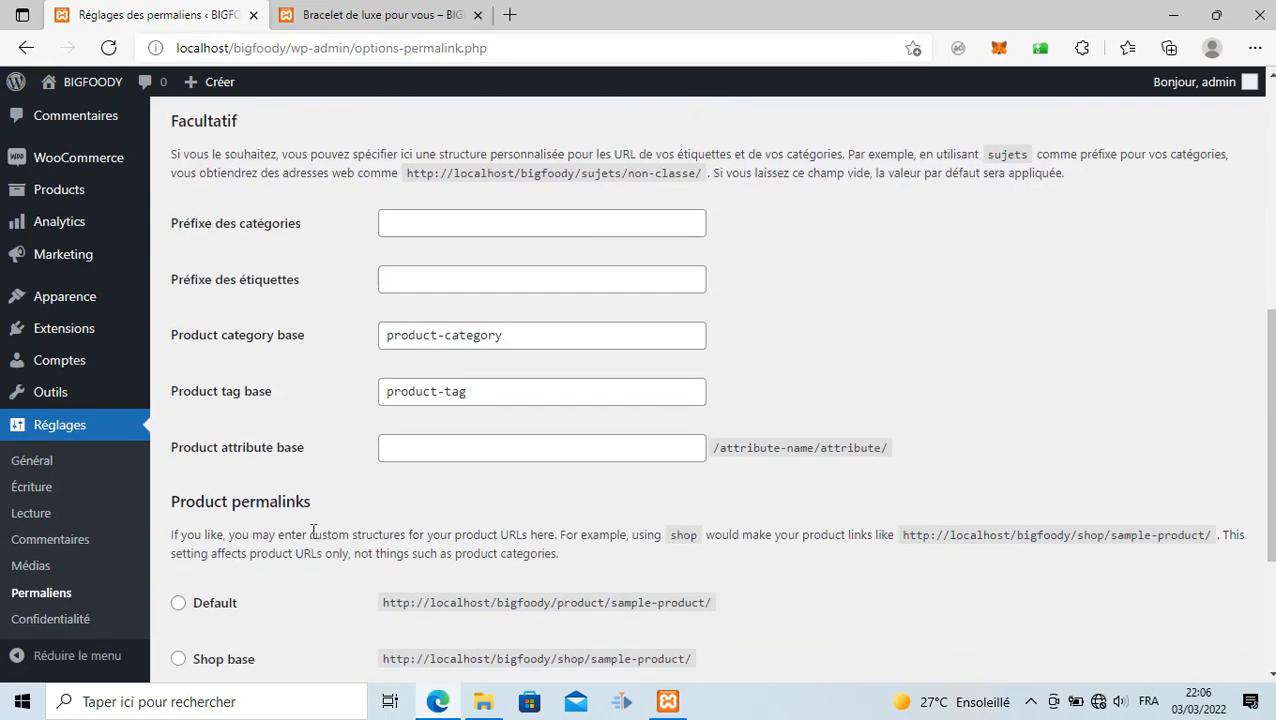
pyautogui.scroll(-2, 313, 531)
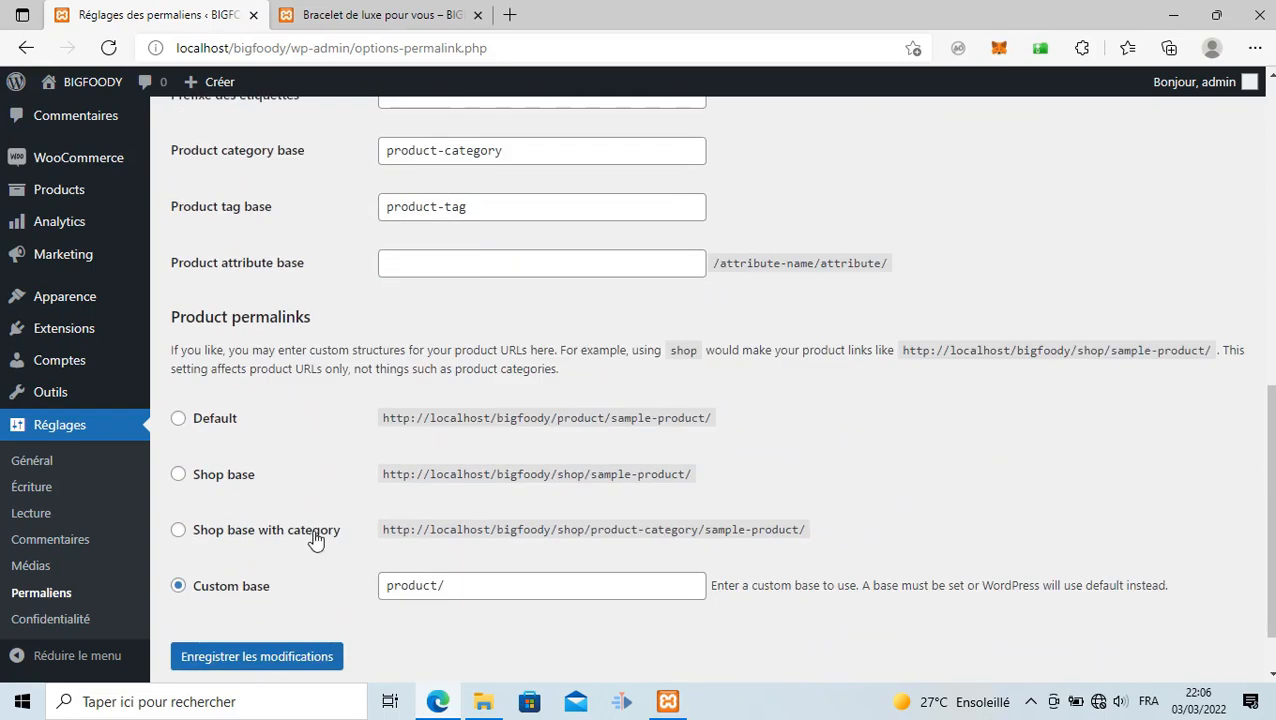
pyautogui.doubleClick(428, 583)
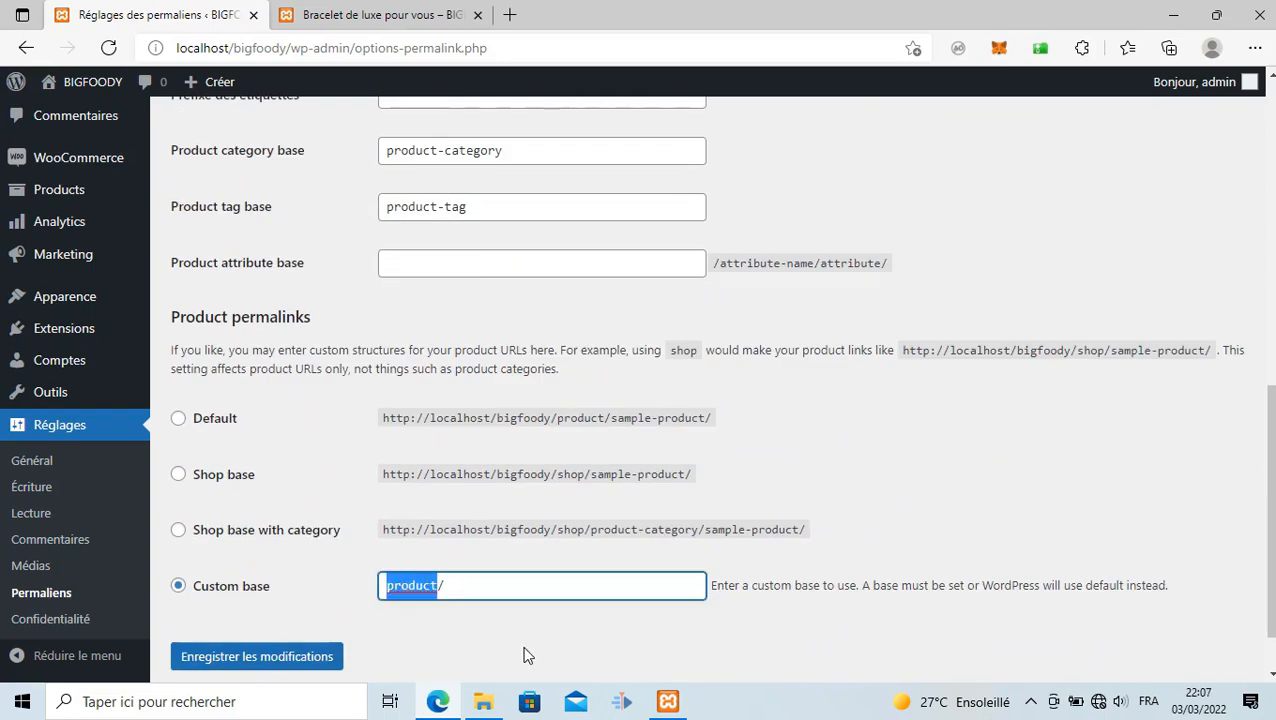
pyautogui.write('shop/')
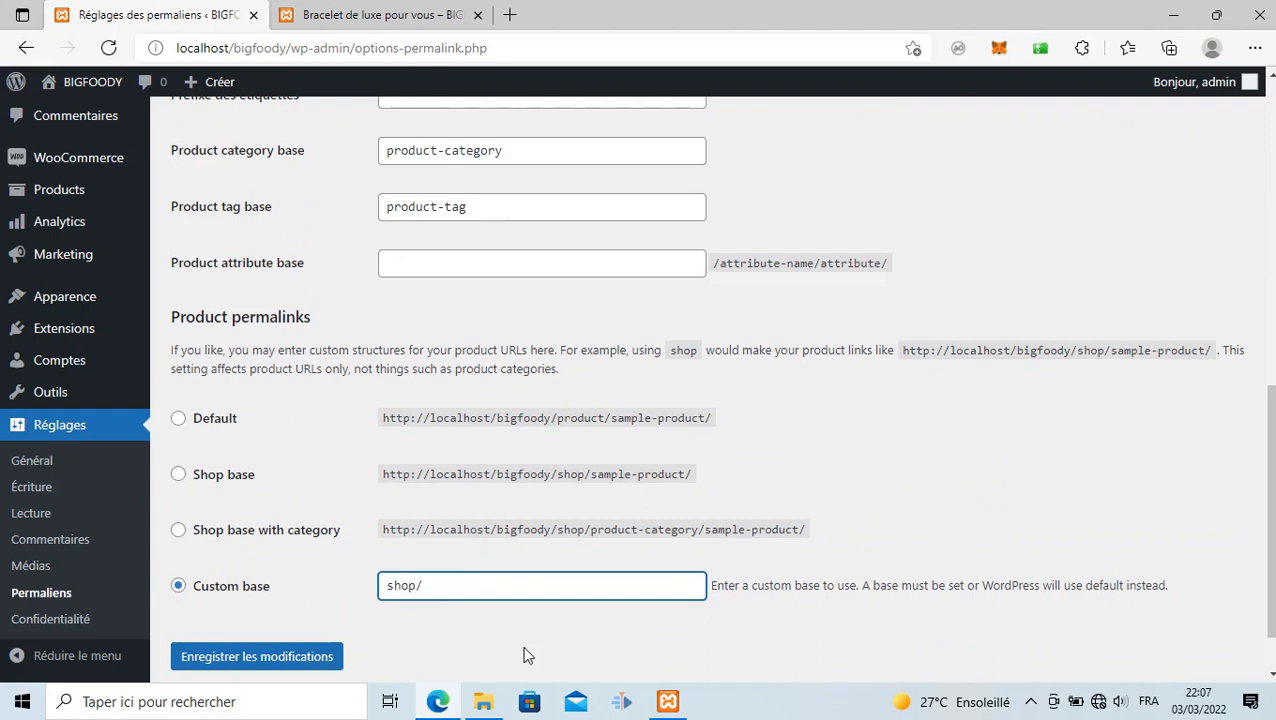
pyautogui.click(523, 648)
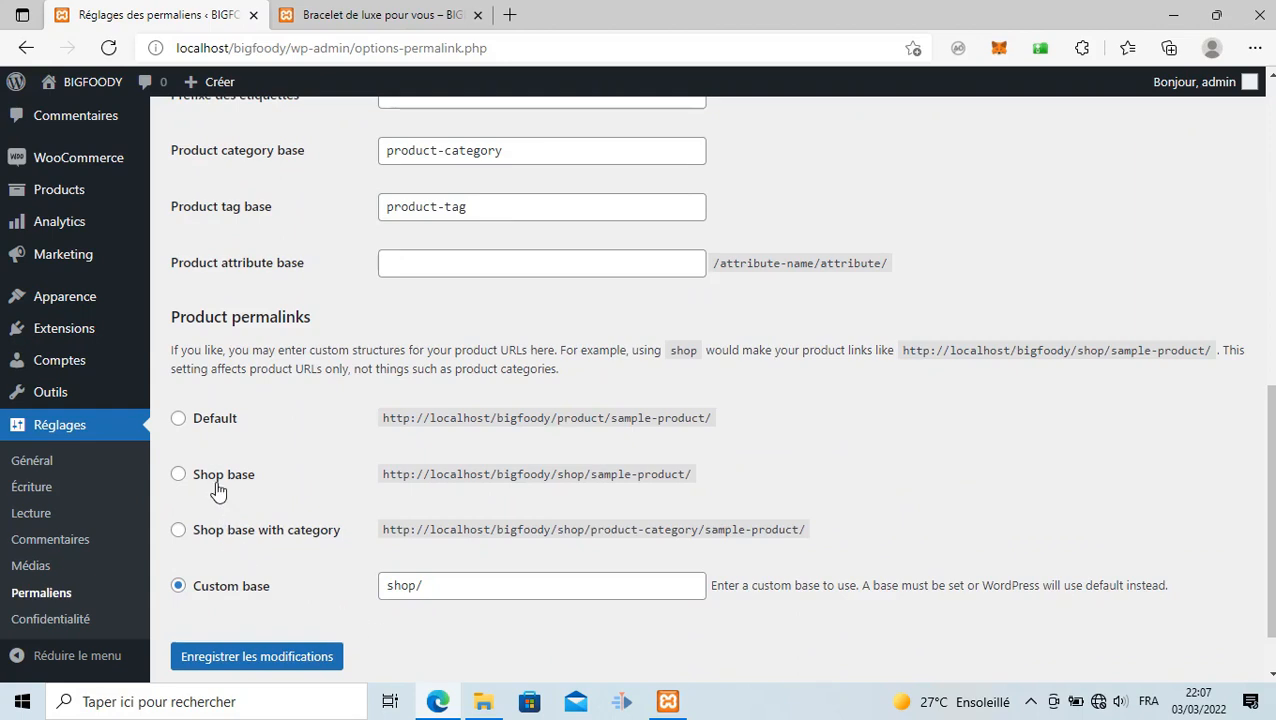
pyautogui.scroll(-2, 242, 508)
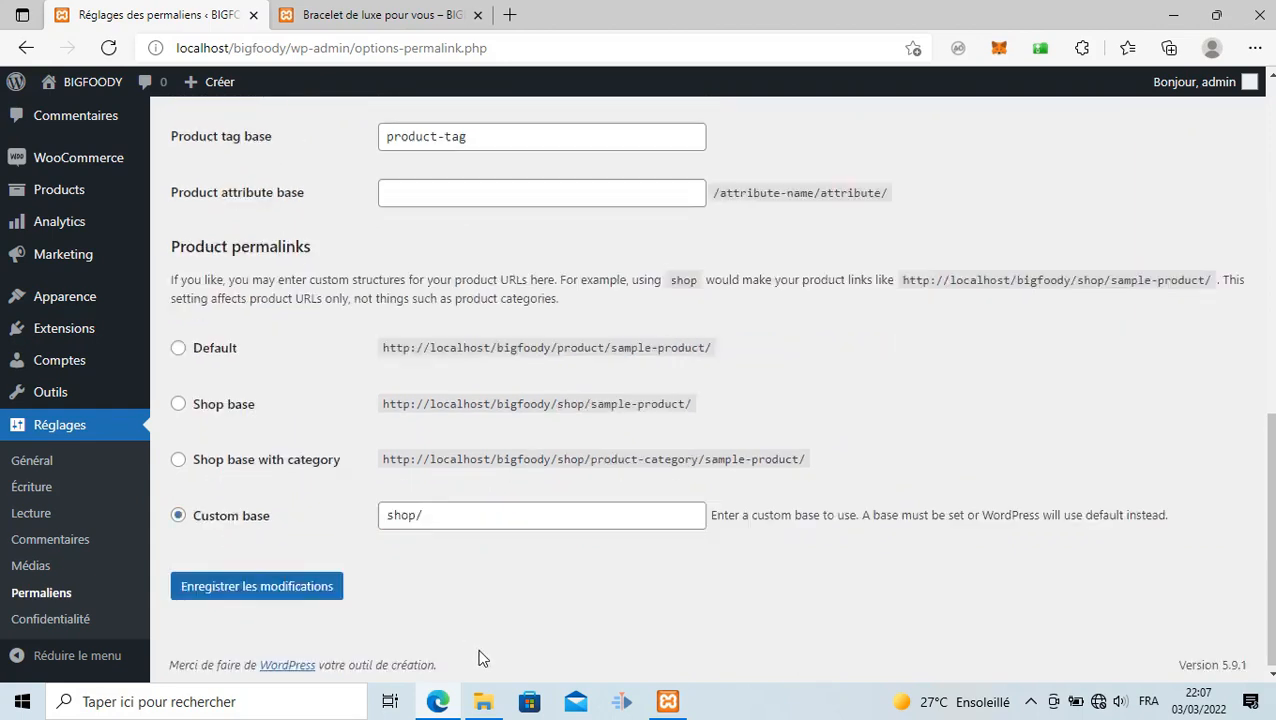
pyautogui.click(209, 587)
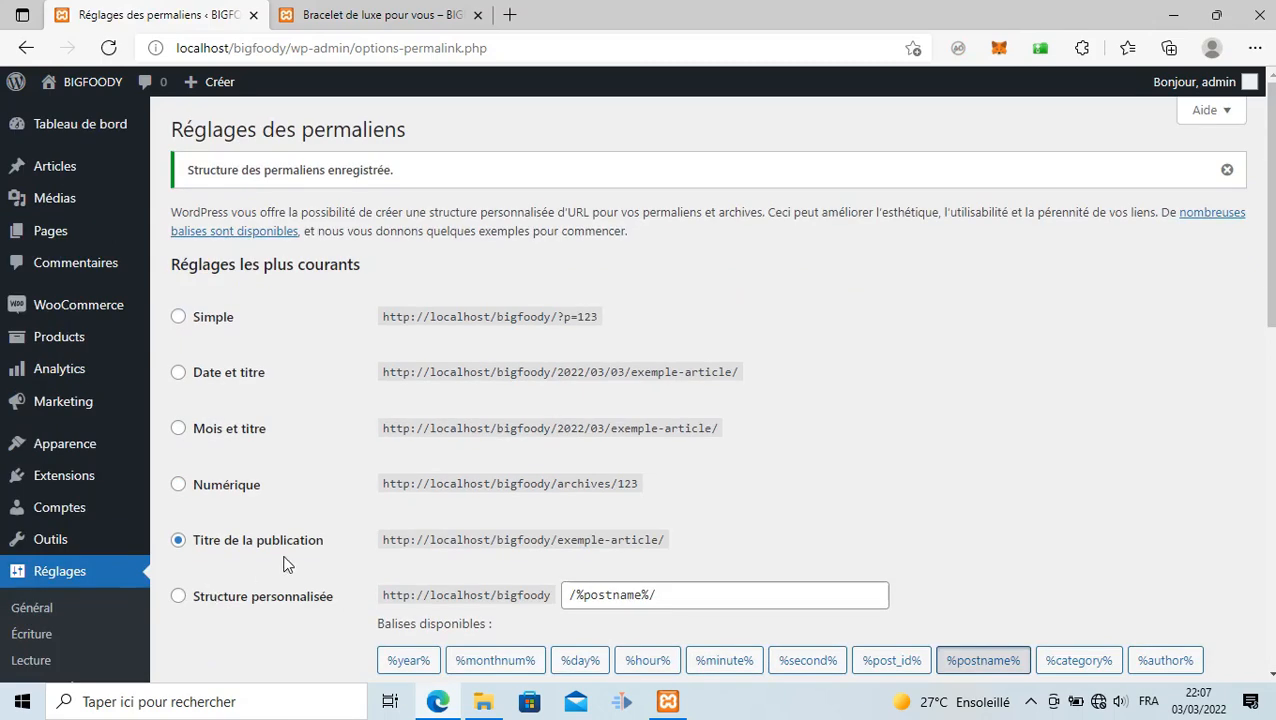
# Return to the shop homepage on the public site and check the page and URL of Bracelet de luxe pour vous
pyautogui.click(383, 14)
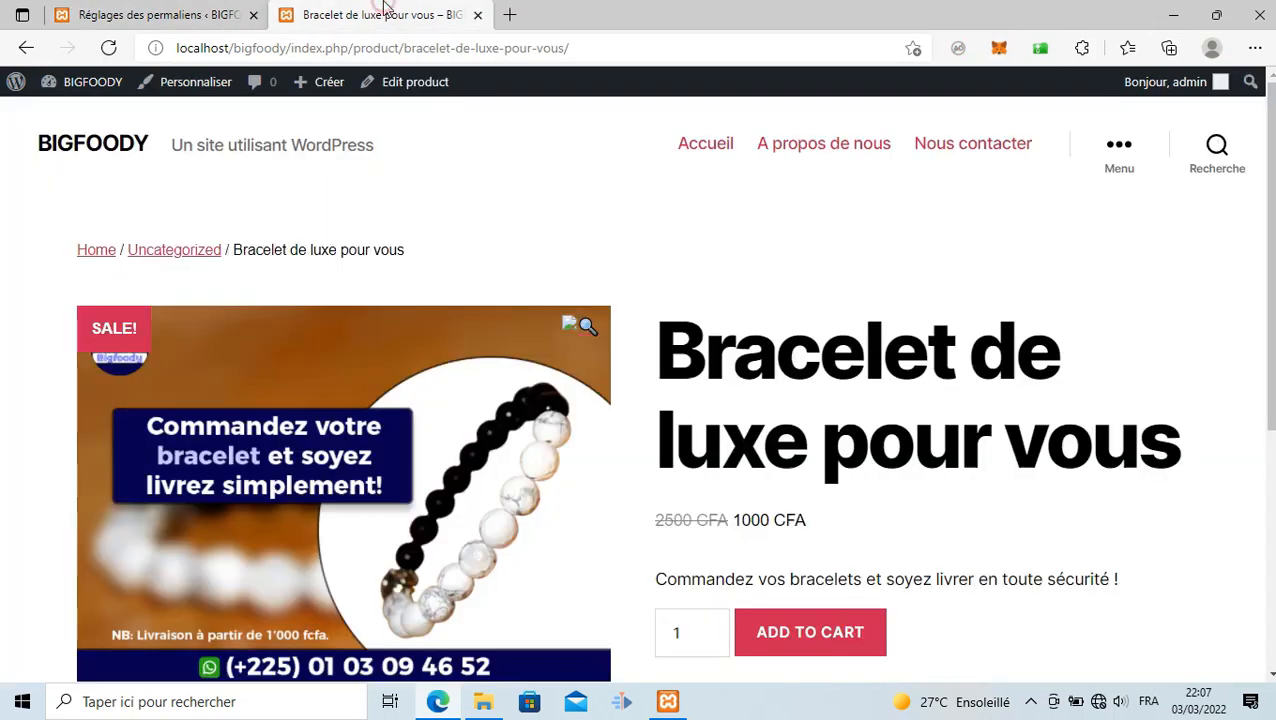
pyautogui.click(690, 143)
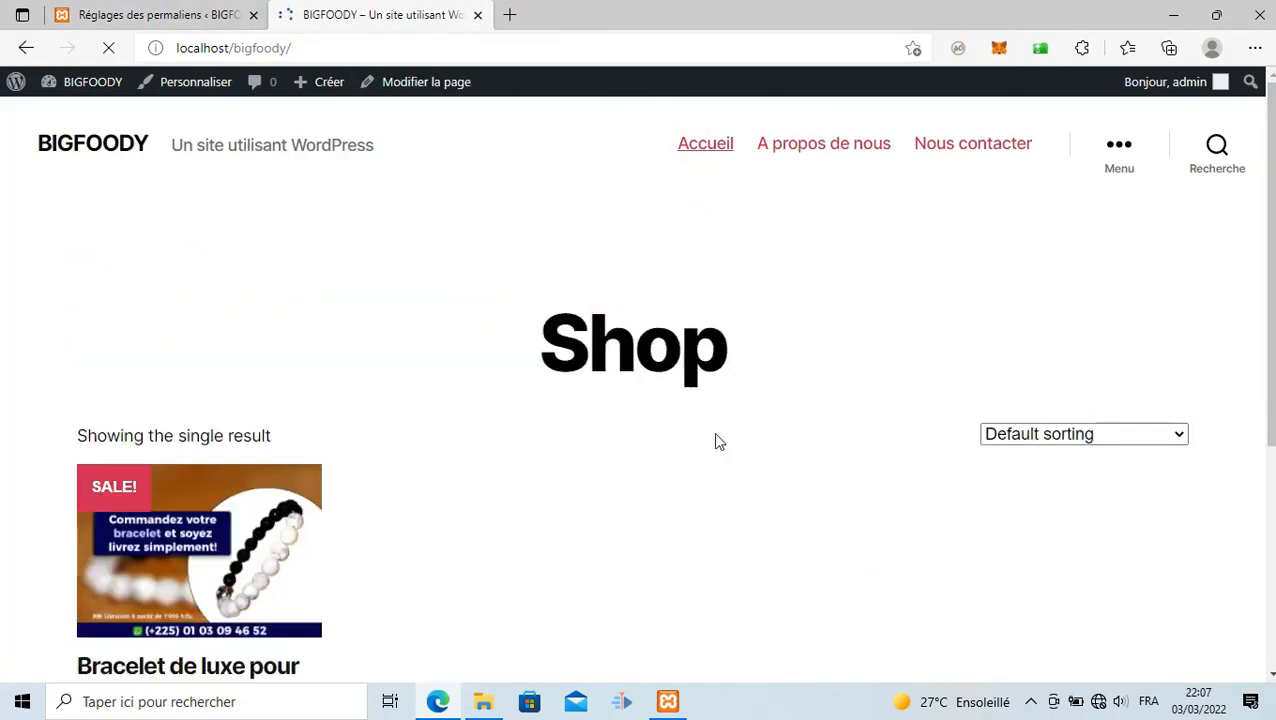
pyautogui.scroll(-3, 620, 460)
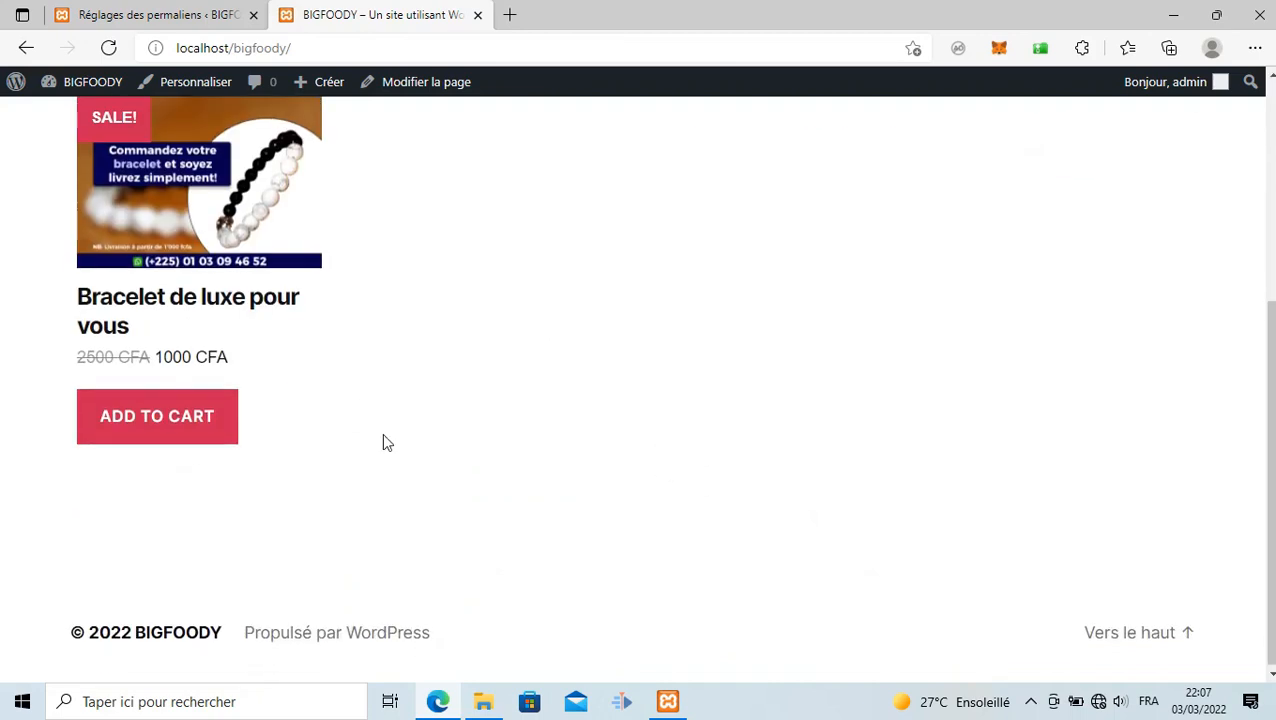
pyautogui.click(171, 303)
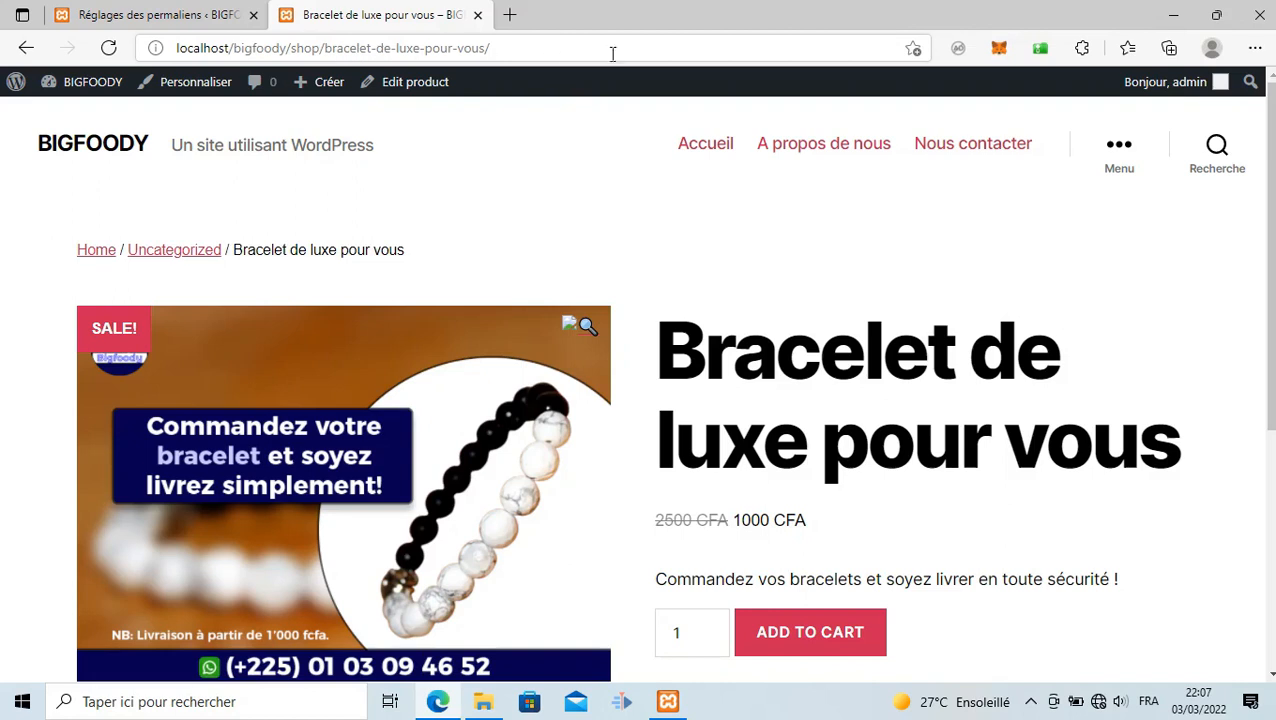
pyautogui.scroll(-4, 1025, 410)
pyautogui.scroll(3, 1026, 415)
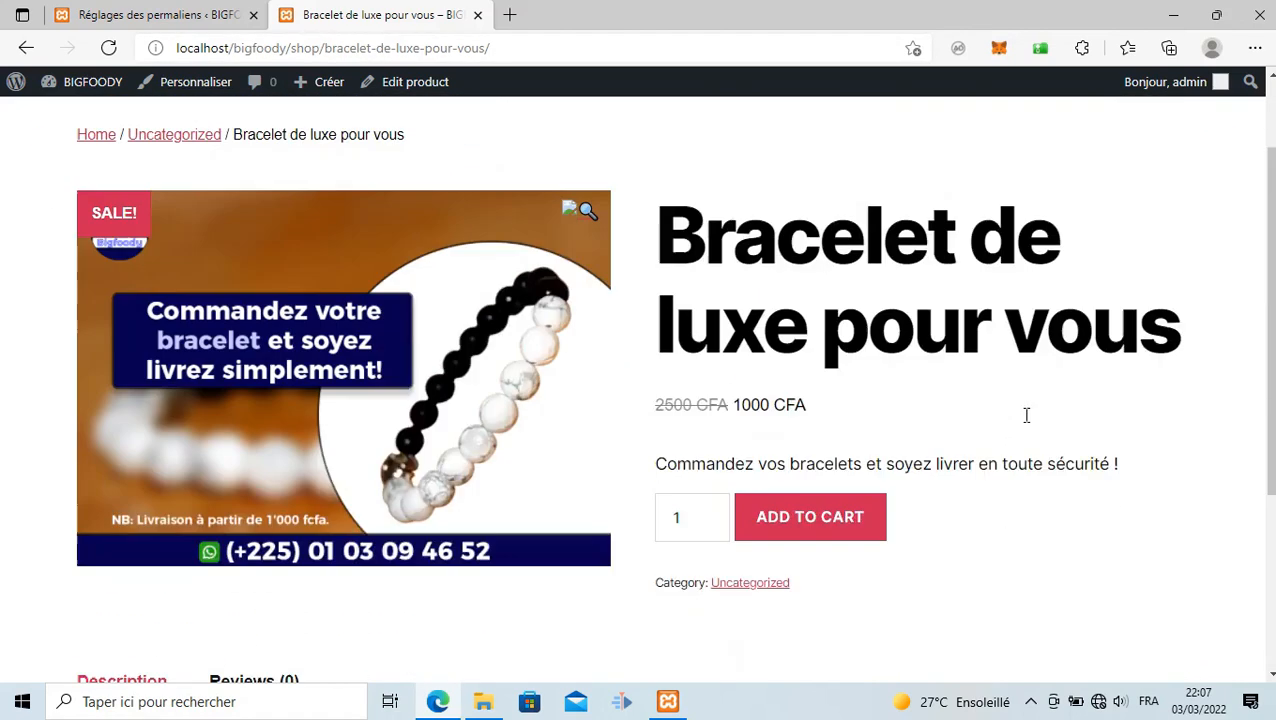
pyautogui.scroll(2, 1026, 415)
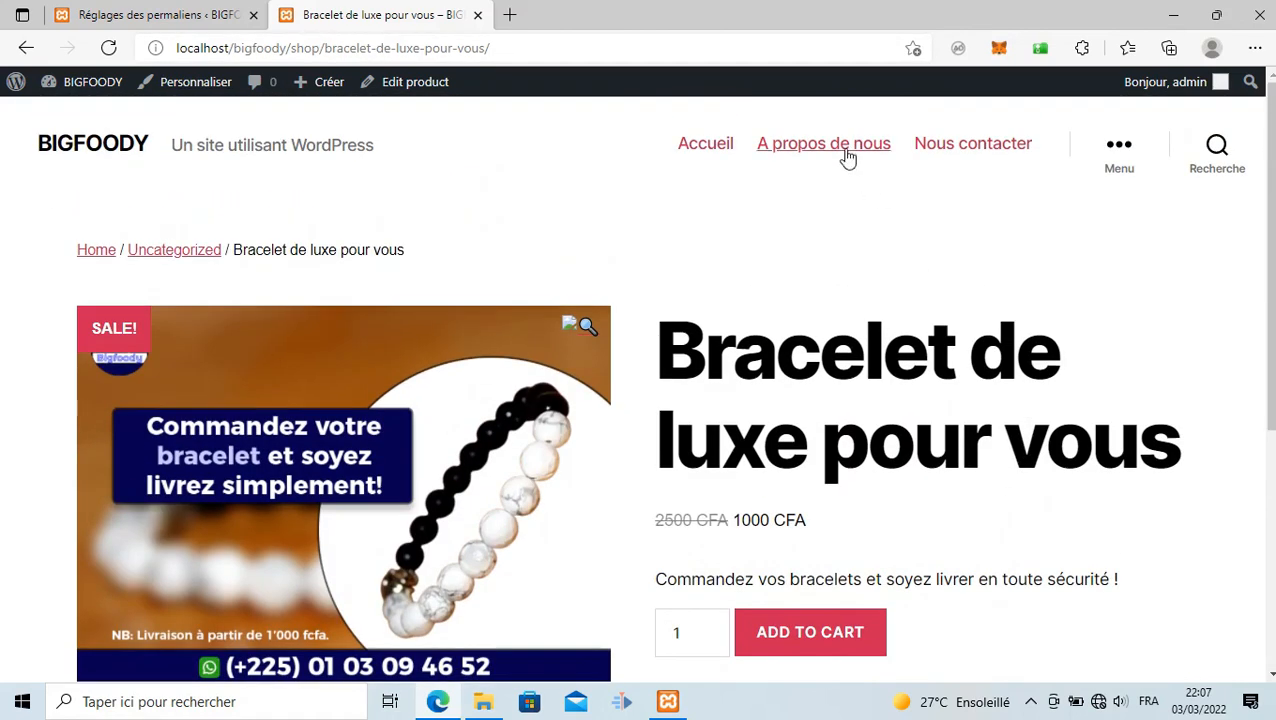
# Visit the A propos de nous and Nous contacter pages from the site menu and look over the Nous contacter page's content
pyautogui.click(846, 157)
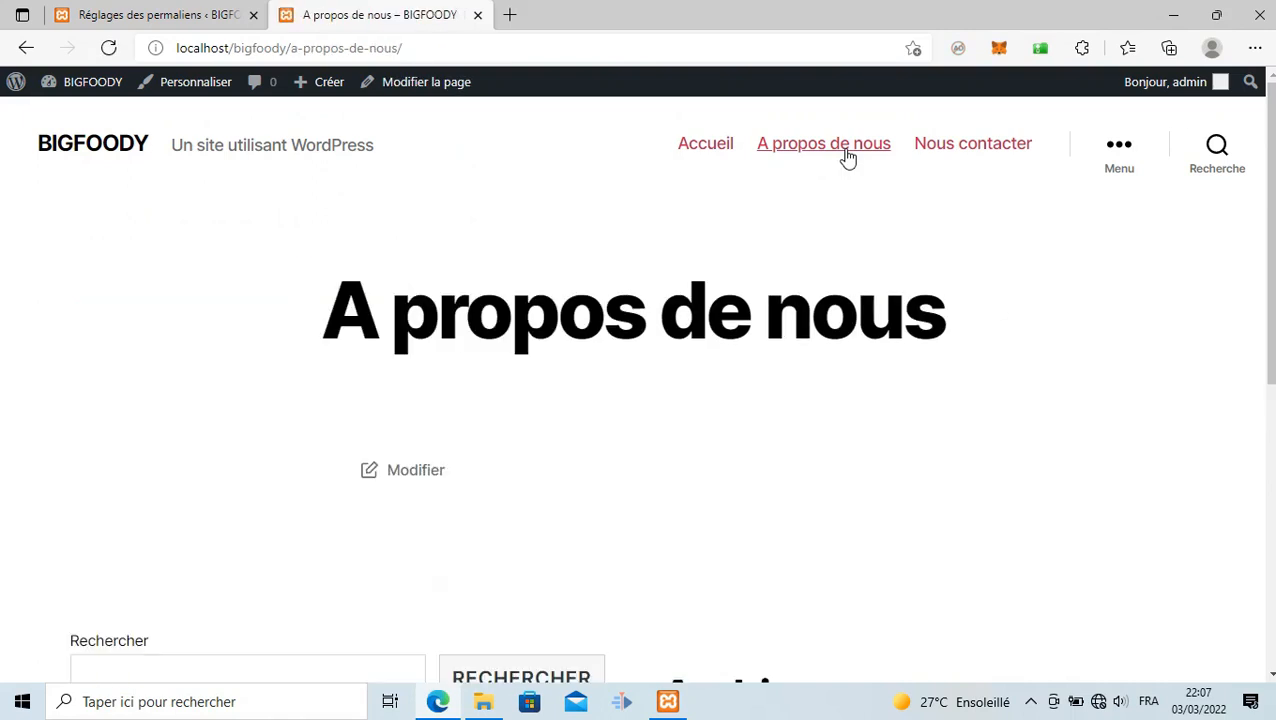
pyautogui.click(940, 150)
pyautogui.click(705, 147)
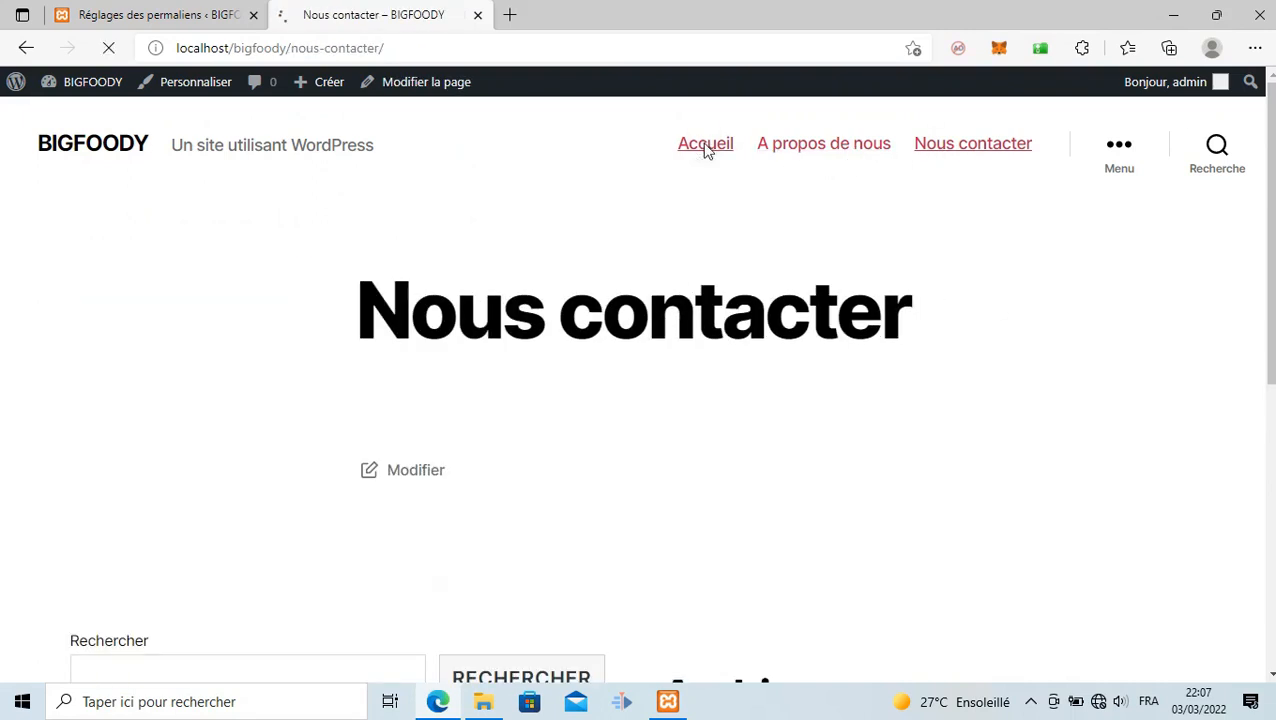
pyautogui.click(968, 145)
pyautogui.moveTo(362, 312); pyautogui.dragTo(1020, 305)
pyautogui.scroll(-5, 1050, 400)
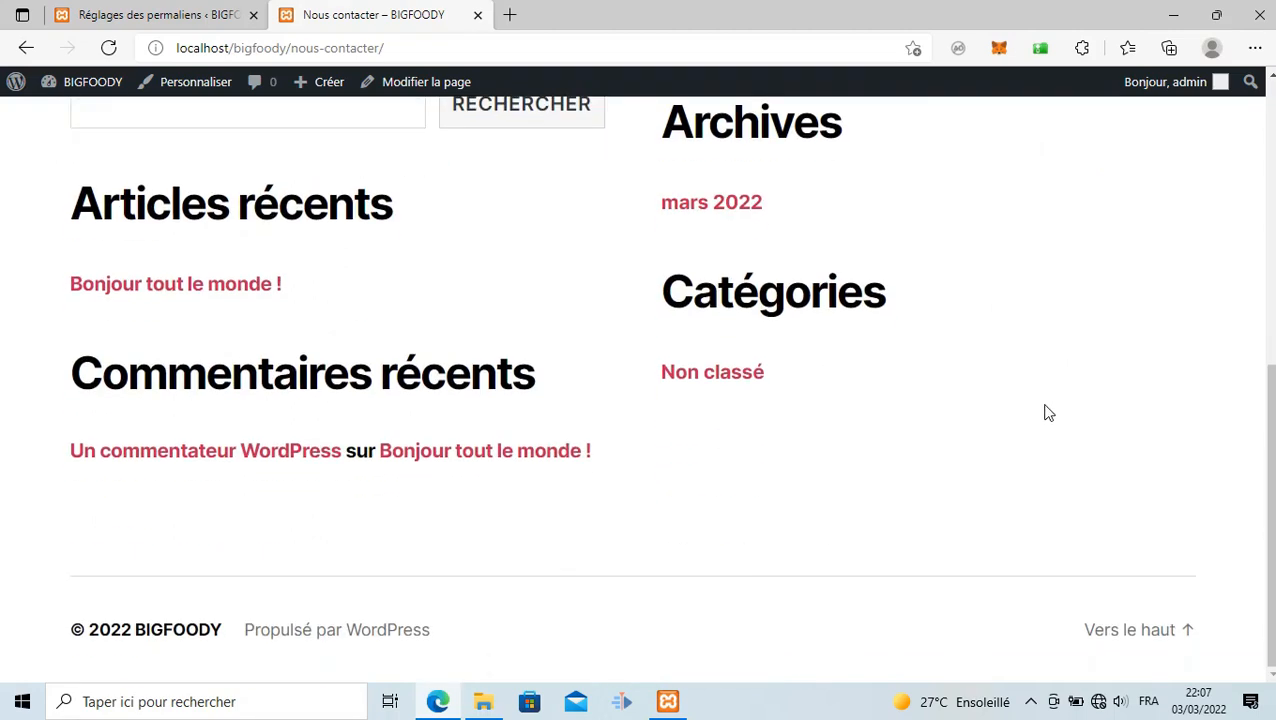
pyautogui.scroll(5, 986, 468)
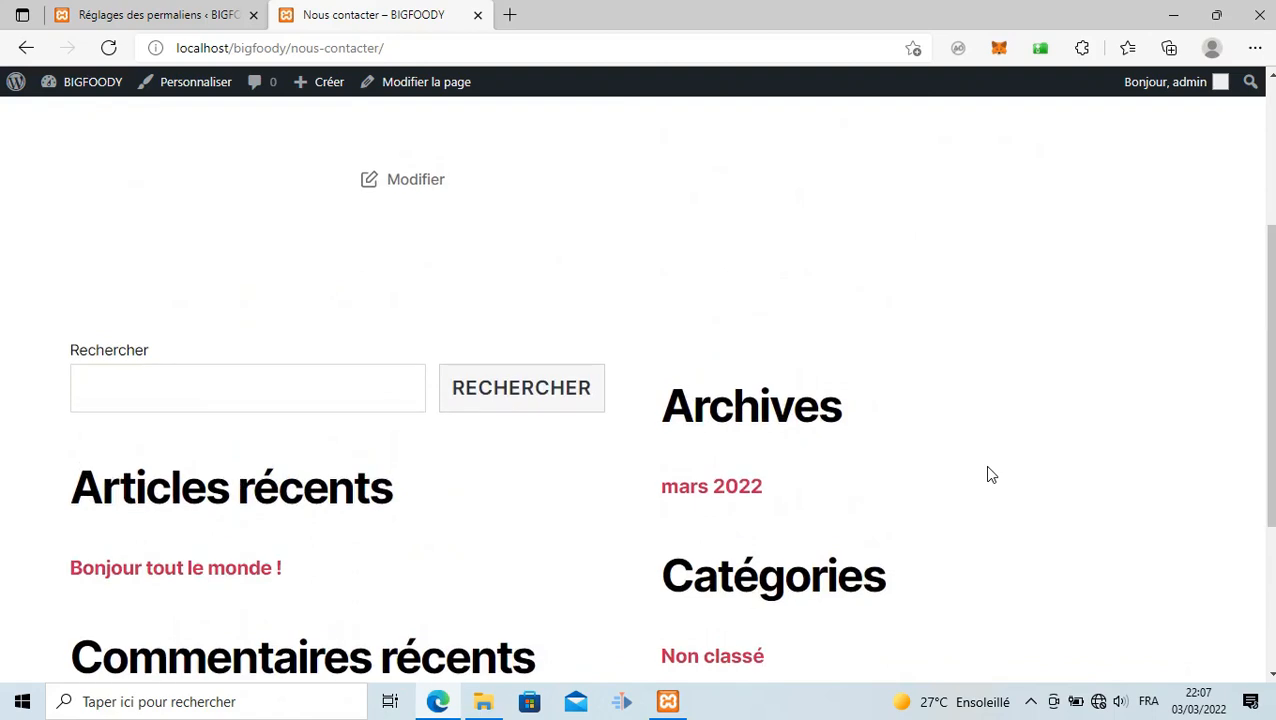
# Return to the WordPress admin and open the upload form for adding a new extension
pyautogui.click(155, 14)
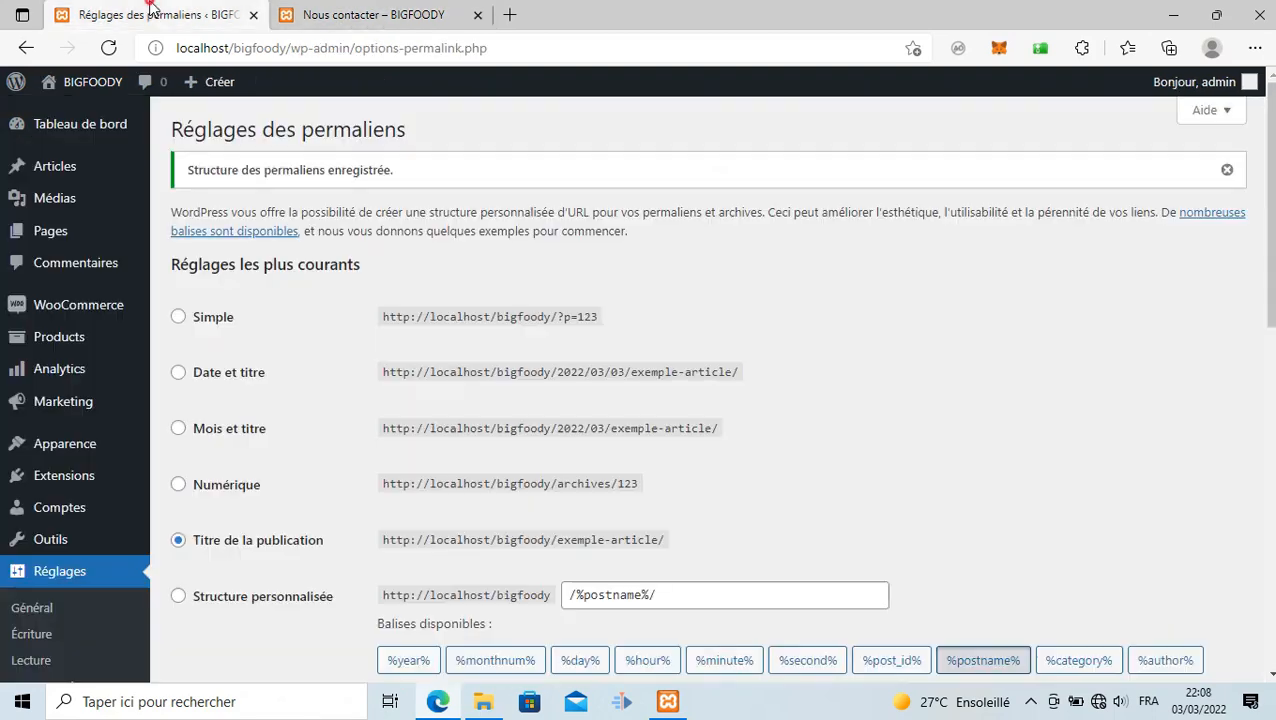
pyautogui.scroll(-8, 56, 492)
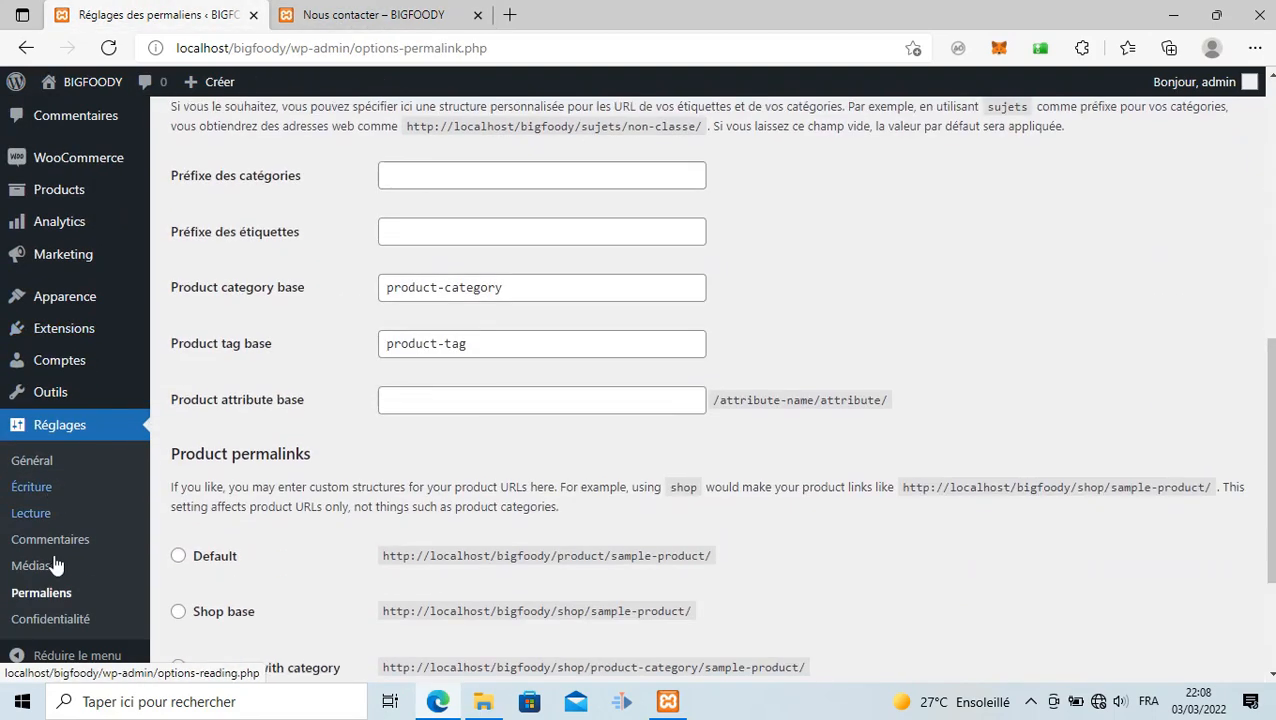
pyautogui.scroll(3, 56, 570)
pyautogui.moveTo(66, 478)
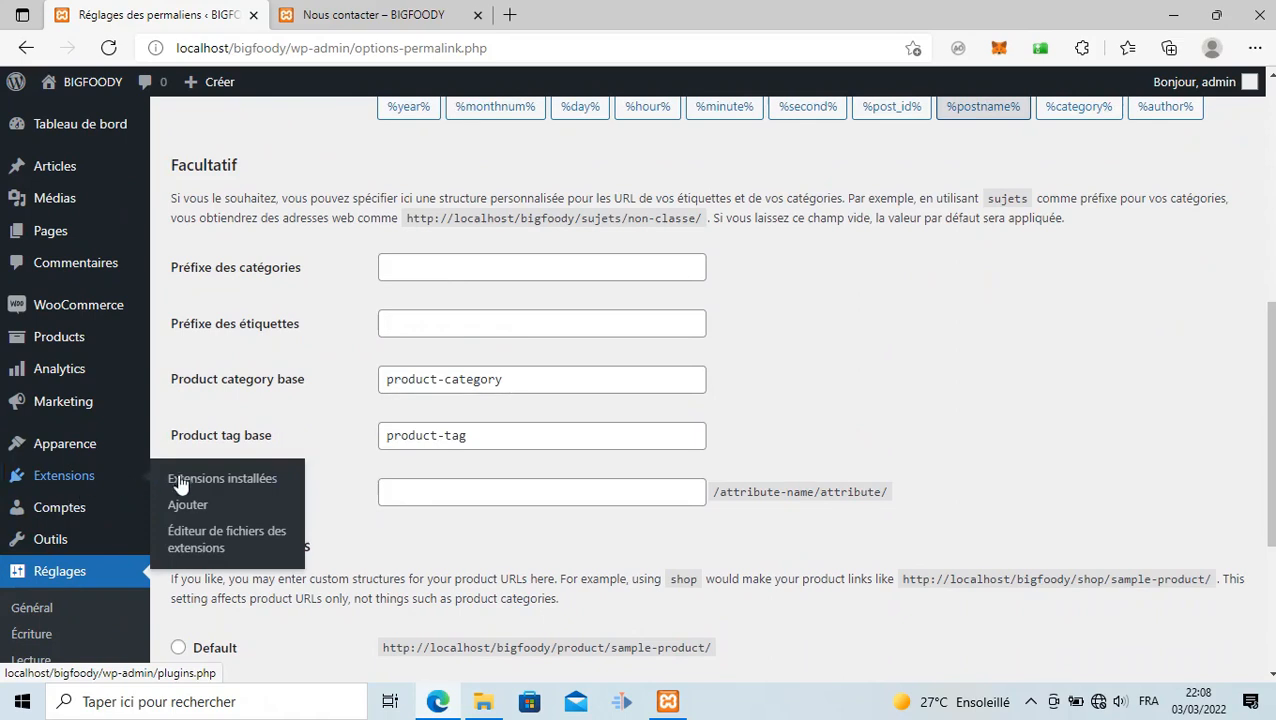
pyautogui.click(187, 508)
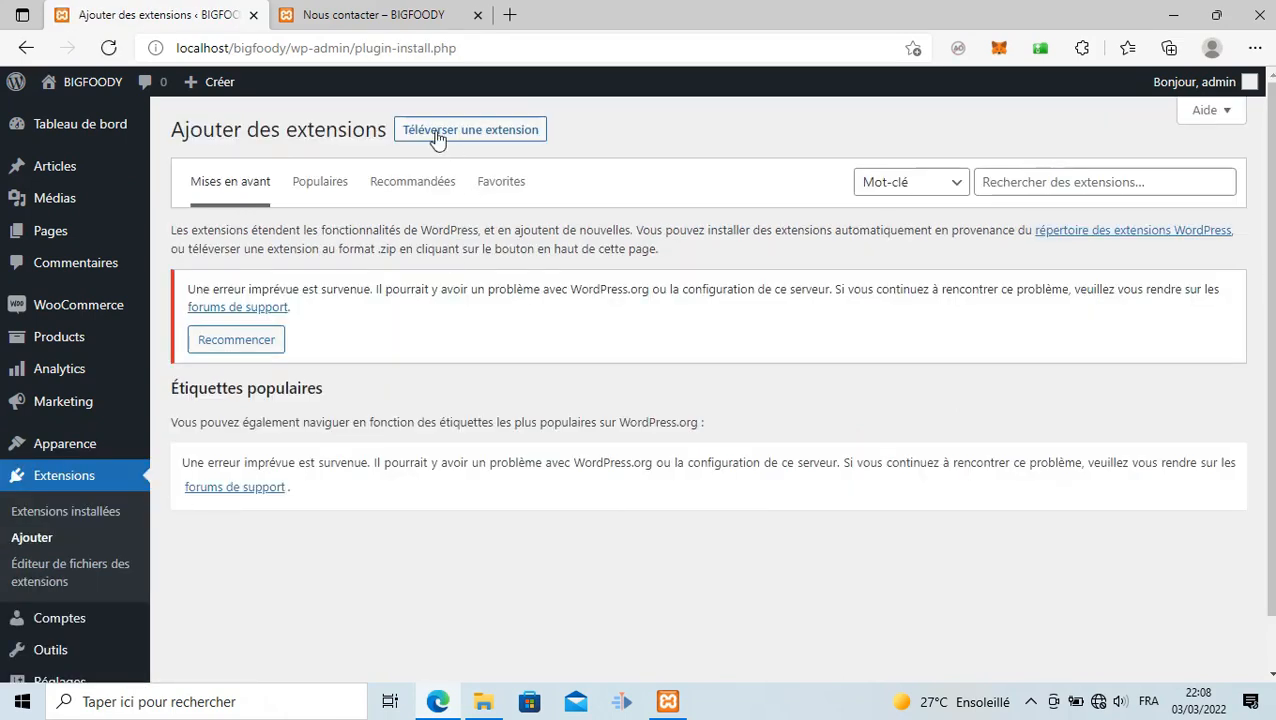
pyautogui.click(436, 138)
# Upload contact-form-7.5.5.6.zip from the wp pluggins folder in Téléchargements, then install and activate the extension
pyautogui.click(540, 302)
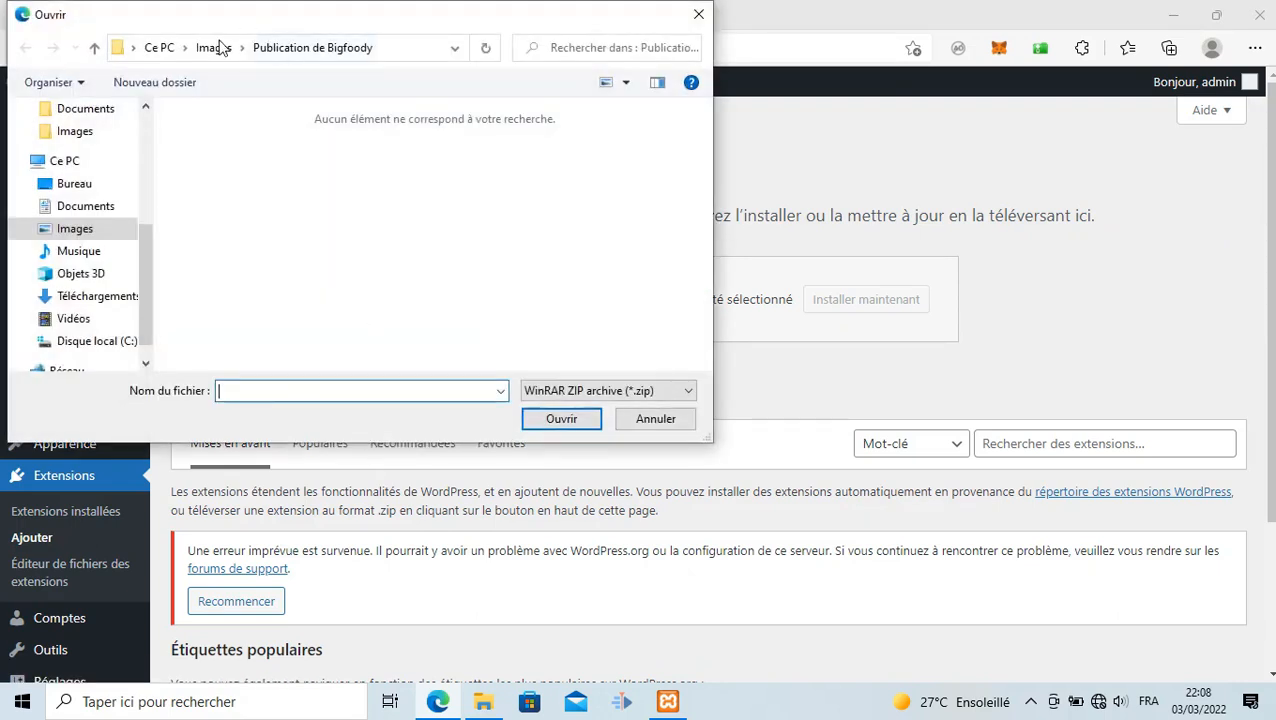
pyautogui.click(97, 296)
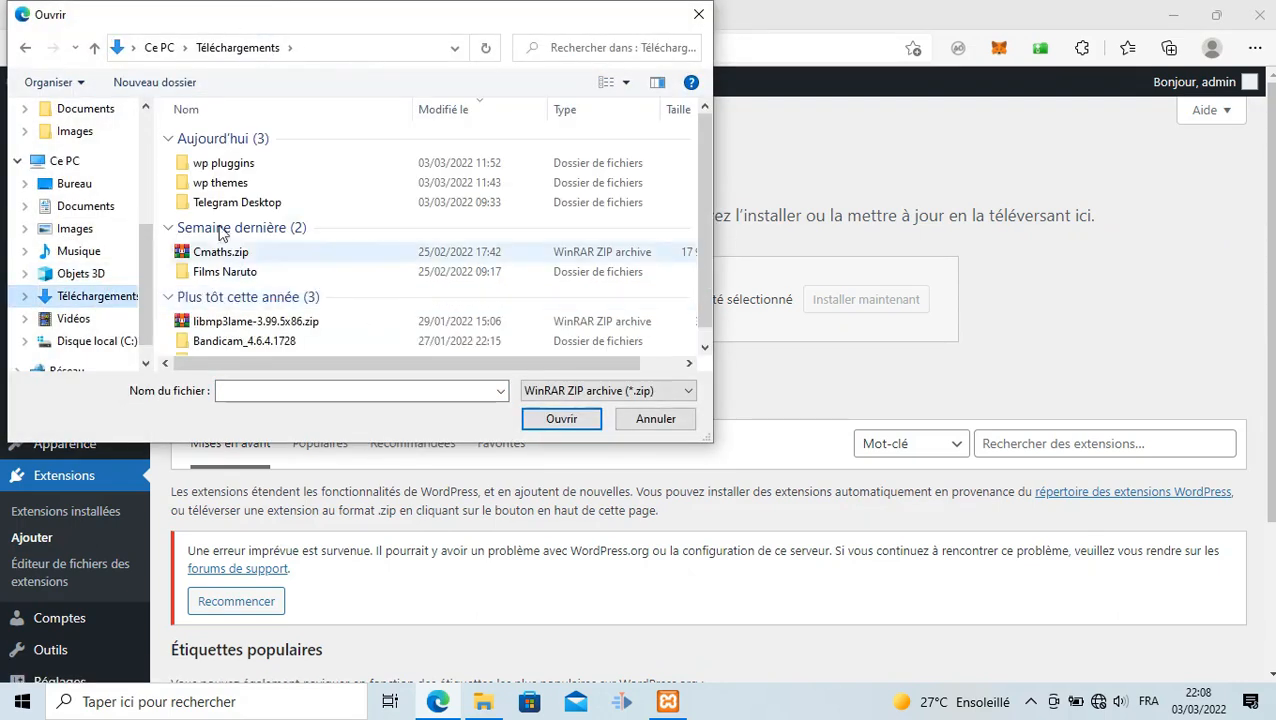
pyautogui.doubleClick(220, 163)
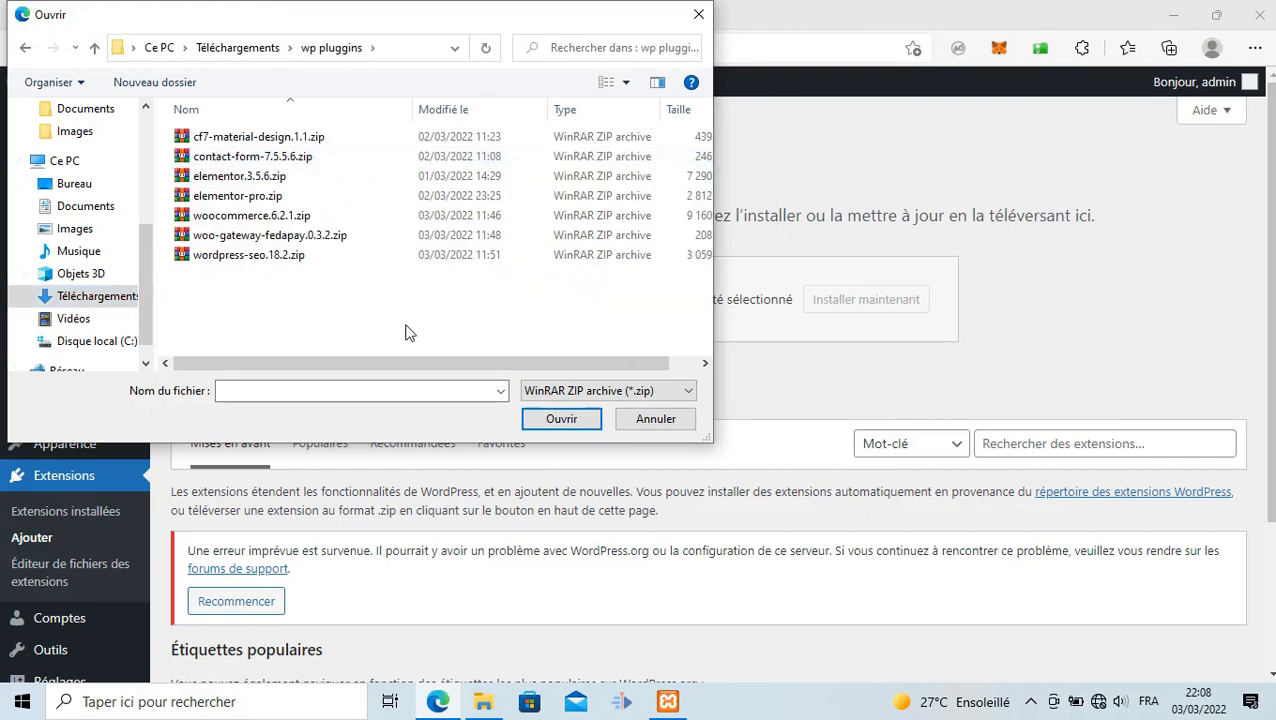
pyautogui.click(232, 160)
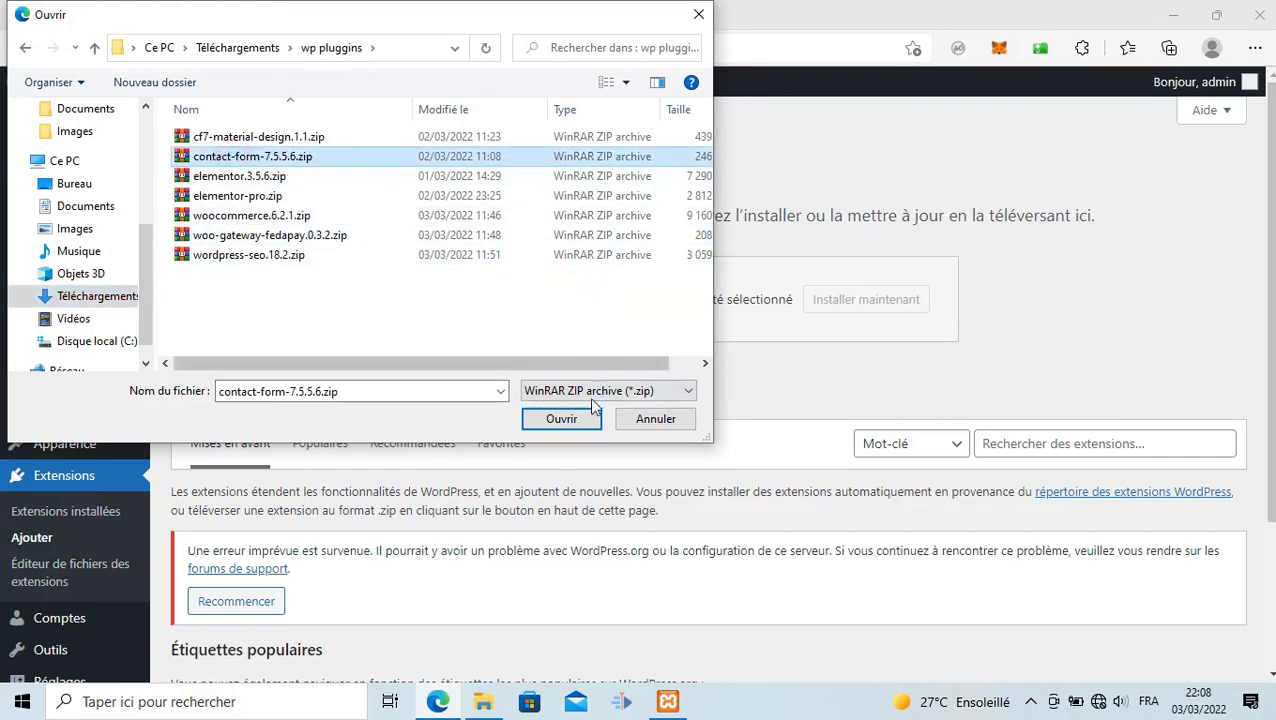
pyautogui.click(560, 420)
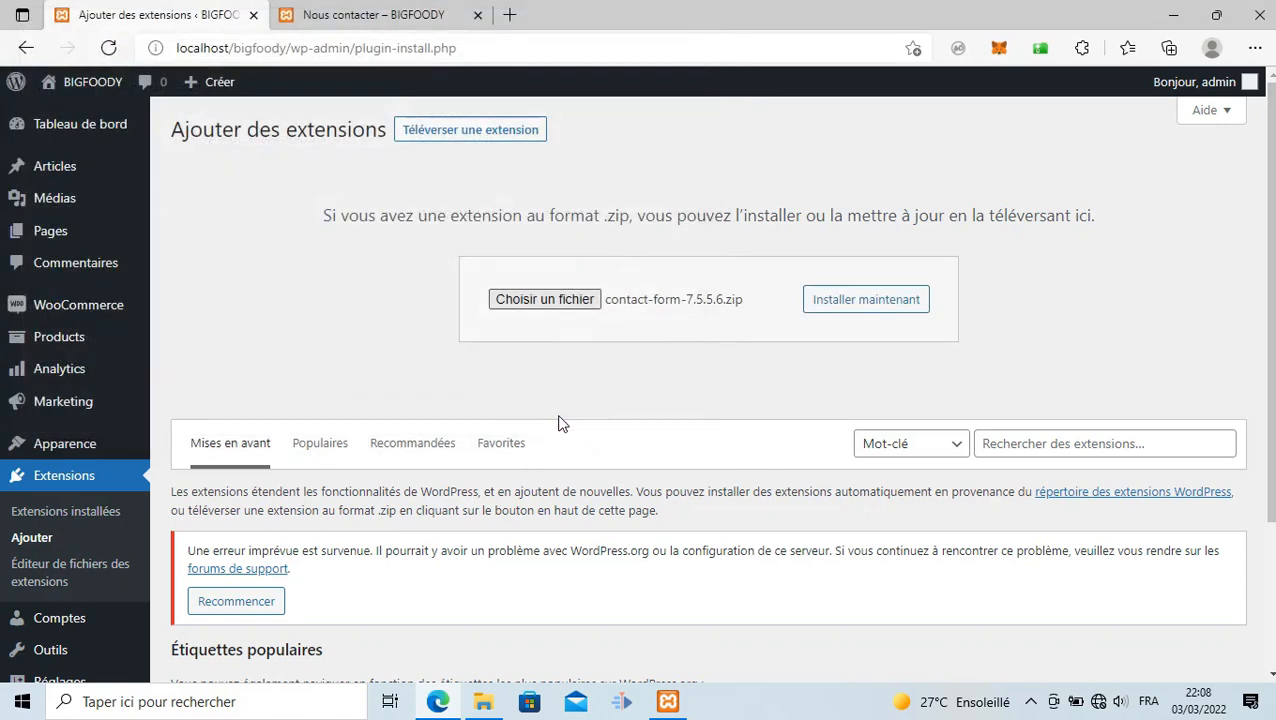
pyautogui.click(849, 302)
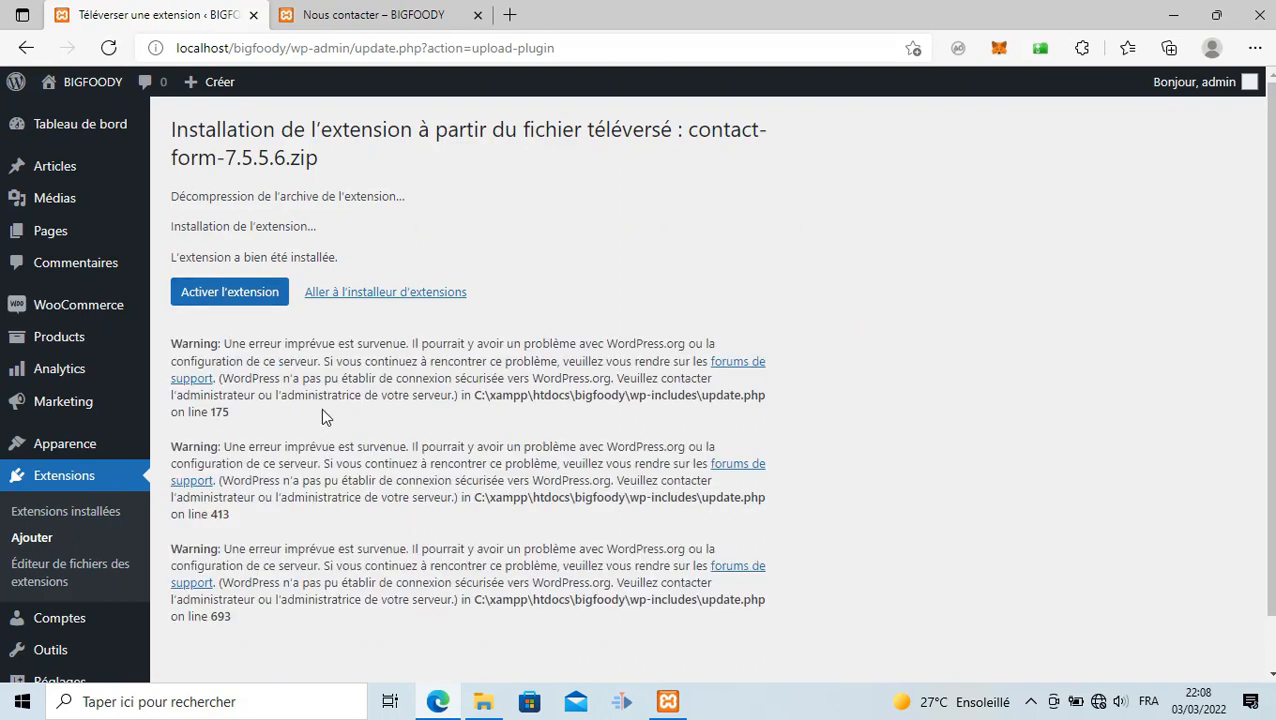
pyautogui.click(206, 296)
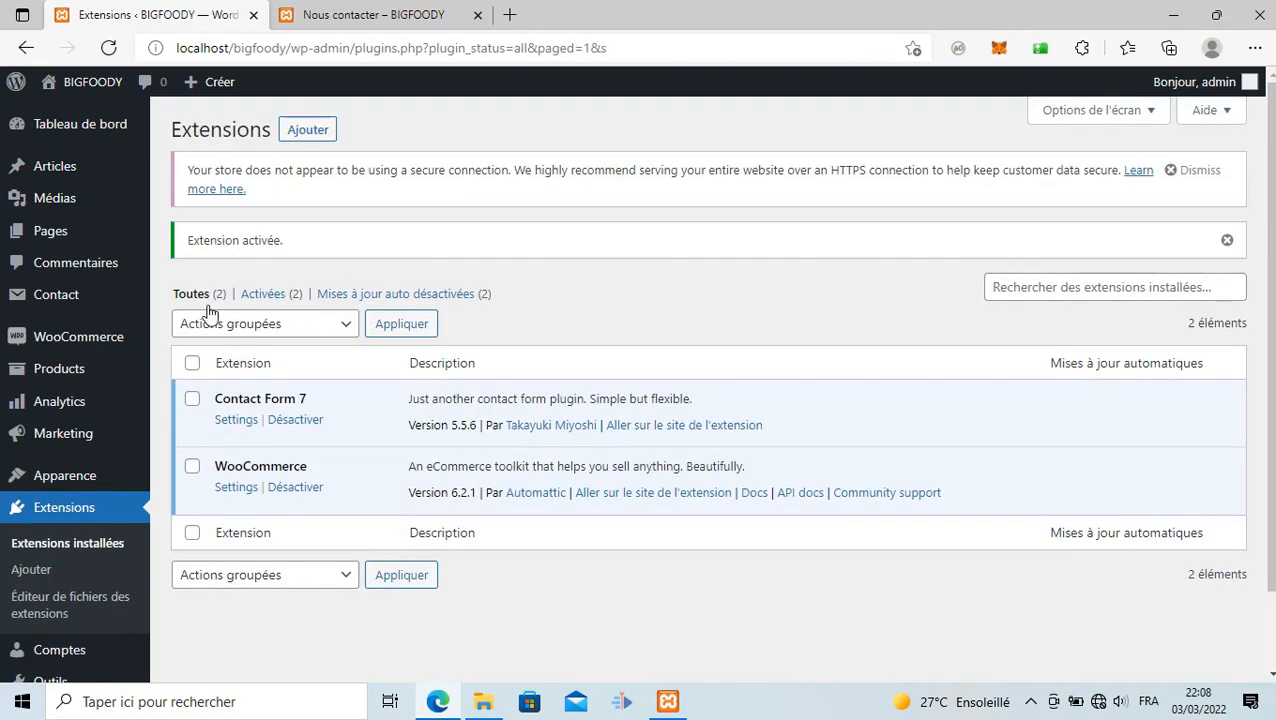
# Open Contact form 1 from the list of contact forms for editing
pyautogui.scroll(-1, 120, 494)
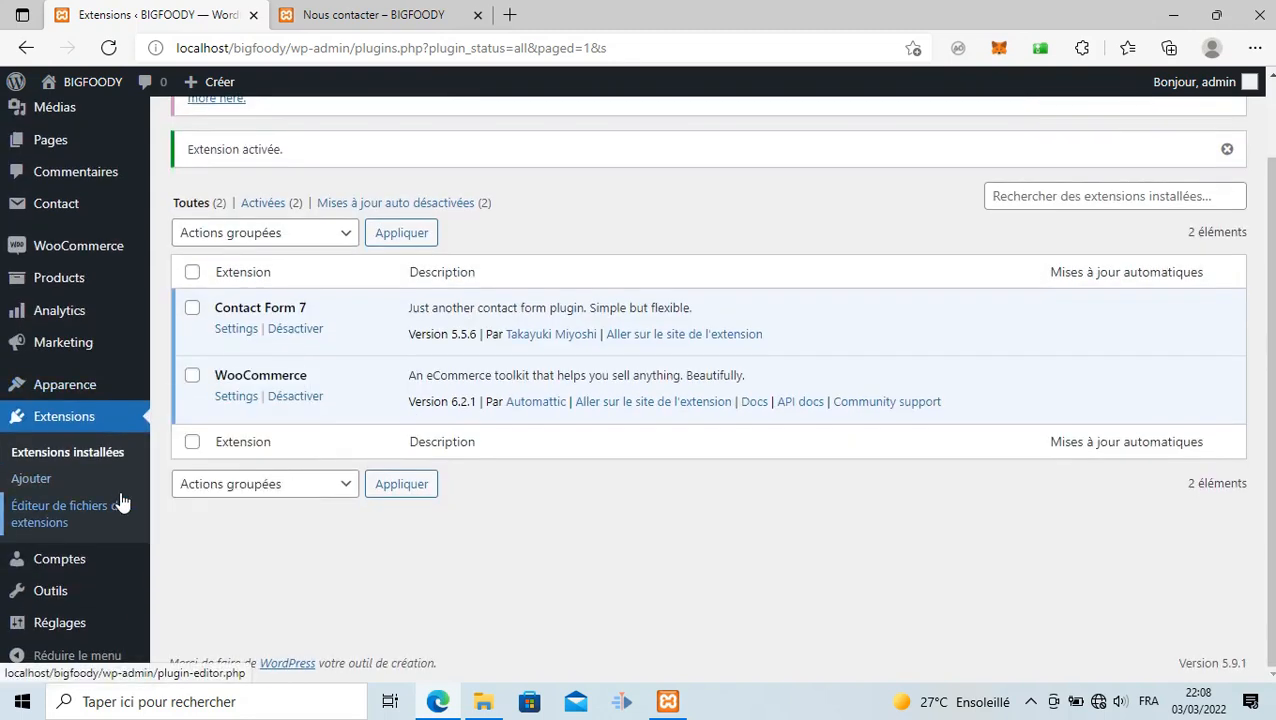
pyautogui.scroll(1, 40, 498)
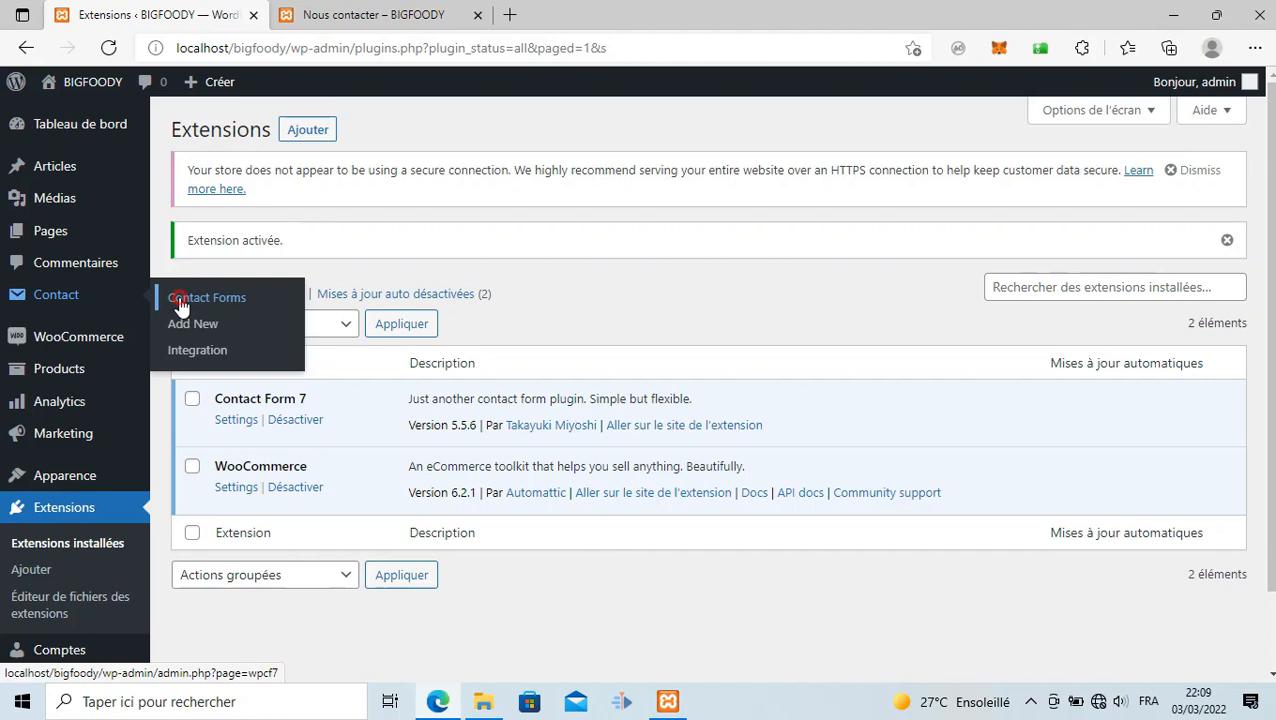
pyautogui.click(180, 300)
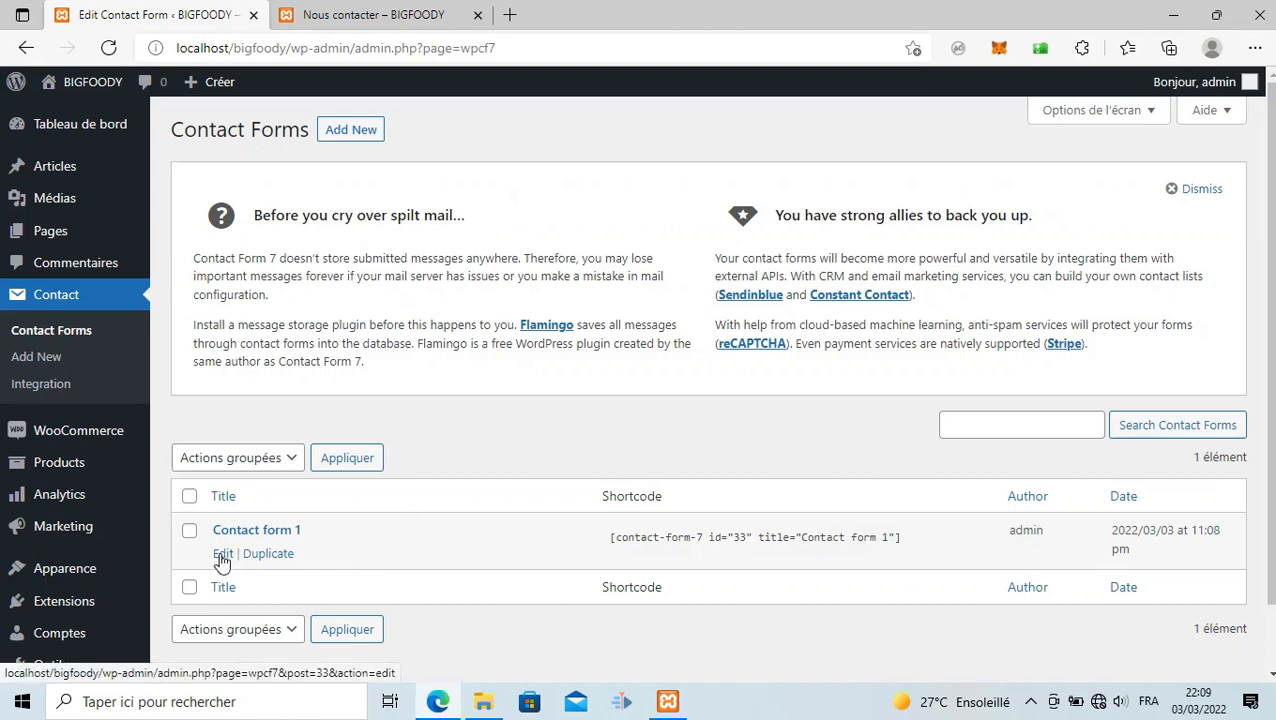
pyautogui.click(246, 532)
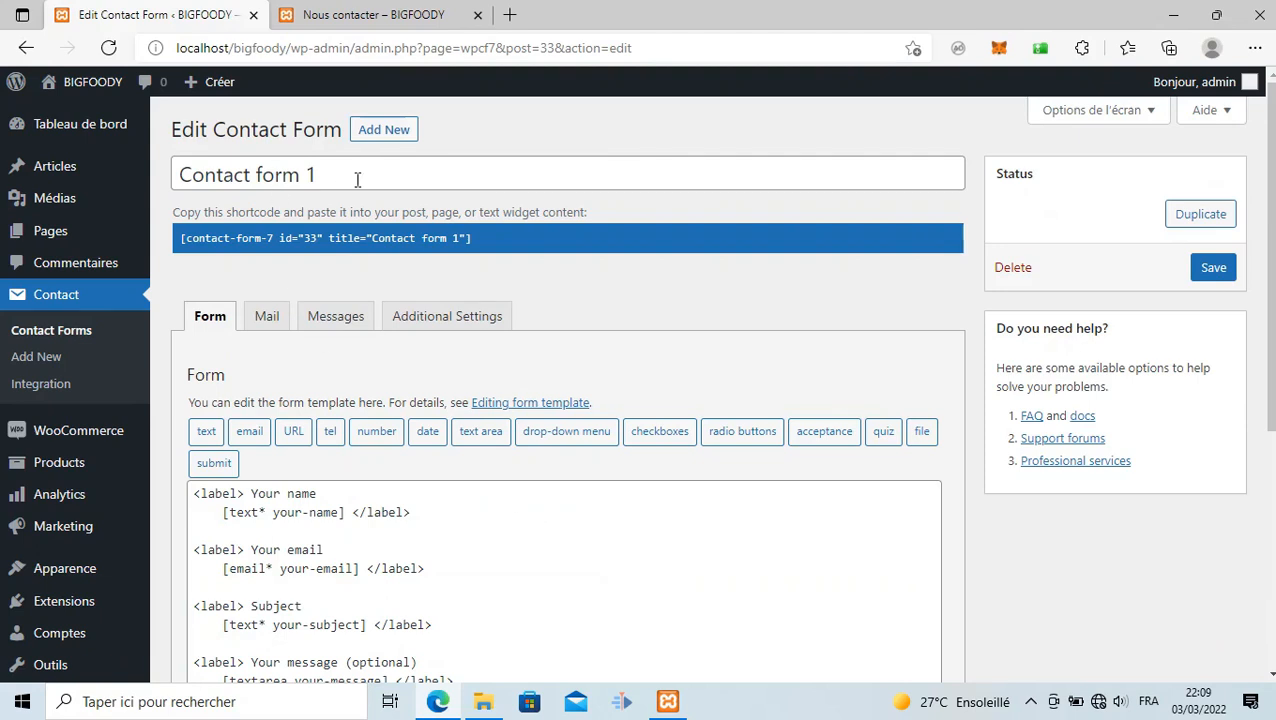
# Rename the contact form as Formulaire de contact
pyautogui.moveTo(357, 179); pyautogui.dragTo(165, 180)
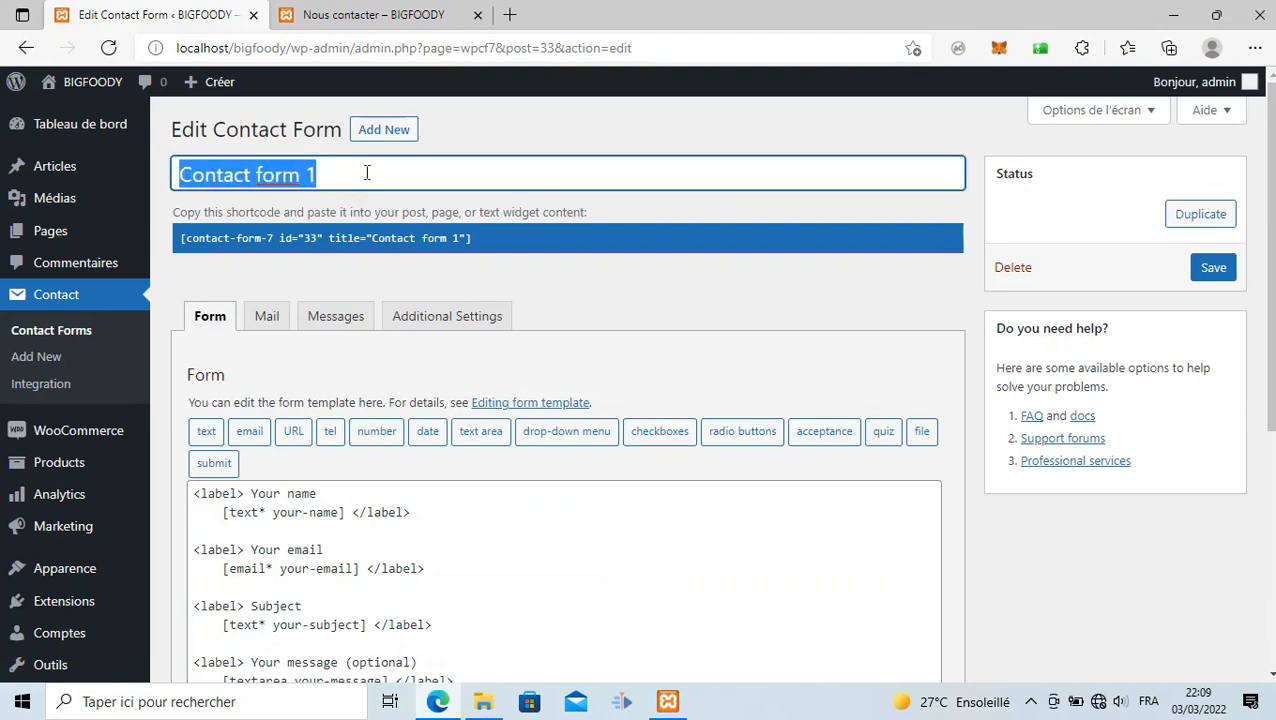
pyautogui.write('For')
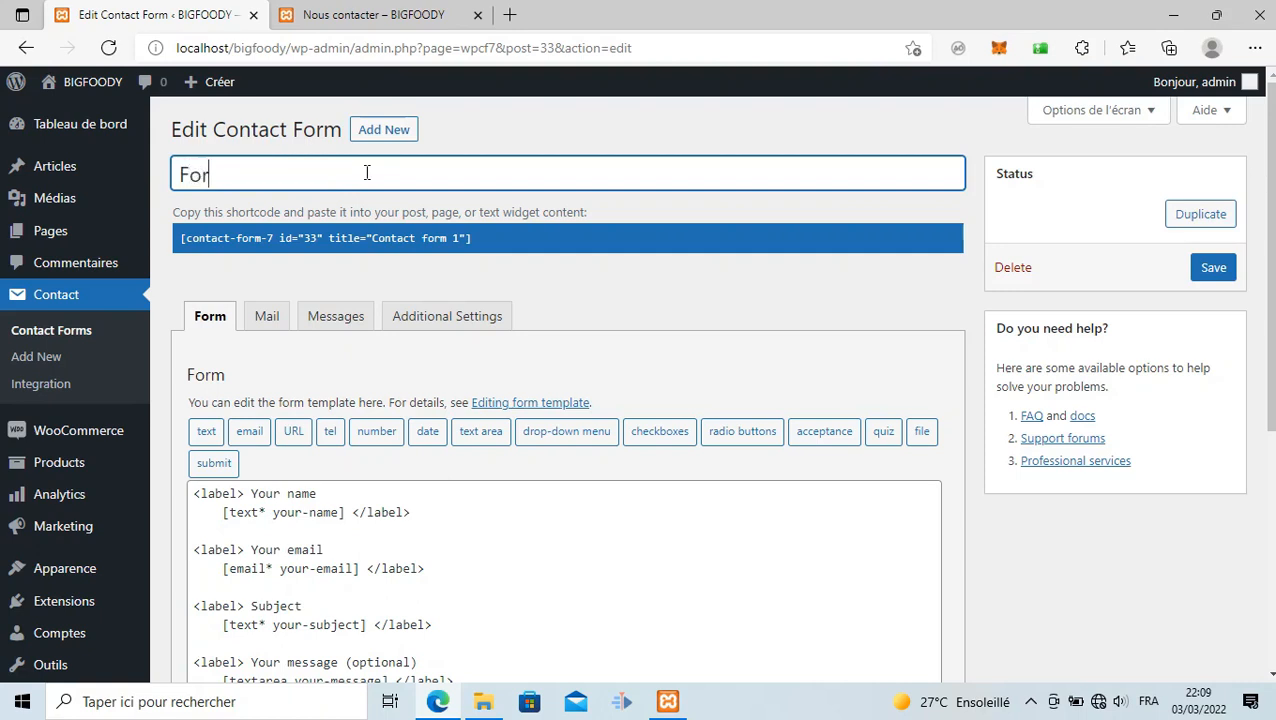
pyautogui.write('mulaire ')
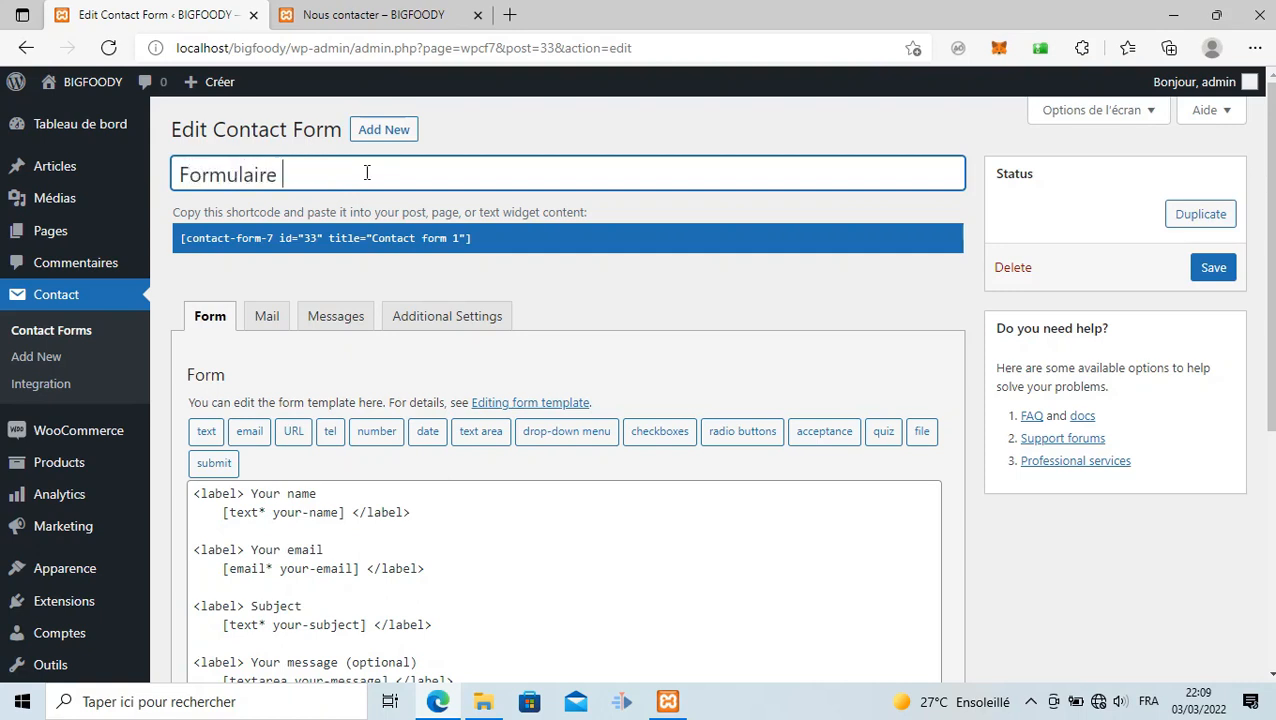
pyautogui.write('de contact')
pyautogui.click(620, 242)
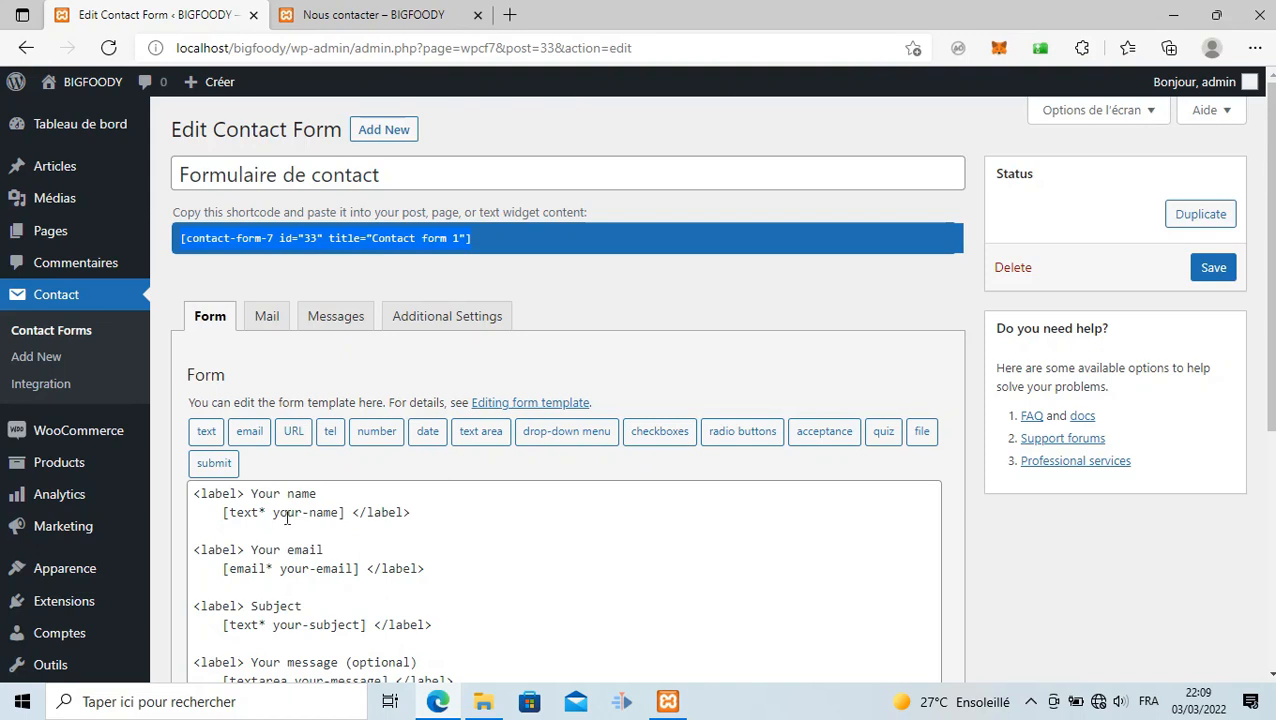
# Replace the Your name label in the form template with Votre nom et prénom
pyautogui.scroll(-3, 365, 530)
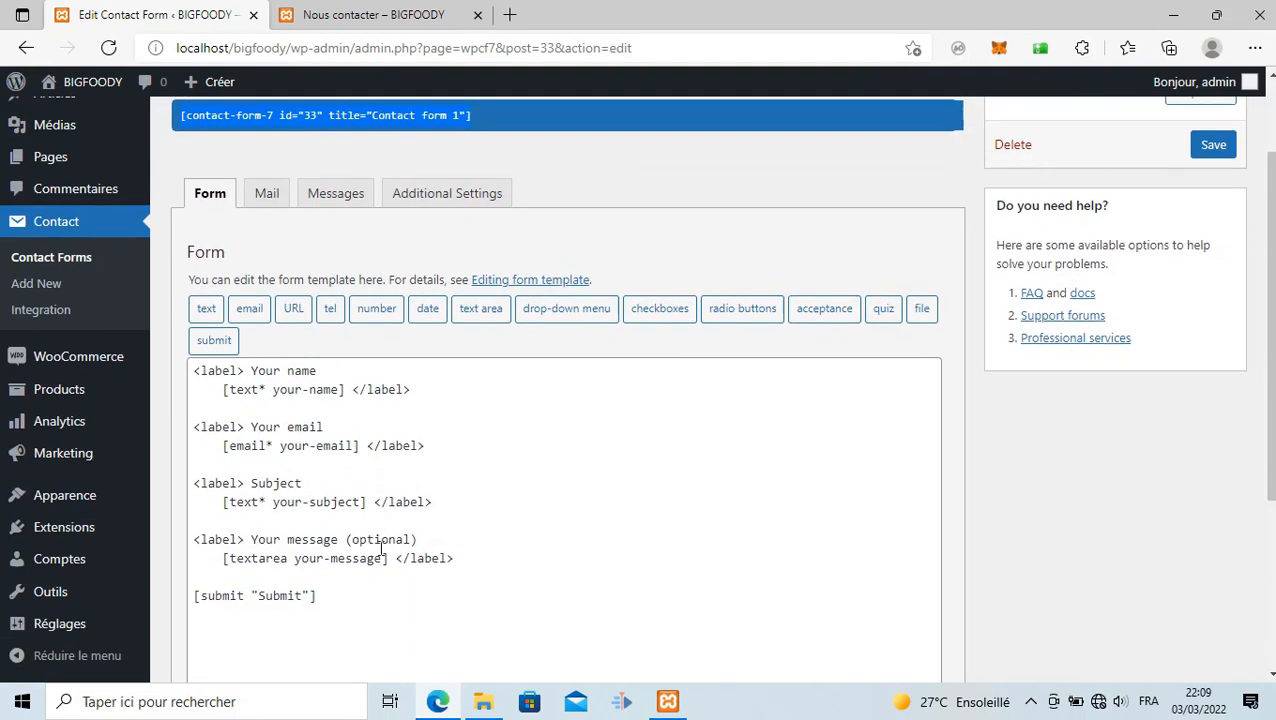
pyautogui.scroll(1, 380, 550)
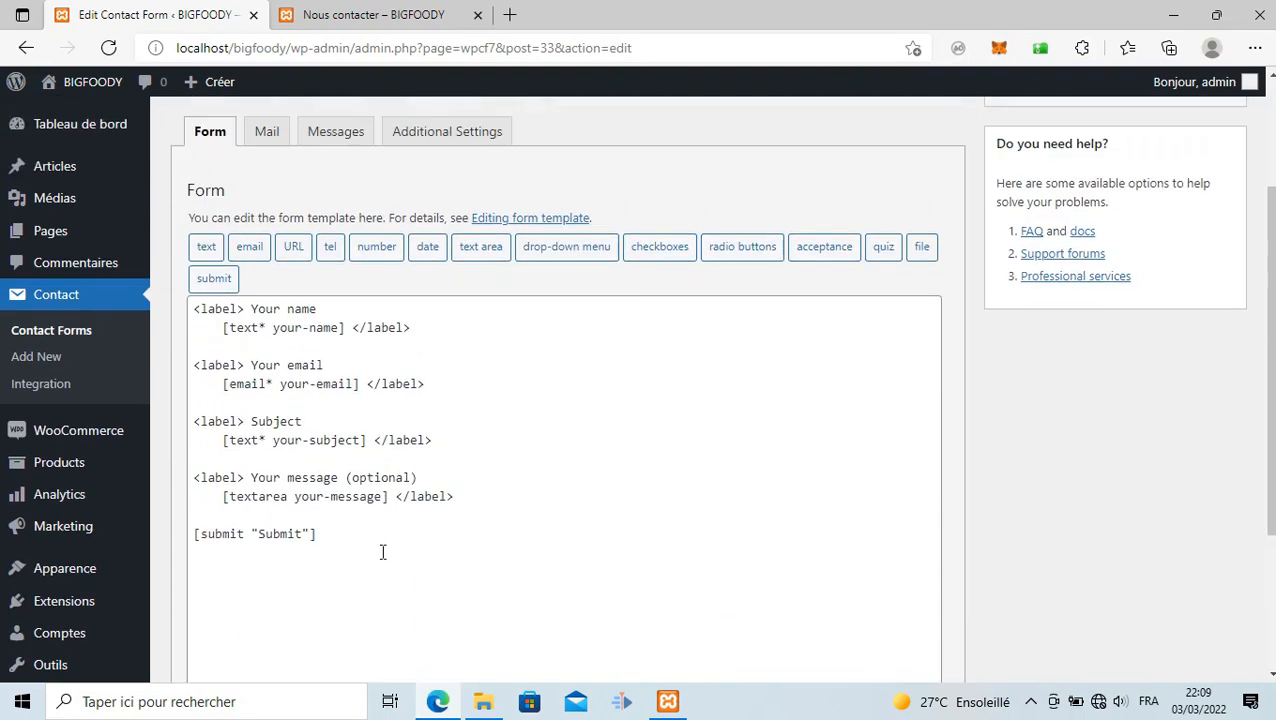
pyautogui.click(251, 309)
pyautogui.moveTo(251, 309); pyautogui.dragTo(317, 310)
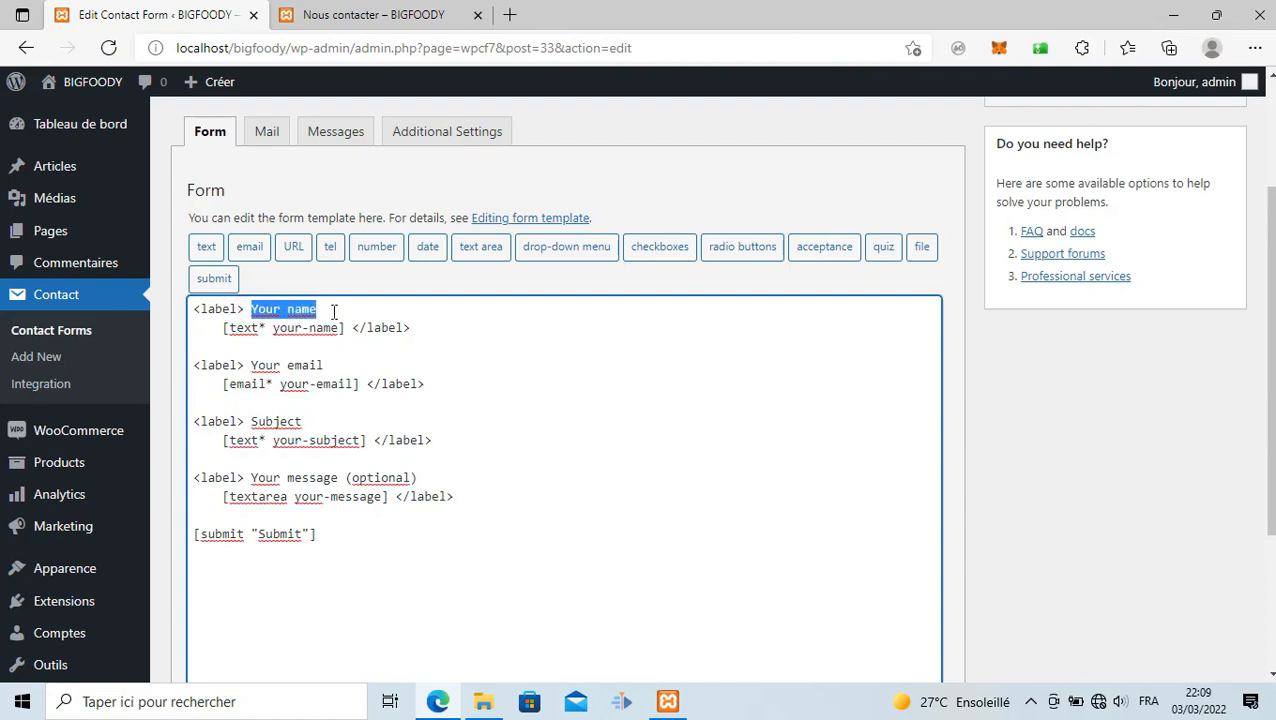
pyautogui.write('Vo')
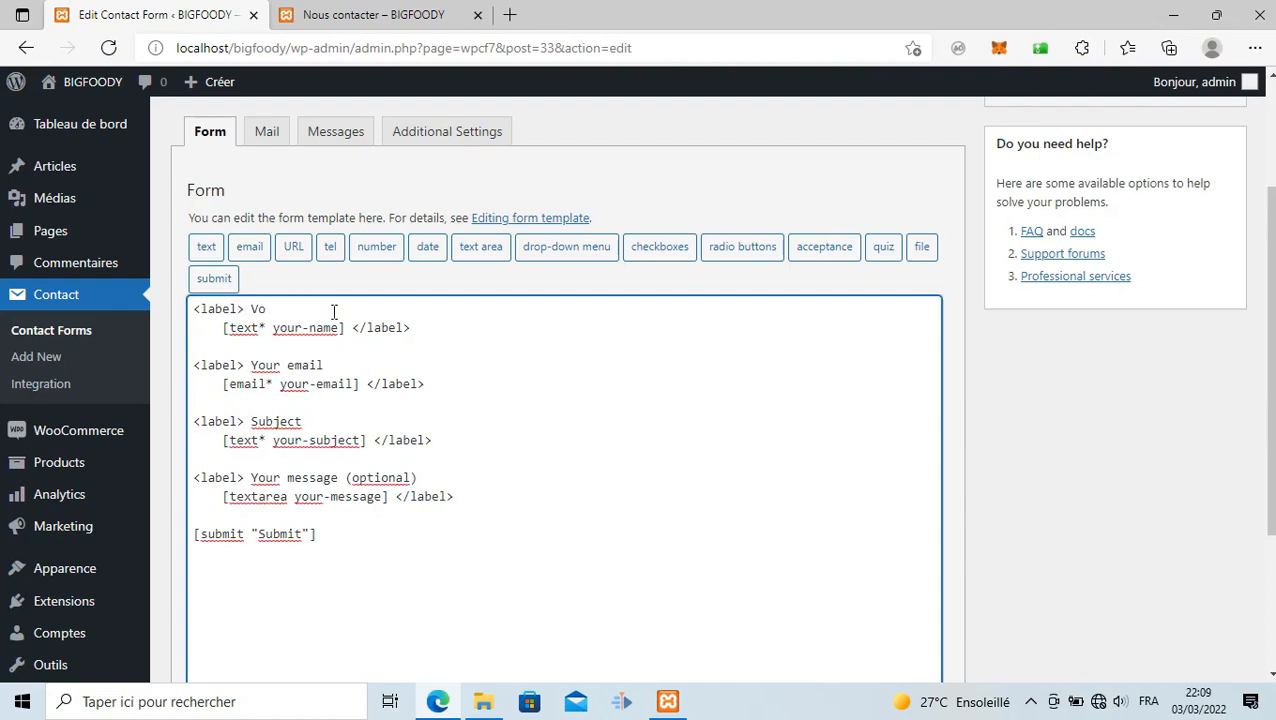
pyautogui.write('tre nom et prénom')
# Change the email field's label in the form template to Votre adresse email
pyautogui.press('Down')
pyautogui.press('Down')
pyautogui.press('Down')
pyautogui.press('BackSpace')
pyautogui.press('BackSpace')
pyautogui.press('BackSpace')
pyautogui.press('BackSpace')
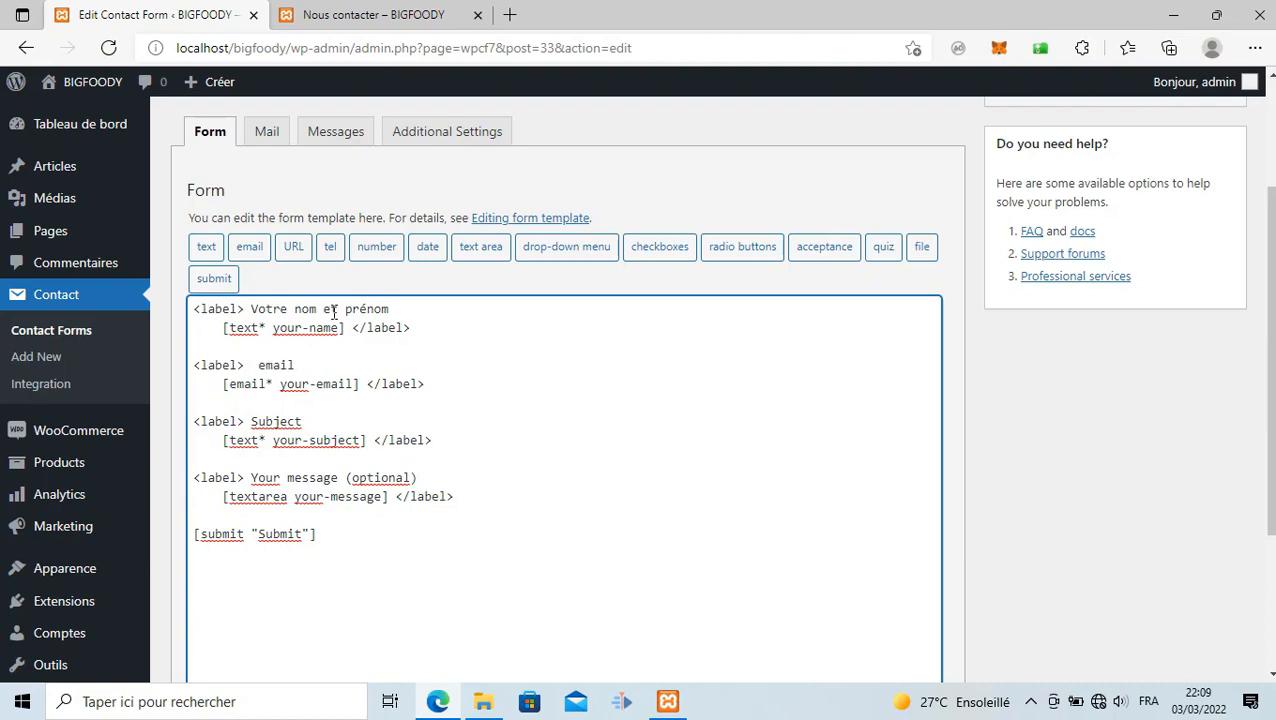
pyautogui.write('Votre adresse')
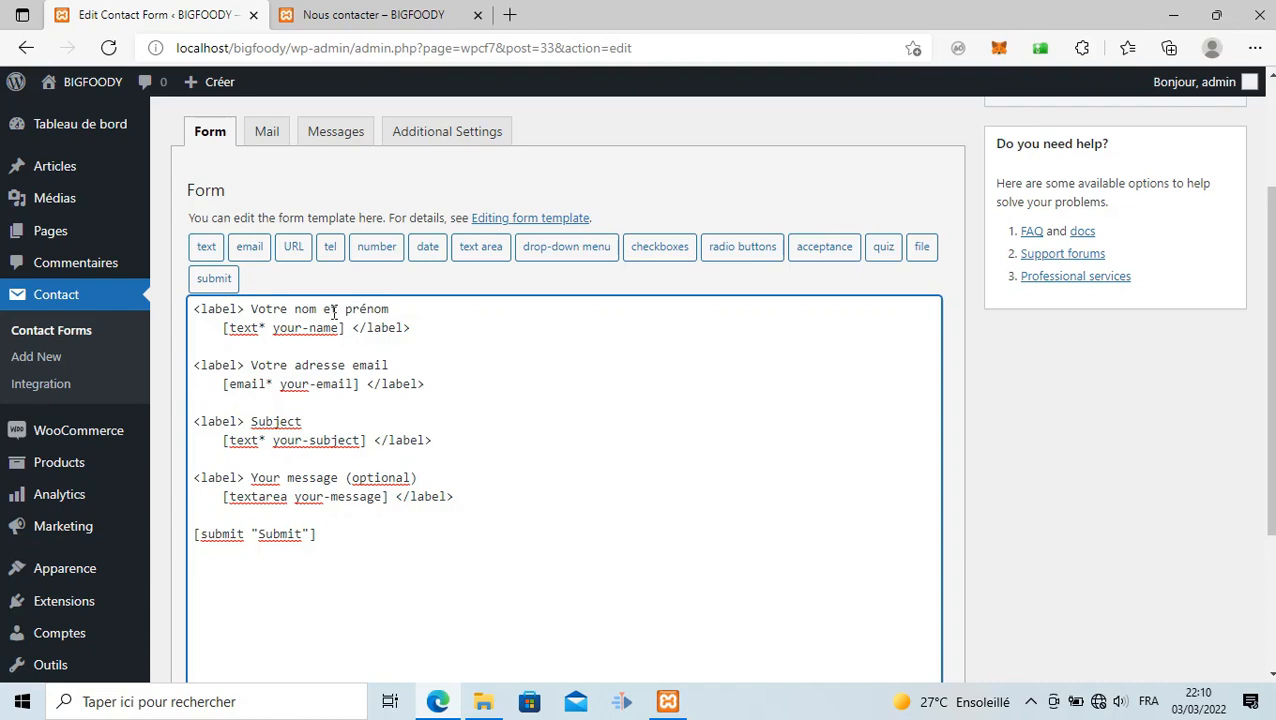
# Replace the Subject label in the form template with Objet
pyautogui.press('BackSpace')
pyautogui.press('BackSpace')
pyautogui.press('BackSpace')
pyautogui.press('BackSpace')
pyautogui.press('BackSpace')
pyautogui.press('BackSpace')
pyautogui.write('Objet')
# Change the Your message label to Ecrivez votre message, keeping the (optional) mention after it
pyautogui.press('Down')
pyautogui.press('Down')
pyautogui.press('Down')
pyautogui.press('BackSpace')
pyautogui.press('BackSpace')
pyautogui.press('BackSpace')
pyautogui.press('BackSpace')
pyautogui.press('BackSpace')
pyautogui.press('BackSpace')
pyautogui.press('BackSpace')
pyautogui.press('BackSpace')
pyautogui.press('BackSpace')
pyautogui.press('BackSpace')
pyautogui.press('BackSpace')
pyautogui.press('BackSpace')
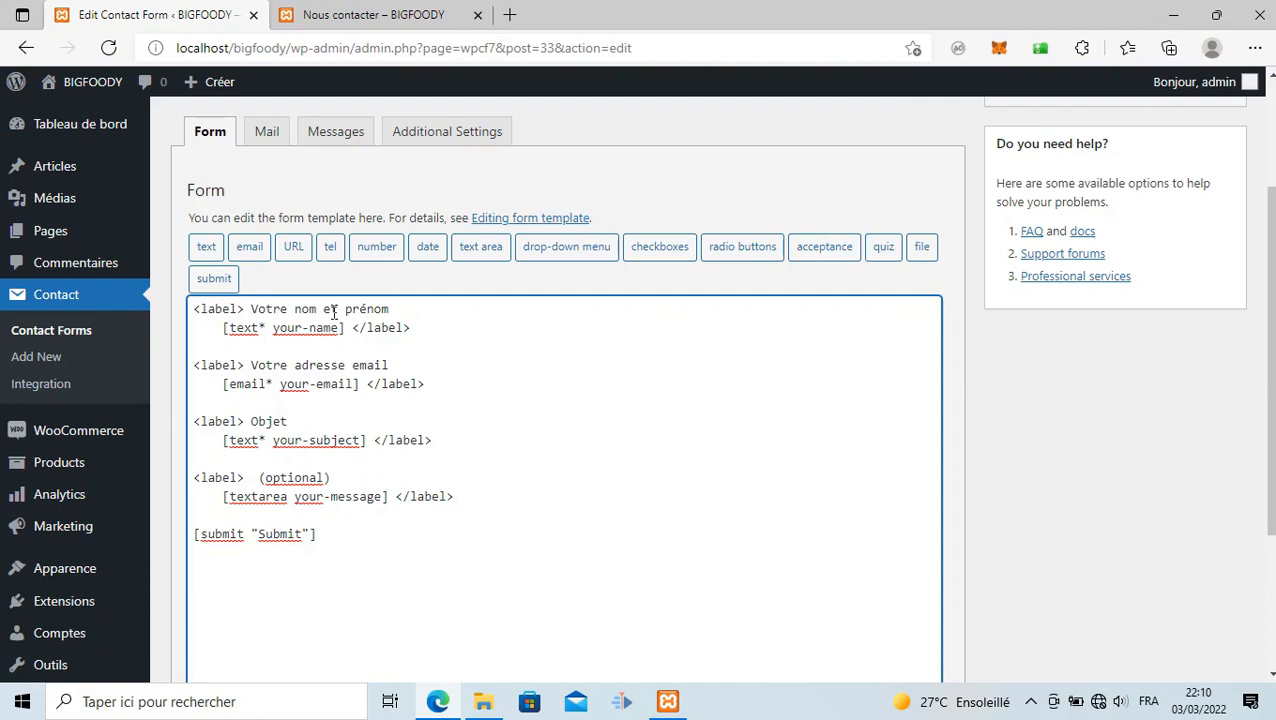
pyautogui.write('Ecrive')
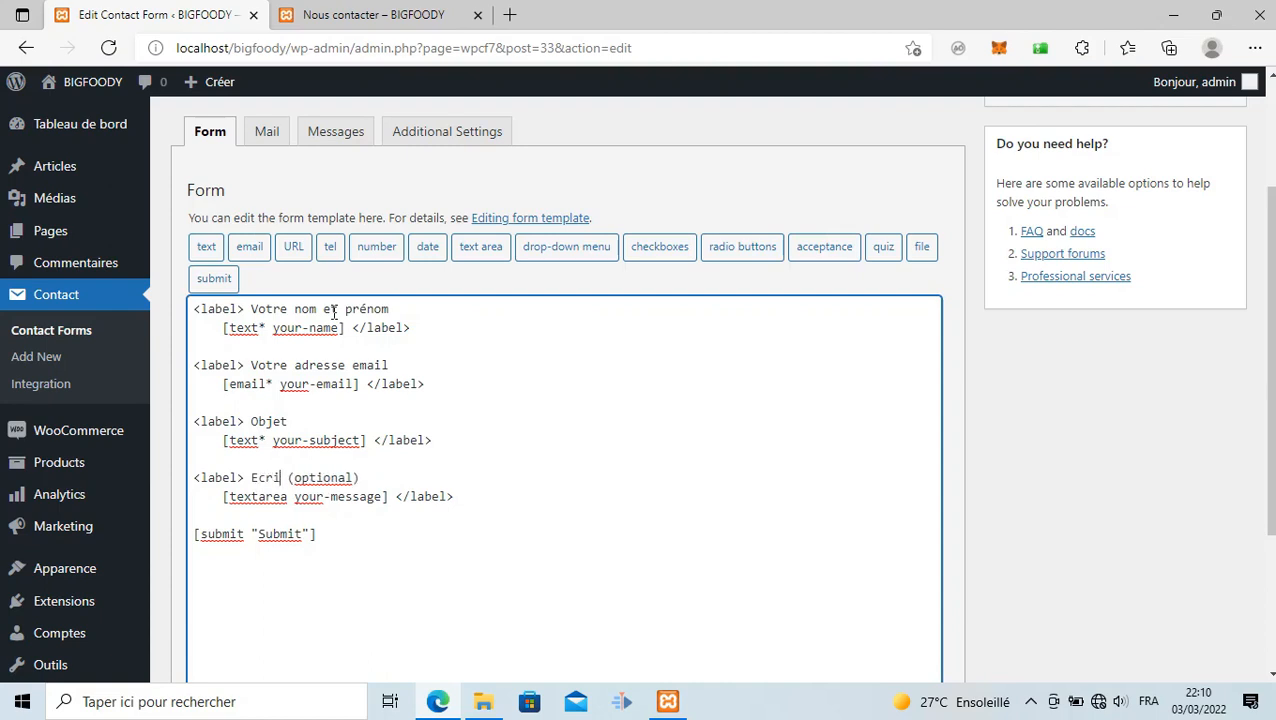
pyautogui.write('z ')
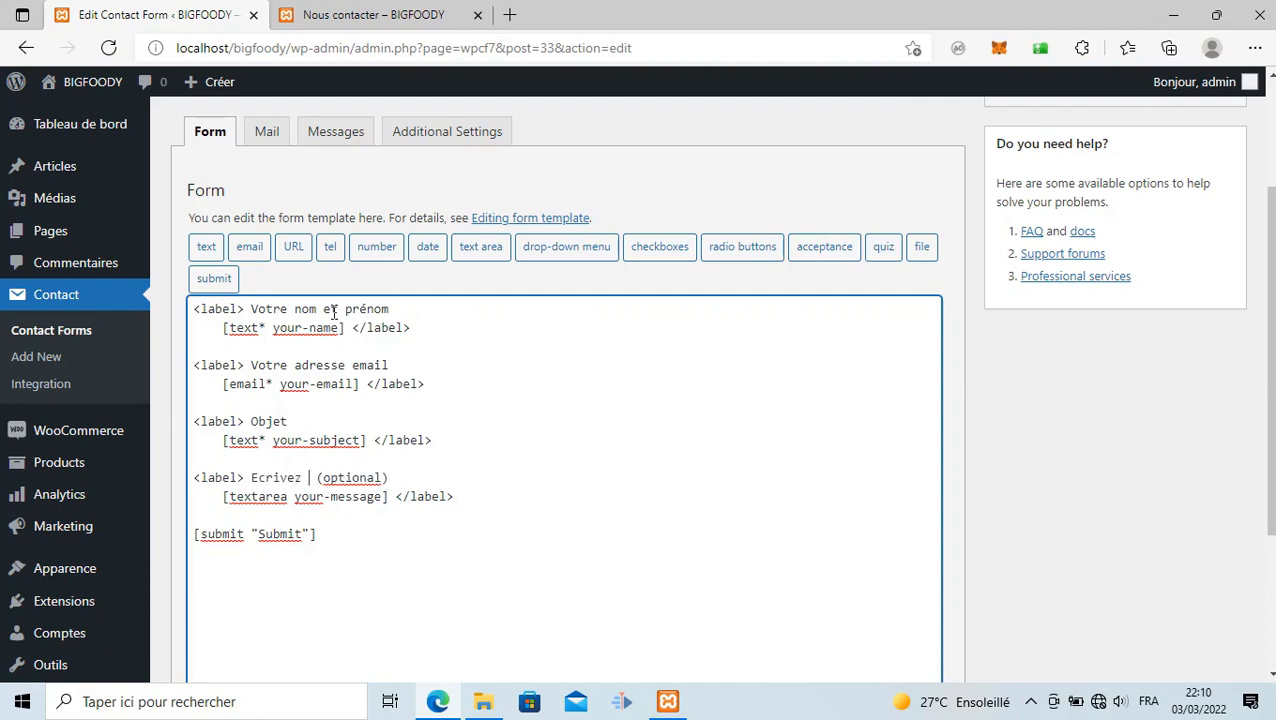
pyautogui.write('votre m ')
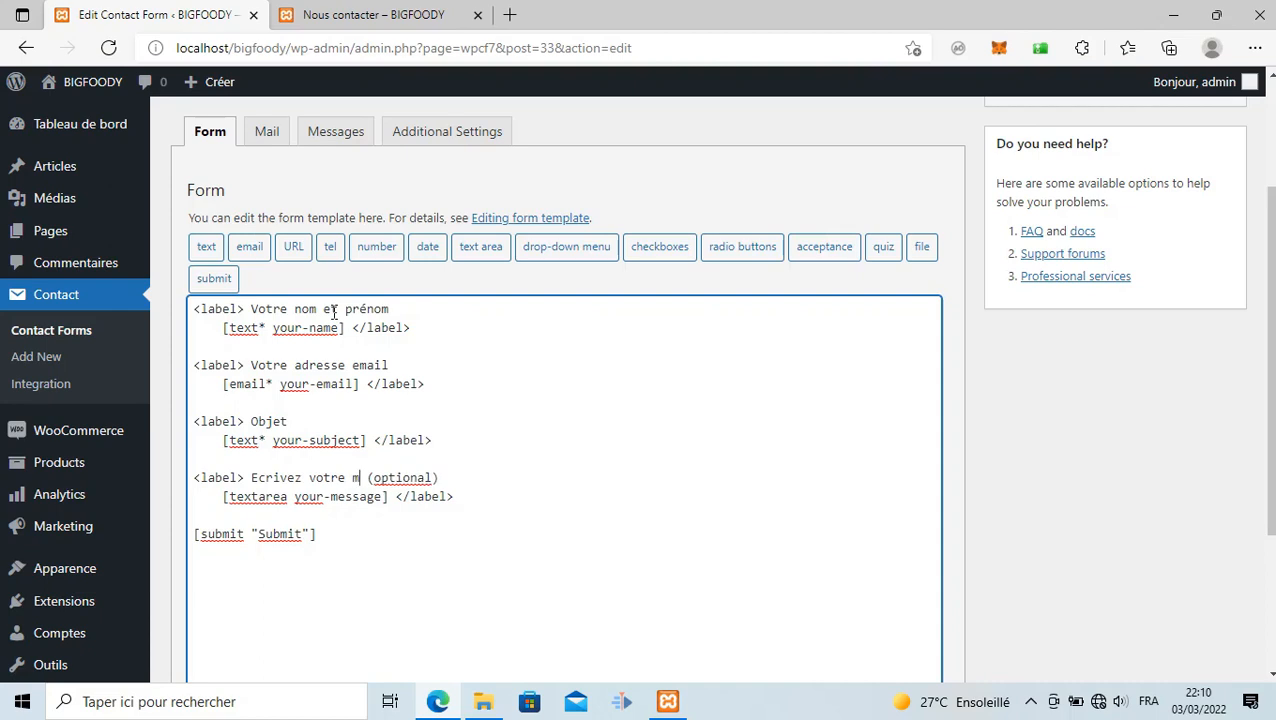
pyautogui.write('ess')
pyautogui.write('age')
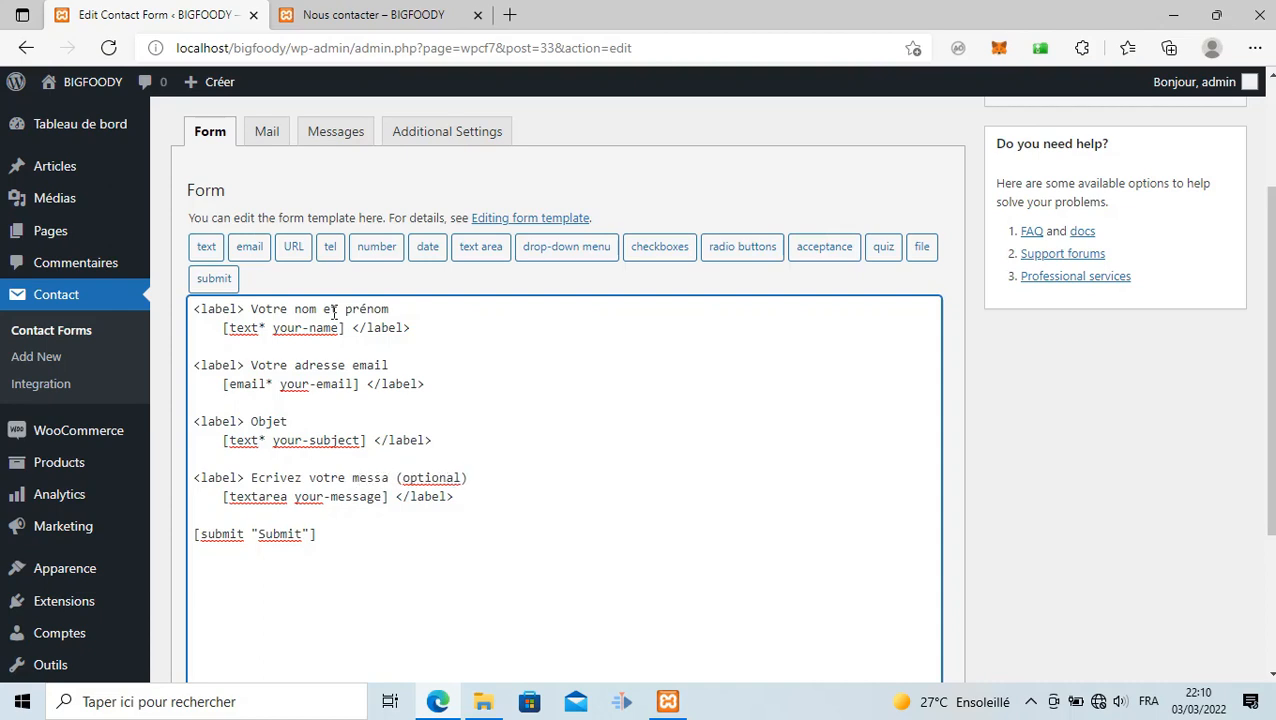
# Change the form's submit text to Envoyer and save the contact form
pyautogui.press('Down')
pyautogui.press('Down')
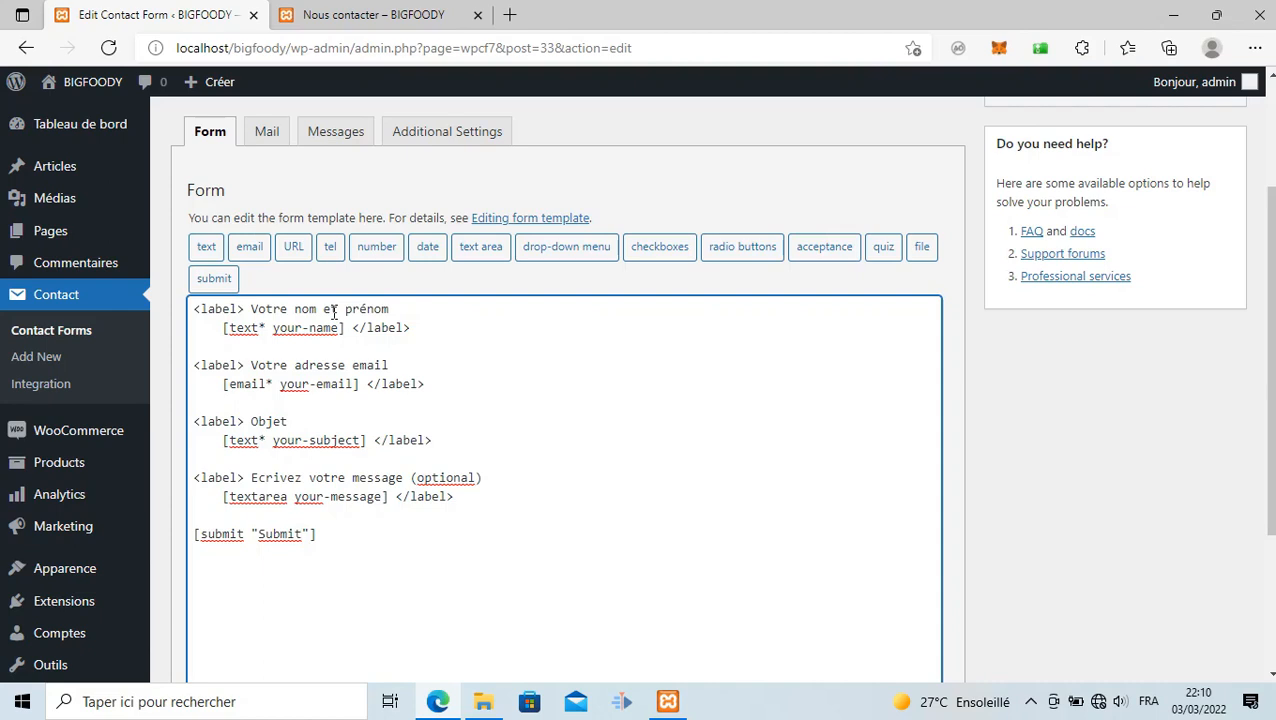
pyautogui.press('BackSpace')
pyautogui.press('BackSpace')
pyautogui.press('BackSpace')
pyautogui.press('BackSpace')
pyautogui.press('BackSpace')
pyautogui.press('BackSpace')
pyautogui.write('Envoyer')
pyautogui.scroll(-3, 410, 430)
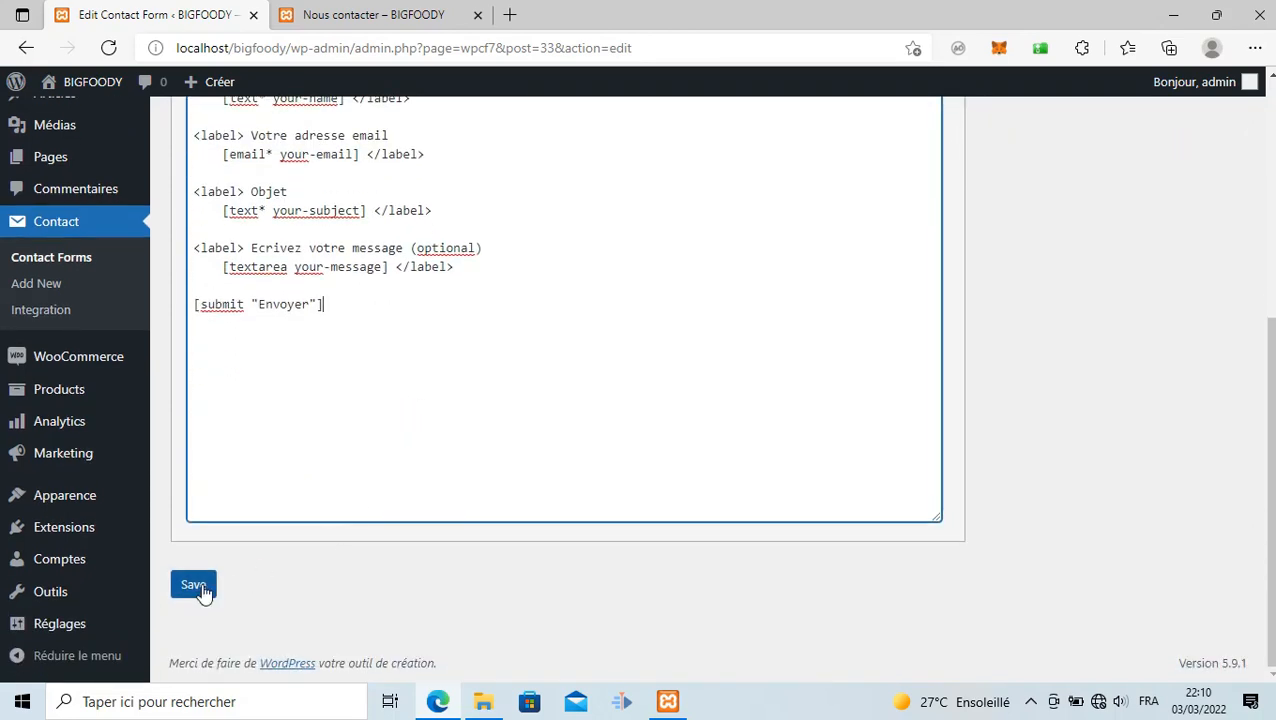
pyautogui.click(202, 588)
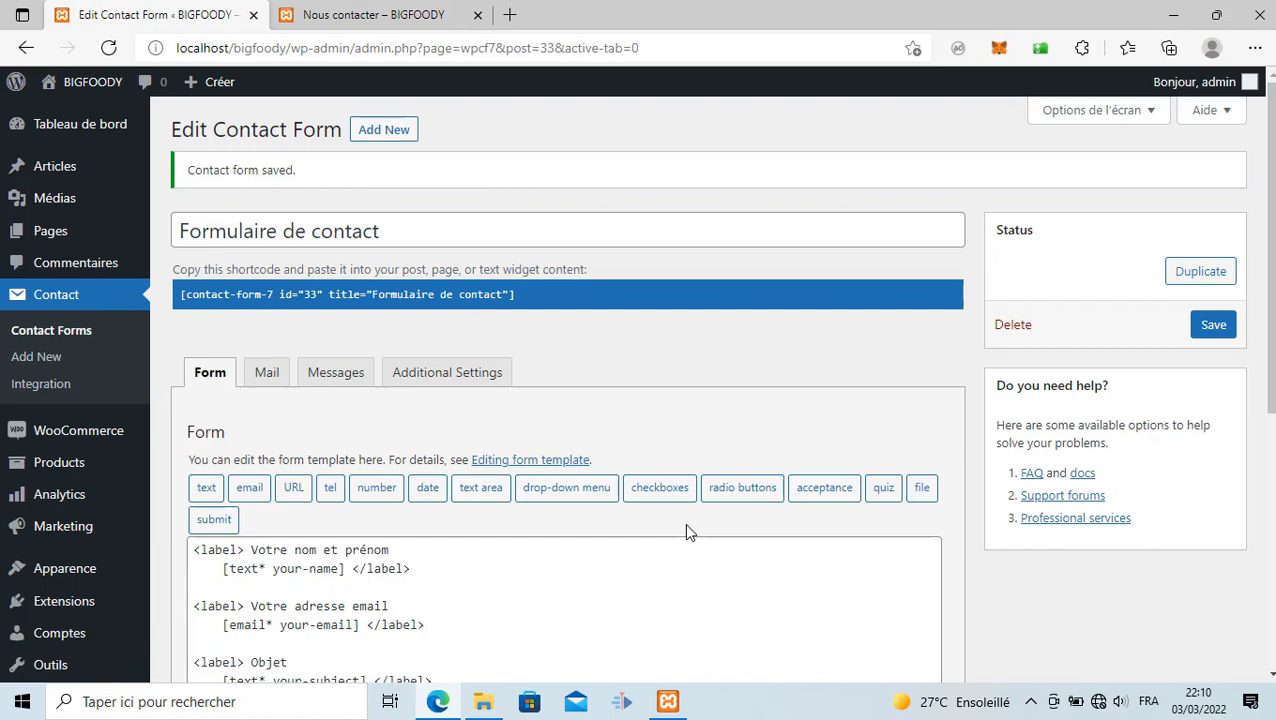
# Review the saved form template, then open its mail template and examine the mail-tags and the recipient, sender, subject and message body fields
pyautogui.scroll(-5, 684, 522)
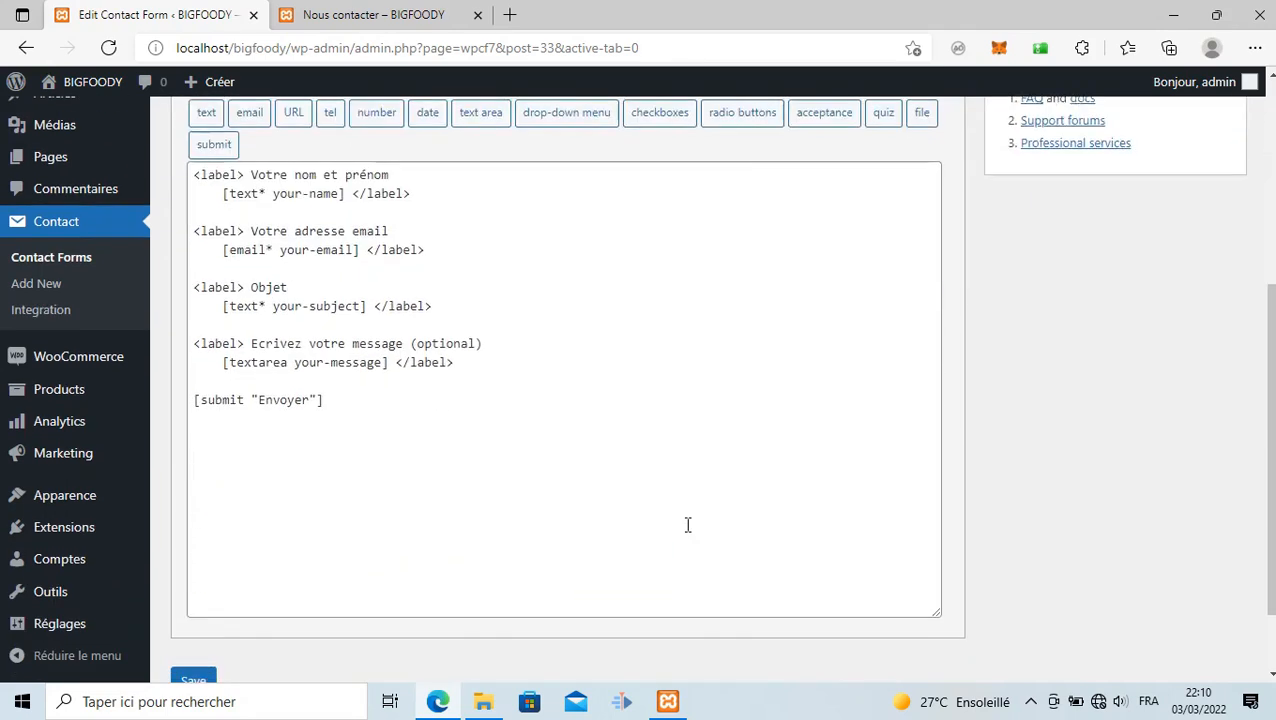
pyautogui.scroll(3, 686, 524)
pyautogui.scroll(2, 687, 525)
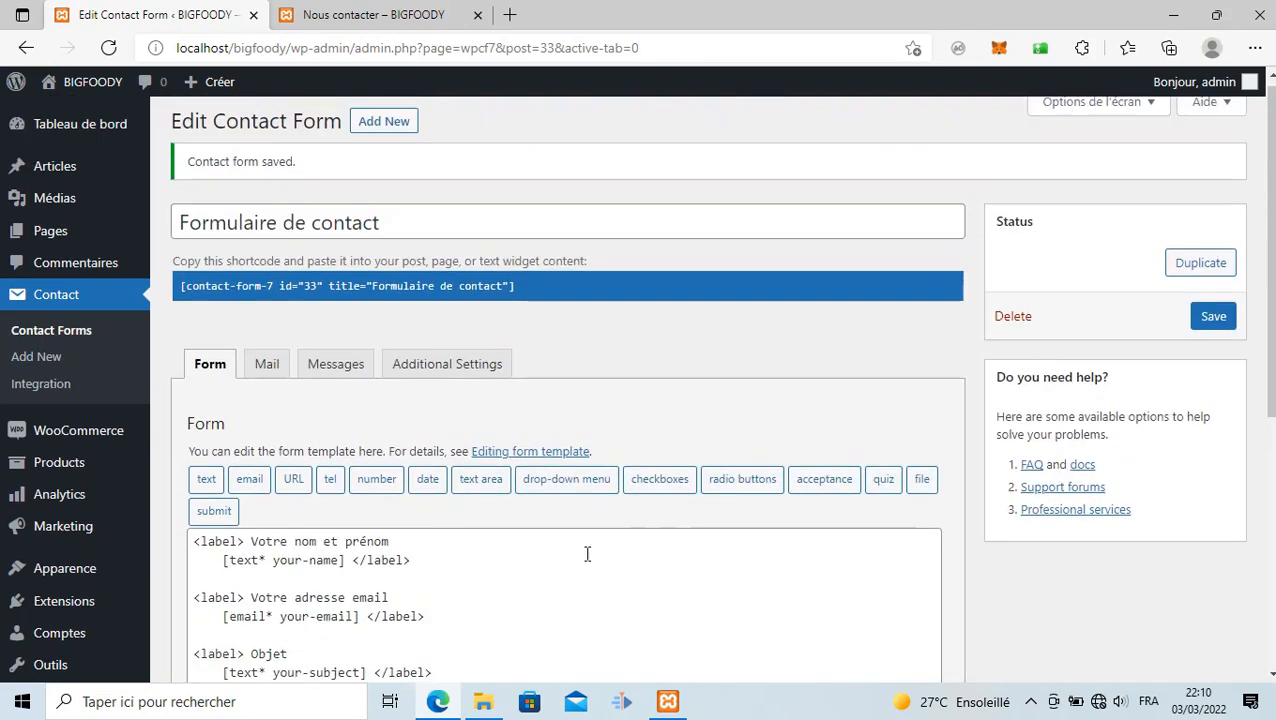
pyautogui.click(265, 365)
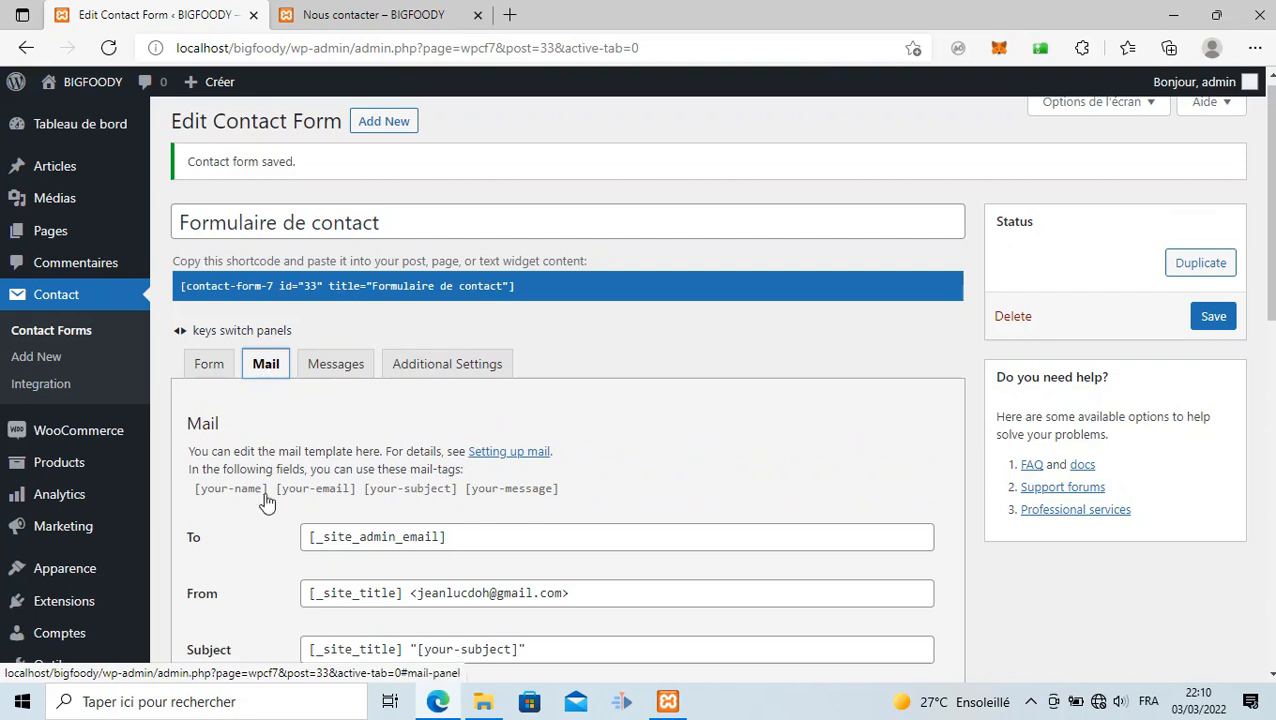
pyautogui.scroll(-1, 265, 505)
pyautogui.scroll(-1, 270, 509)
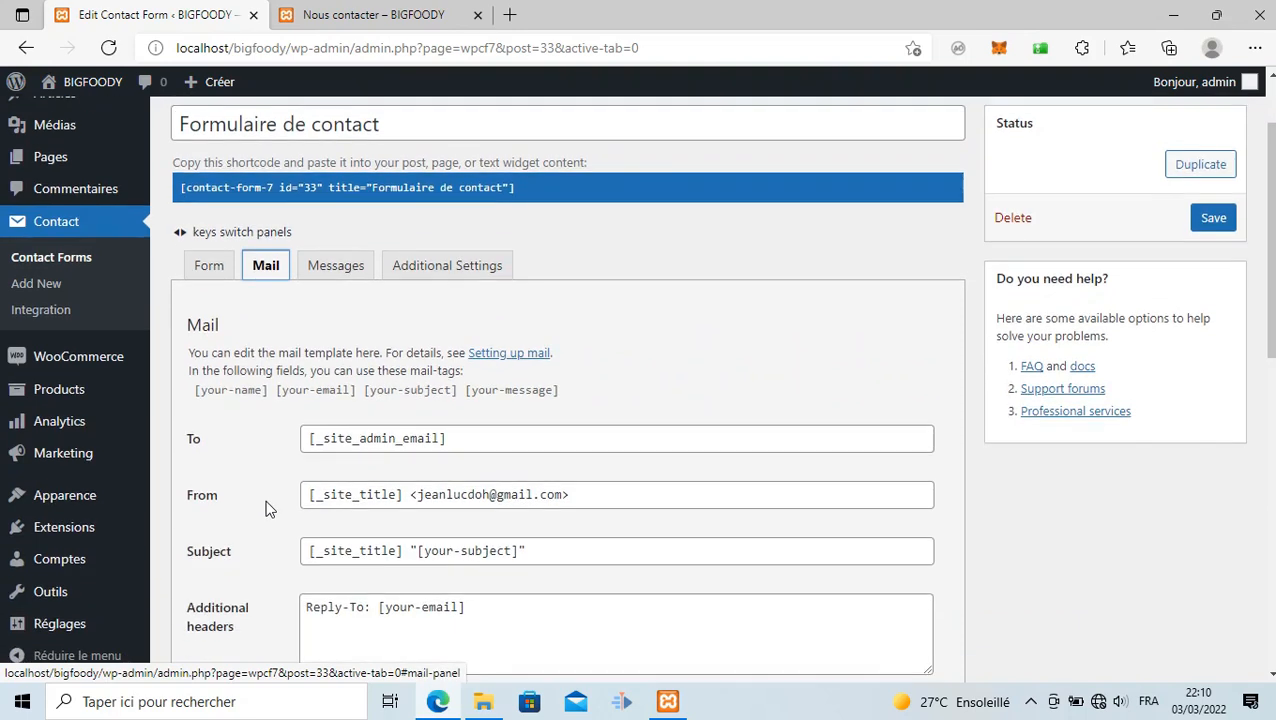
pyautogui.scroll(-1, 265, 509)
pyautogui.scroll(-1, 265, 509)
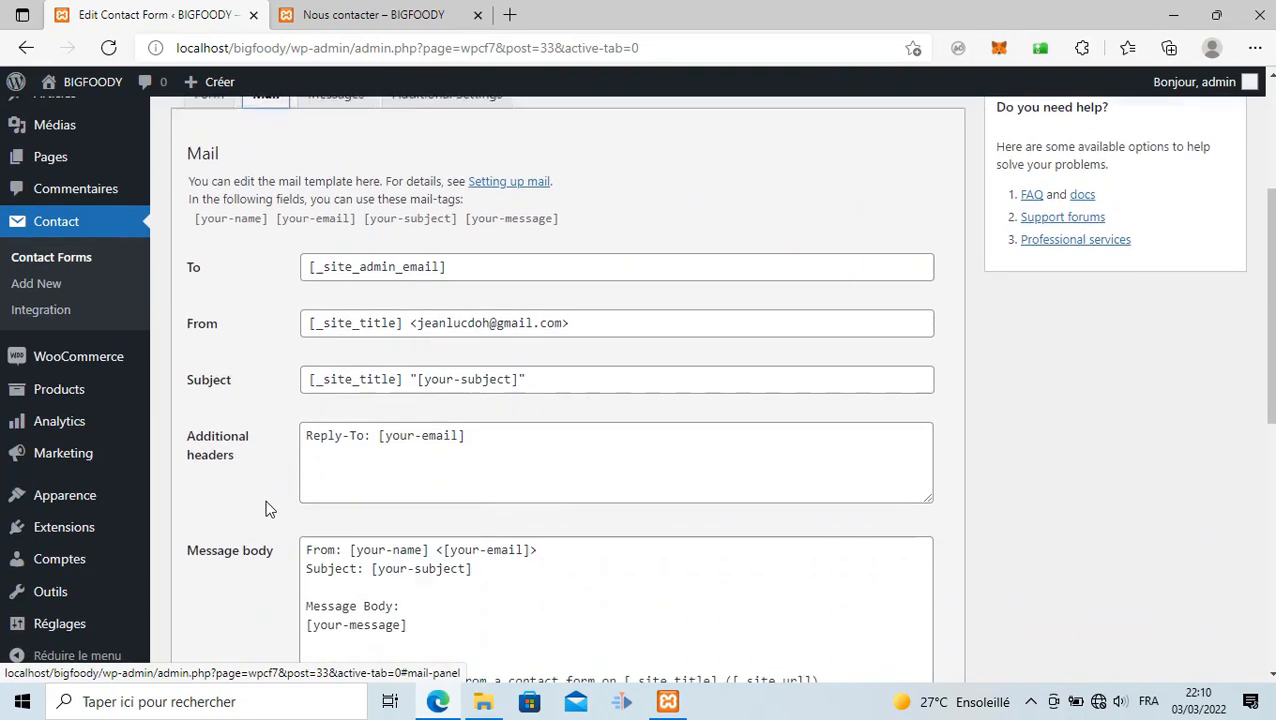
pyautogui.scroll(3, 267, 509)
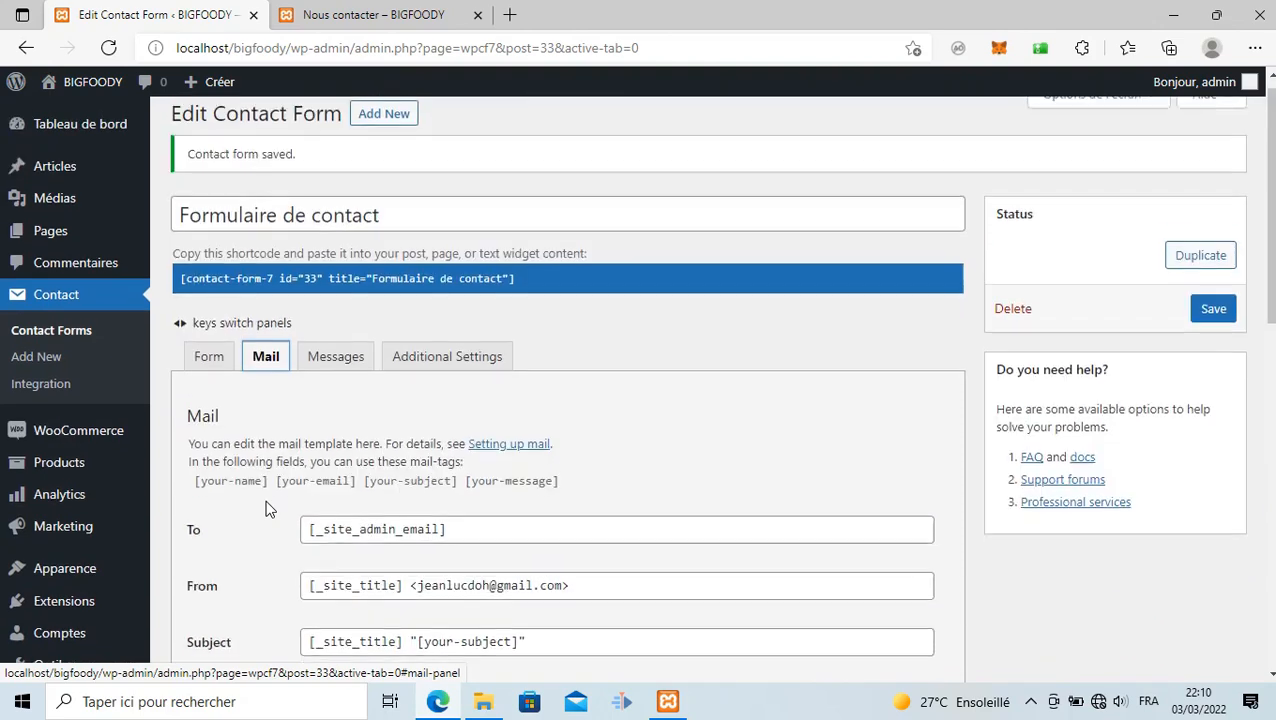
pyautogui.scroll(-1, 266, 509)
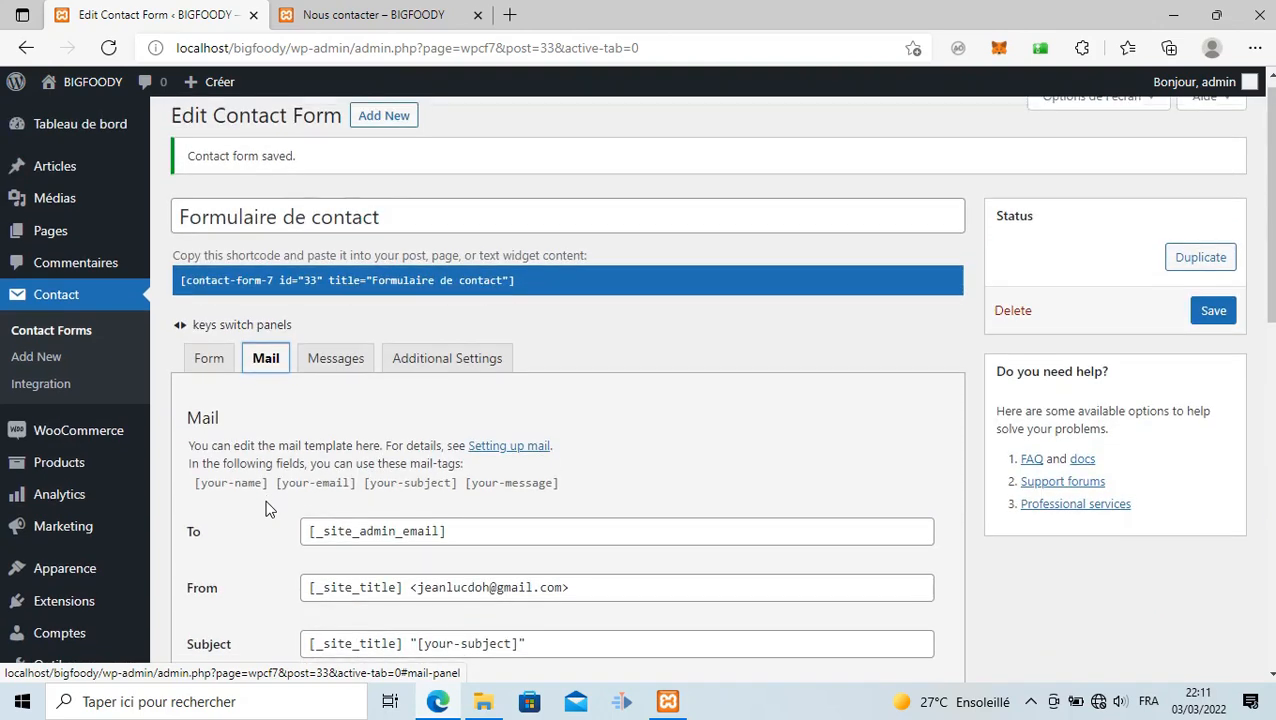
pyautogui.scroll(-2, 265, 509)
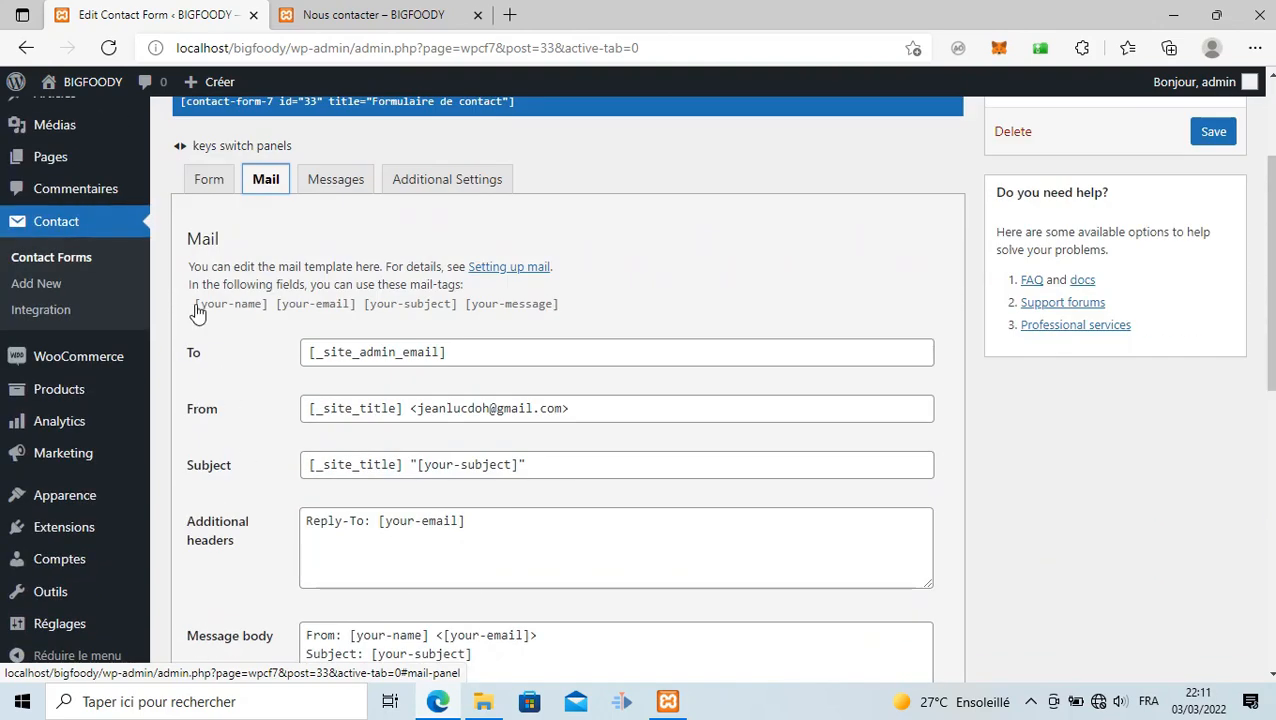
# Replace the From, Subject and Message Body lines of the mail's message body with the copied tags [your-name][your-email][your-subject][your-message]
pyautogui.moveTo(196, 311); pyautogui.dragTo(586, 317)
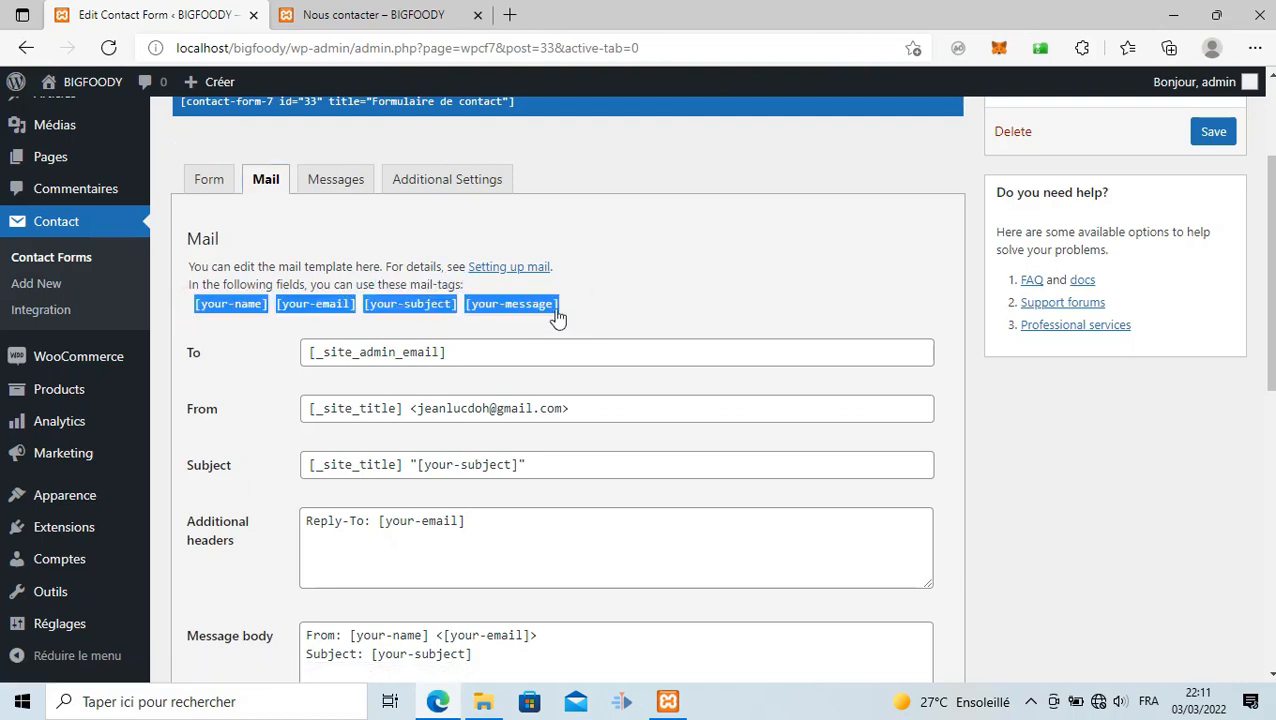
pyautogui.scroll(-5, 456, 460)
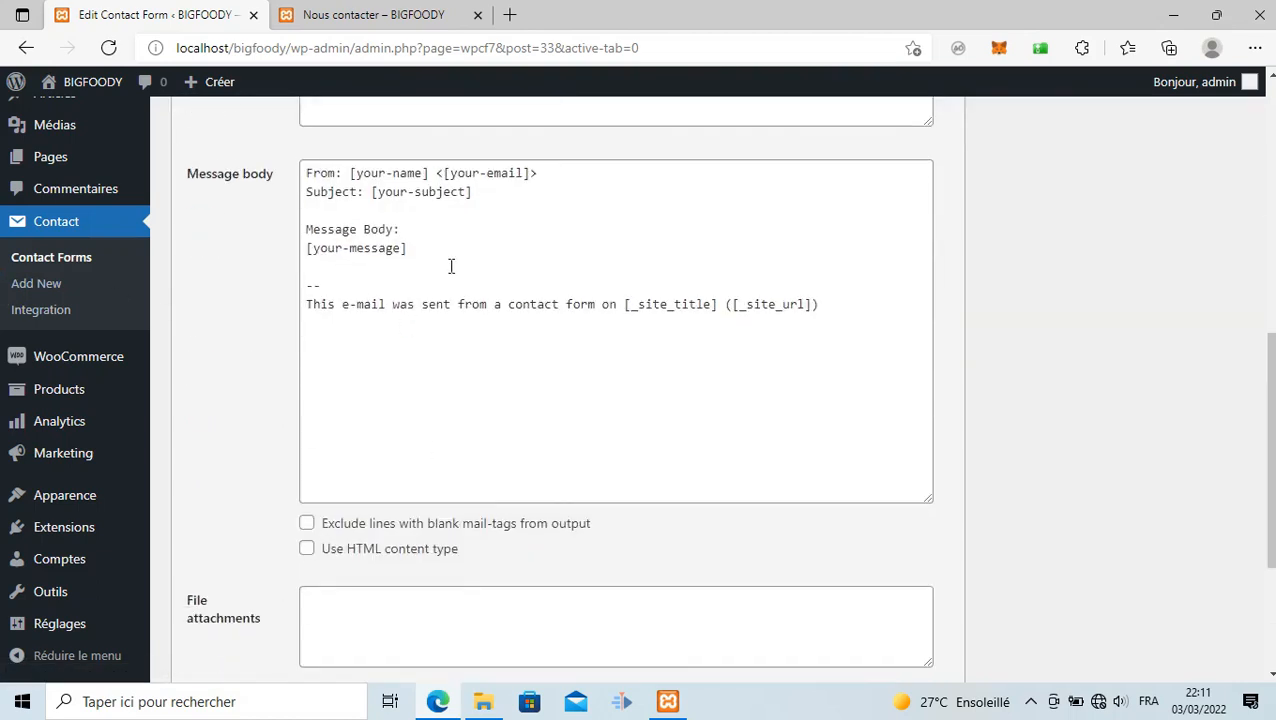
pyautogui.scroll(2, 450, 265)
pyautogui.moveTo(433, 440); pyautogui.dragTo(306, 357)
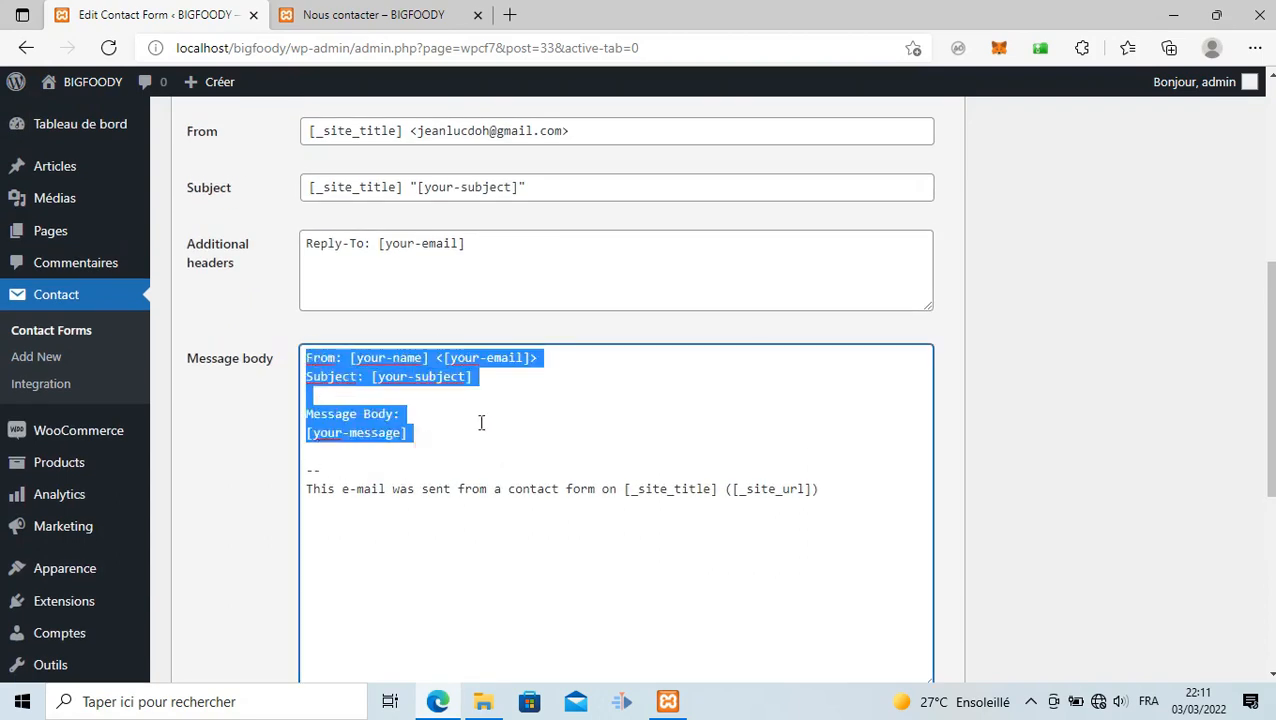
pyautogui.write('[your-name][your-email][your-subject][your-message]')
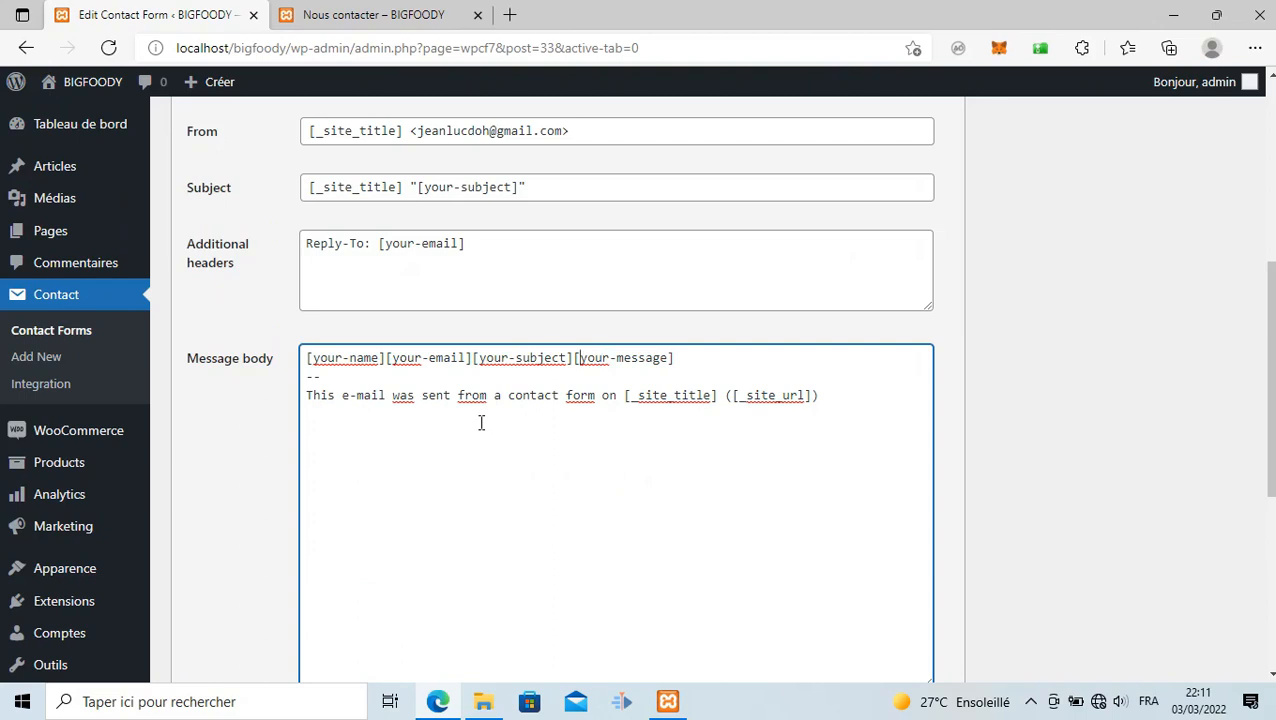
# Insert the label Nom et prénom: before the [your-name] tag in the mail's message body
pyautogui.press('Left')
pyautogui.press('Left')
pyautogui.press('Left')
pyautogui.press('Left')
pyautogui.press('Left')
pyautogui.press('Left')
pyautogui.press('Left')
pyautogui.press('Left')
pyautogui.press('Left')
pyautogui.press('Left')
pyautogui.press('Left')
pyautogui.press('Left')
pyautogui.press('Left')
pyautogui.press('Left')
pyautogui.press('Left')
pyautogui.write('Nom e')
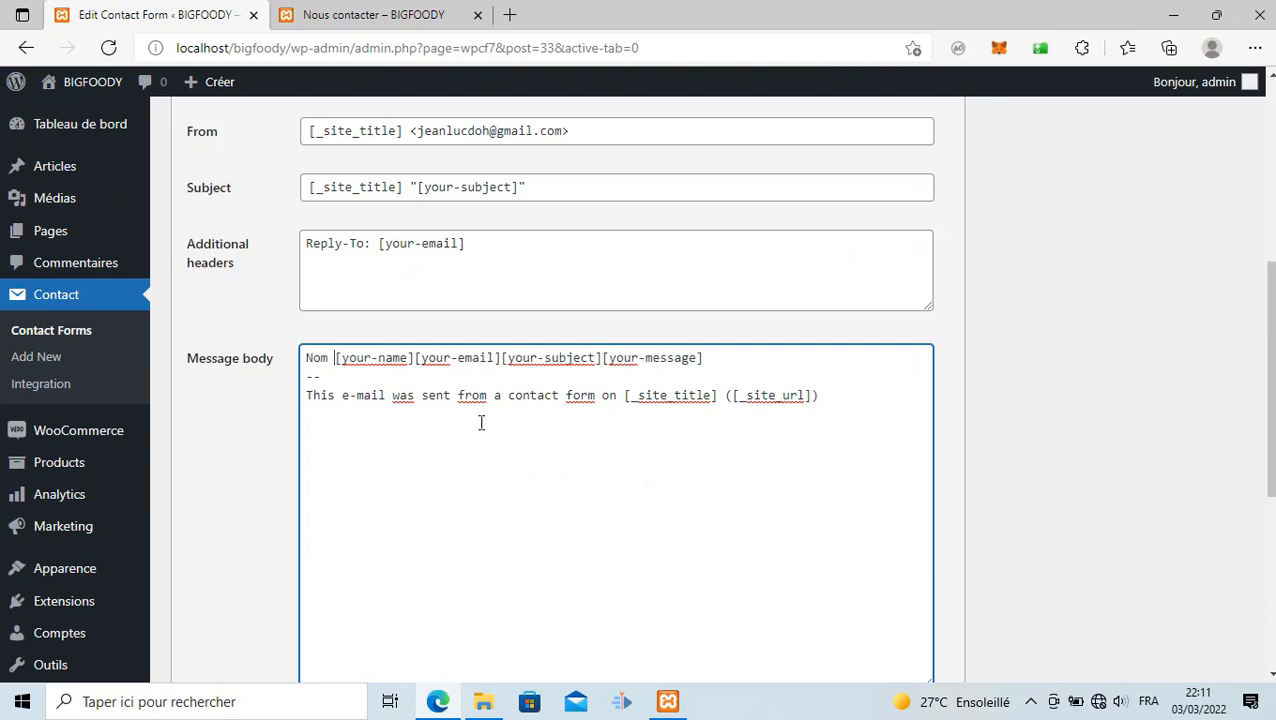
pyautogui.write('t ^p')
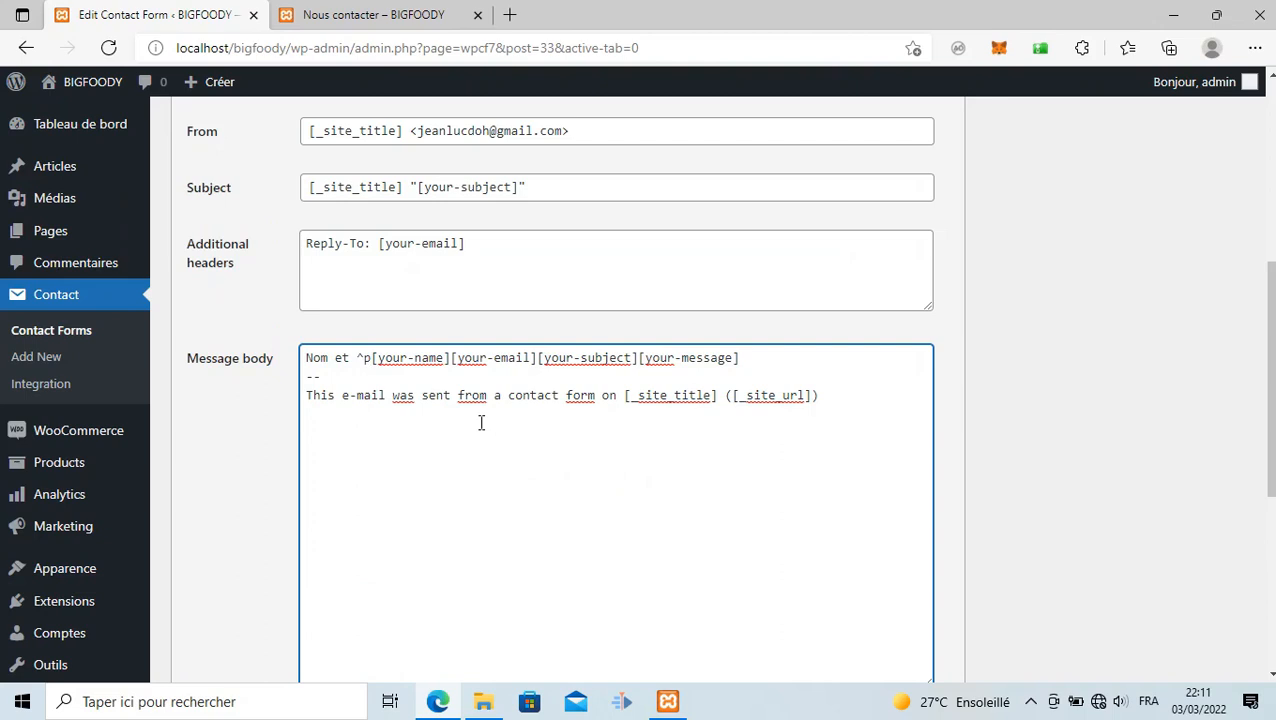
pyautogui.press('BackSpace')
pyautogui.press('BackSpace')
pyautogui.write('prénom')
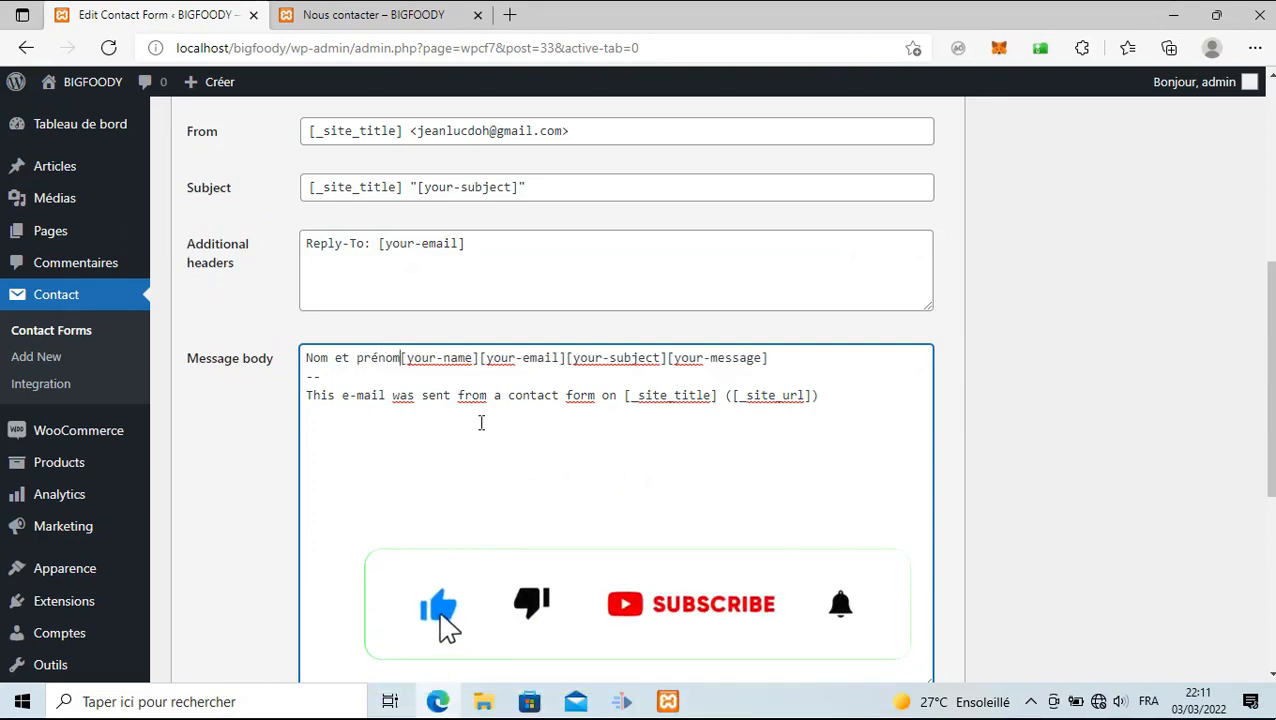
pyautogui.write(':')
# Start a new line in the message body at the [your-email] tag and label it Adresse email:
pyautogui.press('Right')
pyautogui.press('Right')
pyautogui.press('Right')
pyautogui.press('Right')
pyautogui.press('Right')
pyautogui.press('Right')
pyautogui.press('Right')
pyautogui.press('Right')
pyautogui.press('Right')
pyautogui.press('Right')
pyautogui.press('Right')
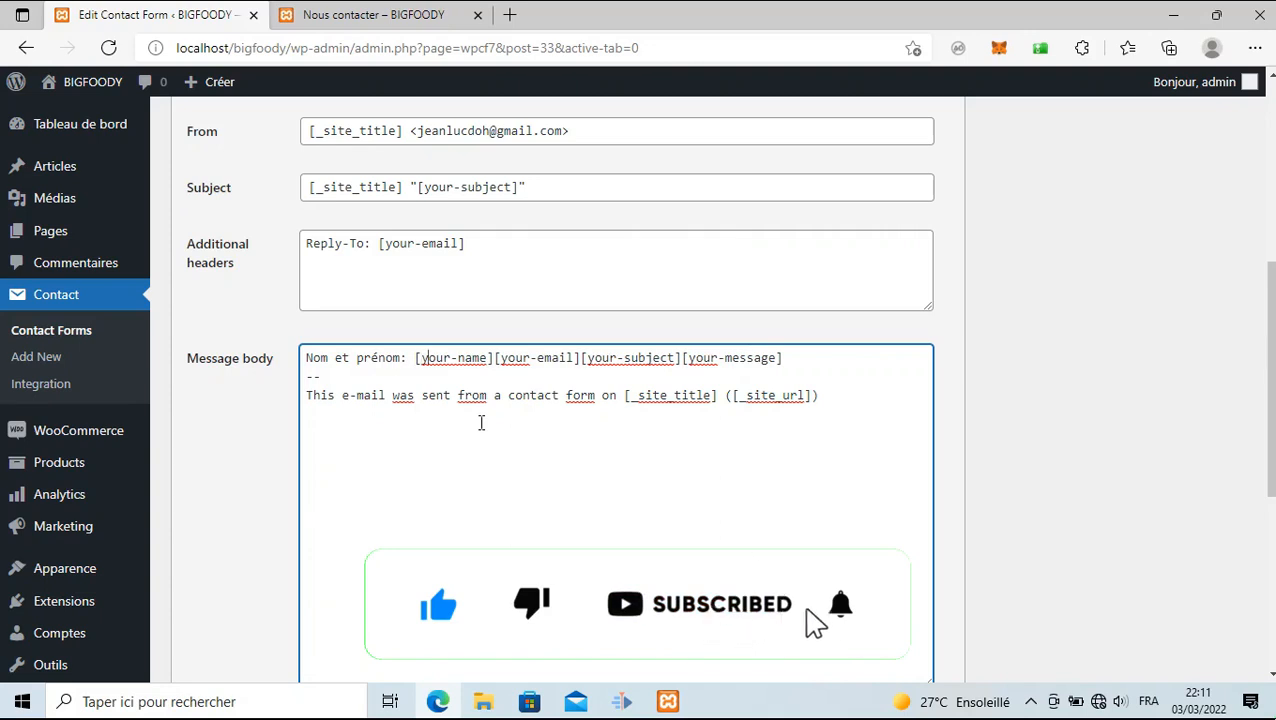
pyautogui.press('Return')
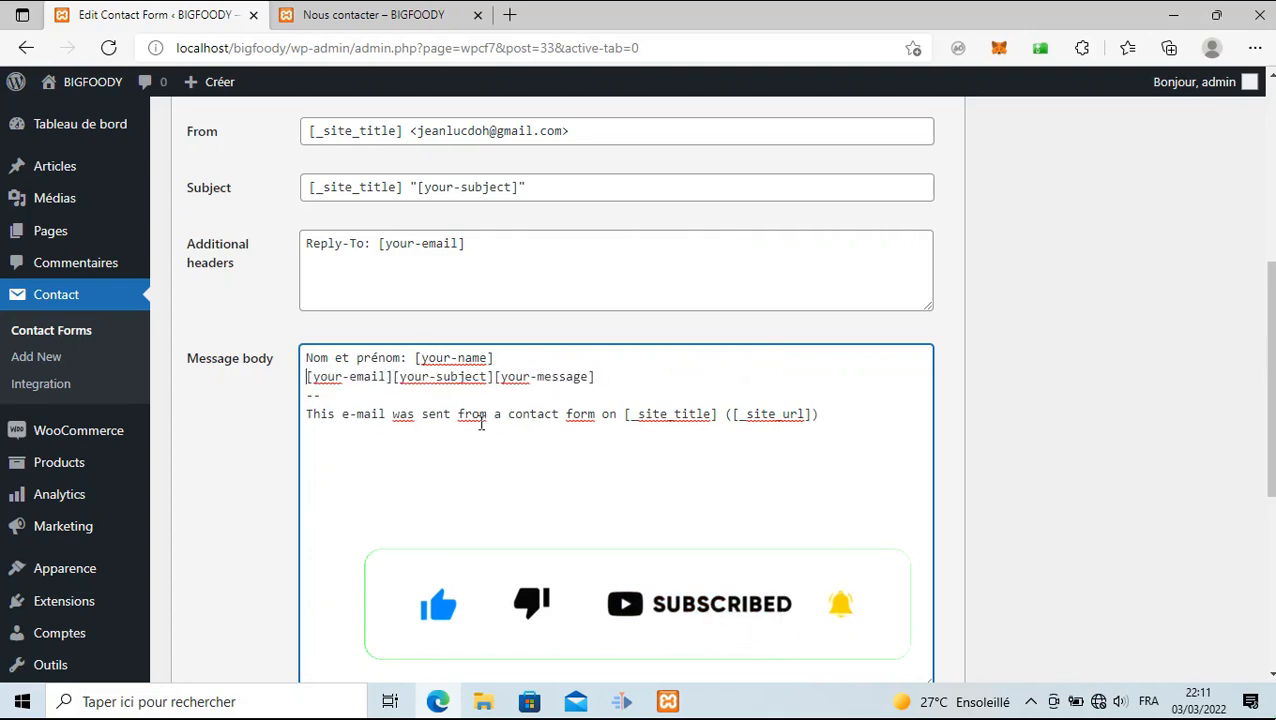
pyautogui.write('E')
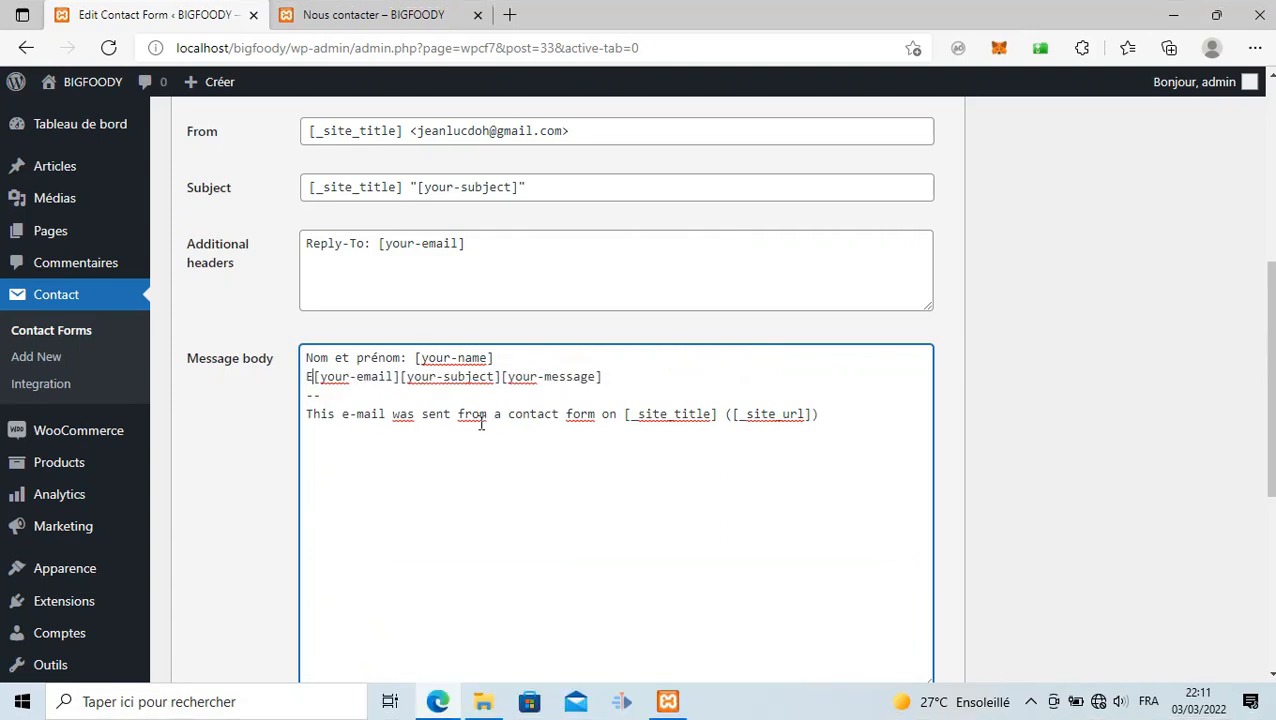
pyautogui.press('BackSpace')
pyautogui.write('Adre')
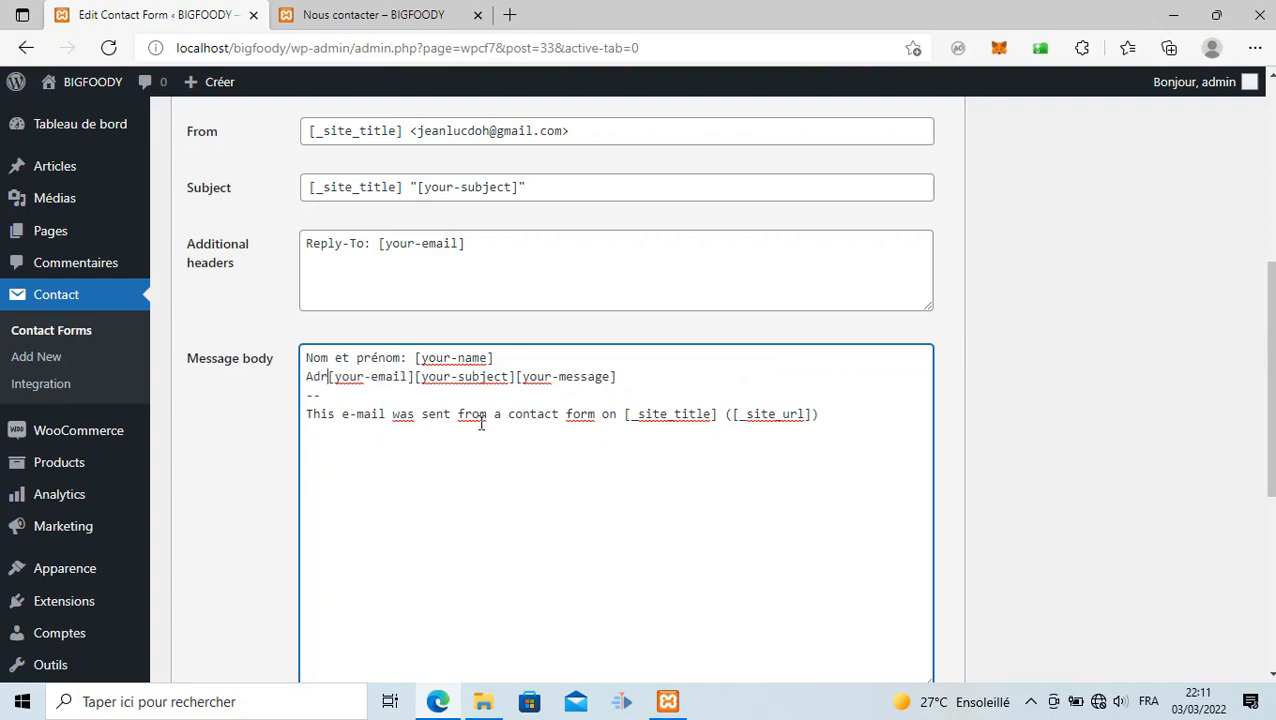
pyautogui.write('sse email')
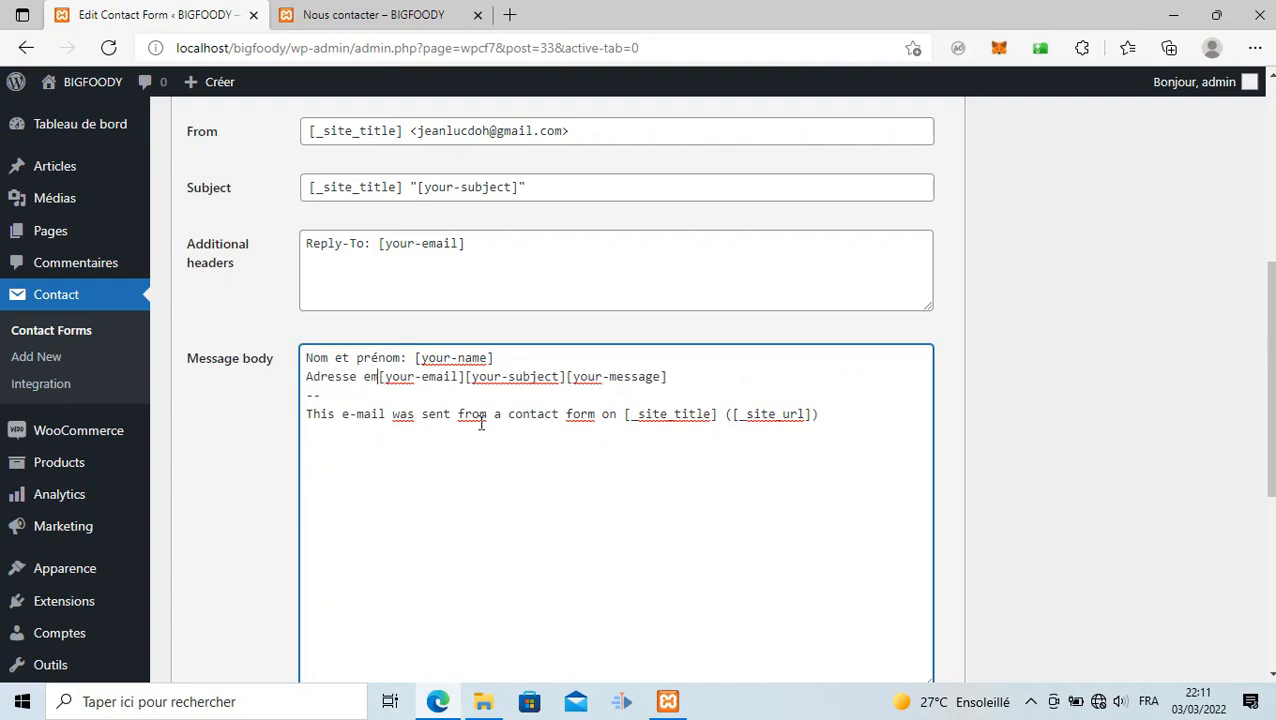
pyautogui.write(':')
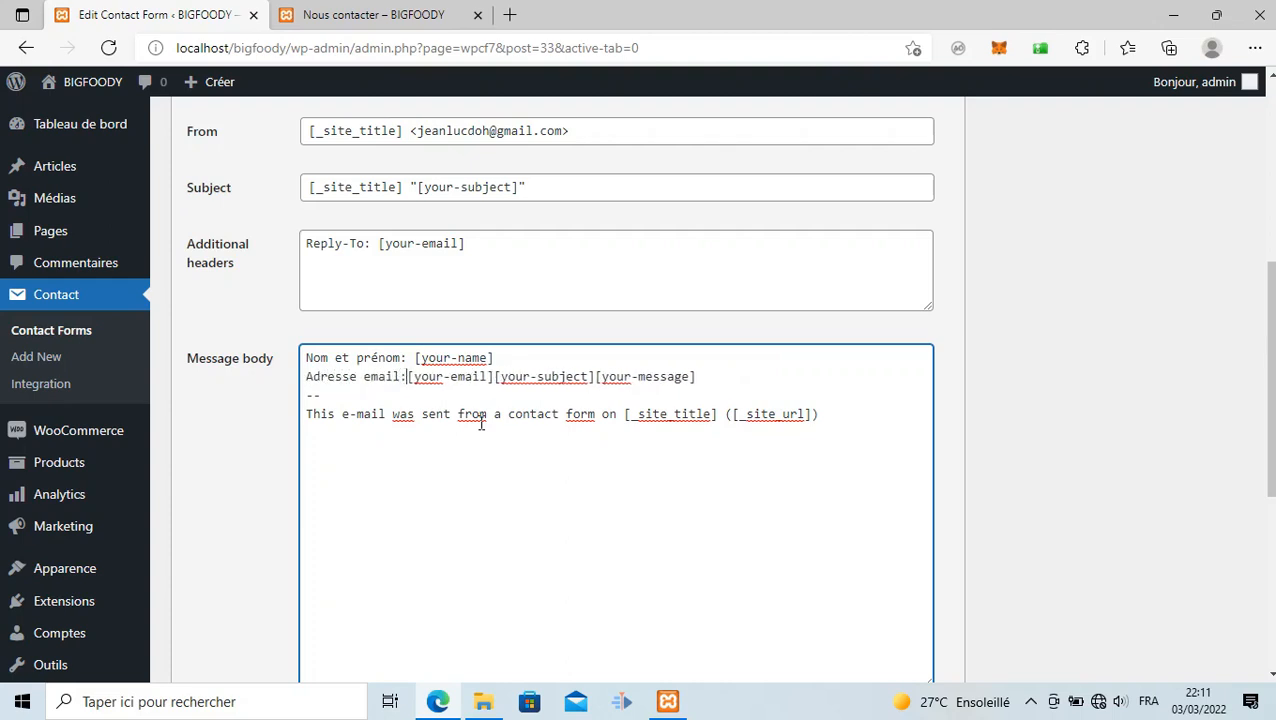
# Start a new line in the message body at the [your-subject] tag and label it Objet:
pyautogui.press('Right')
pyautogui.press('Right')
pyautogui.press('Right')
pyautogui.press('Right')
pyautogui.press('Right')
pyautogui.press('Right')
pyautogui.press('Right')
pyautogui.press('Right')
pyautogui.press('Right')
pyautogui.press('Right')
pyautogui.press('Right')
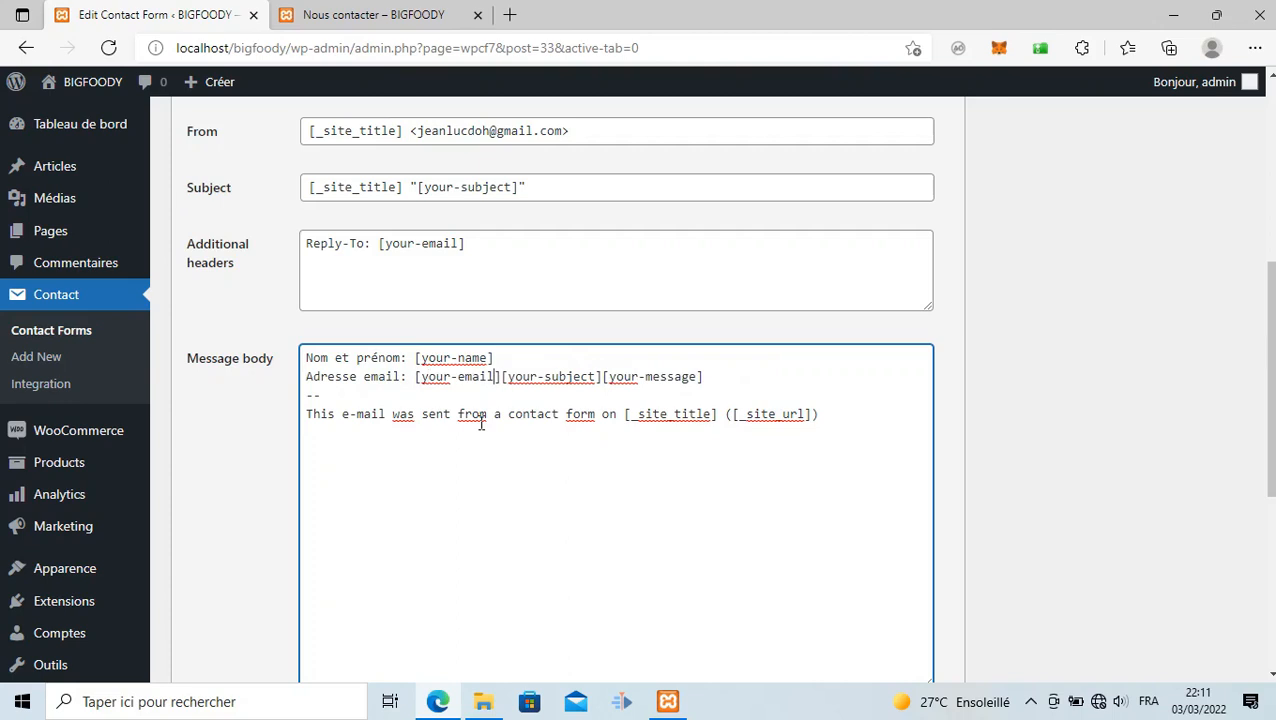
pyautogui.press('Return')
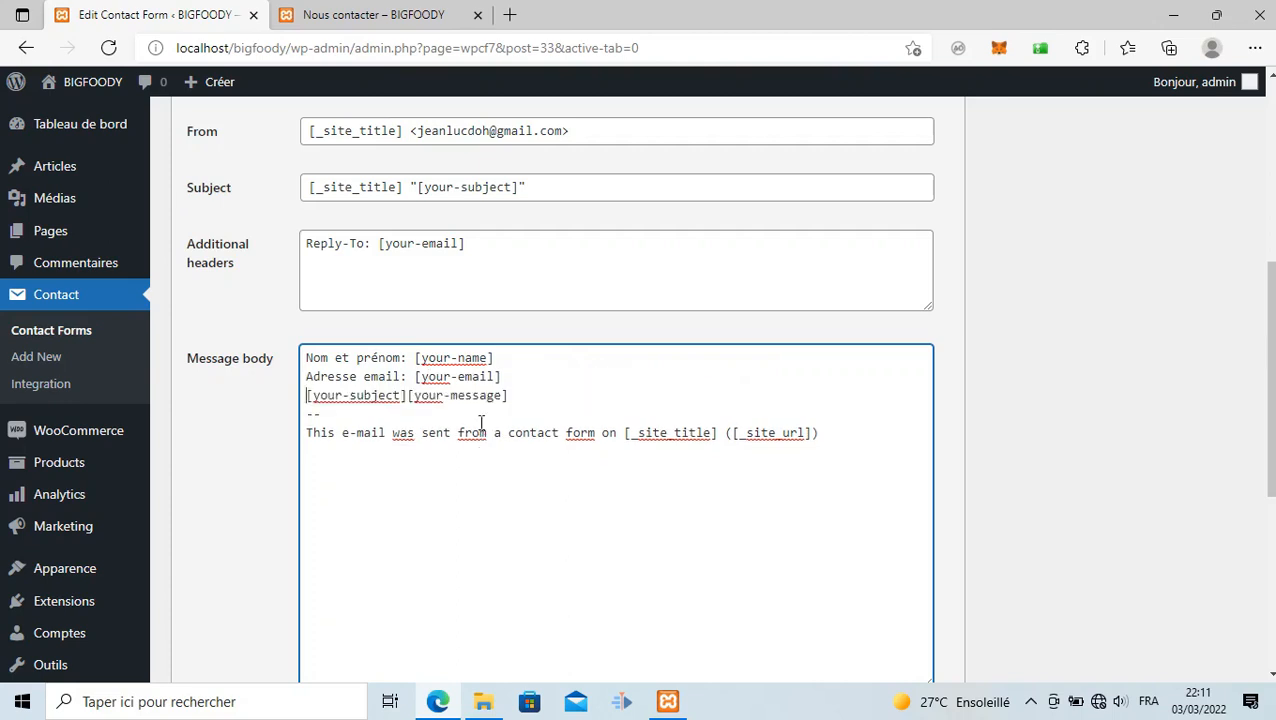
pyautogui.write('Objet')
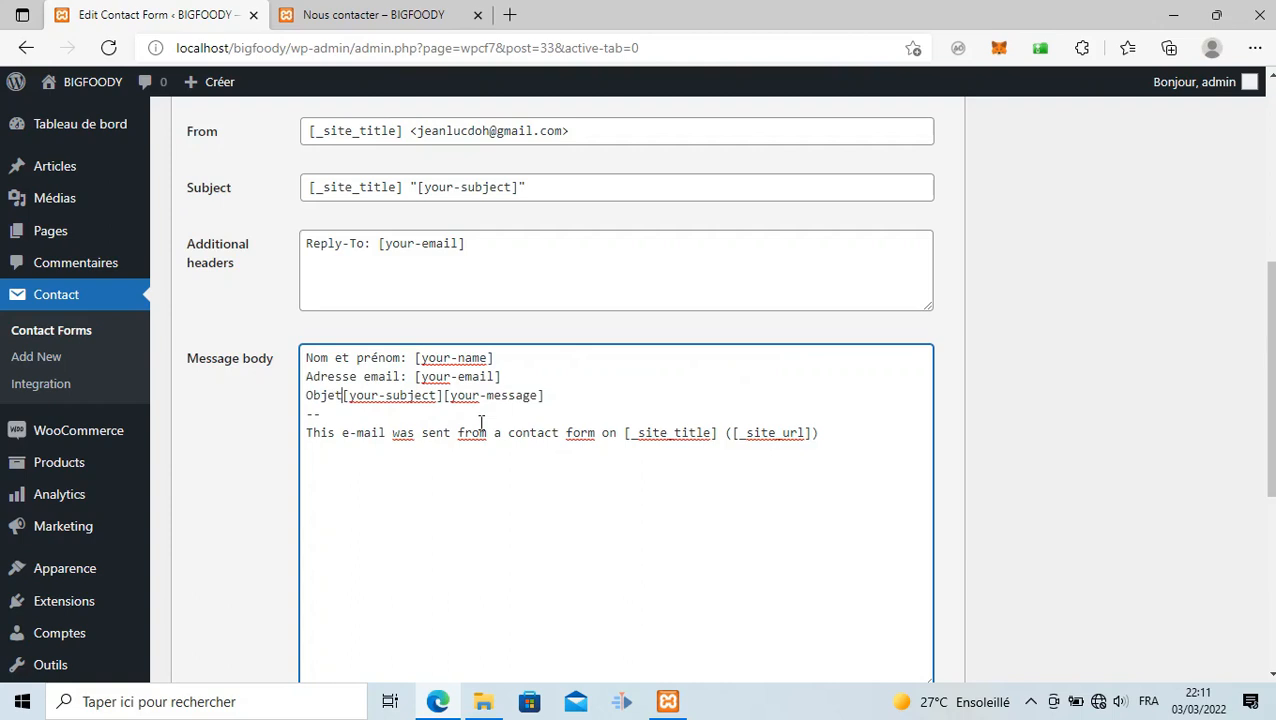
pyautogui.write(':')
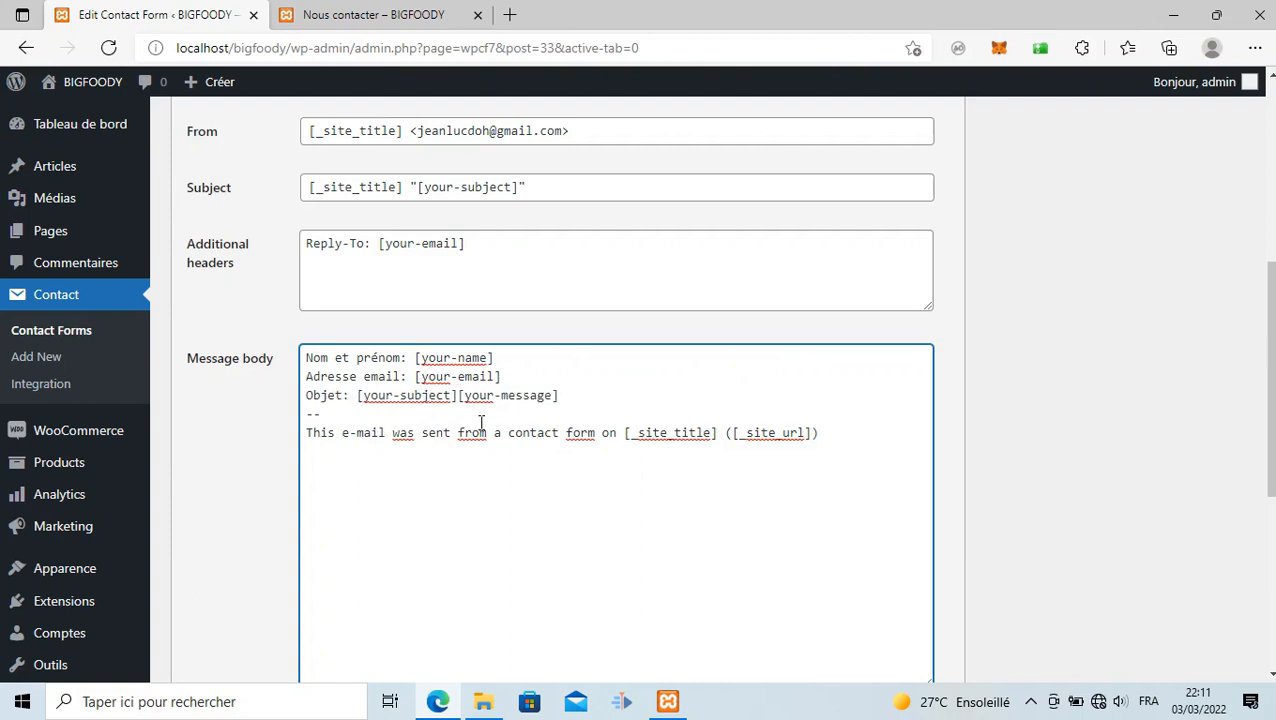
# Start a new line in the message body at the [your-message] tag and label it Message:
pyautogui.press('Right')
pyautogui.press('Right')
pyautogui.press('Right')
pyautogui.press('Right')
pyautogui.press('Right')
pyautogui.press('Right')
pyautogui.press('Right')
pyautogui.press('Right')
pyautogui.press('Right')
pyautogui.press('Right')
pyautogui.press('Right')
pyautogui.press('Right')
pyautogui.press('Return')
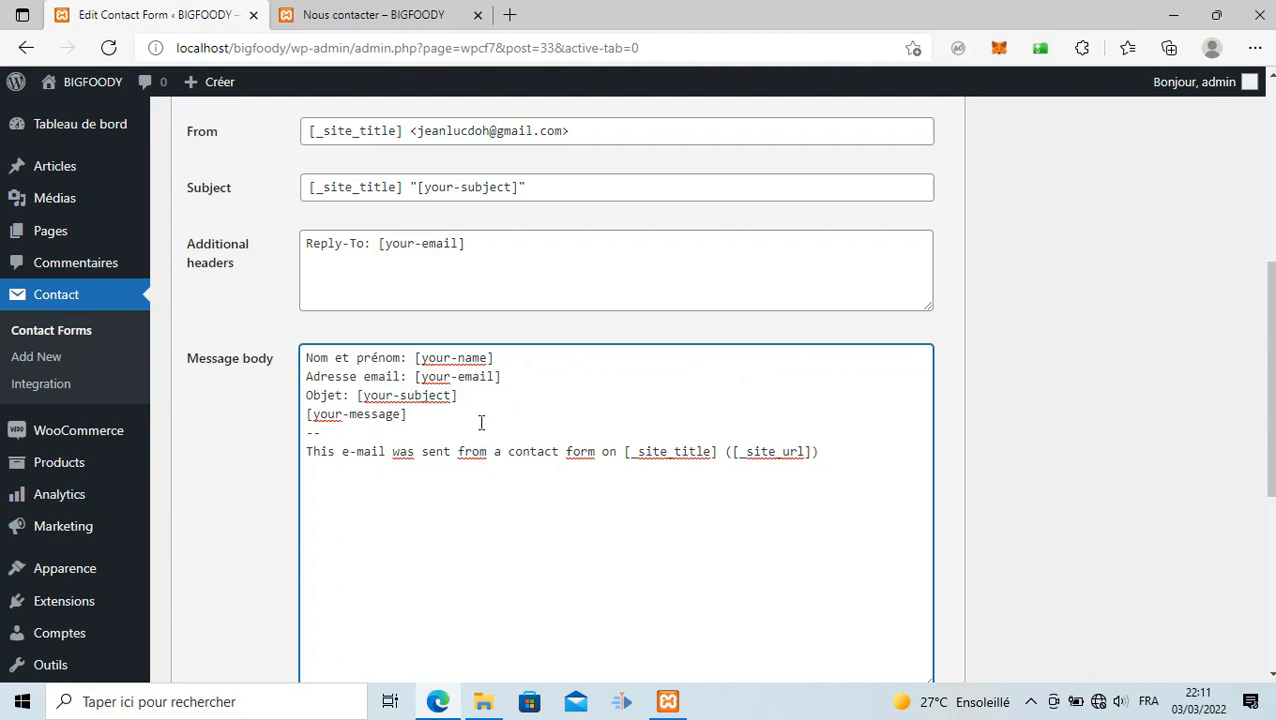
pyautogui.write('Messa')
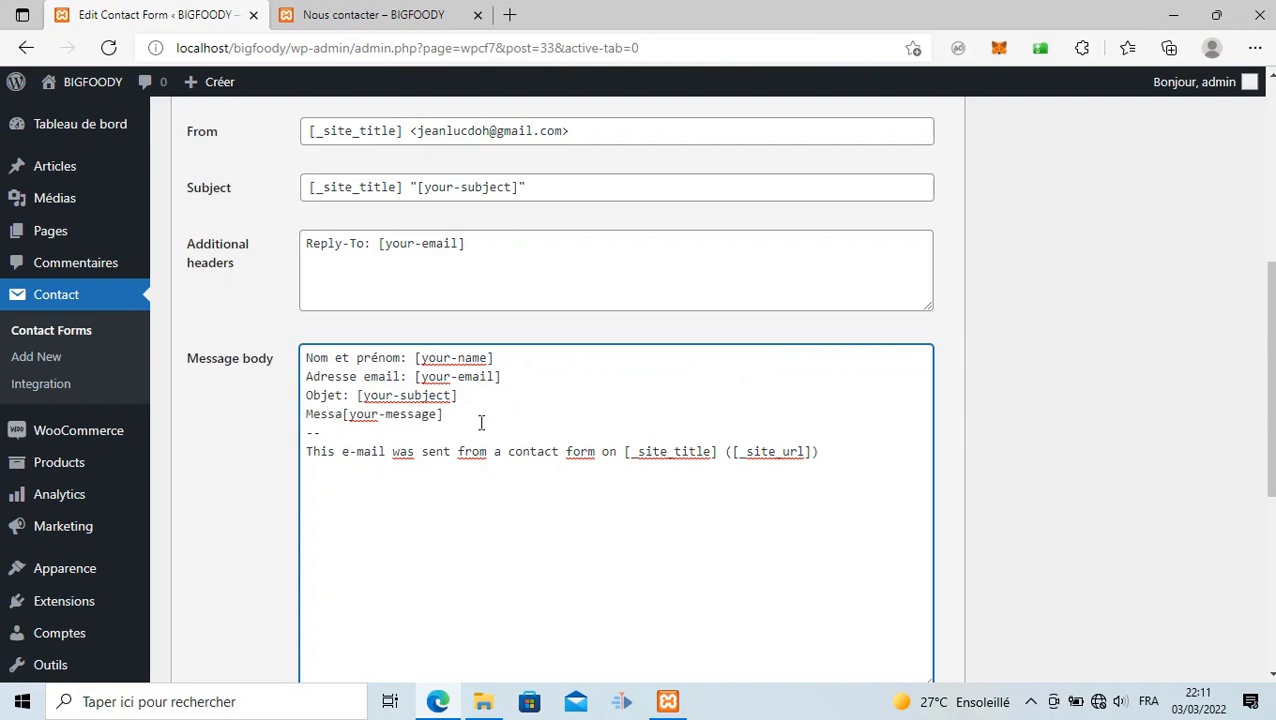
pyautogui.write('ge:')
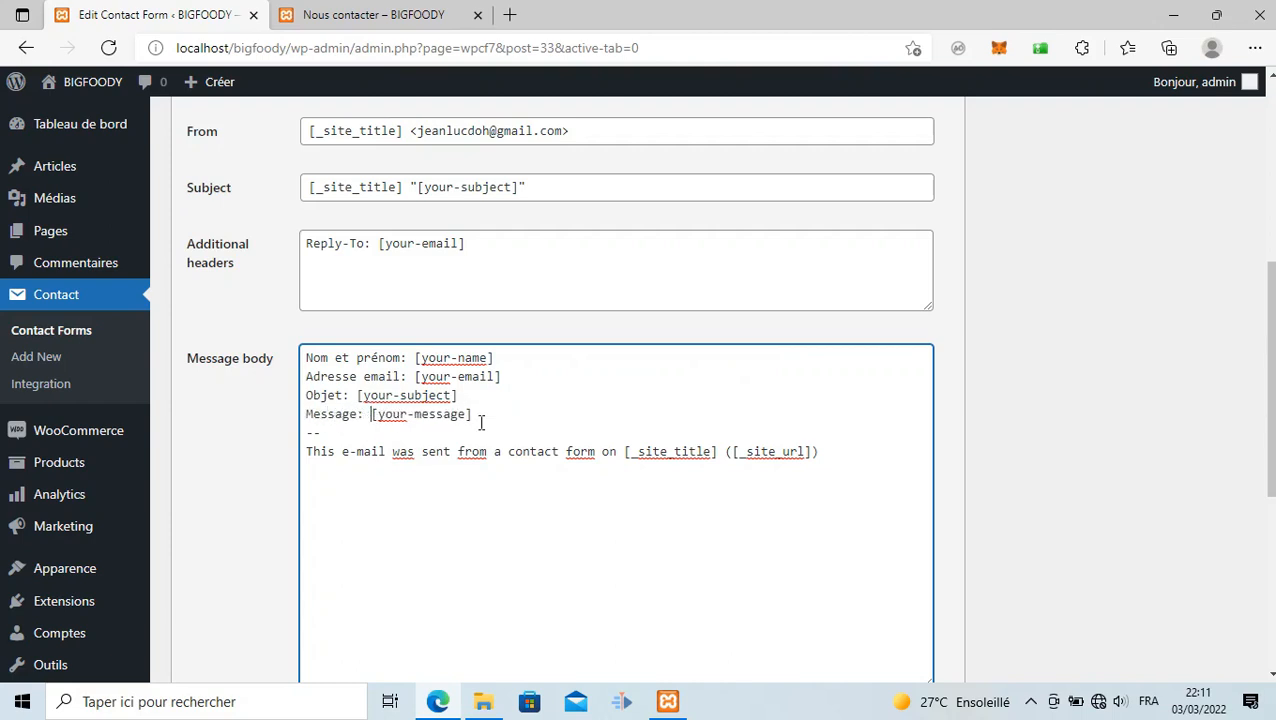
# Insert a blank line between the Message: [your-message] line and the -- separator
pyautogui.hotkey('ctrl', 'Right')
pyautogui.hotkey('ctrl', 'Right')
pyautogui.hotkey('ctrl', 'Right')
pyautogui.press('Return')
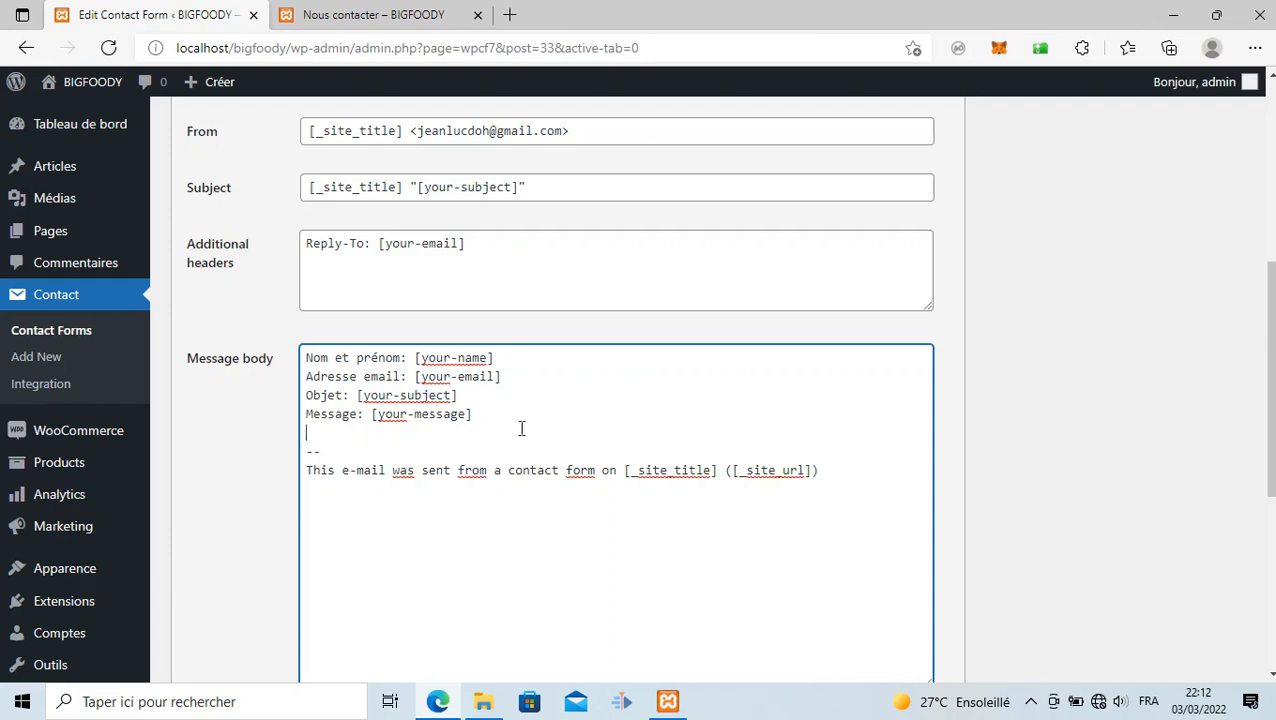
# Enable the additional mail template Mail (2) for the contact form
pyautogui.scroll(-4, 521, 428)
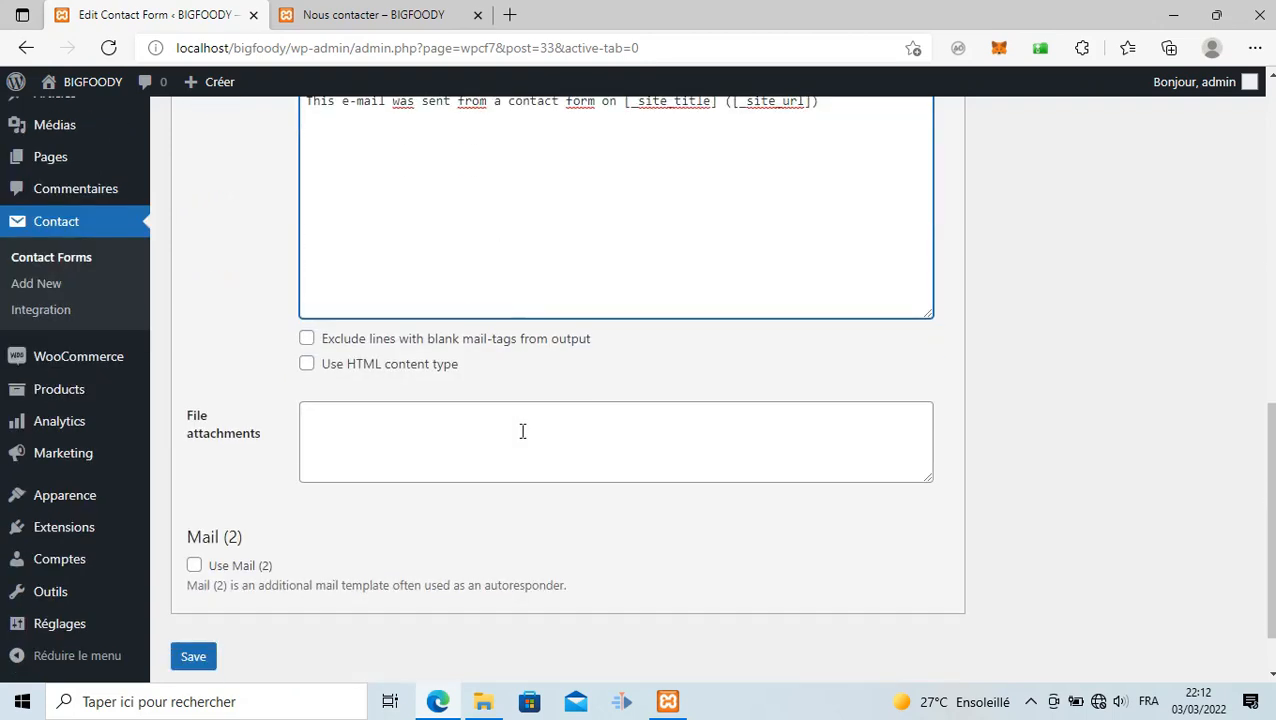
pyautogui.scroll(-2, 521, 430)
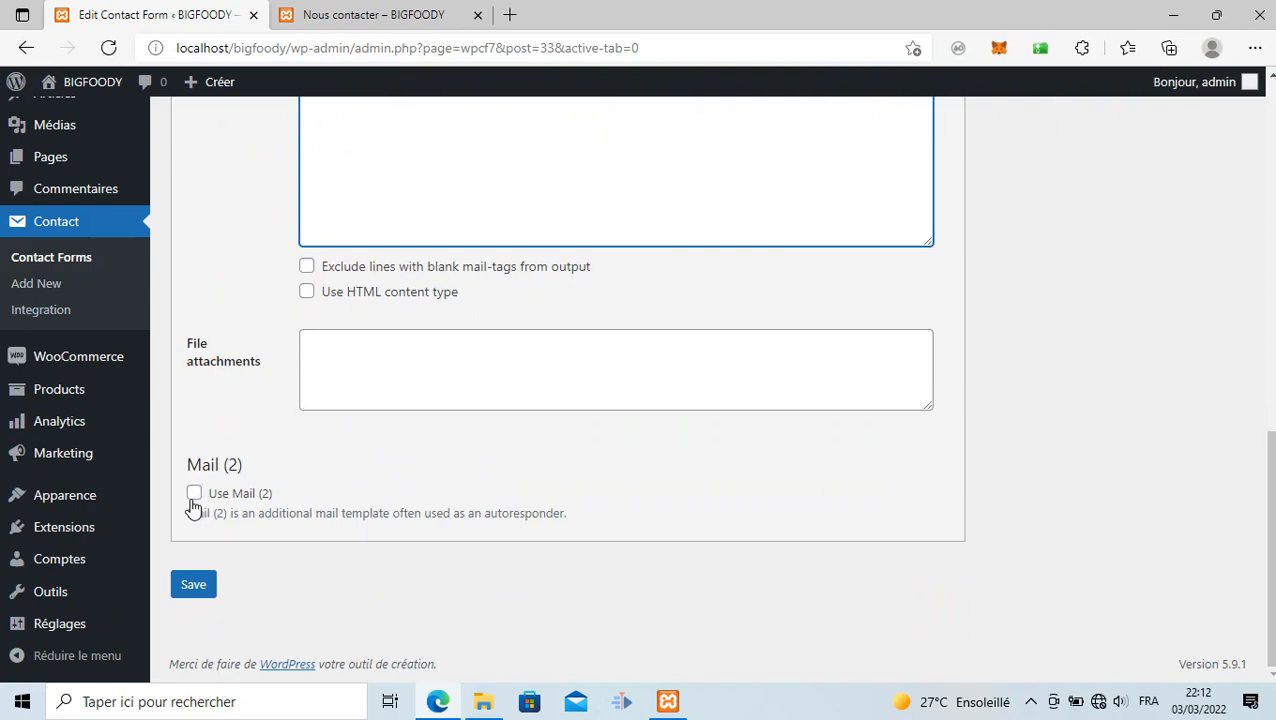
pyautogui.click(194, 494)
# Examine the Mail (2) recipient, sender, subject, headers and message body, and compare its recipient with that of the first mail
pyautogui.scroll(-1, 197, 620)
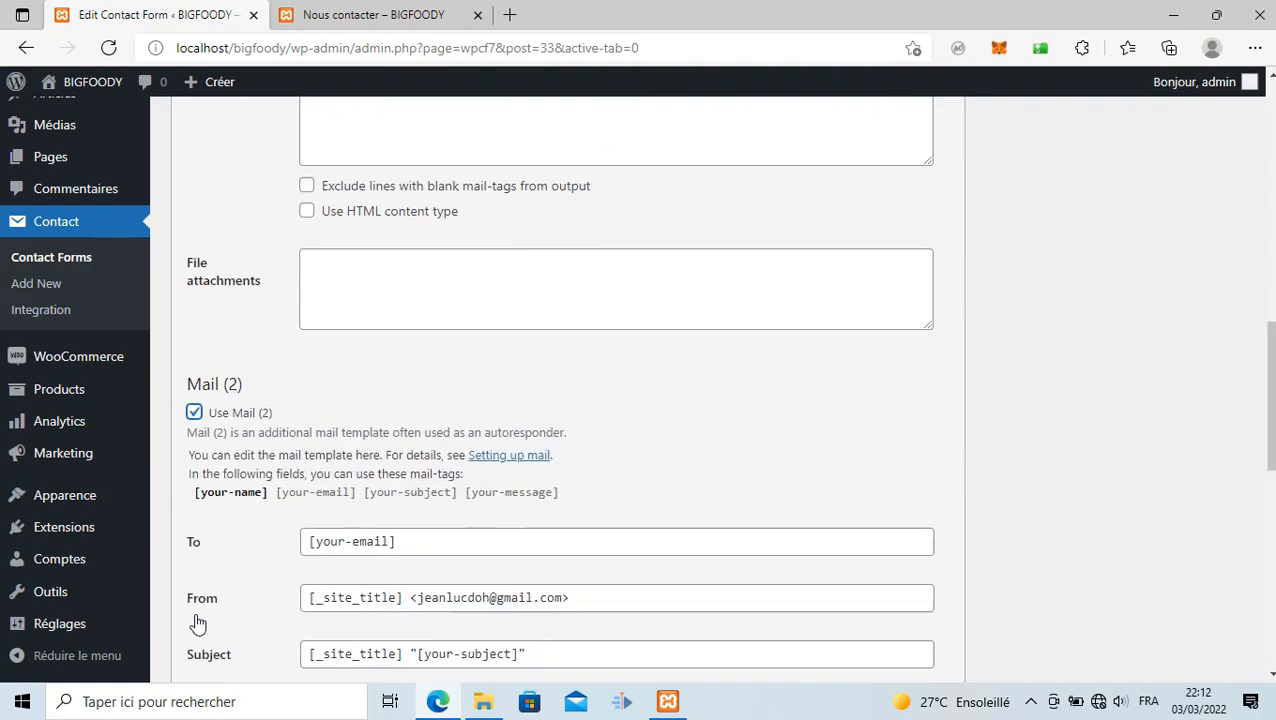
pyautogui.scroll(-1, 197, 622)
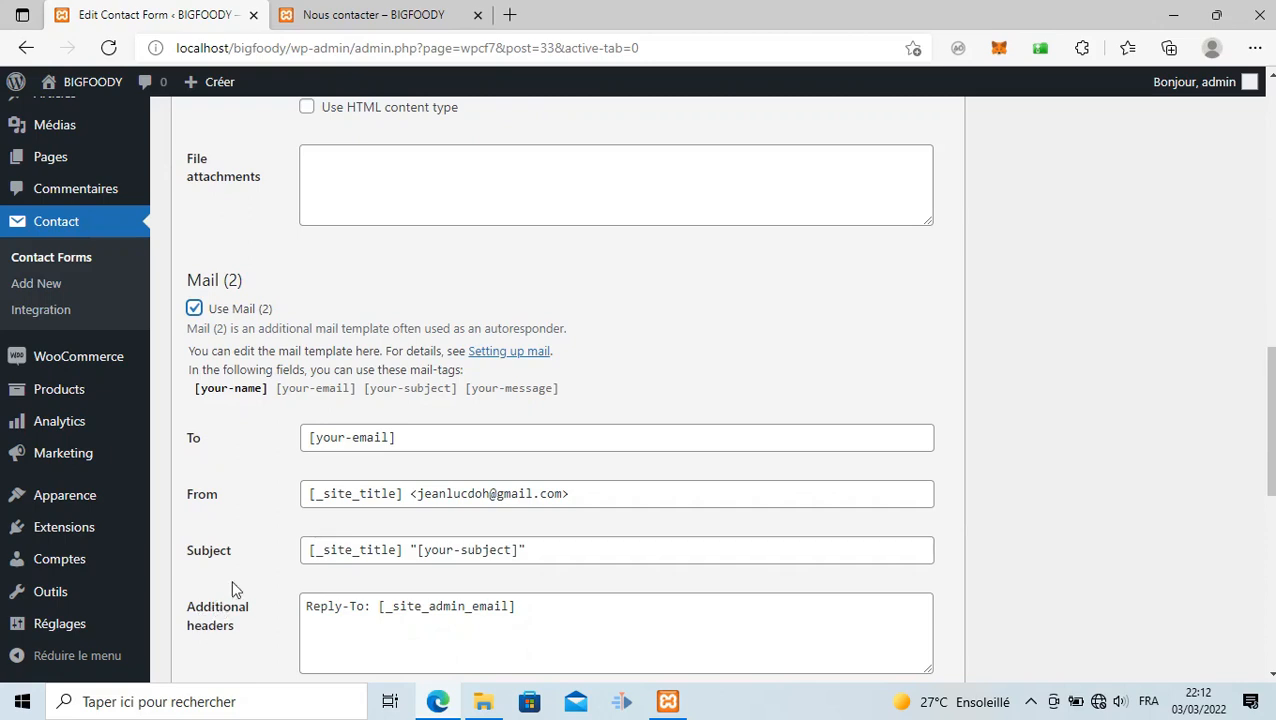
pyautogui.scroll(2, 309, 530)
pyautogui.scroll(6, 309, 530)
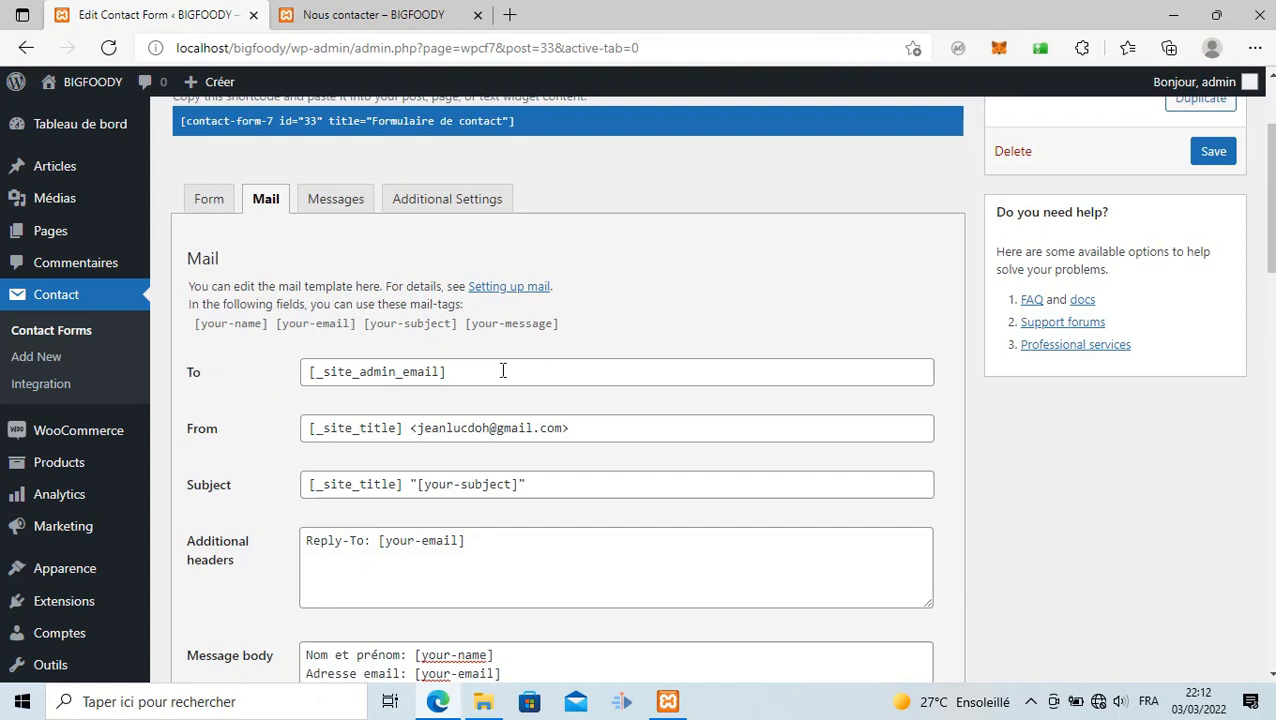
pyautogui.scroll(-8, 262, 395)
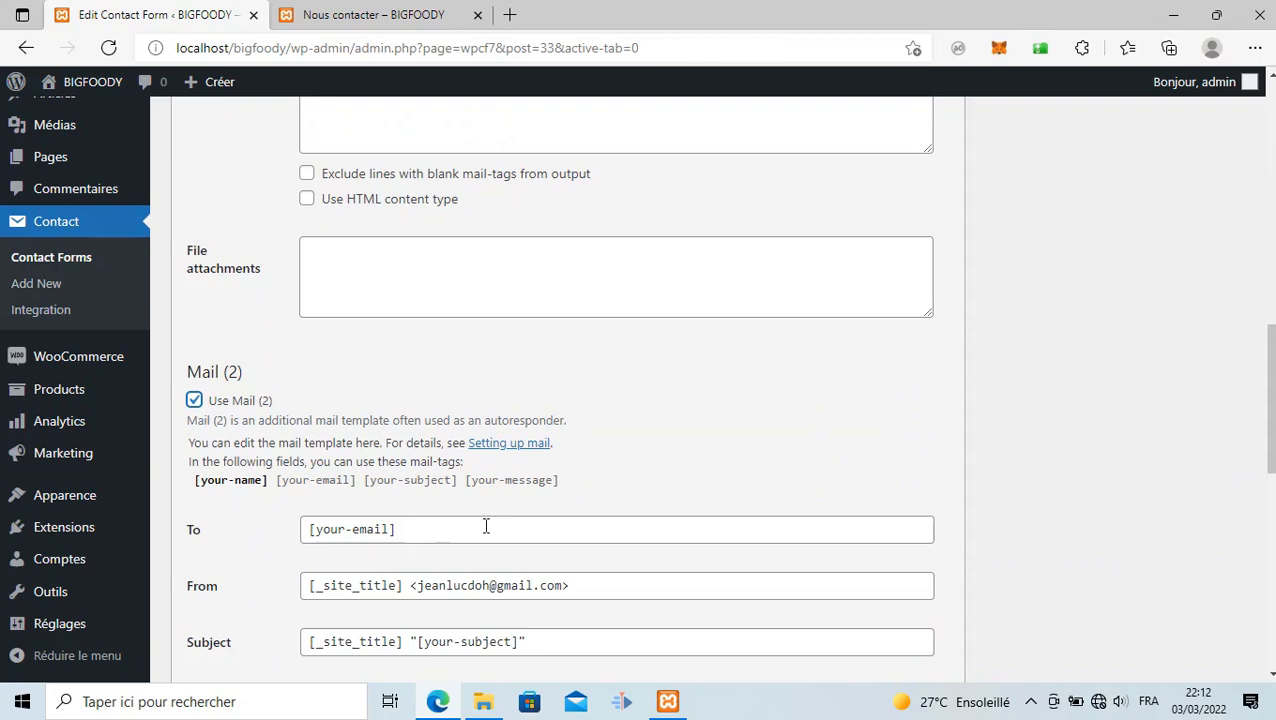
pyautogui.scroll(-3, 486, 528)
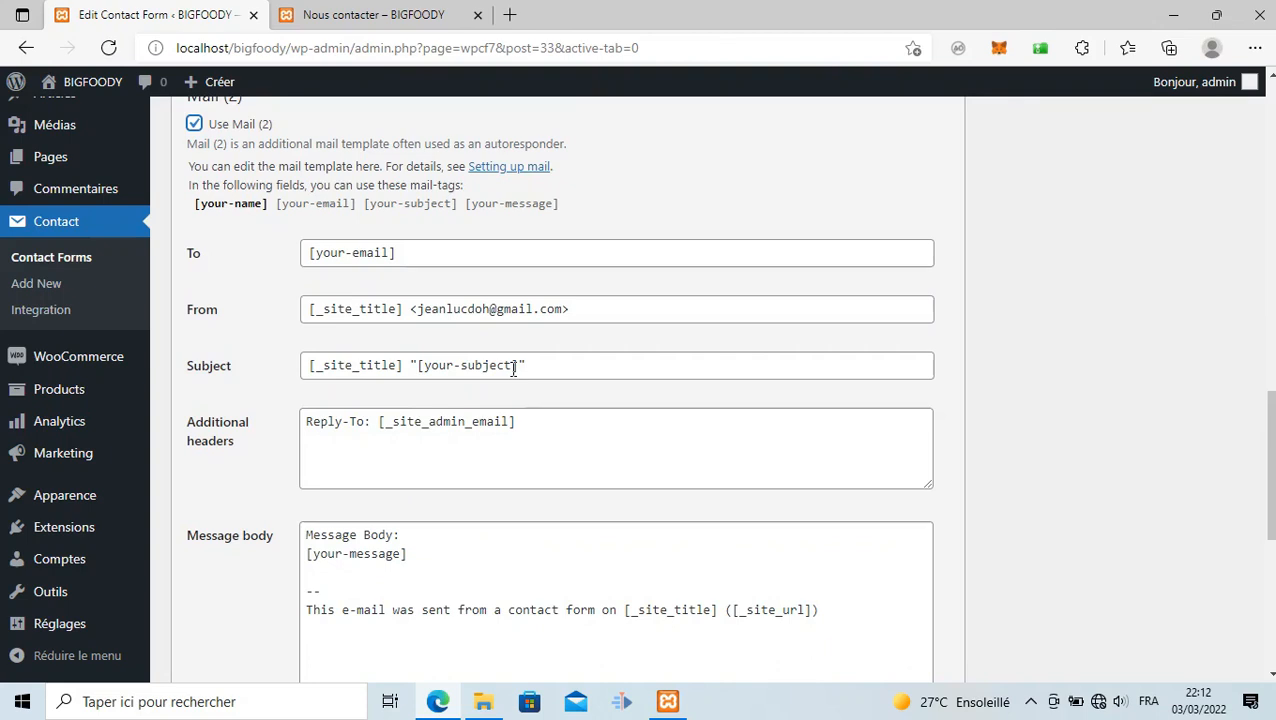
pyautogui.scroll(-2, 513, 368)
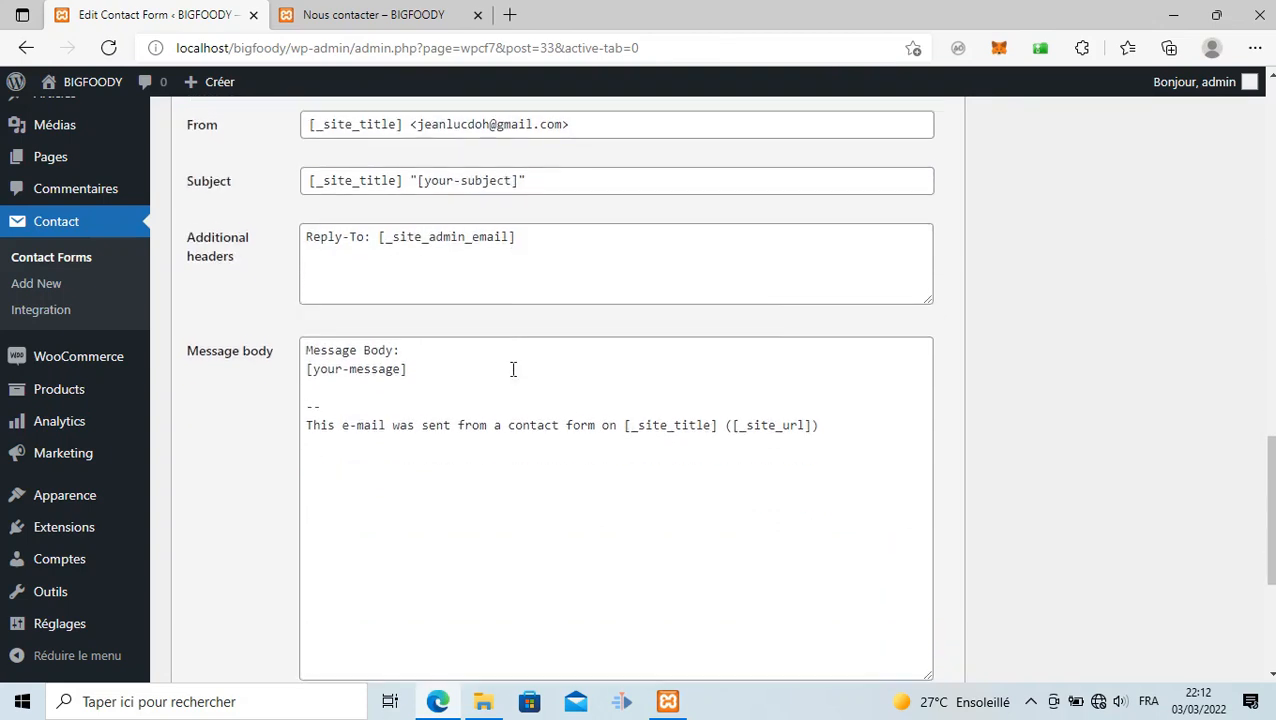
pyautogui.scroll(-1, 513, 368)
pyautogui.scroll(2, 400, 420)
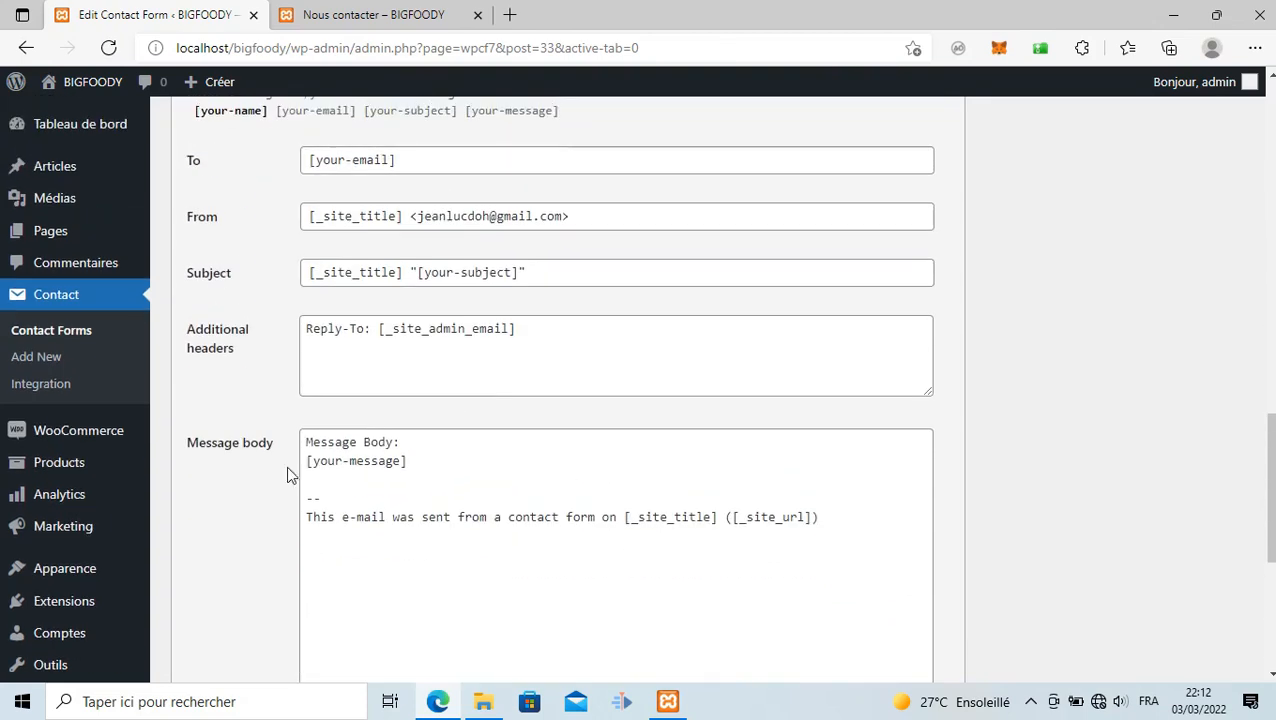
# Replace the Message Body: and [your-message] lines of Mail (2) with the text Votre message a bien été envoyé !
pyautogui.click(440, 456)
pyautogui.moveTo(338, 452); pyautogui.dragTo(272, 436)
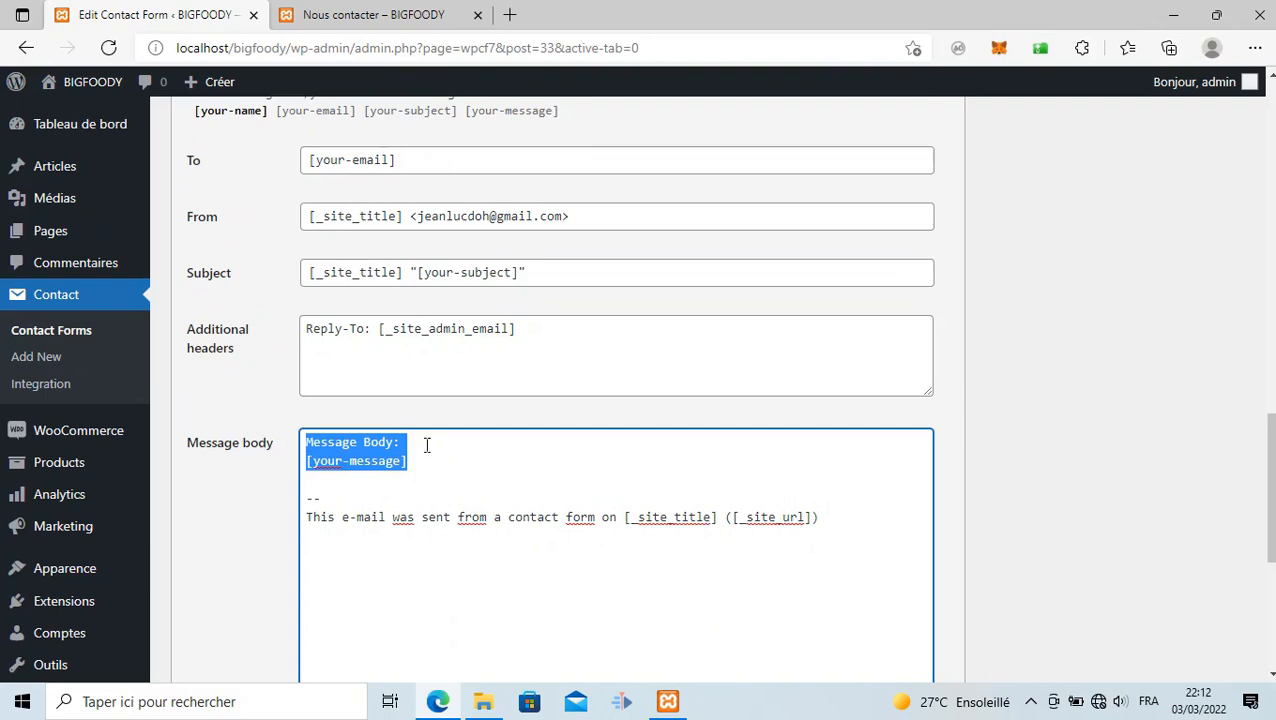
pyautogui.write('V')
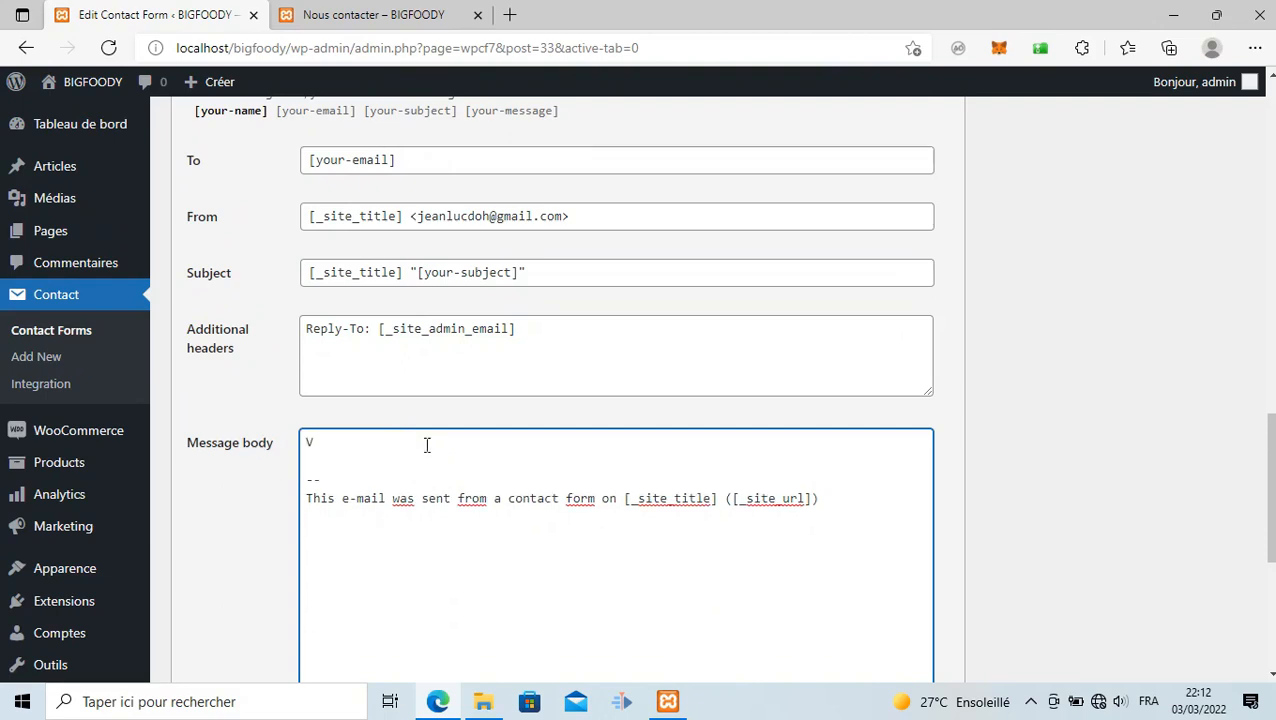
pyautogui.write('otre message a bien été envoyé !')
pyautogui.press('Return')
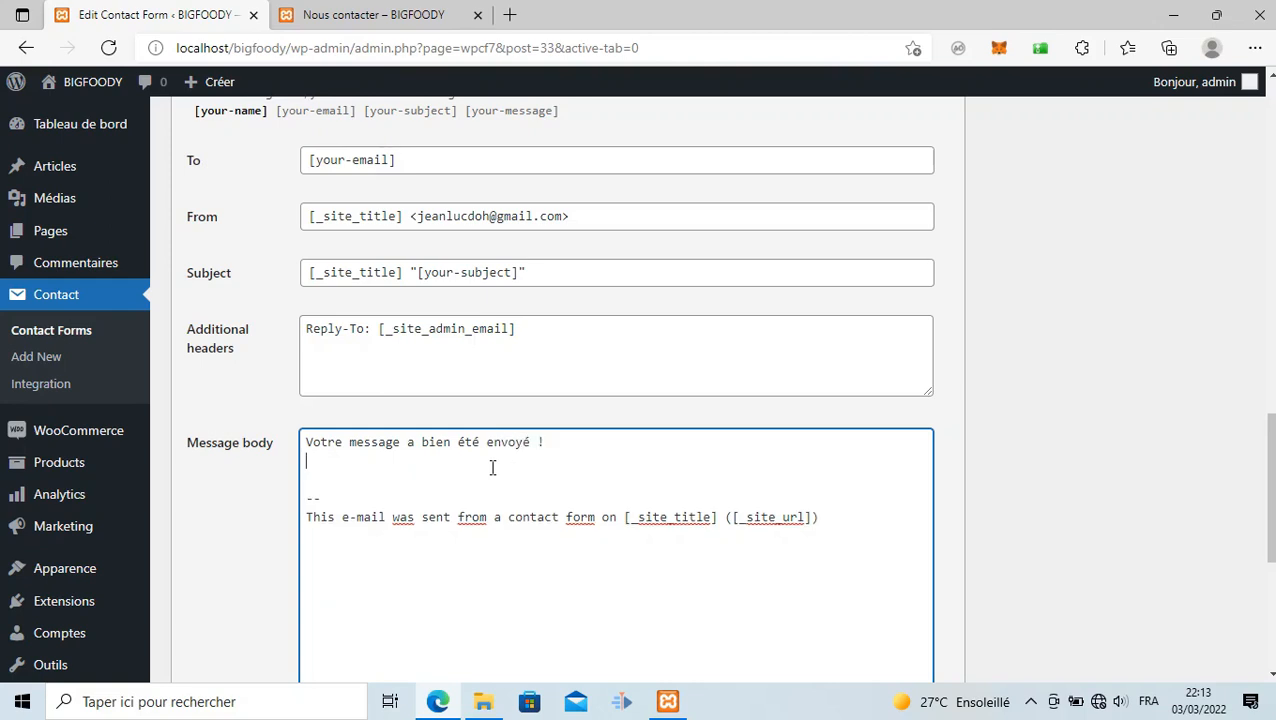
# Add the note NB: Ceci est un mail automatique, merci de ne pas répondre. below the confirmation sentence, separated by a blank line
pyautogui.press('Return')
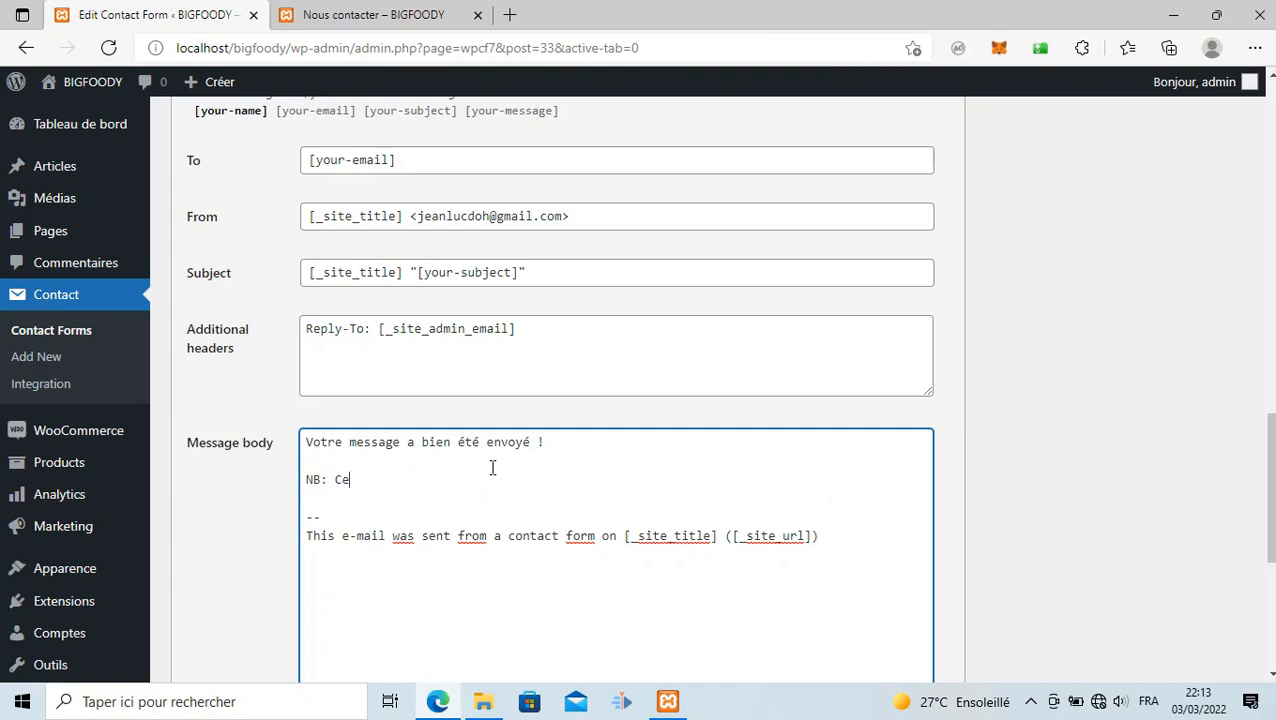
pyautogui.write('st')
pyautogui.write(' un mail')
pyautogui.write(' automat')
pyautogui.write('io')
pyautogui.write('ue, merci de n')
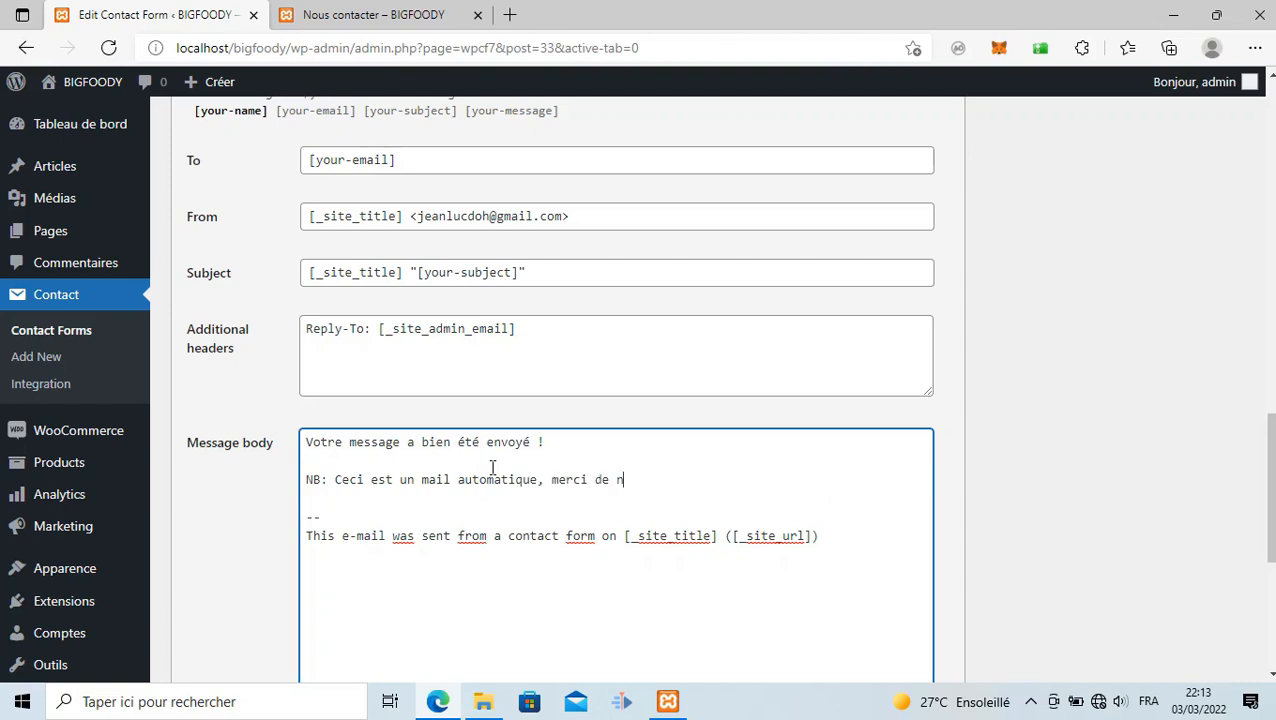
pyautogui.write('e pas répondre.')
# Save the contact form with its edited mail templates
pyautogui.scroll(-2, 718, 555)
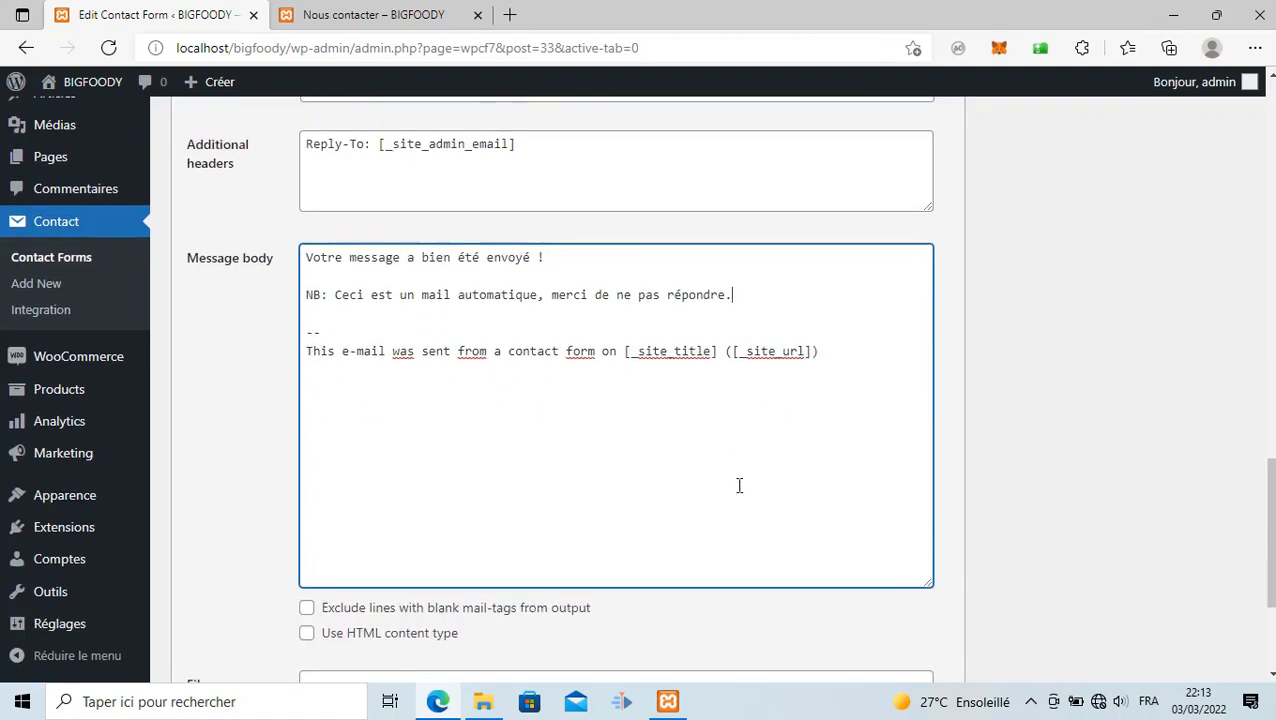
pyautogui.scroll(-3, 740, 490)
pyautogui.click(191, 592)
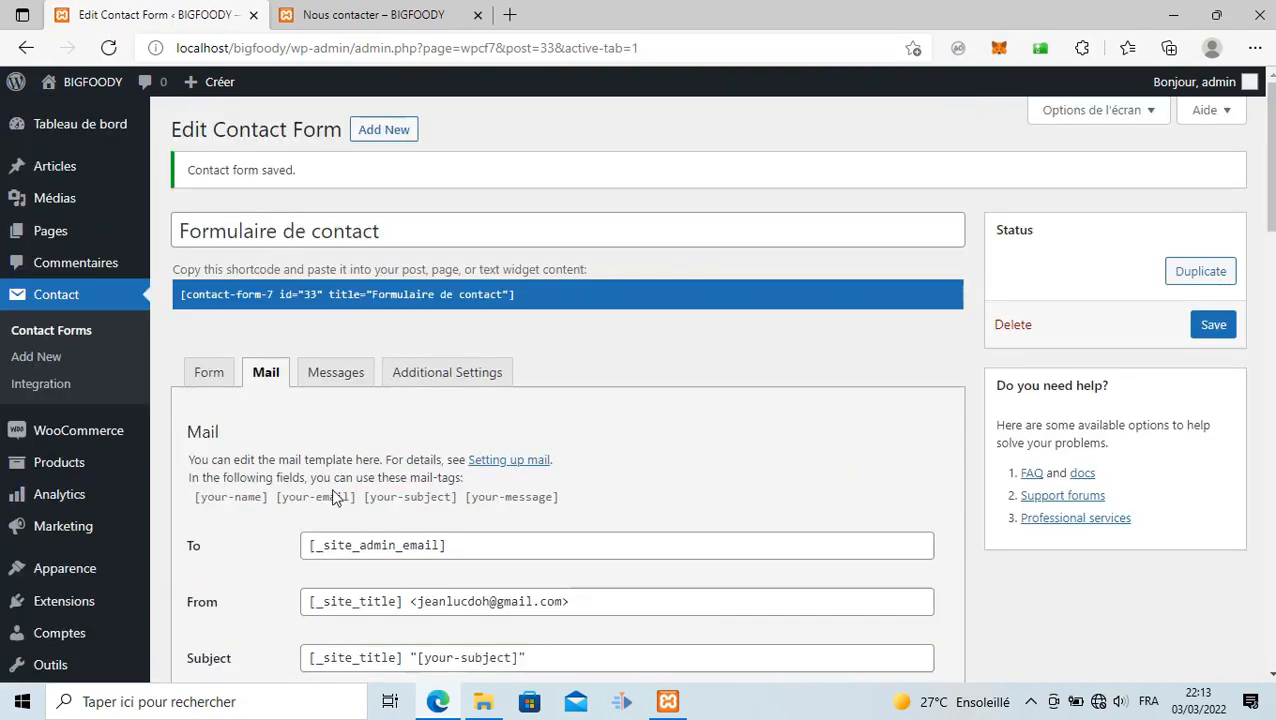
# Copy the shortcode of the Formulaire de contact form
pyautogui.click(180, 293)
pyautogui.hotkey('ctrl', 'c')
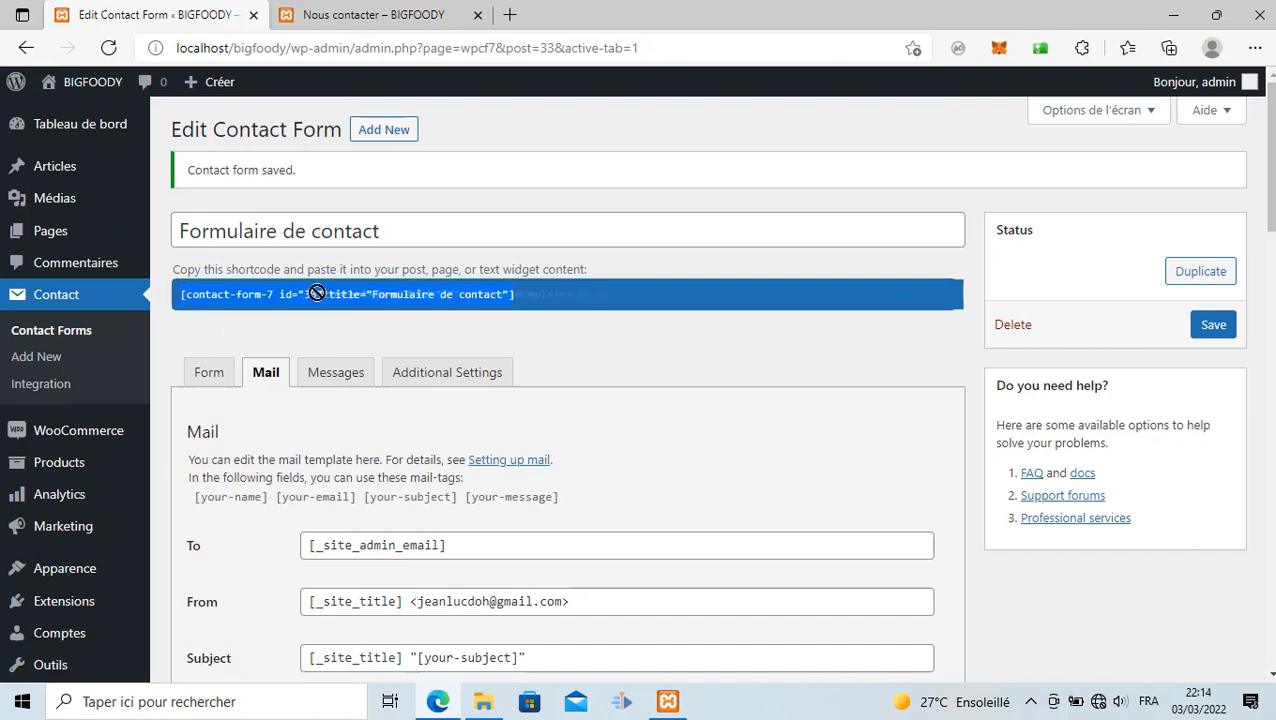
pyautogui.rightClick(418, 294)
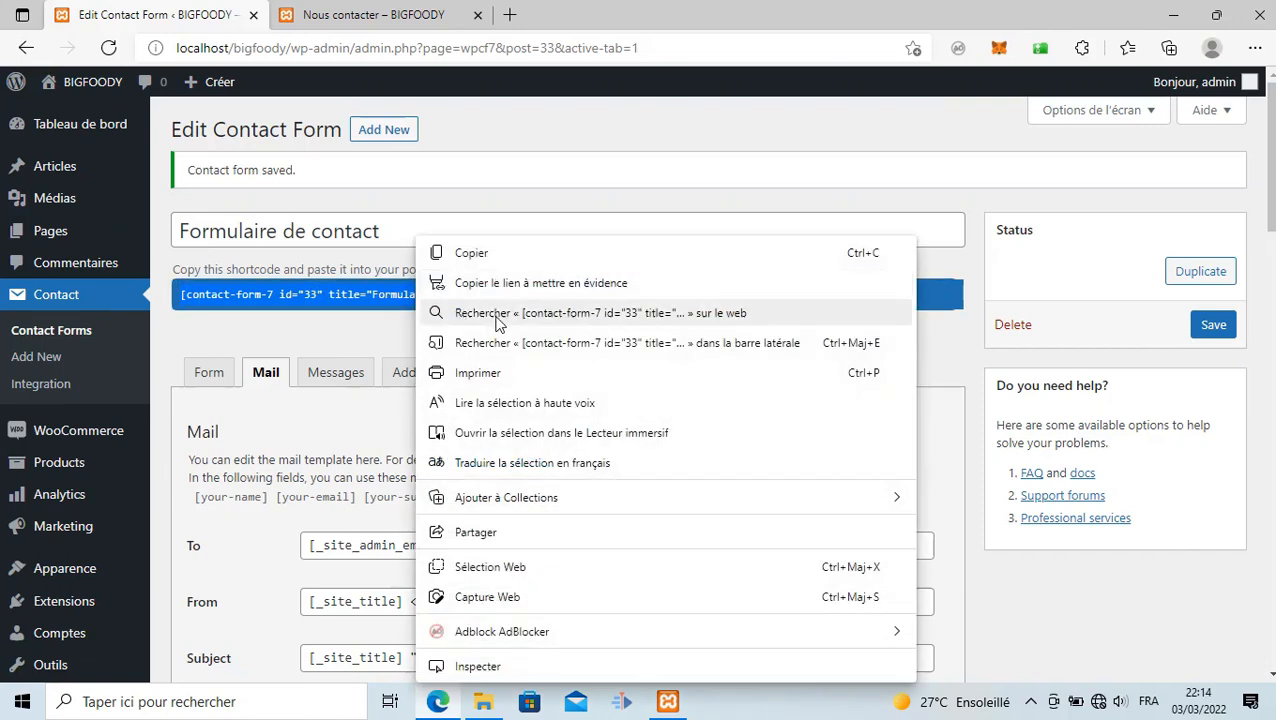
pyautogui.click(465, 254)
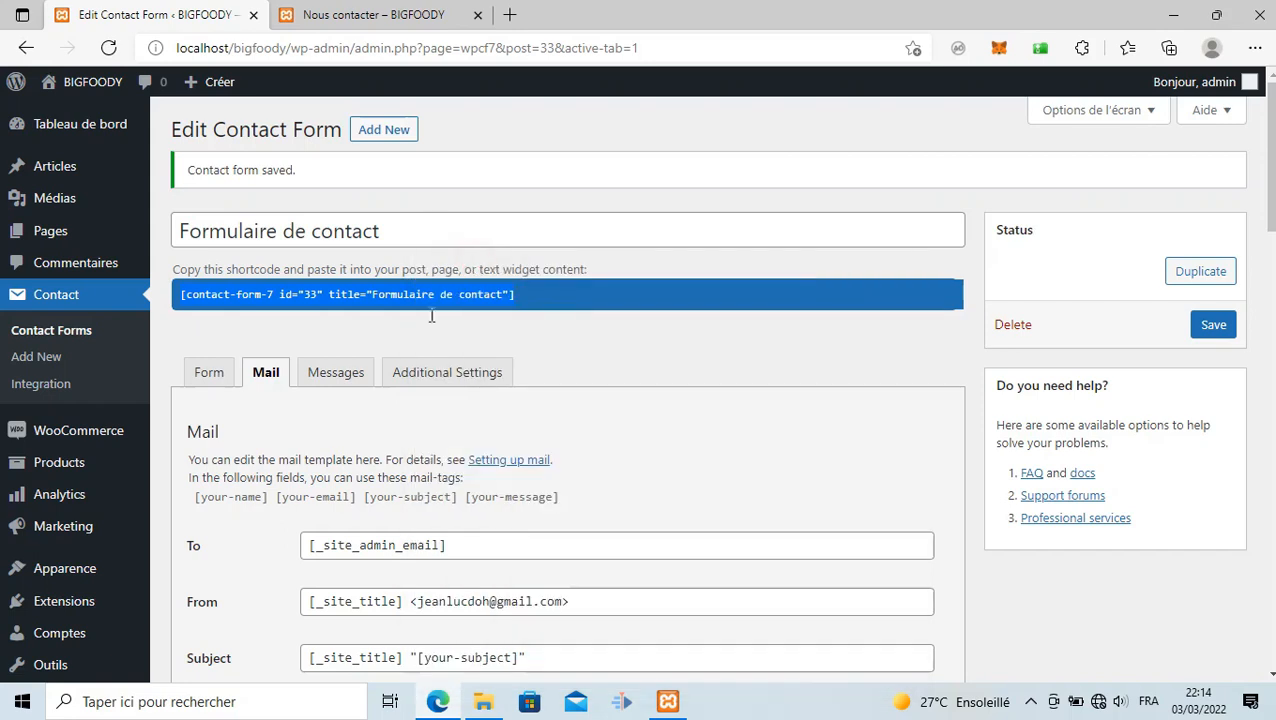
# Close the contact form editor and open the Nous contacter page for editing
pyautogui.click(253, 14)
pyautogui.click(184, 390)
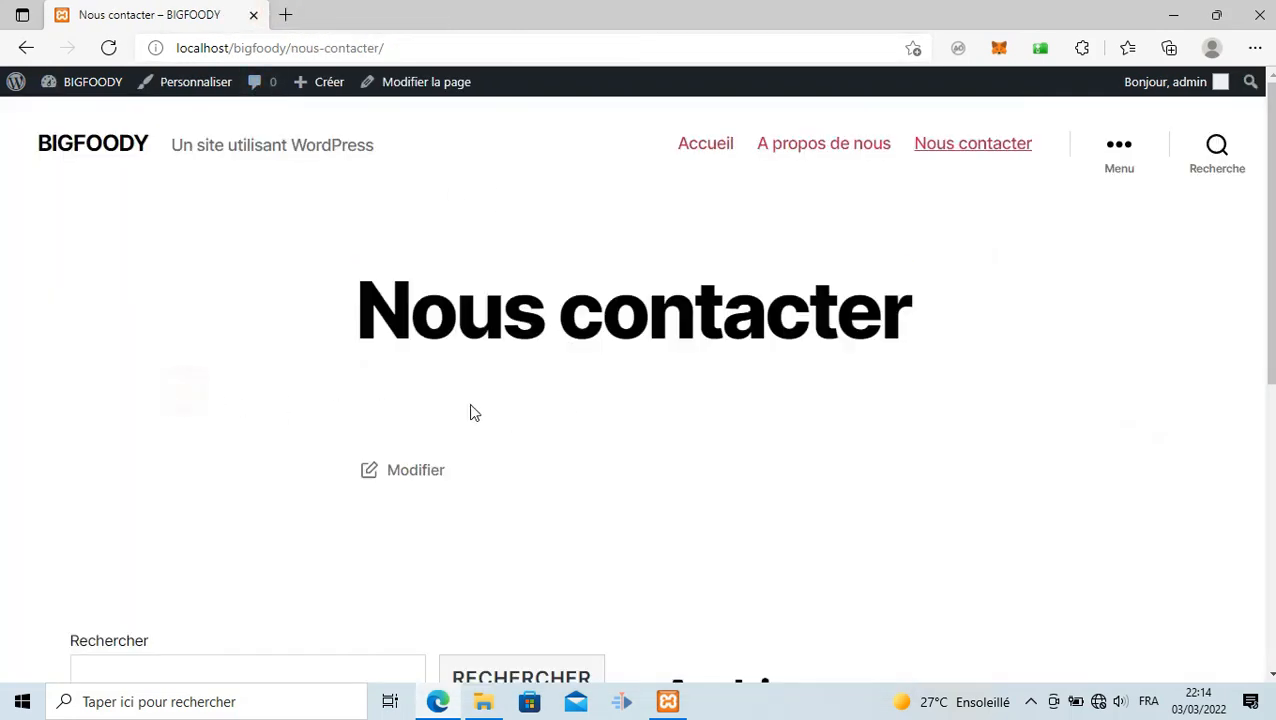
pyautogui.click(410, 86)
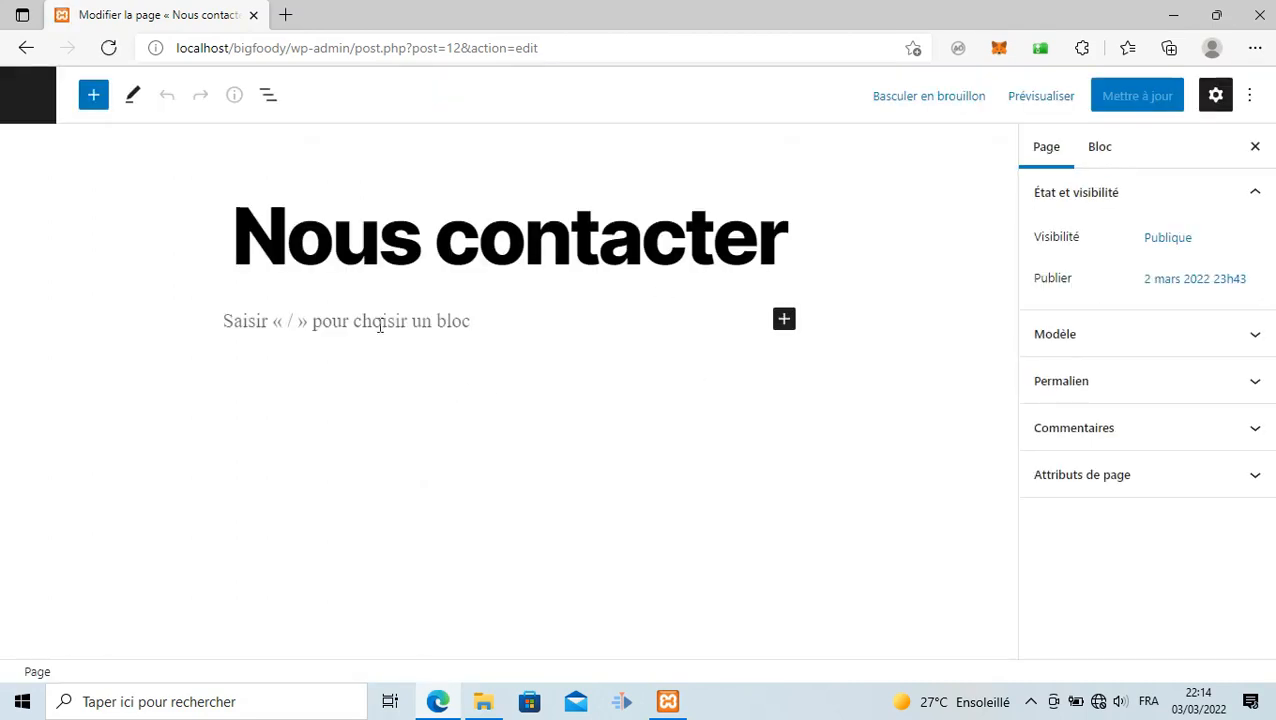
# Add a Code court block to the page containing the shortcode [contact-form-7 id="33" title="Formulaire de contact"]
pyautogui.click(785, 321)
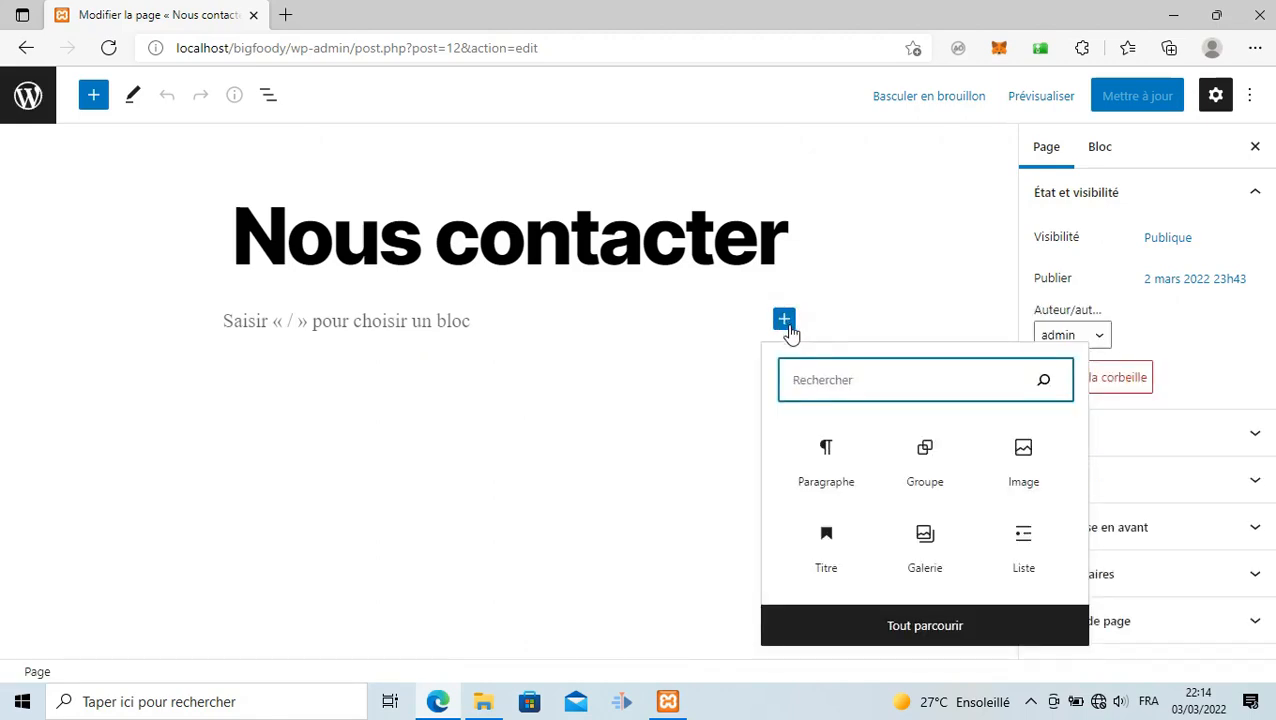
pyautogui.write('shor')
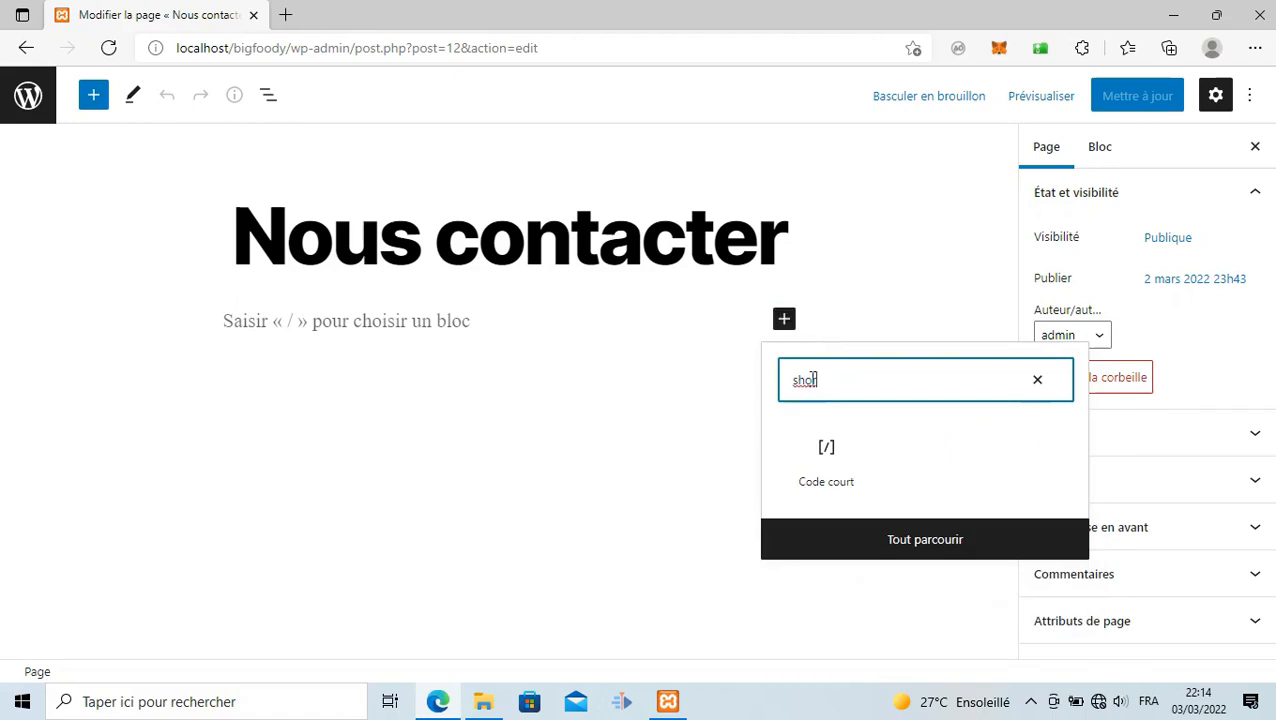
pyautogui.click(826, 460)
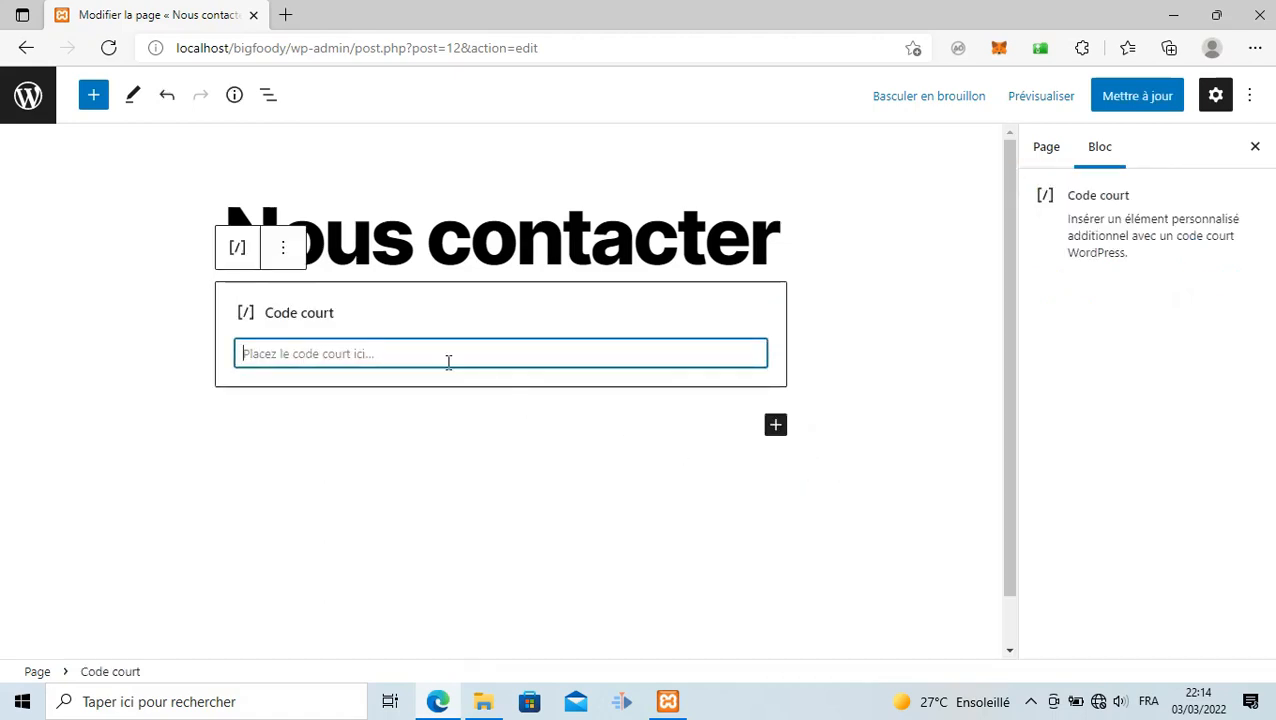
pyautogui.hotkey('ctrl', 'v')
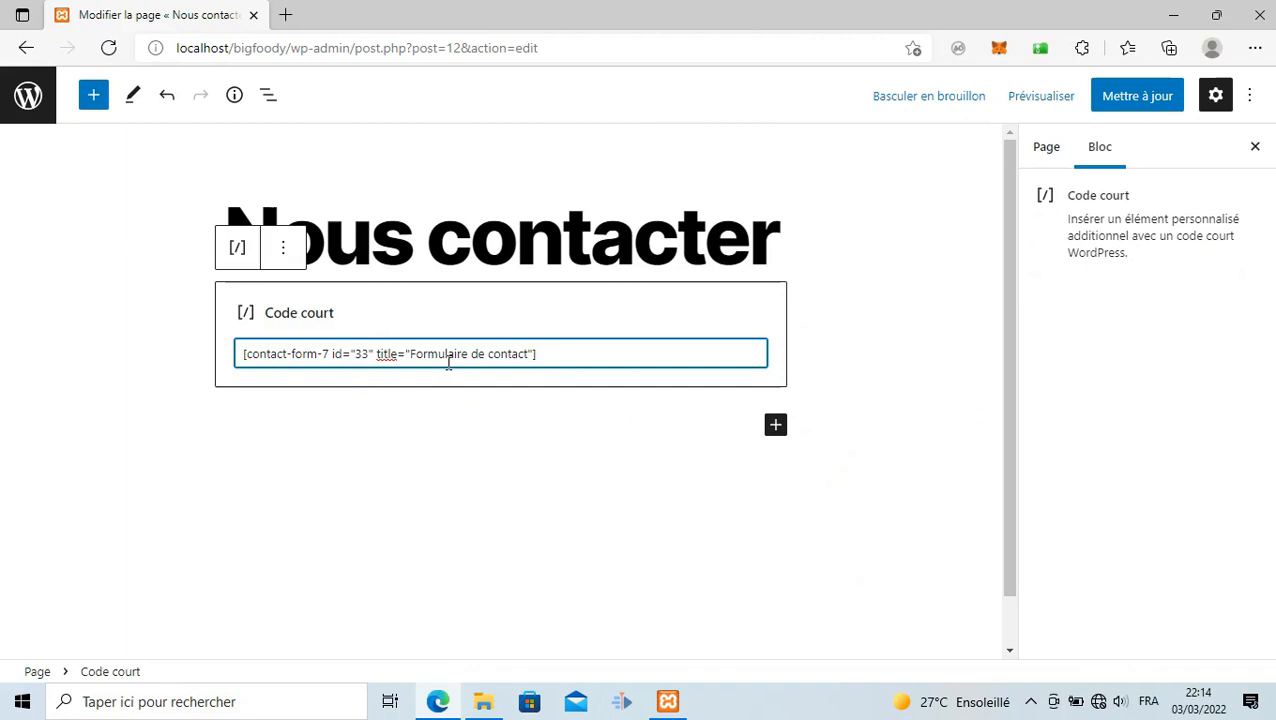
# Remove the empty paragraph below the shortcode block and update the page
pyautogui.click(863, 358)
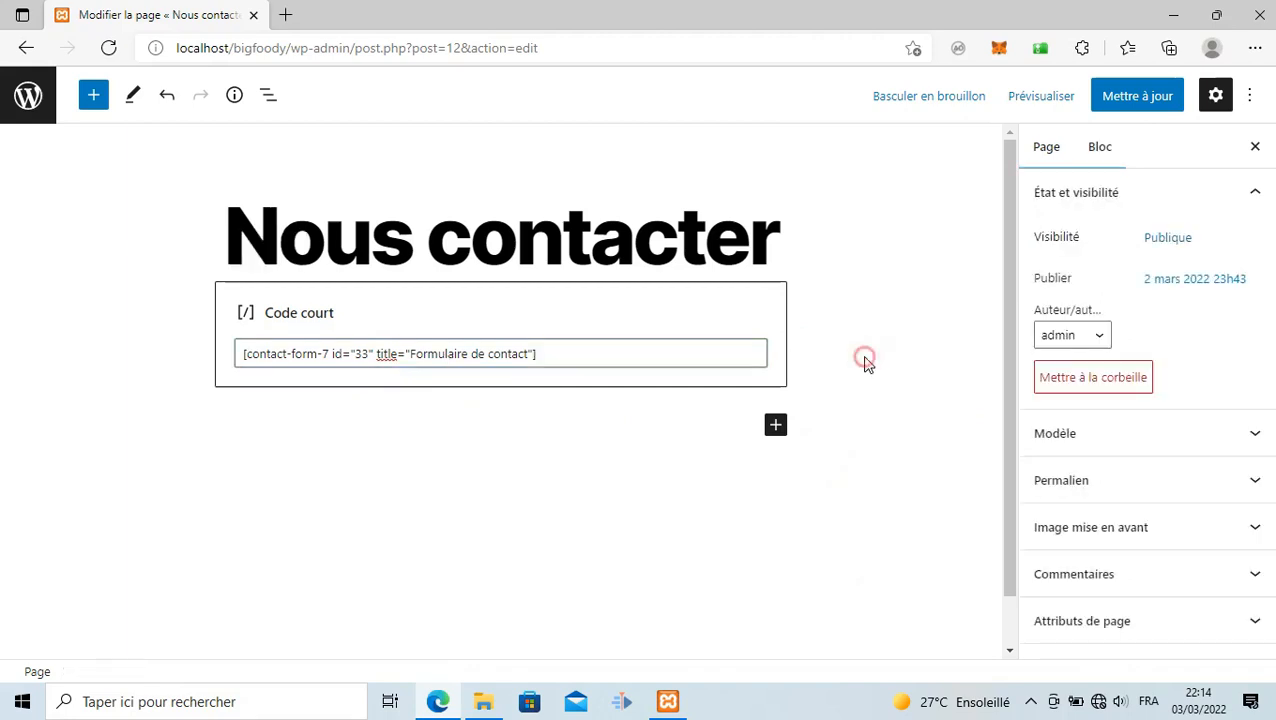
pyautogui.click(558, 467)
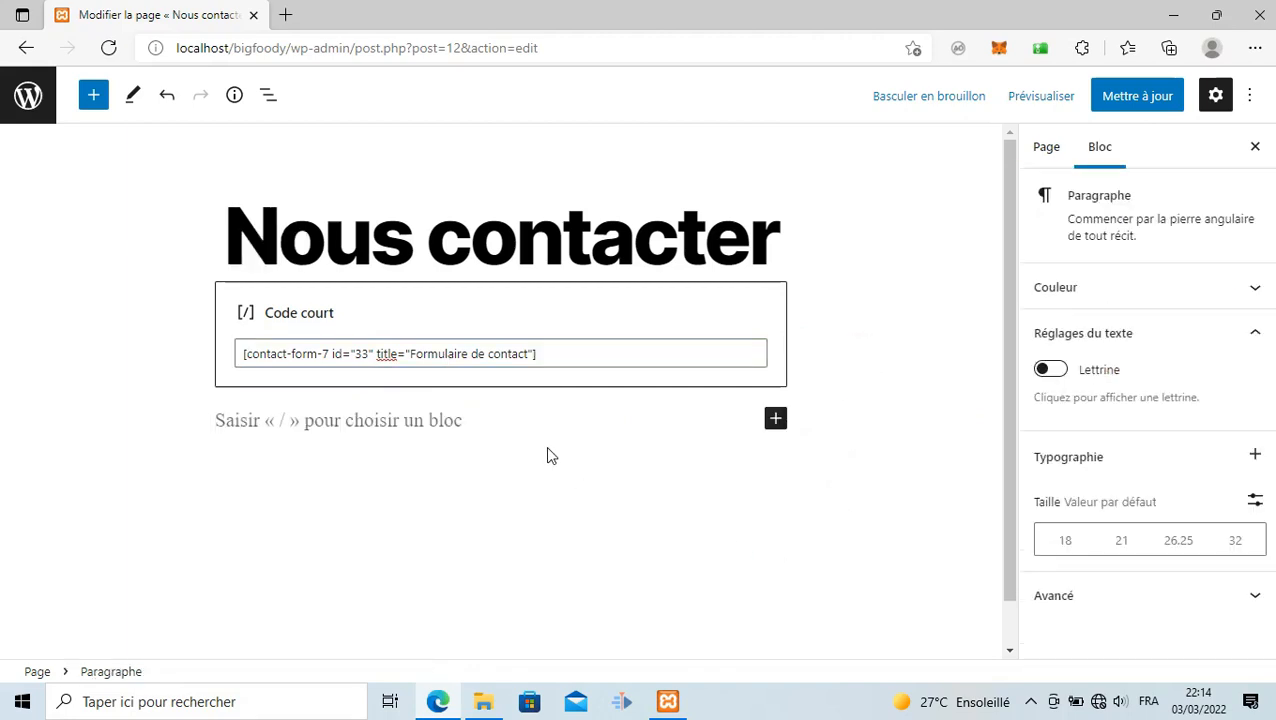
pyautogui.click(577, 352)
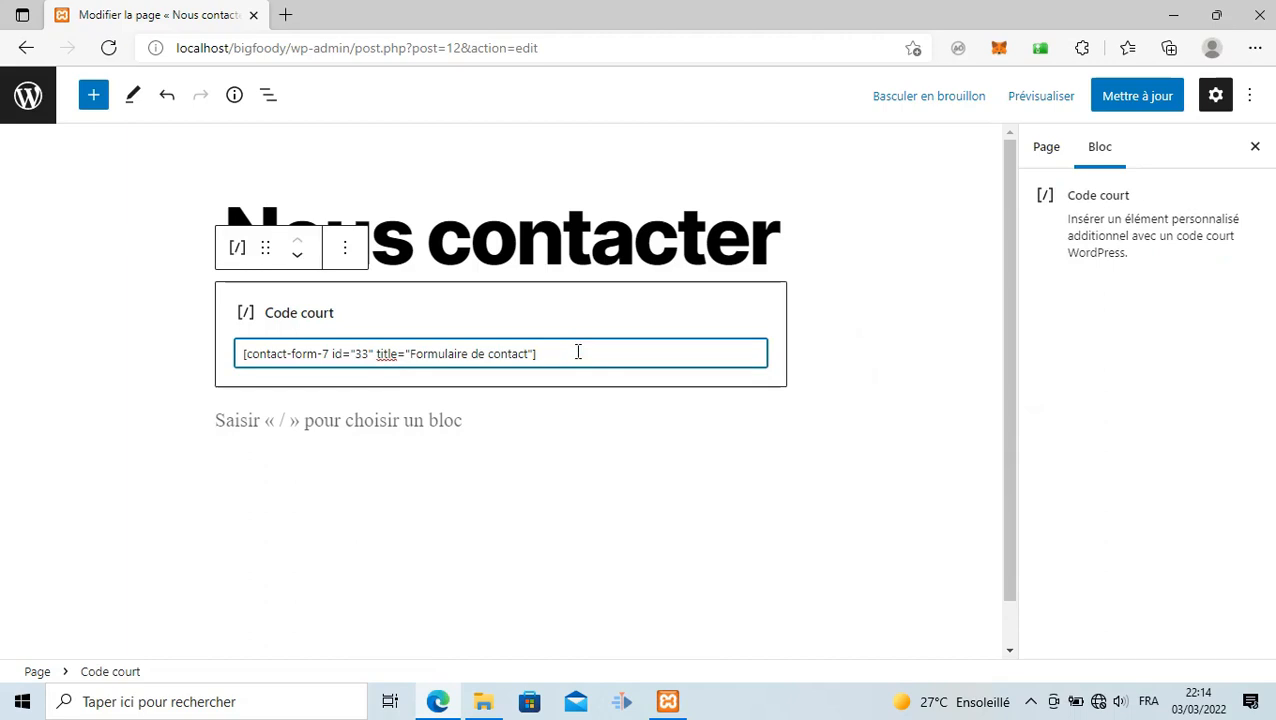
pyautogui.press('Return')
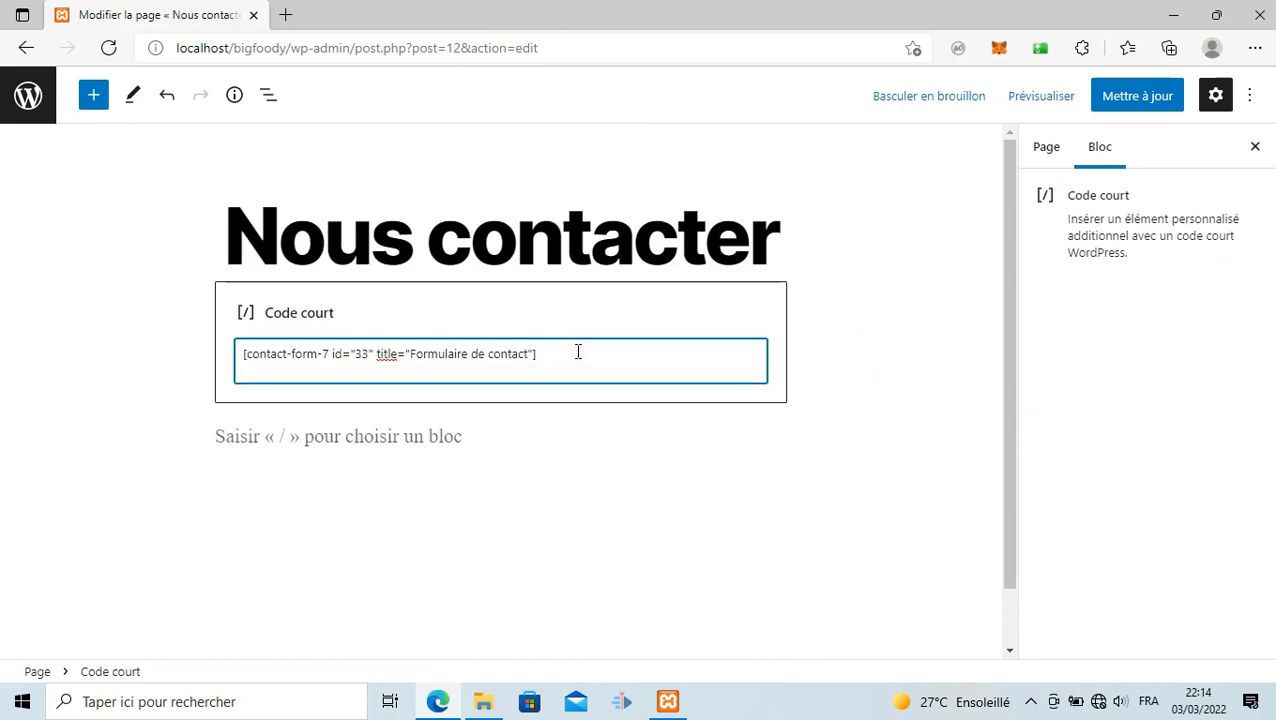
pyautogui.press('BackSpace')
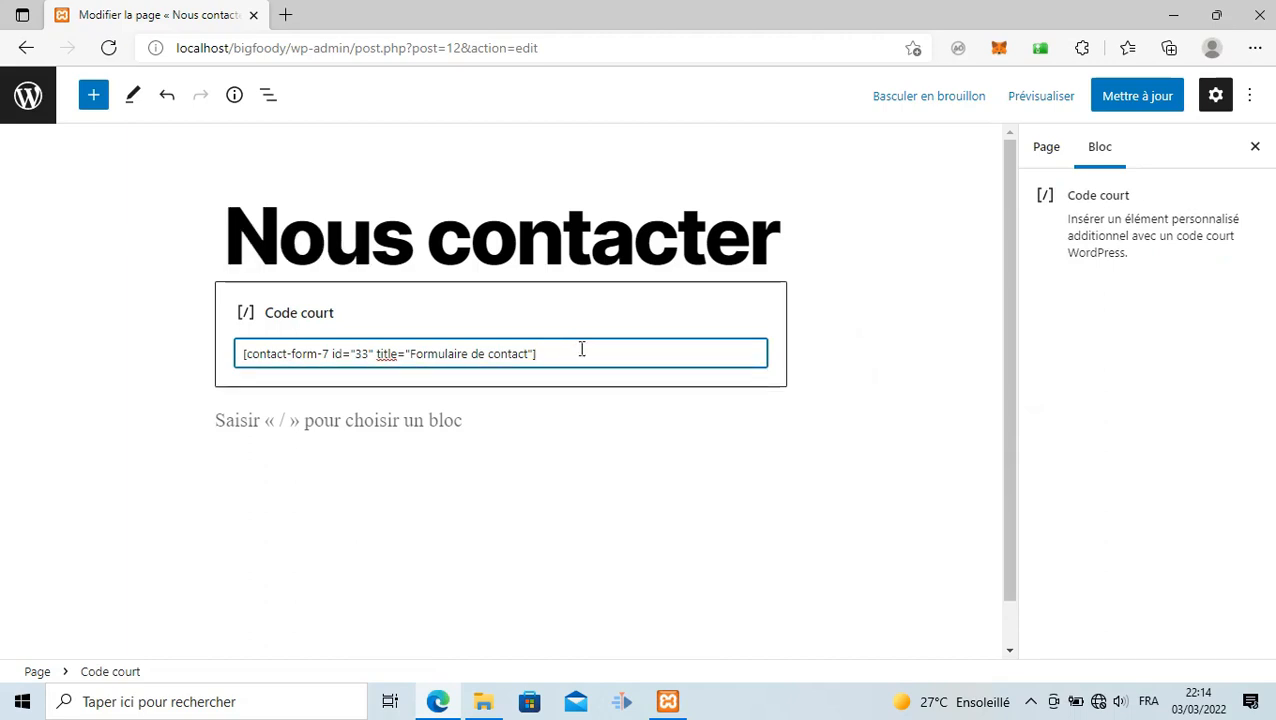
pyautogui.click(631, 427)
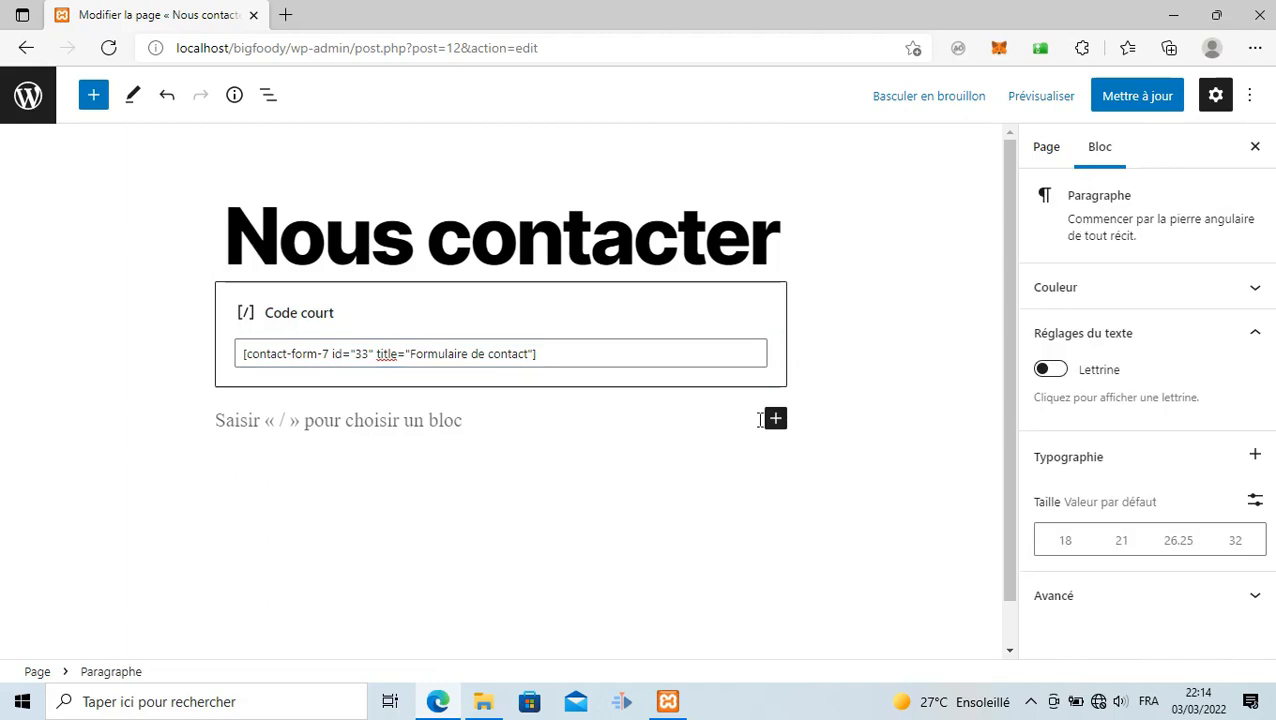
pyautogui.press('BackSpace')
pyautogui.click(1150, 104)
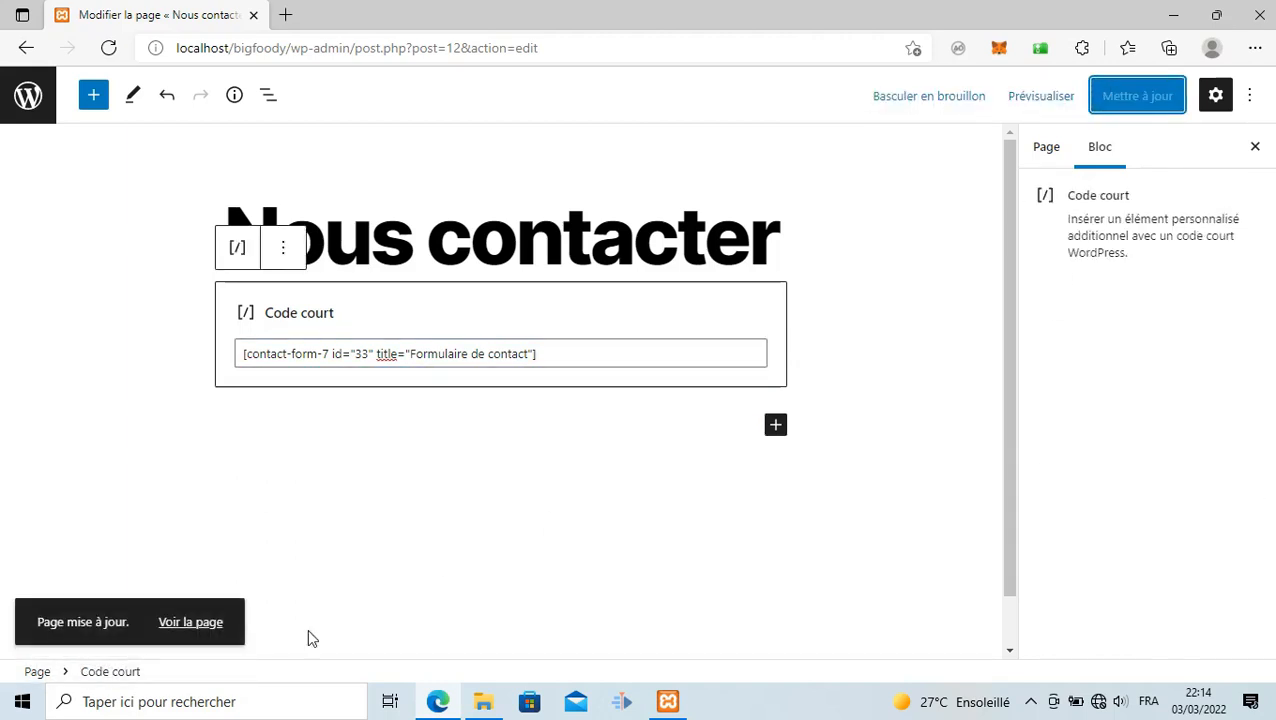
# View the published Nous contacter page and examine the form's name, email, subject and message fields and its submit button
pyautogui.click(190, 623)
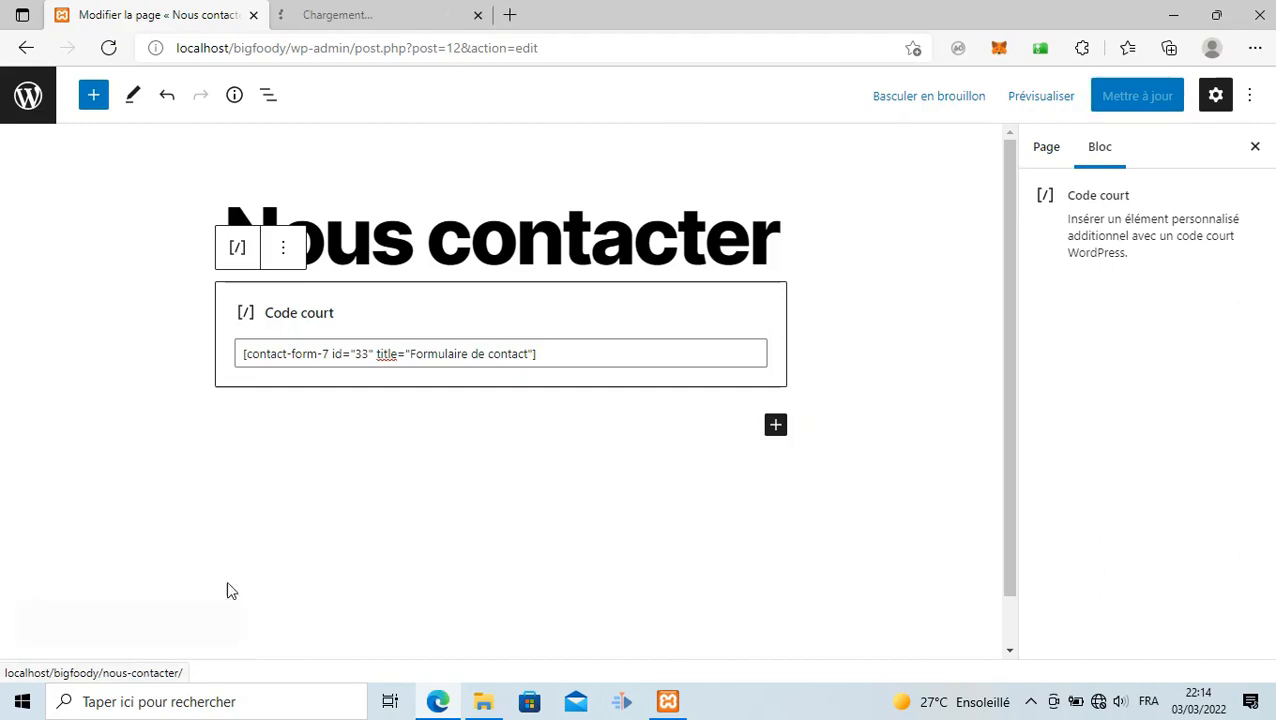
pyautogui.click(338, 12)
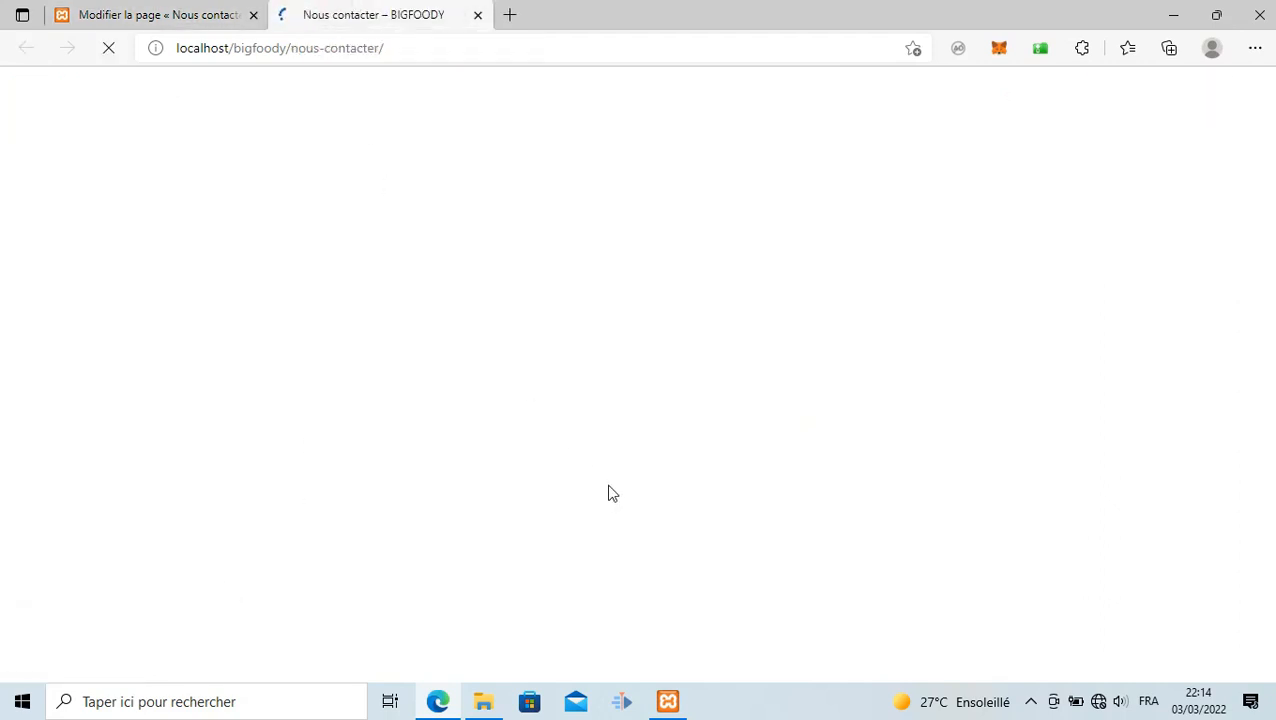
pyautogui.click(402, 478)
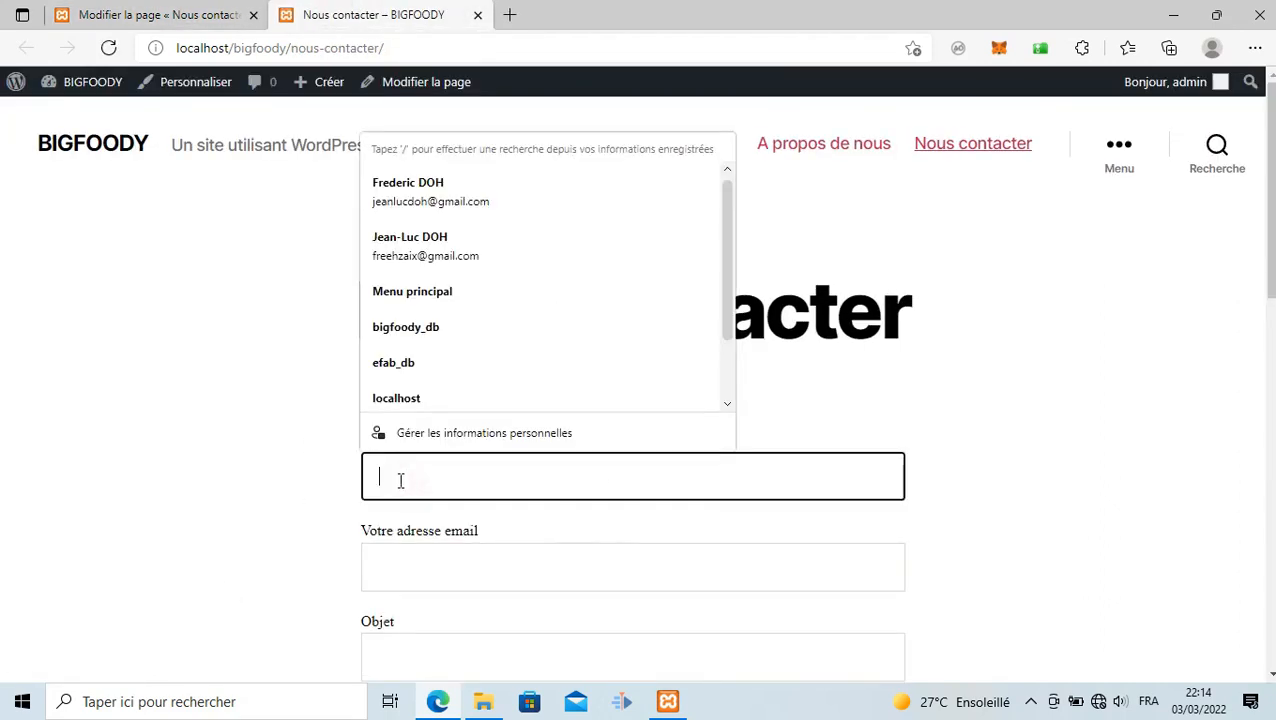
pyautogui.click(245, 497)
pyautogui.scroll(-3, 244, 493)
pyautogui.scroll(-2, 244, 493)
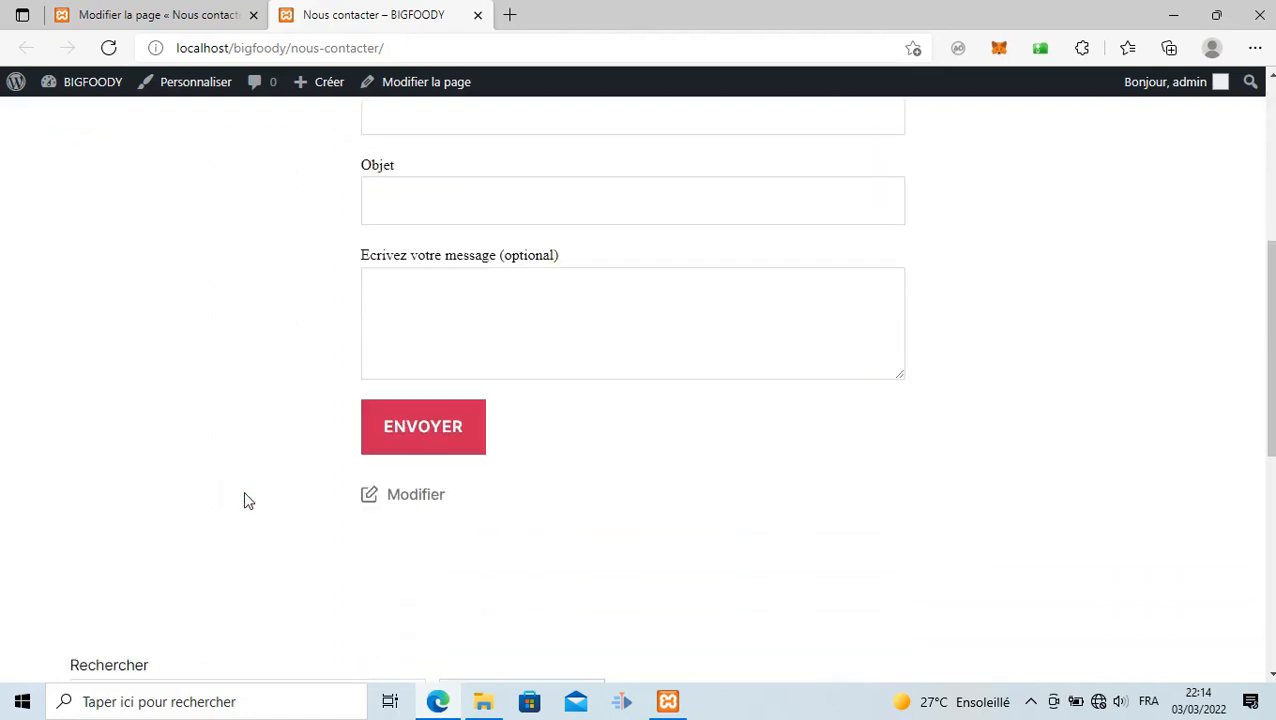
pyautogui.scroll(3, 244, 493)
pyautogui.scroll(2, 248, 500)
pyautogui.click(666, 472)
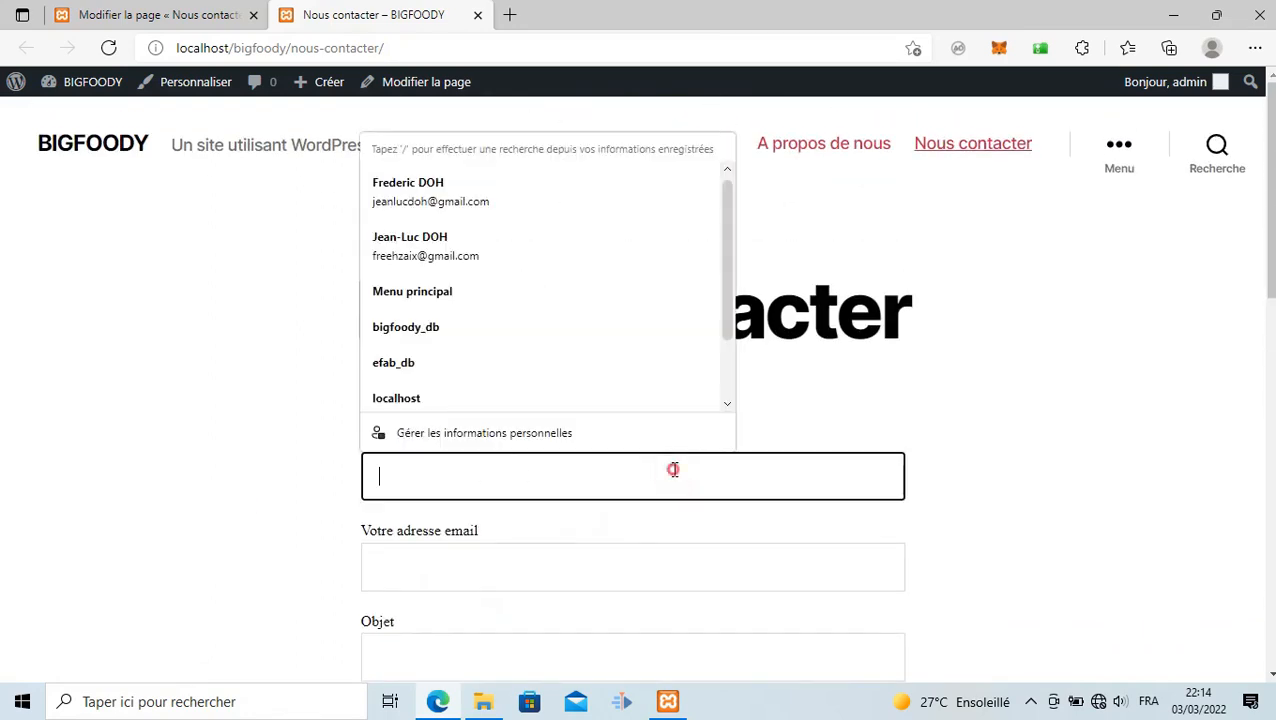
pyautogui.scroll(-2, 712, 470)
pyautogui.click(761, 392)
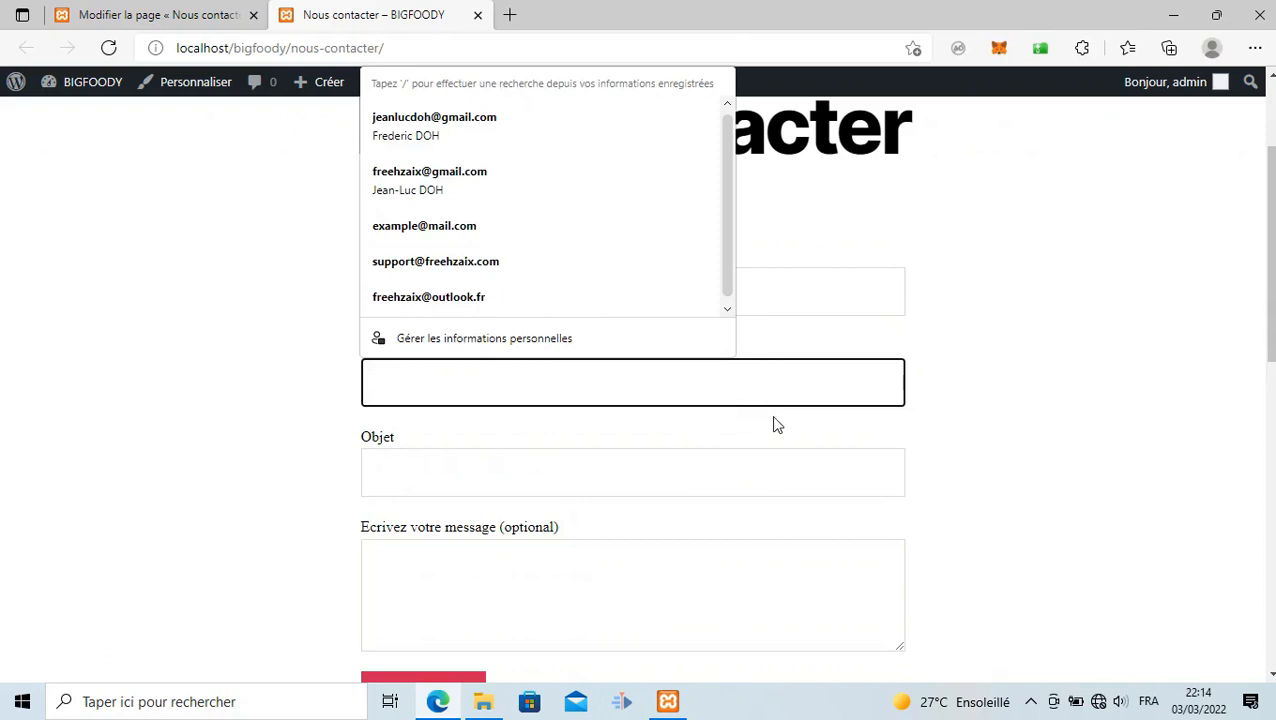
pyautogui.click(775, 473)
pyautogui.scroll(-1, 777, 477)
pyautogui.click(655, 482)
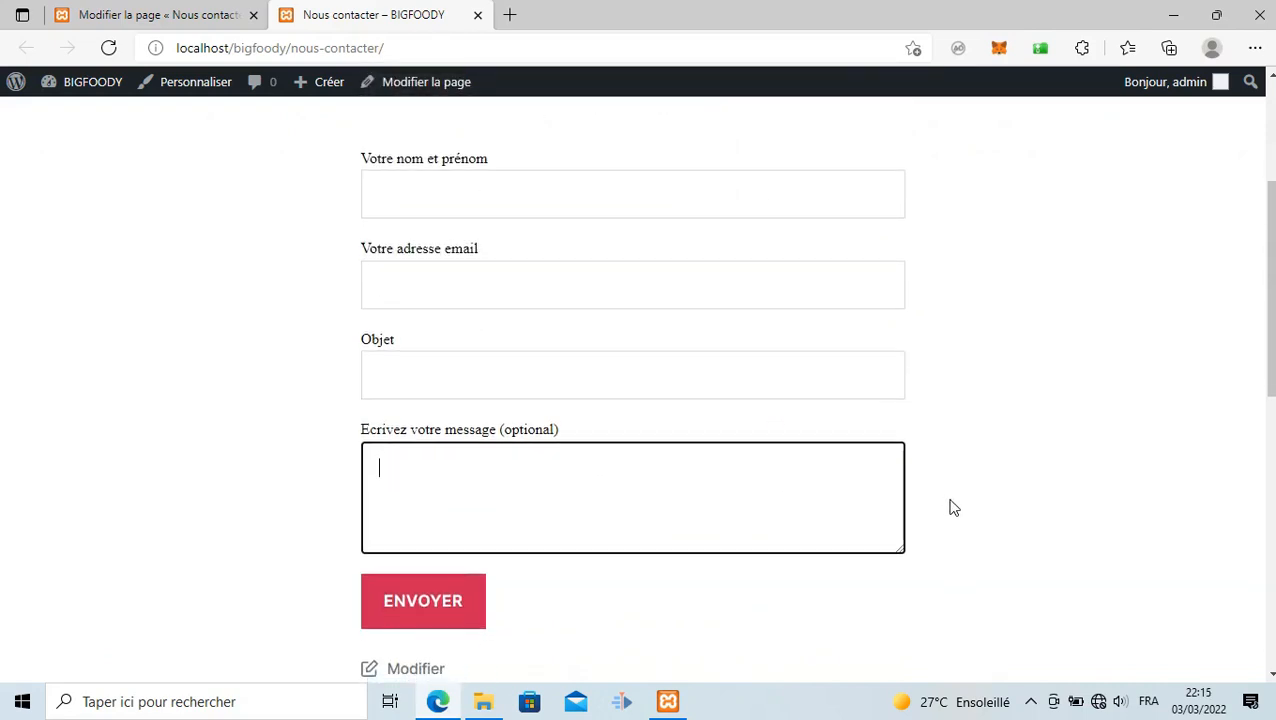
pyautogui.scroll(-2, 952, 511)
pyautogui.scroll(1, 952, 511)
pyautogui.scroll(5, 780, 497)
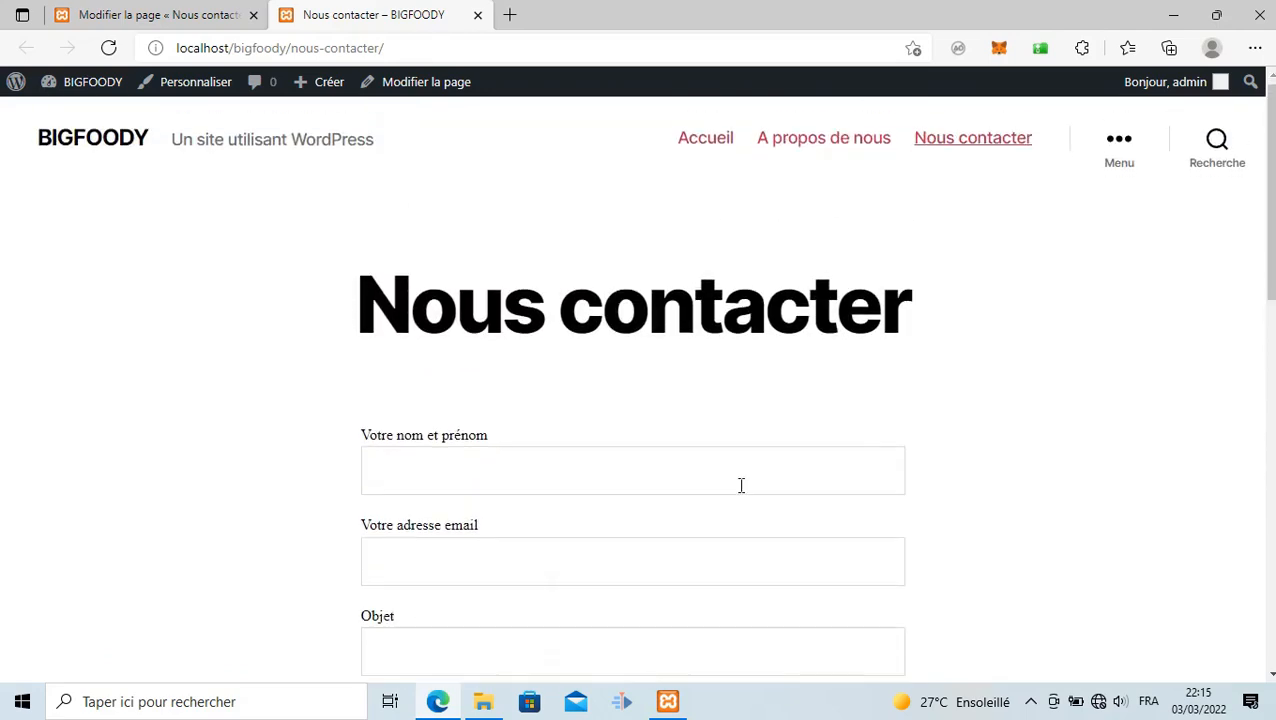
pyautogui.scroll(-4, 741, 485)
# Replace the page's shortcode block with a Contact Form 7 block using Formulaire de contact, and update the page
pyautogui.click(185, 14)
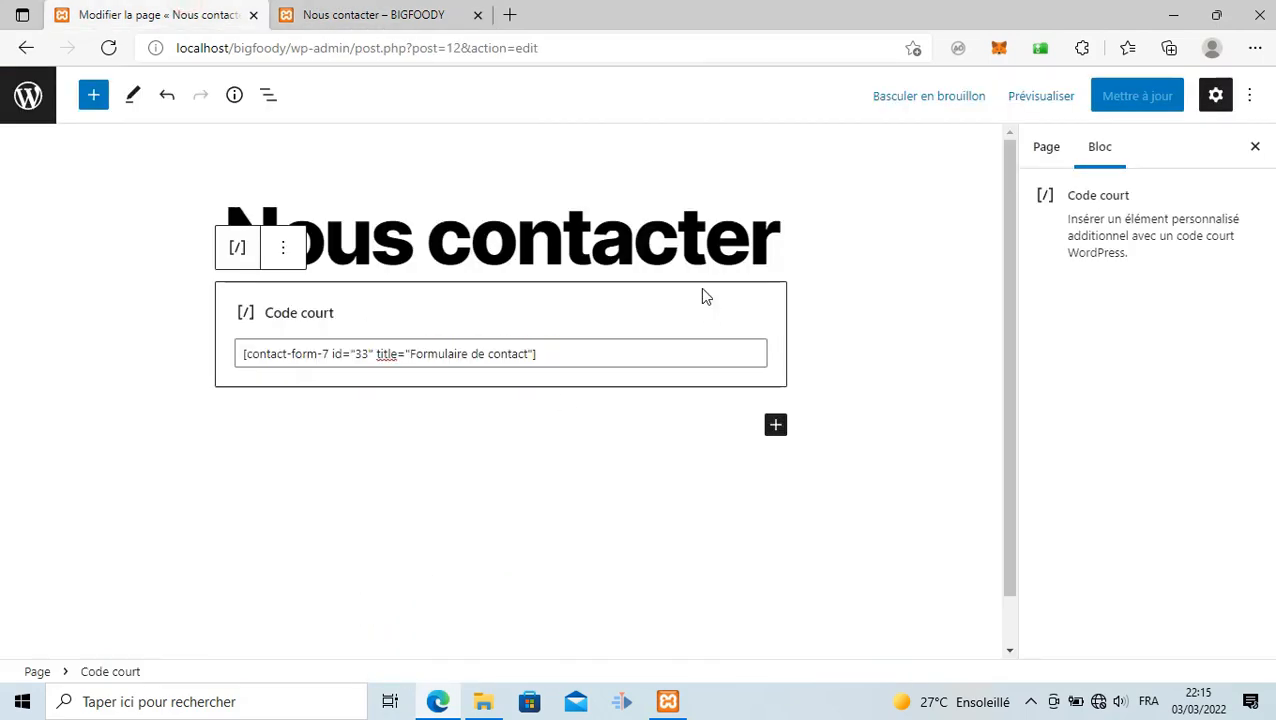
pyautogui.click(283, 248)
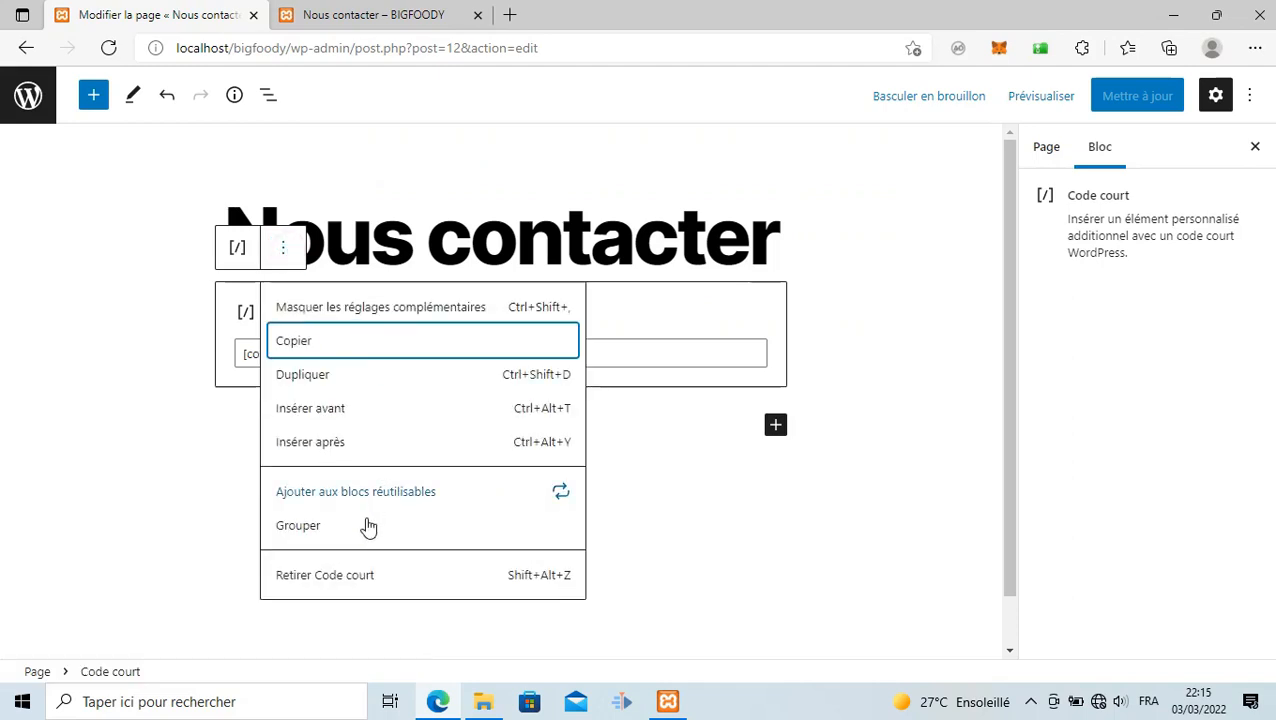
pyautogui.click(336, 587)
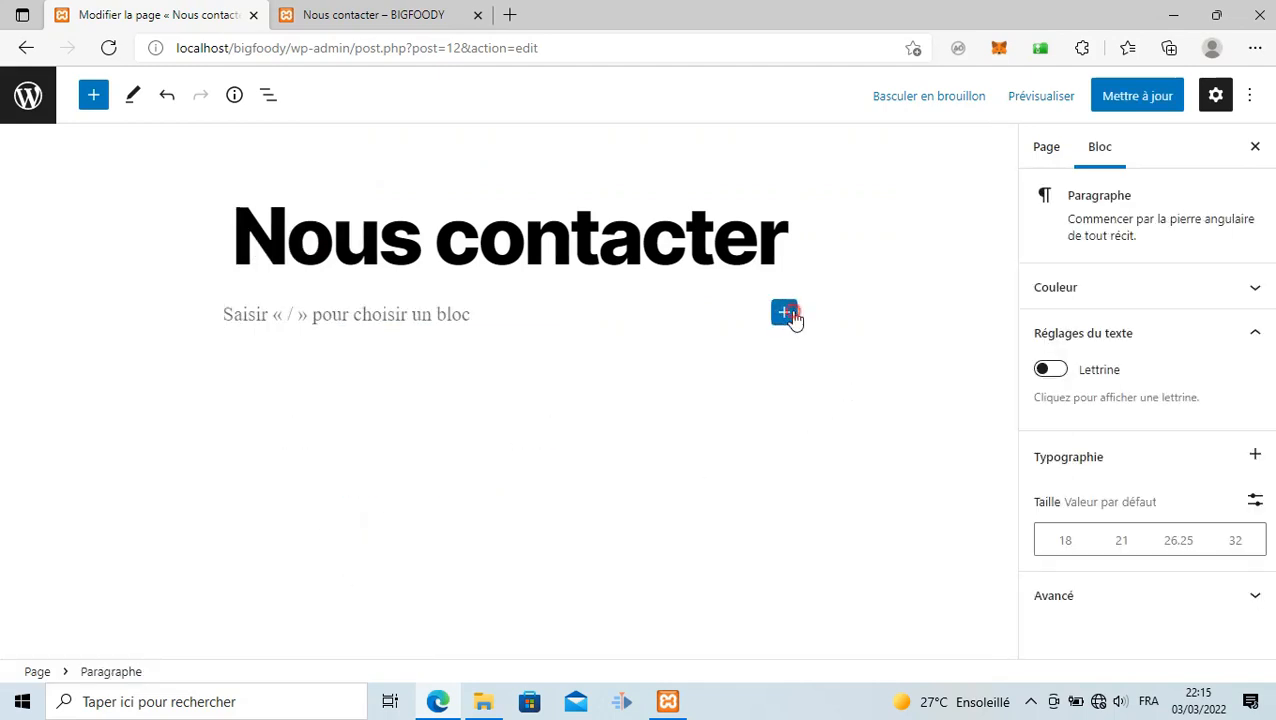
pyautogui.click(785, 313)
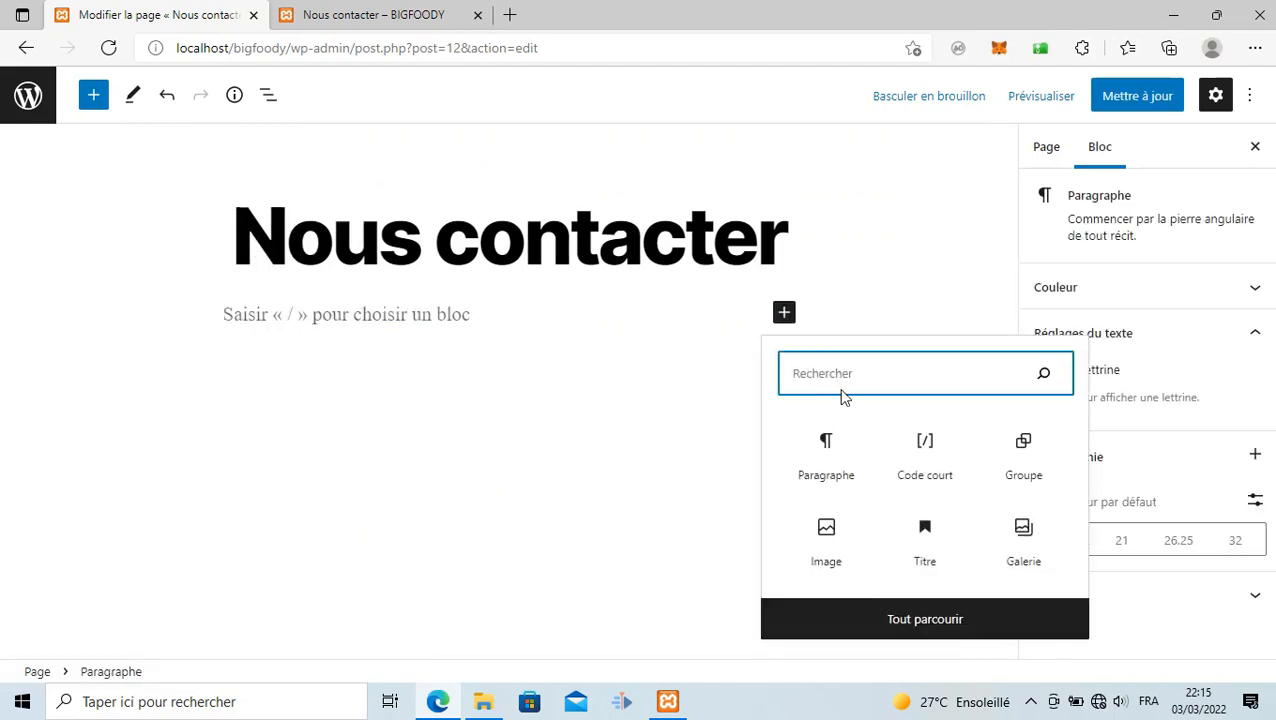
pyautogui.write('Con')
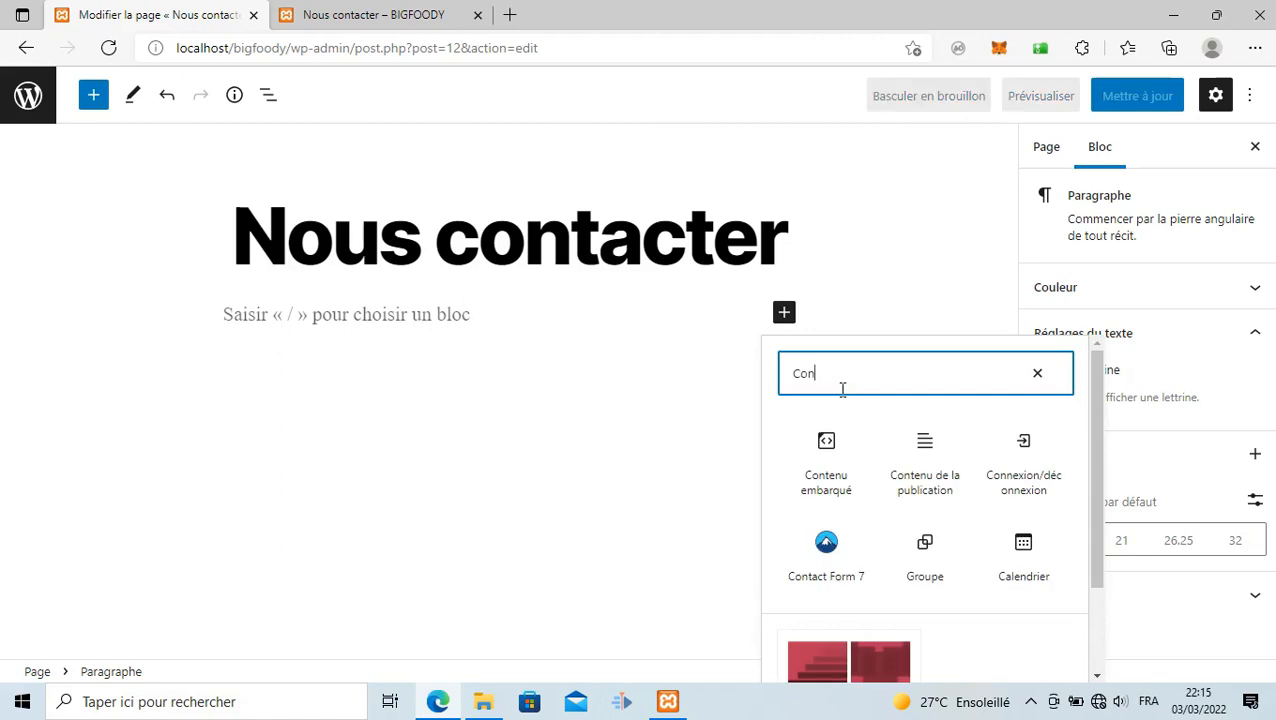
pyautogui.click(828, 552)
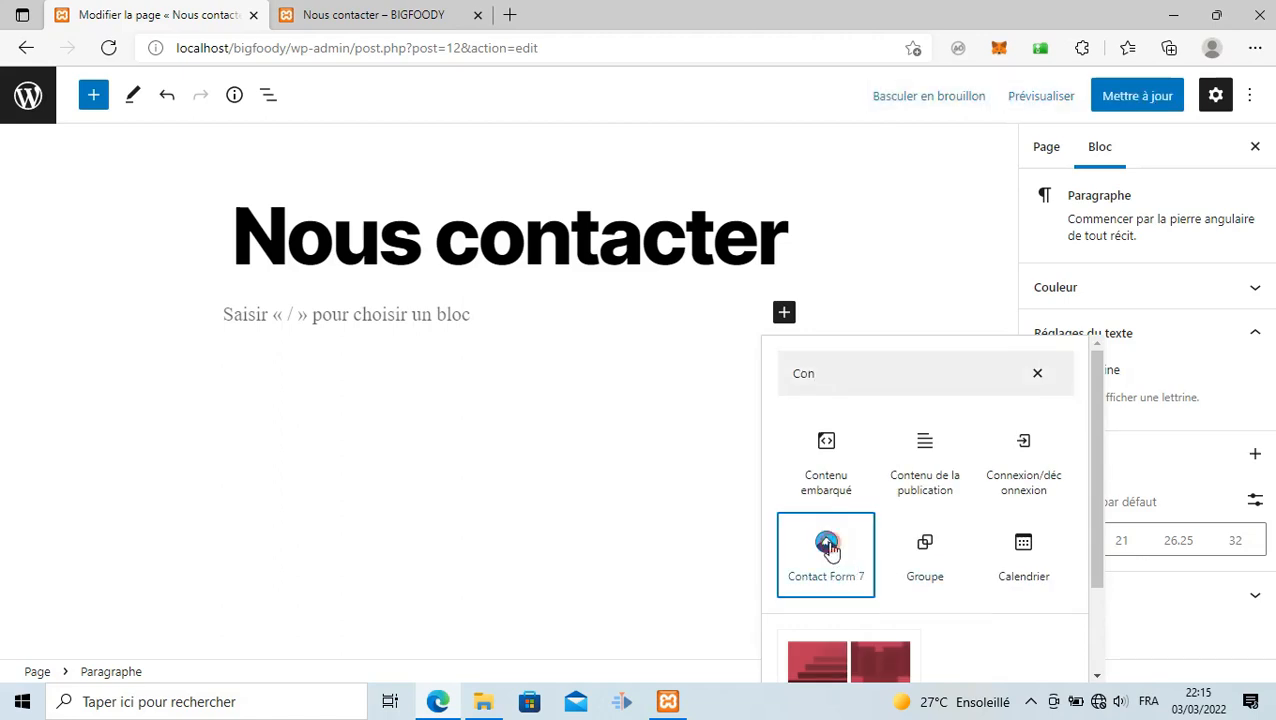
pyautogui.click(360, 415)
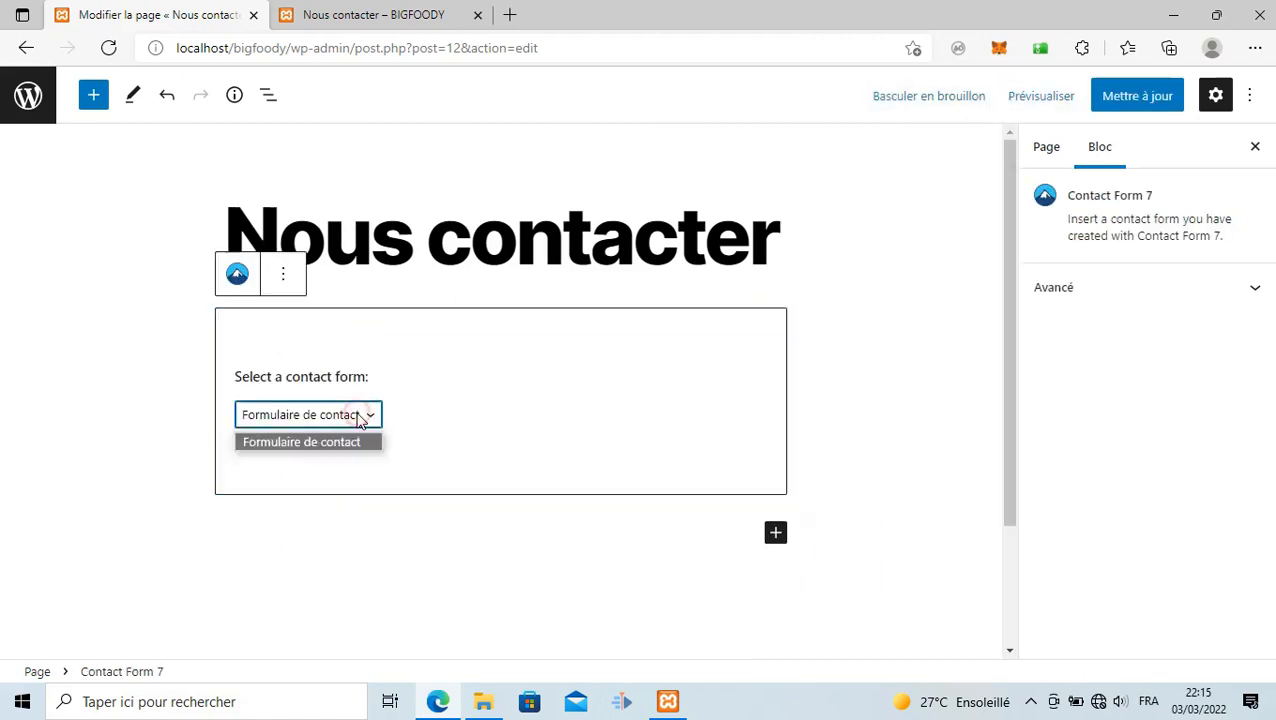
pyautogui.click(287, 442)
pyautogui.click(908, 447)
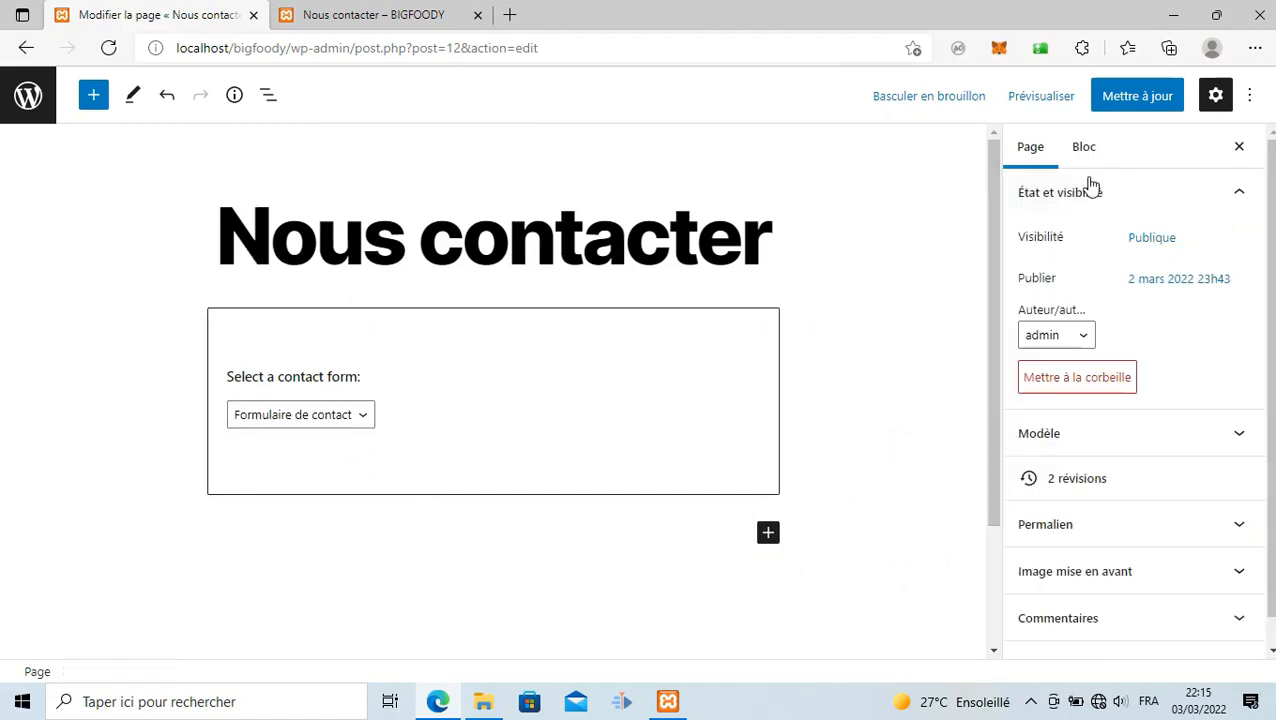
pyautogui.click(1136, 105)
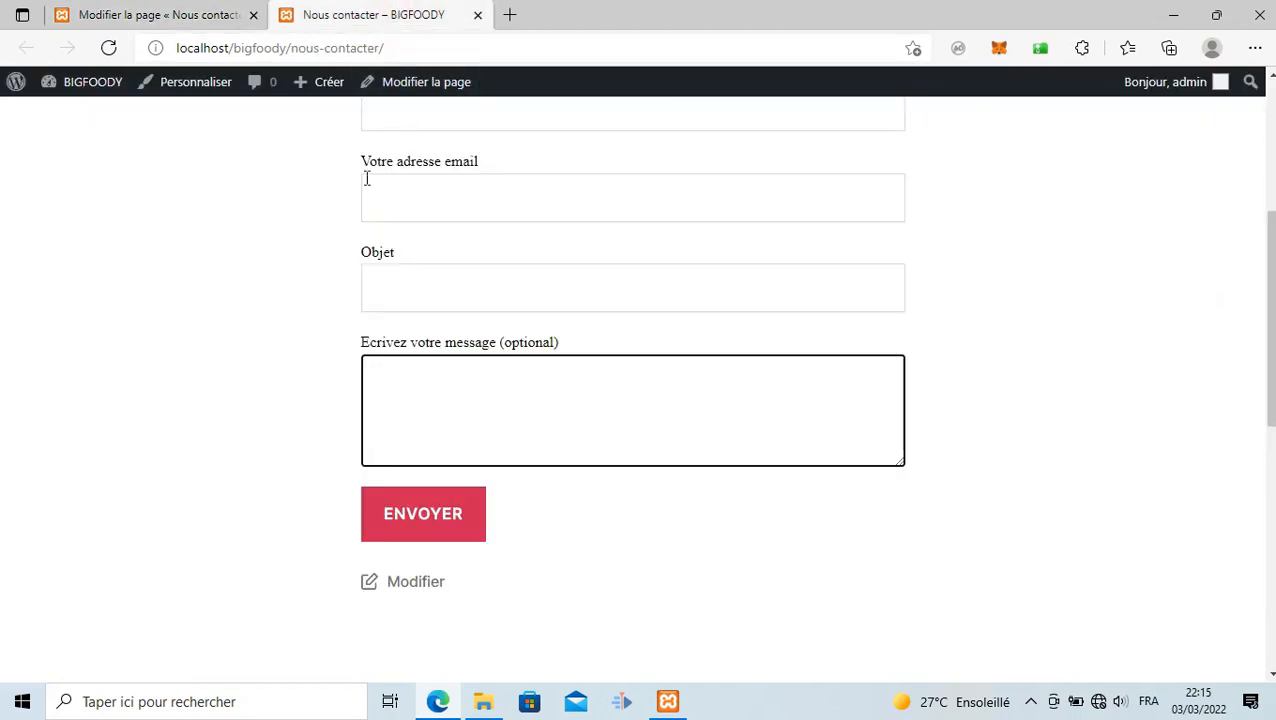
# Reload the published Nous contacter page and check that the whole contact form is displayed
pyautogui.scroll(4, 243, 255)
pyautogui.click(109, 48)
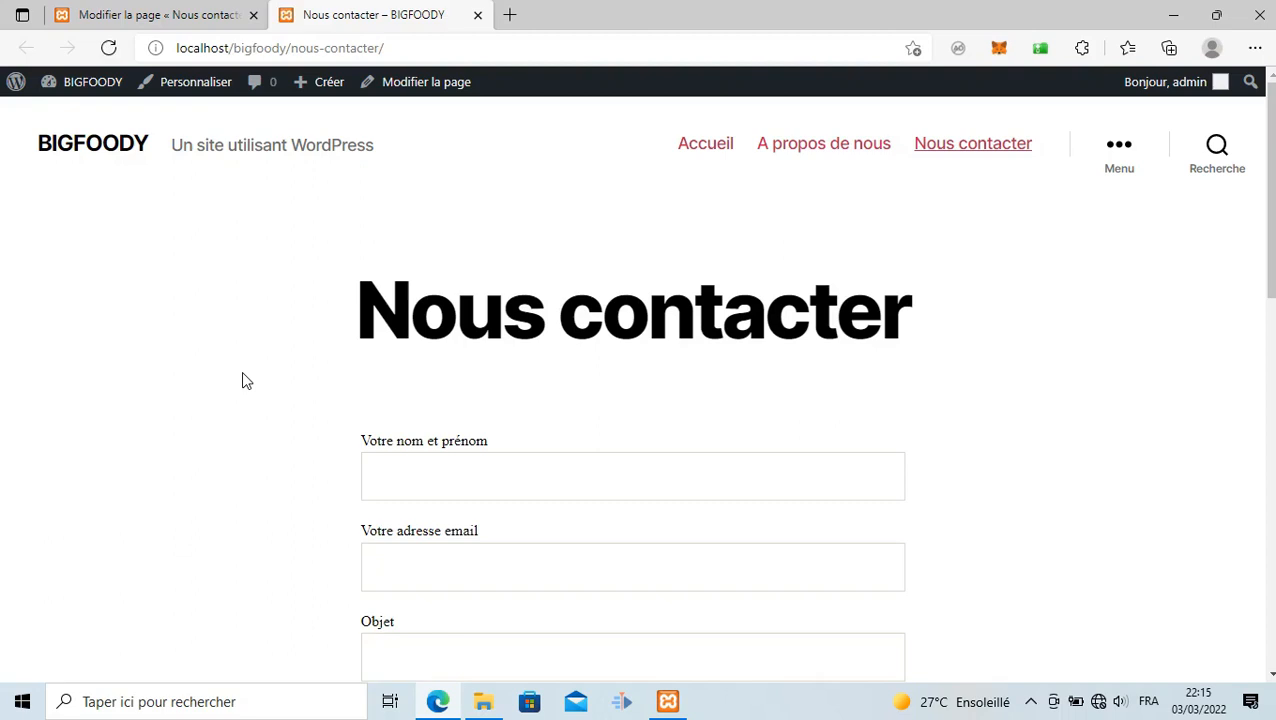
pyautogui.scroll(-3, 242, 380)
pyautogui.scroll(3, 242, 385)
pyautogui.scroll(-6, 242, 391)
pyautogui.scroll(5, 242, 392)
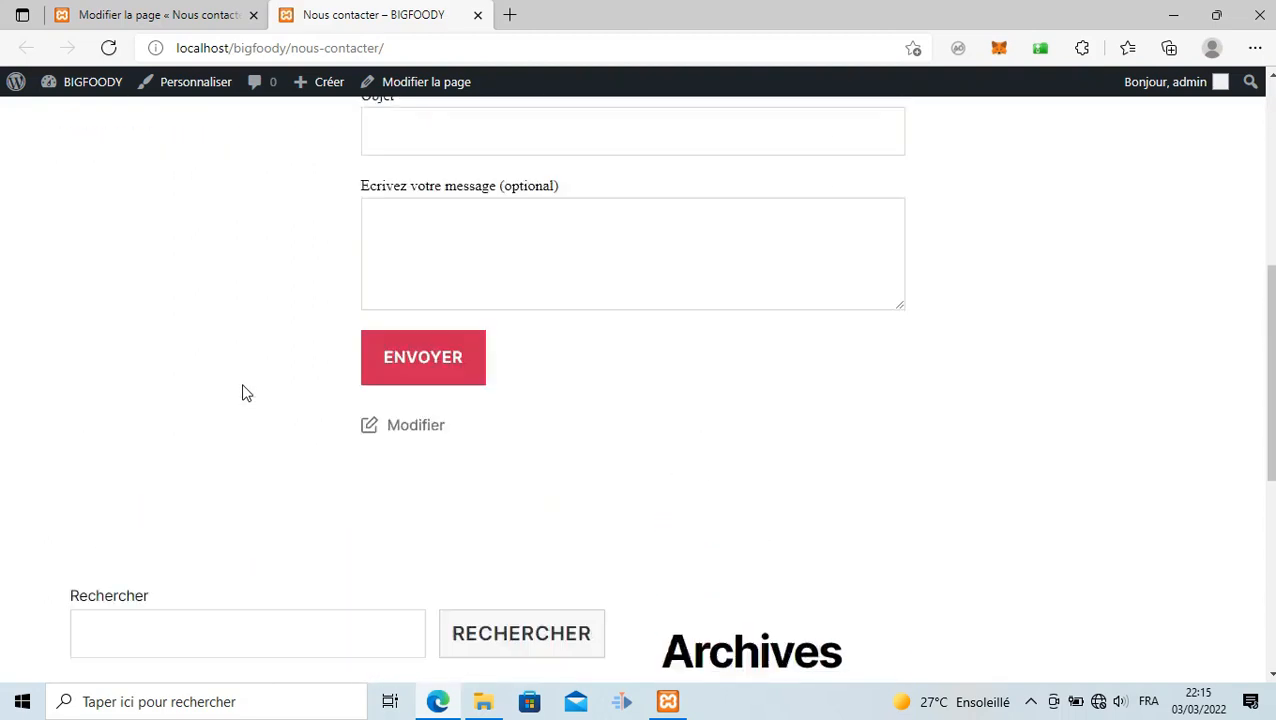
# Add an empty paragraph block to the Nous contacter page and move the Contact Form 7 block below it
pyautogui.scroll(2, 242, 393)
pyautogui.click(140, 14)
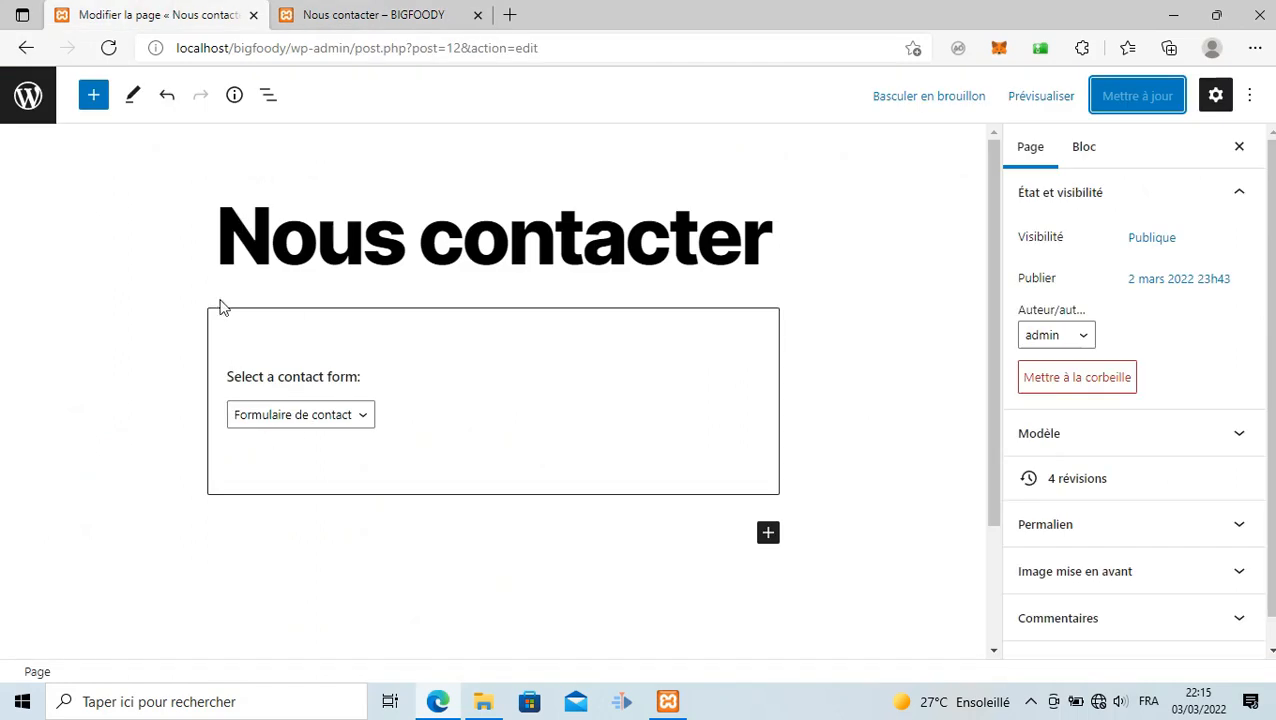
pyautogui.click(370, 536)
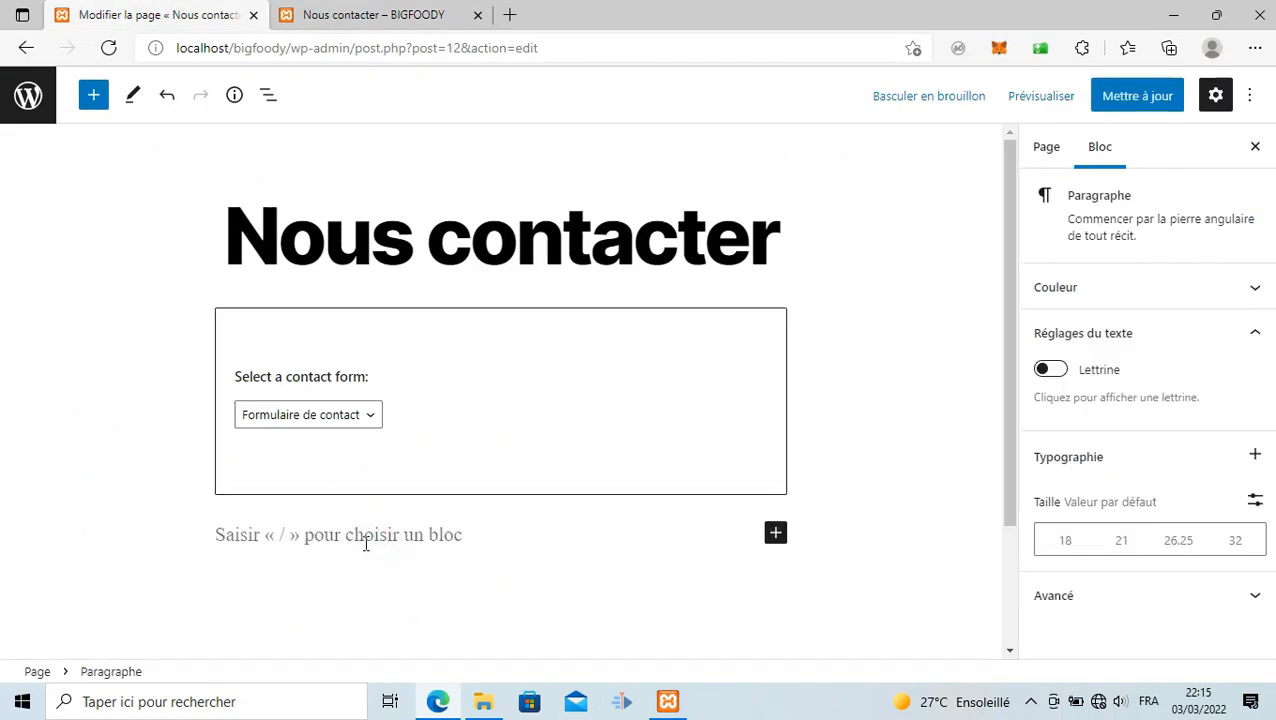
pyautogui.click(716, 318)
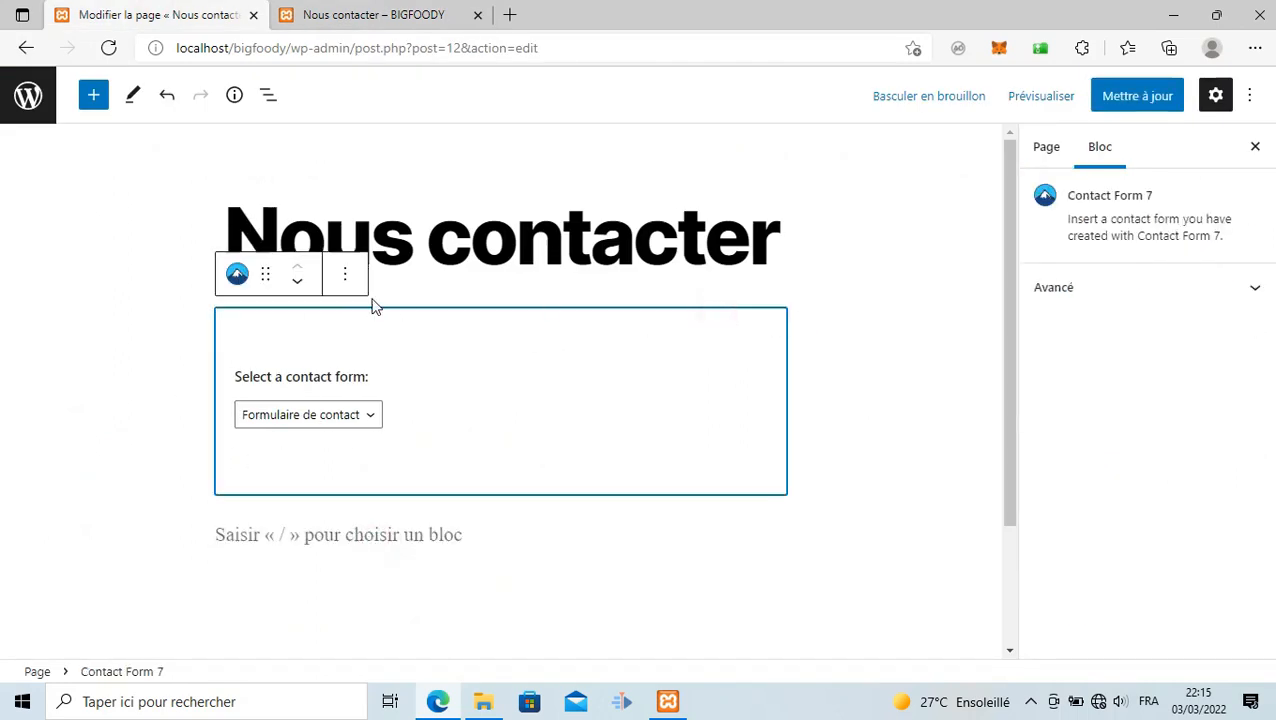
pyautogui.click(297, 282)
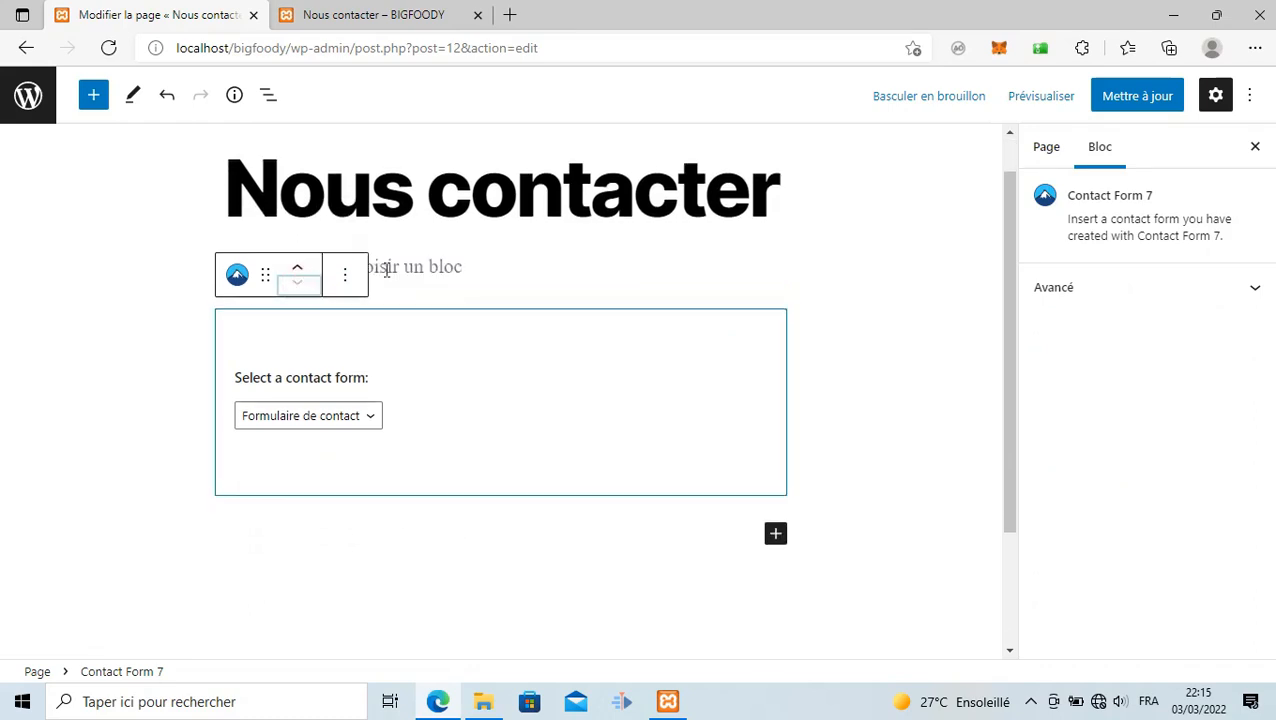
# Write "Veuillez renseigner correctement le formulaire et nous allons vous recontacter par email pour plus d'information." in the paragraph above the form and update the page
pyautogui.click(435, 267)
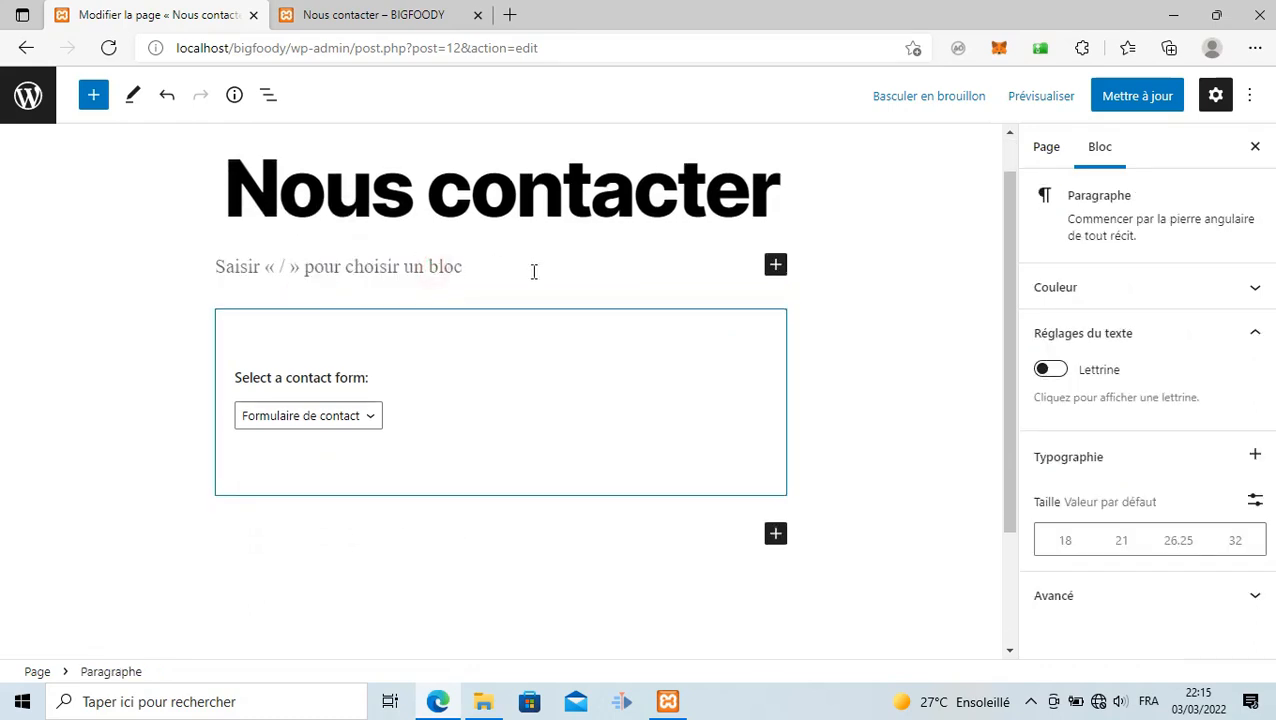
pyautogui.write('Vieu')
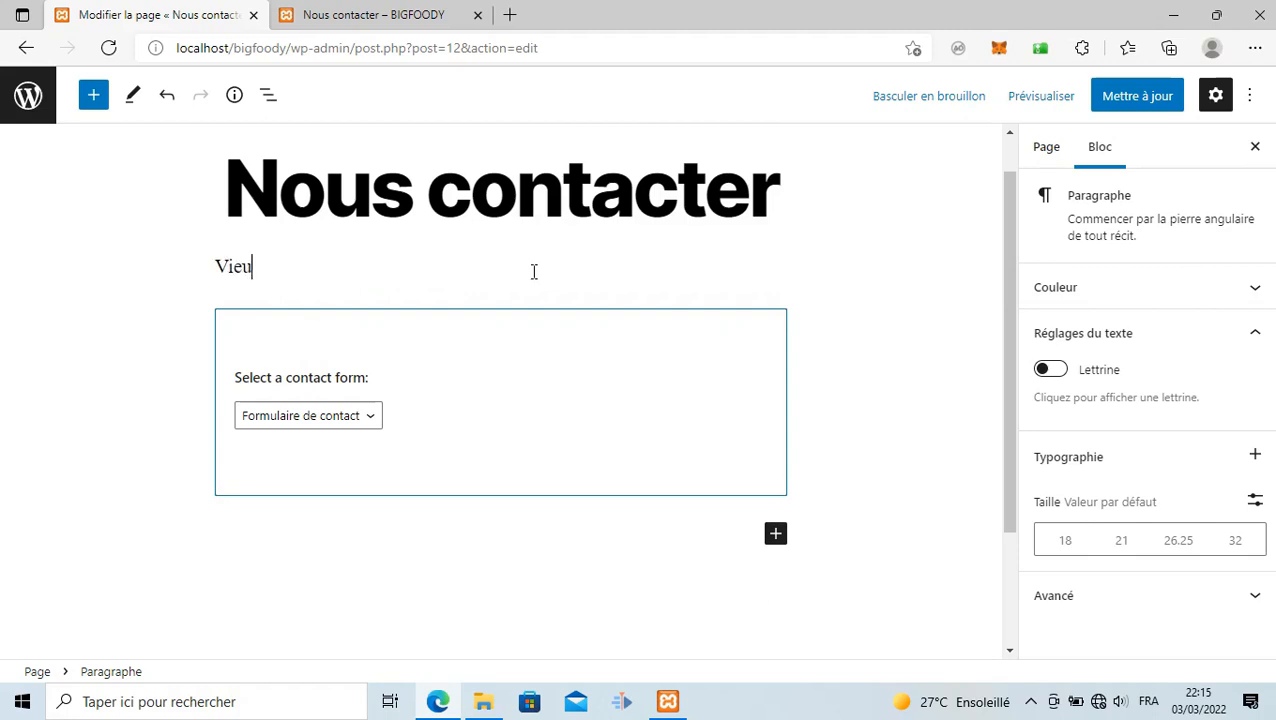
pyautogui.press('BackSpace')
pyautogui.press('BackSpace')
pyautogui.write('ueil')
pyautogui.press('BackSpace')
pyautogui.press('BackSpace')
pyautogui.press('BackSpace')
pyautogui.write('ie')
pyautogui.press('BackSpace')
pyautogui.press('BackSpace')
pyautogui.write('e')
pyautogui.write('iu')
pyautogui.press('BackSpace')
pyautogui.press('BackSpace')
pyautogui.write('uillez renseig')
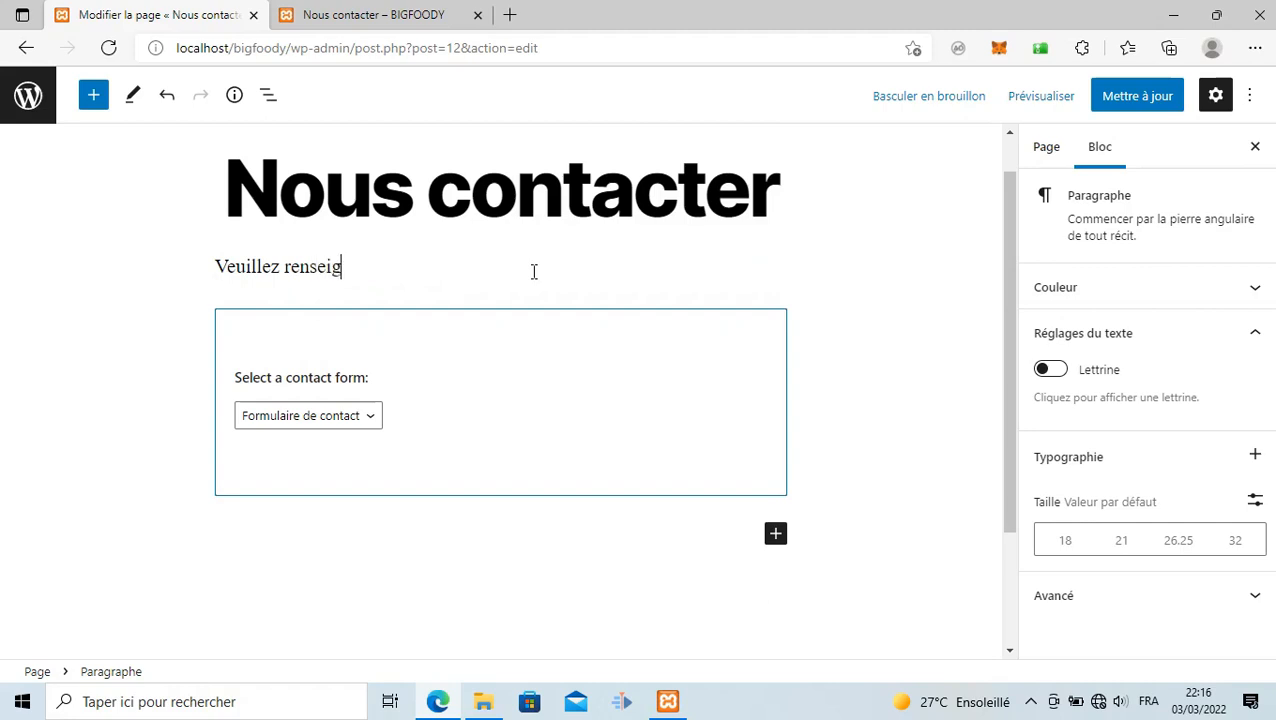
pyautogui.write('ner correctemen')
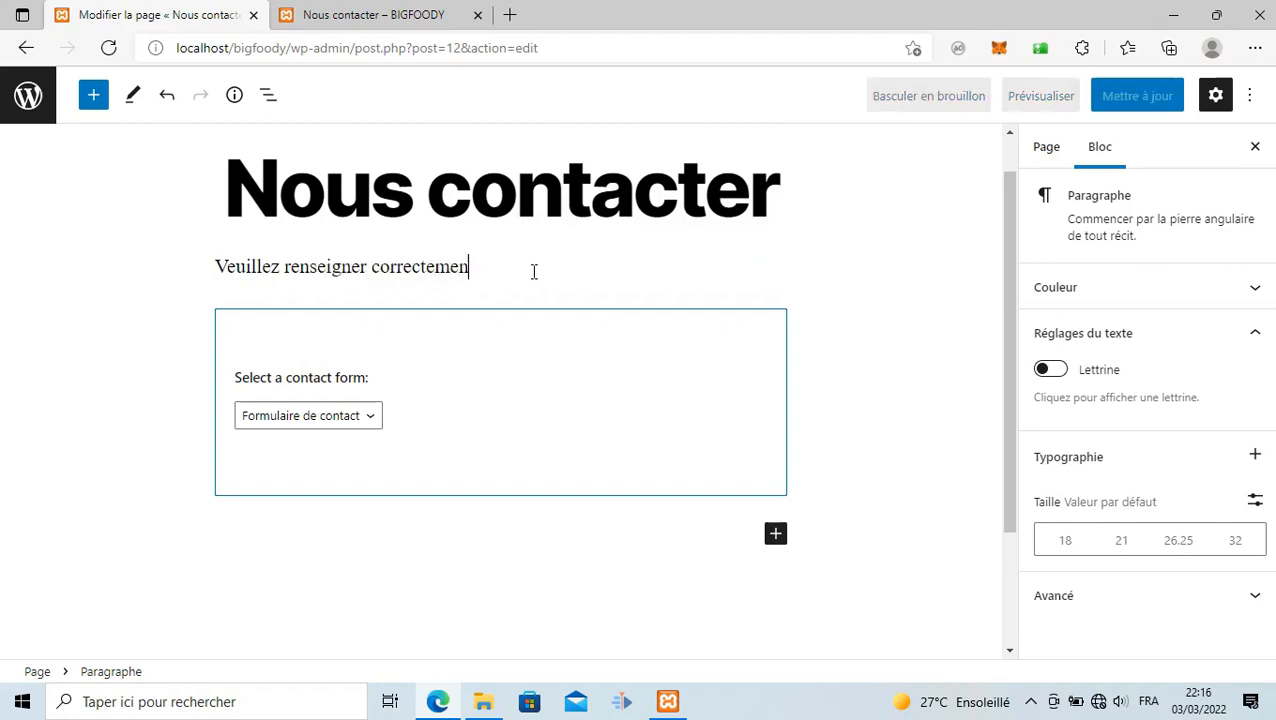
pyautogui.write('t le f')
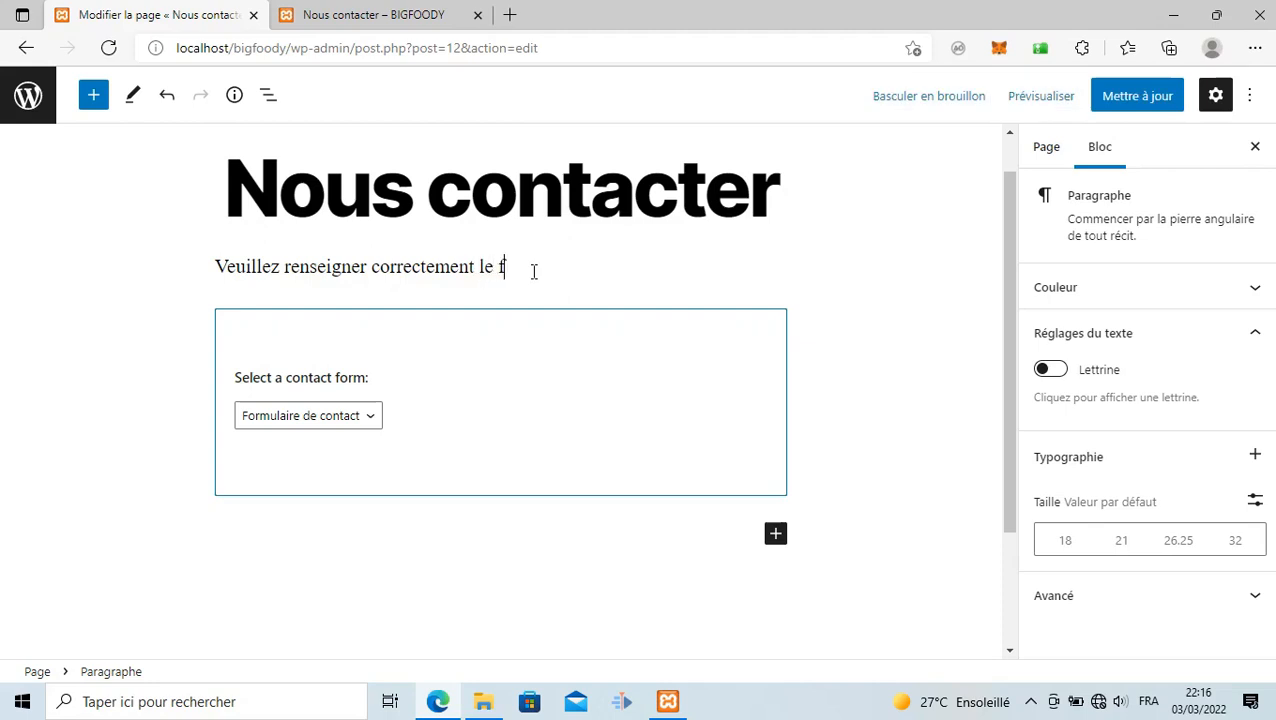
pyautogui.write('ormulaire')
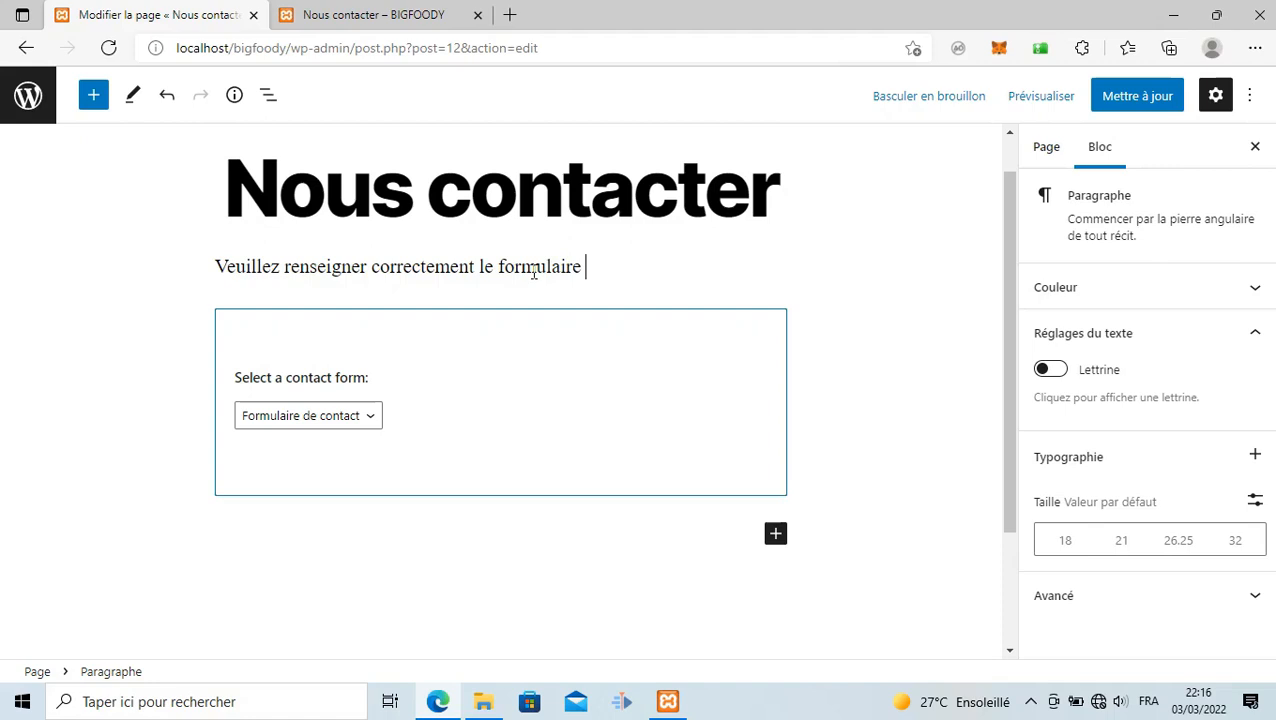
pyautogui.write(' n et nous allons ')
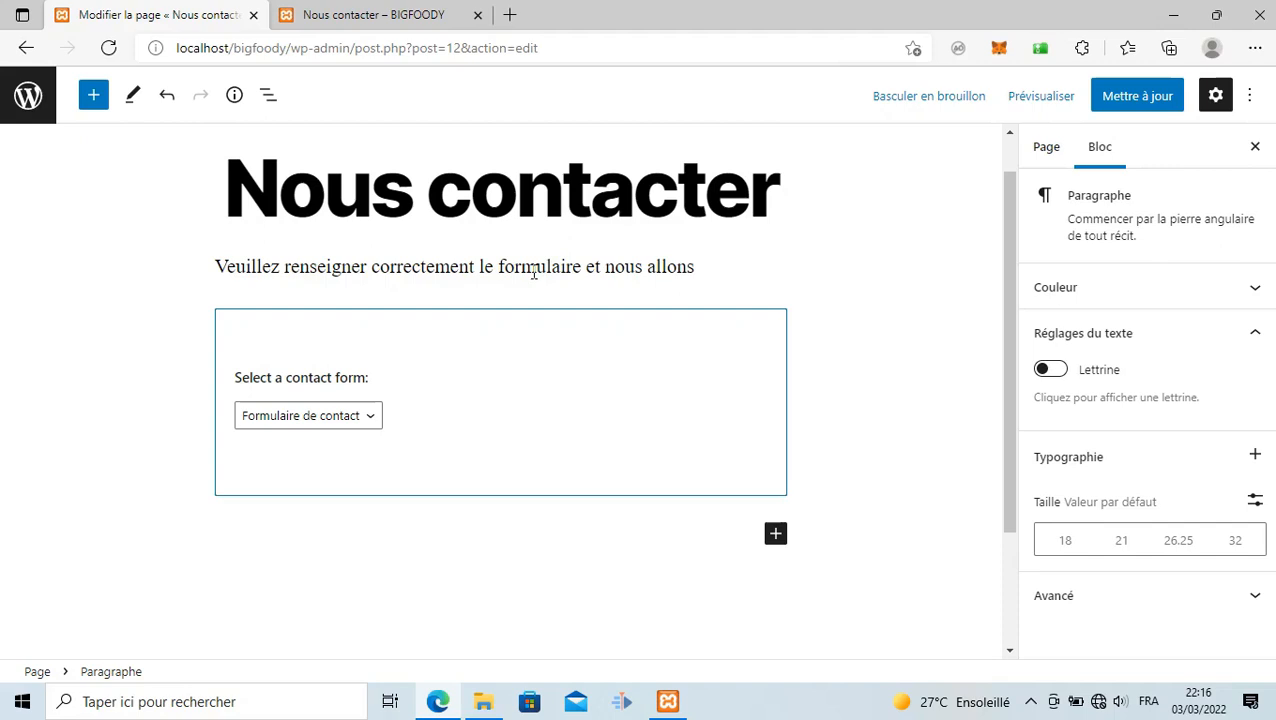
pyautogui.write('vous recont')
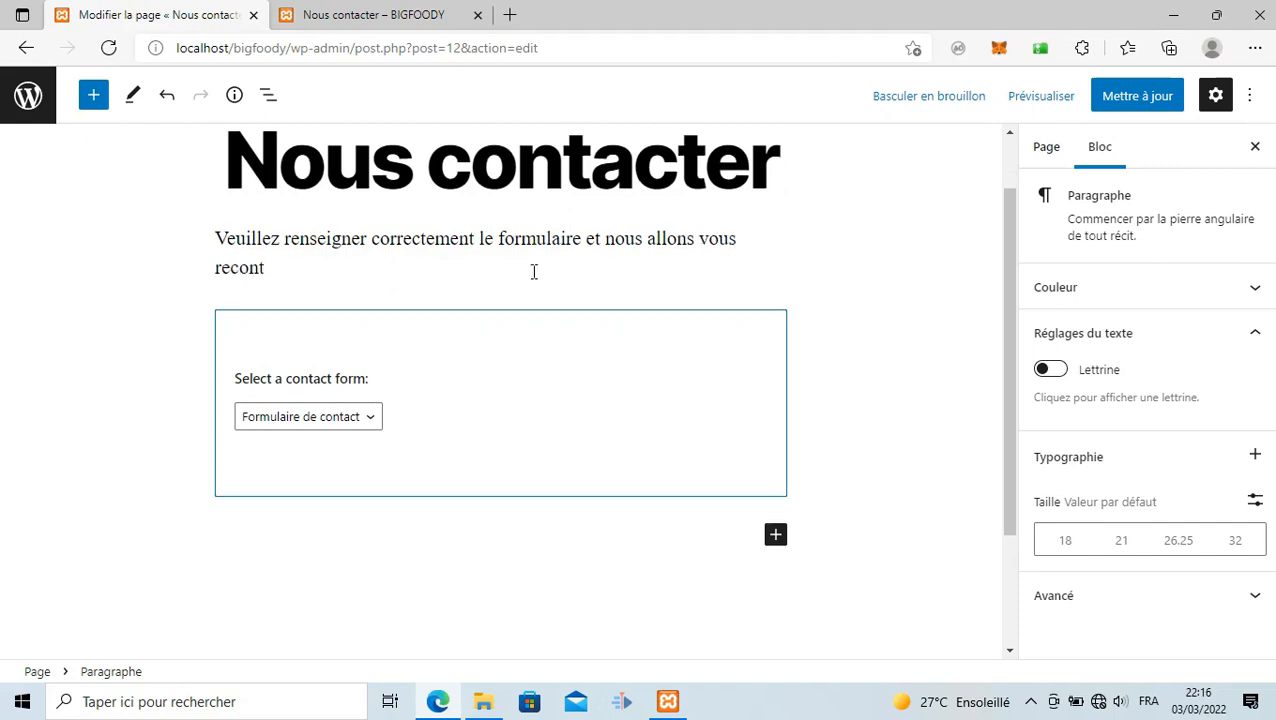
pyautogui.write('acter par email')
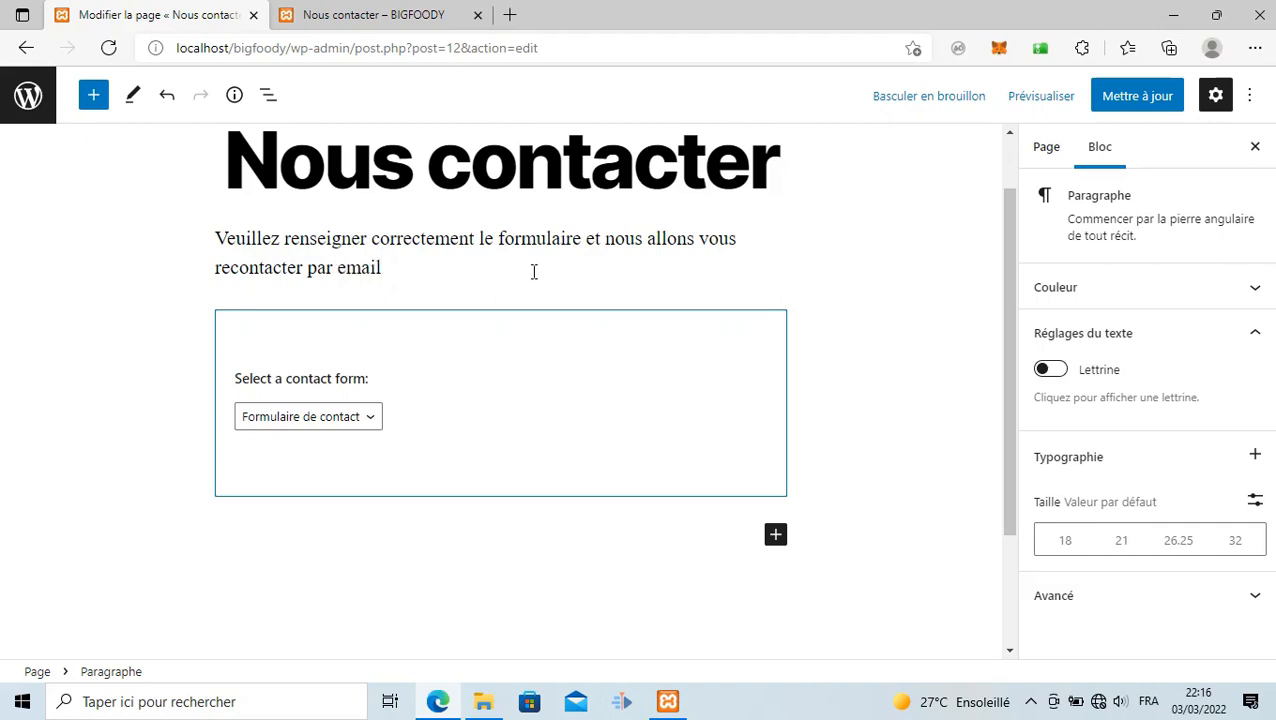
pyautogui.write(" pour plus d'i")
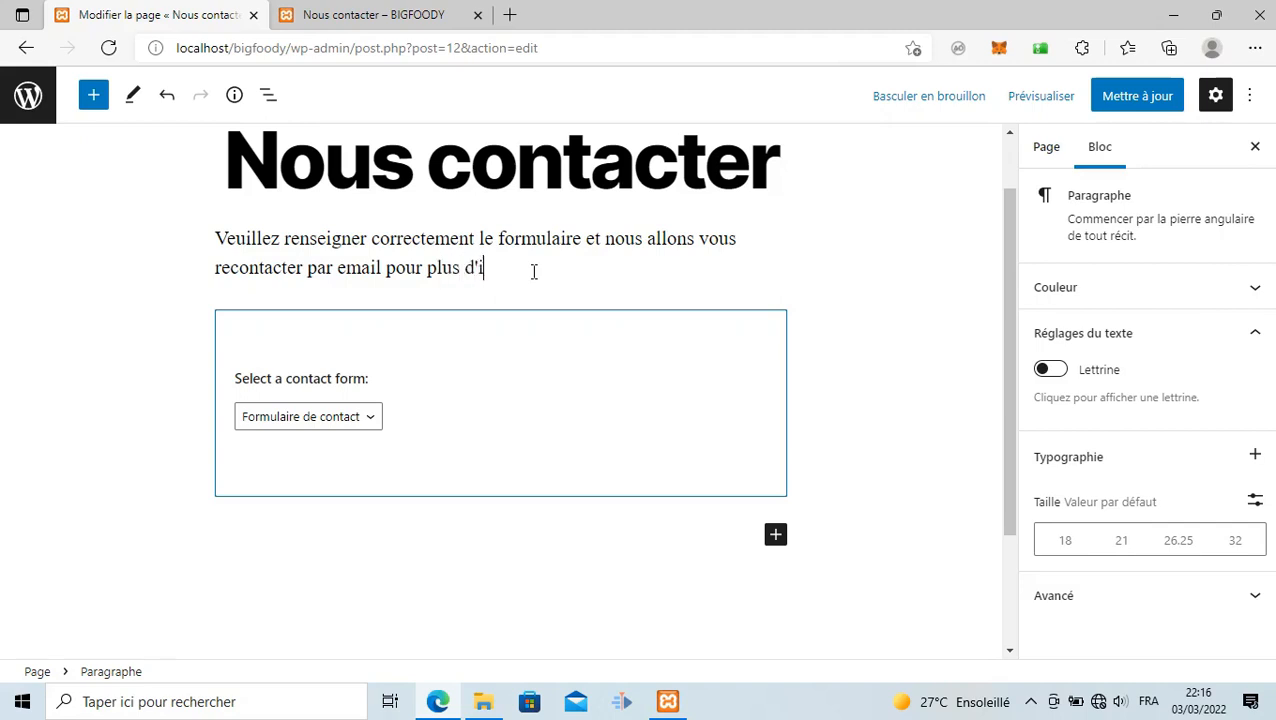
pyautogui.write('nformation.')
pyautogui.click(1113, 95)
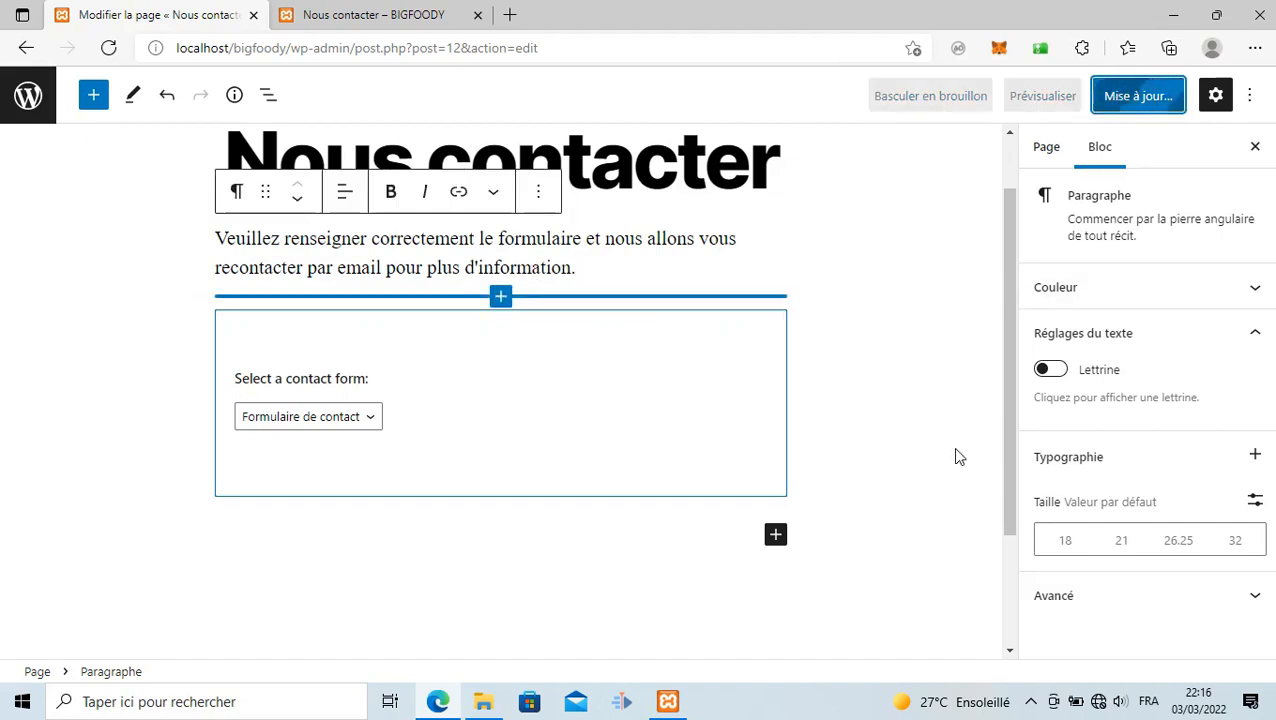
# Reload the published Nous contacter page and check the introductory text and the form below it
pyautogui.click(364, 14)
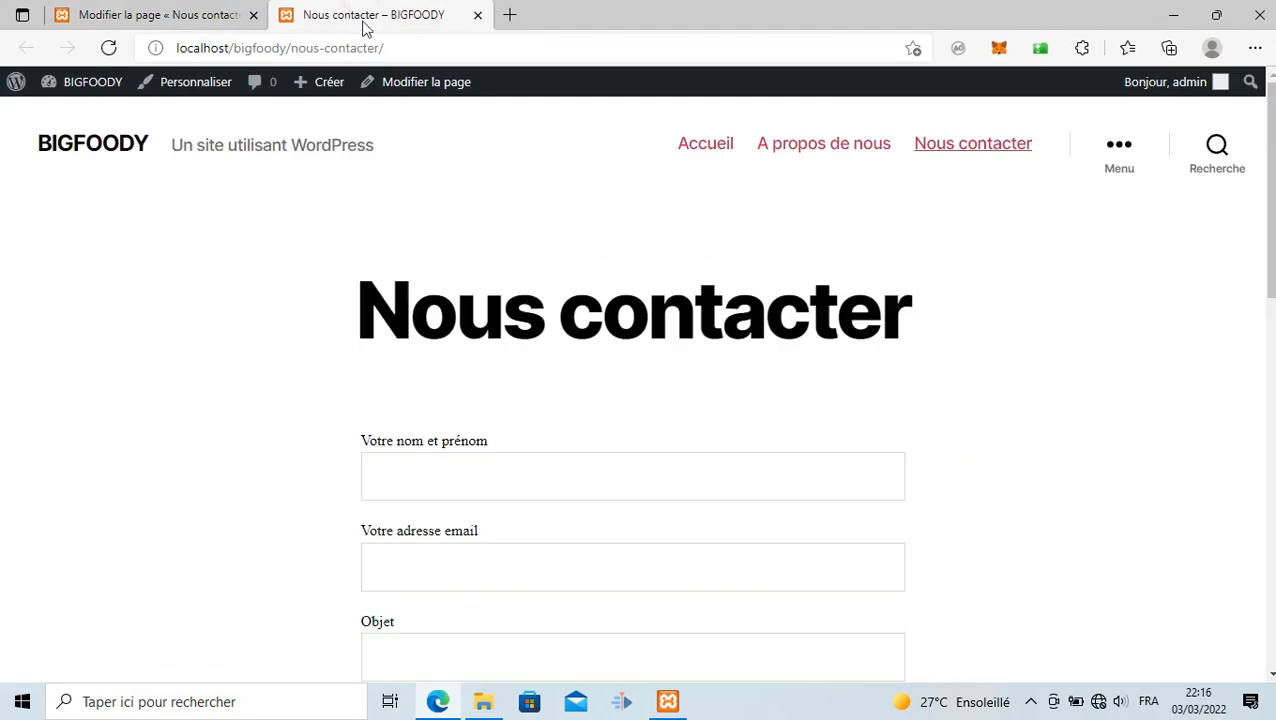
pyautogui.click(108, 48)
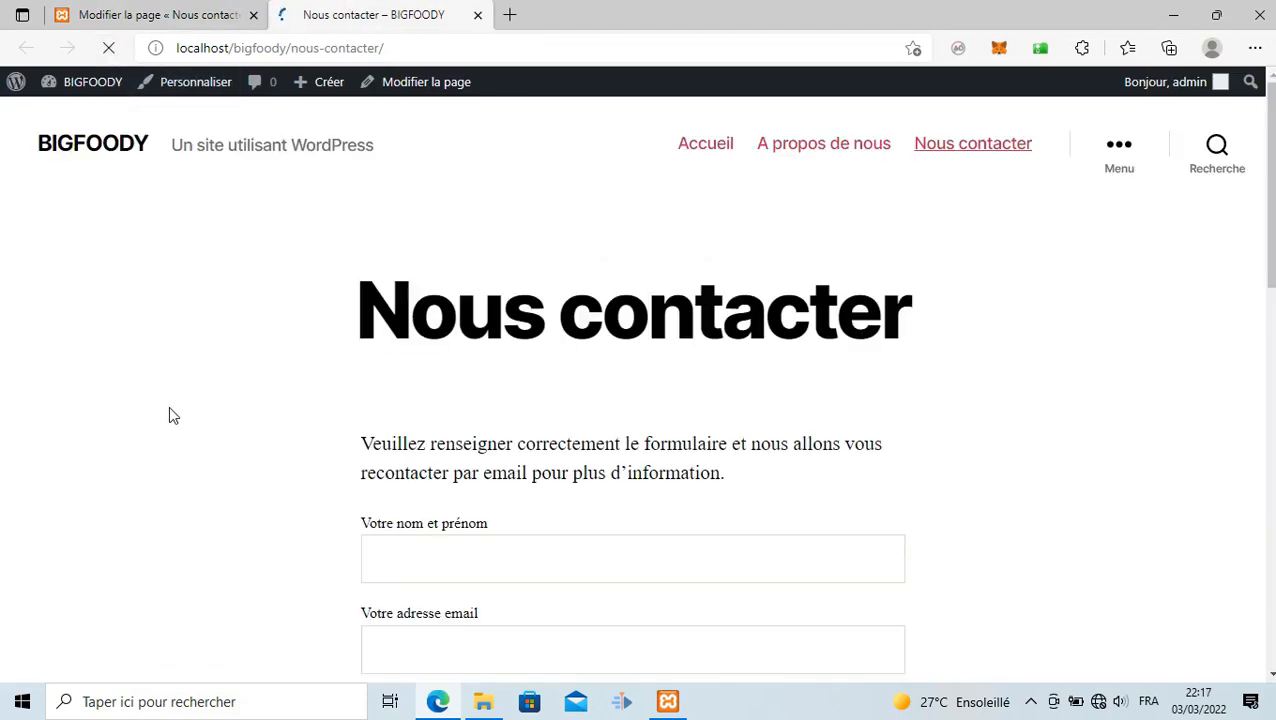
pyautogui.scroll(-3, 190, 406)
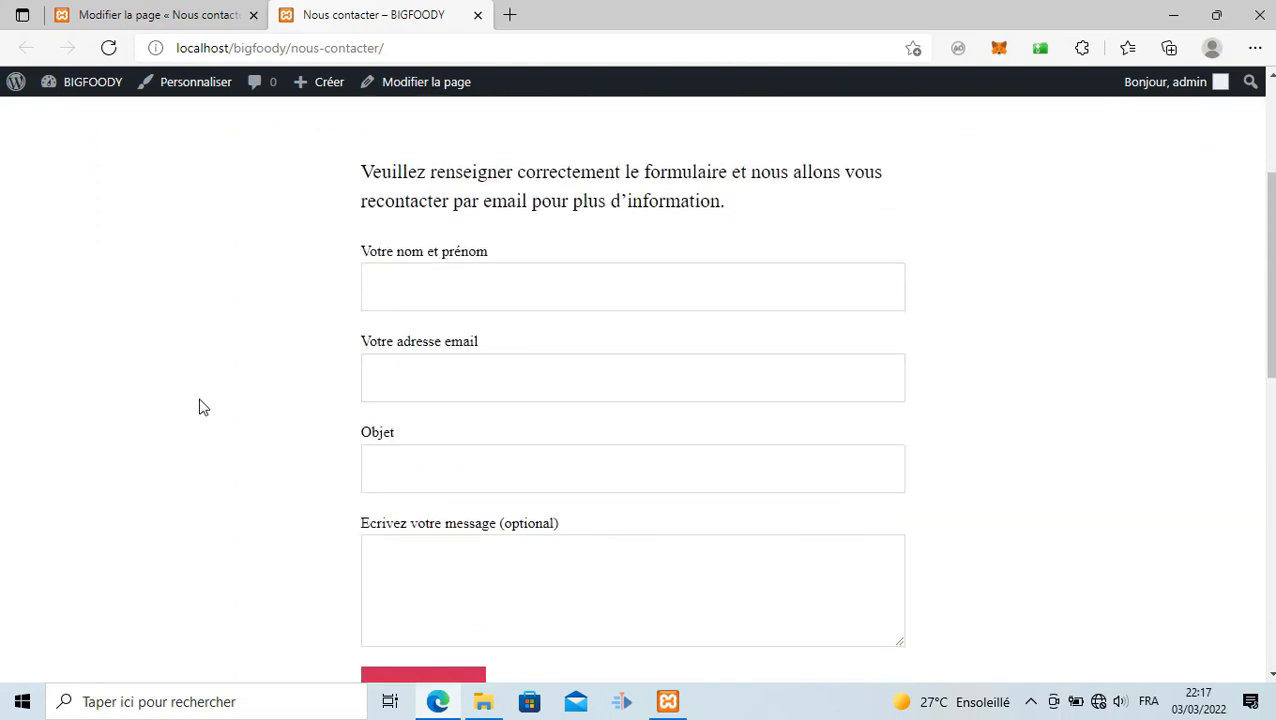
pyautogui.scroll(2, 205, 402)
pyautogui.scroll(-10, 572, 404)
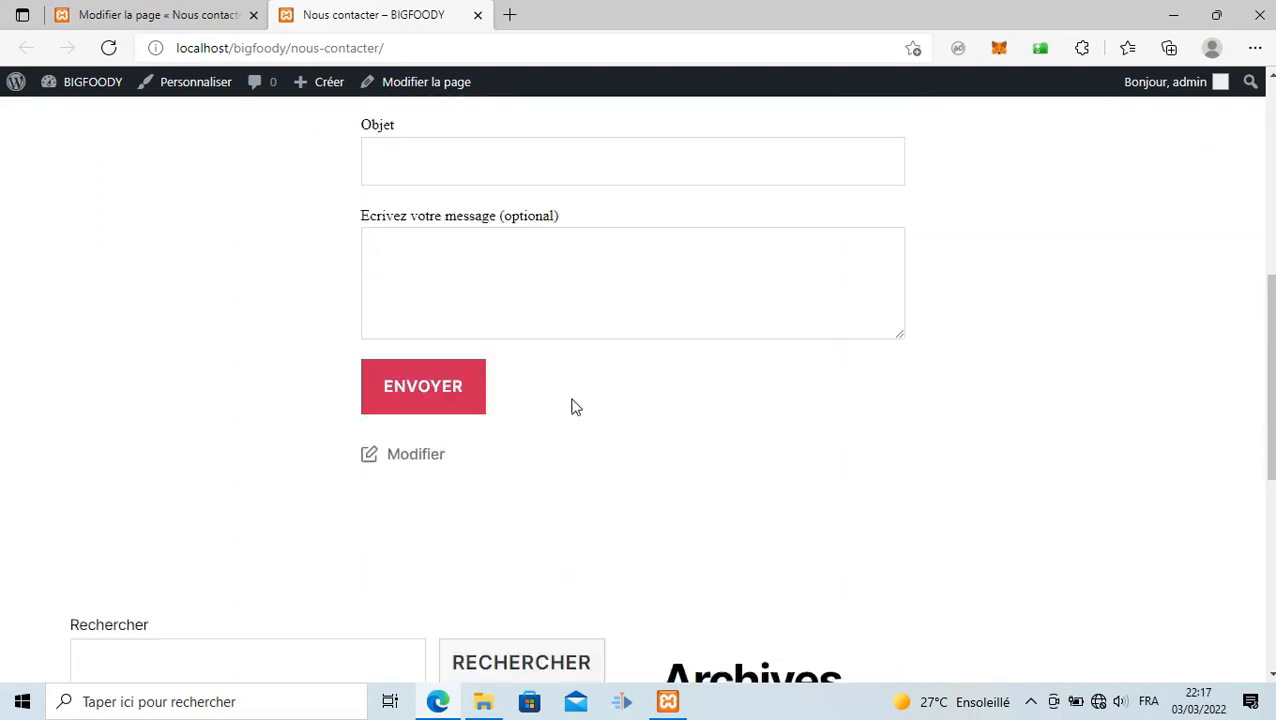
pyautogui.scroll(10, 697, 447)
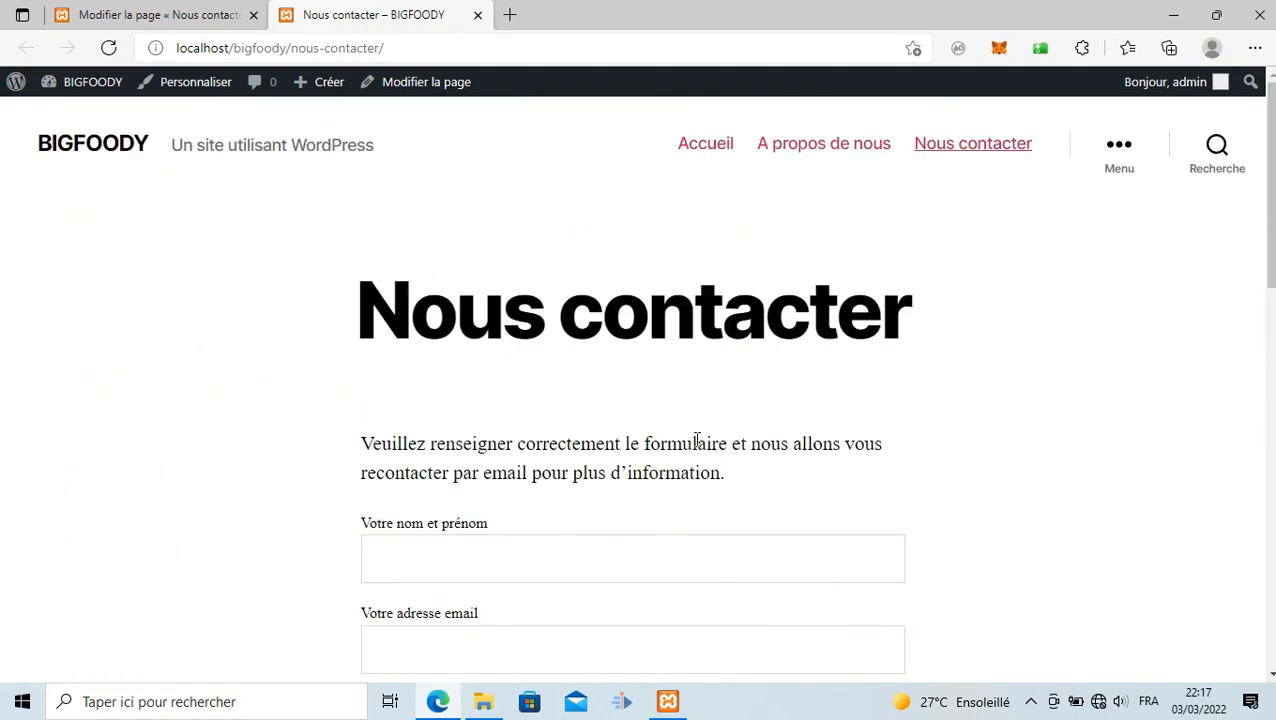
# View the published A propos de nous page from its title to its footer
pyautogui.click(838, 145)
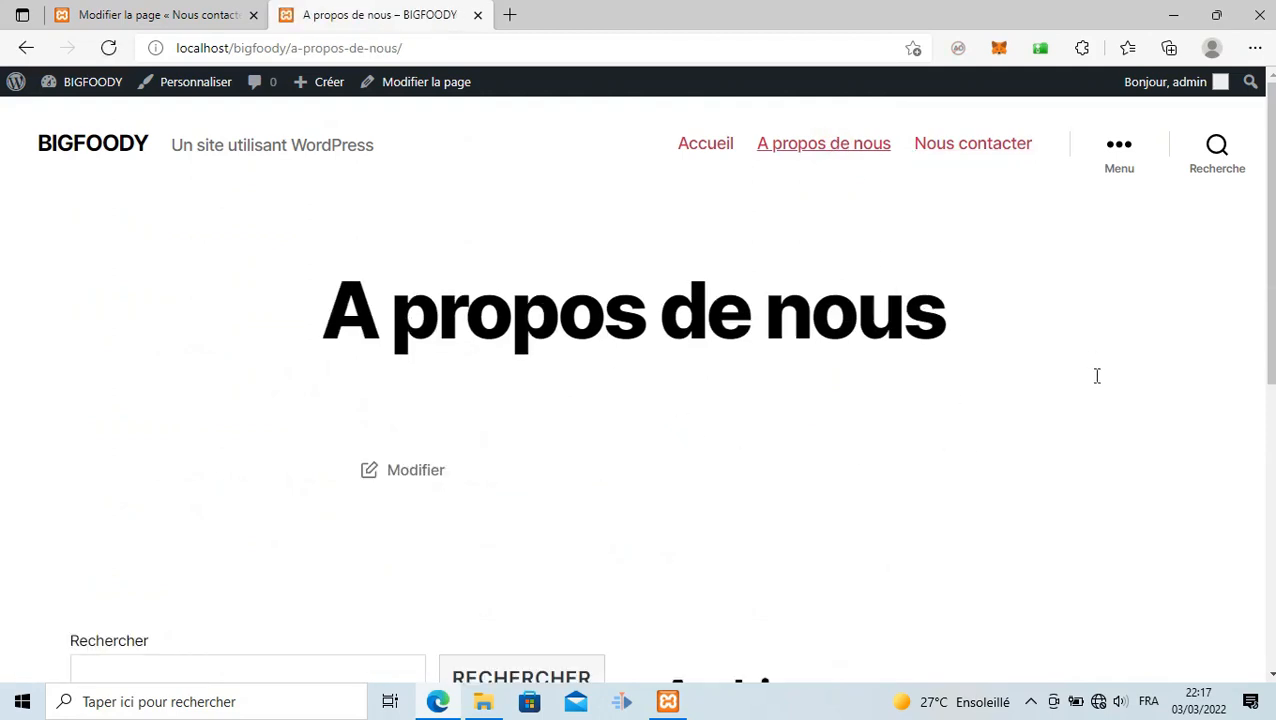
pyautogui.scroll(-6, 1100, 390)
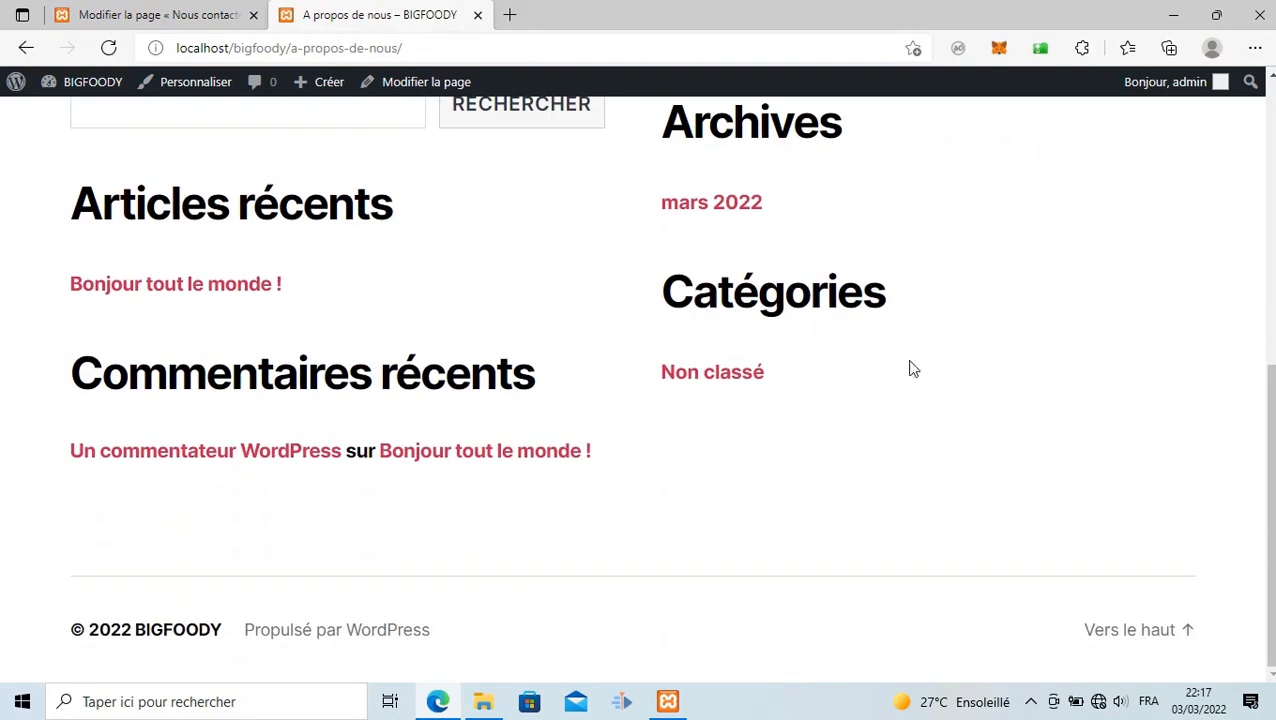
pyautogui.scroll(6, 837, 370)
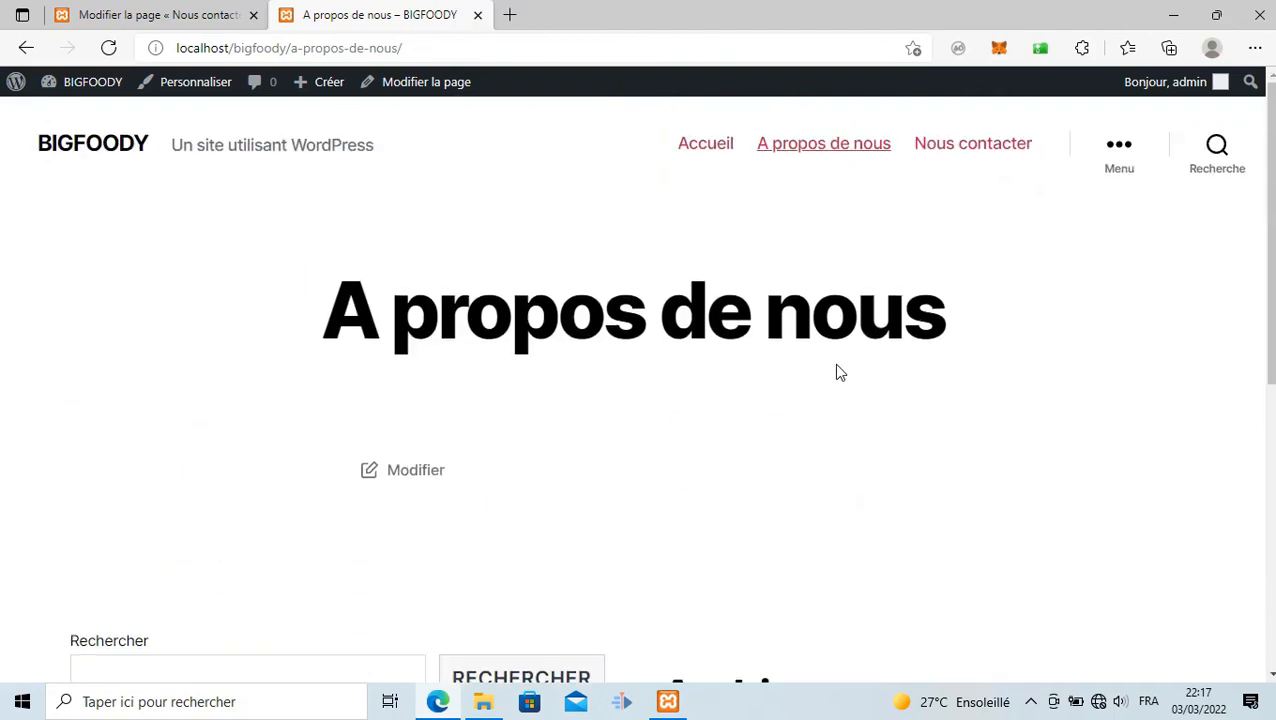
# Leave the Nous contacter editor for the list of pages and close the published site's browser tab
pyautogui.click(130, 14)
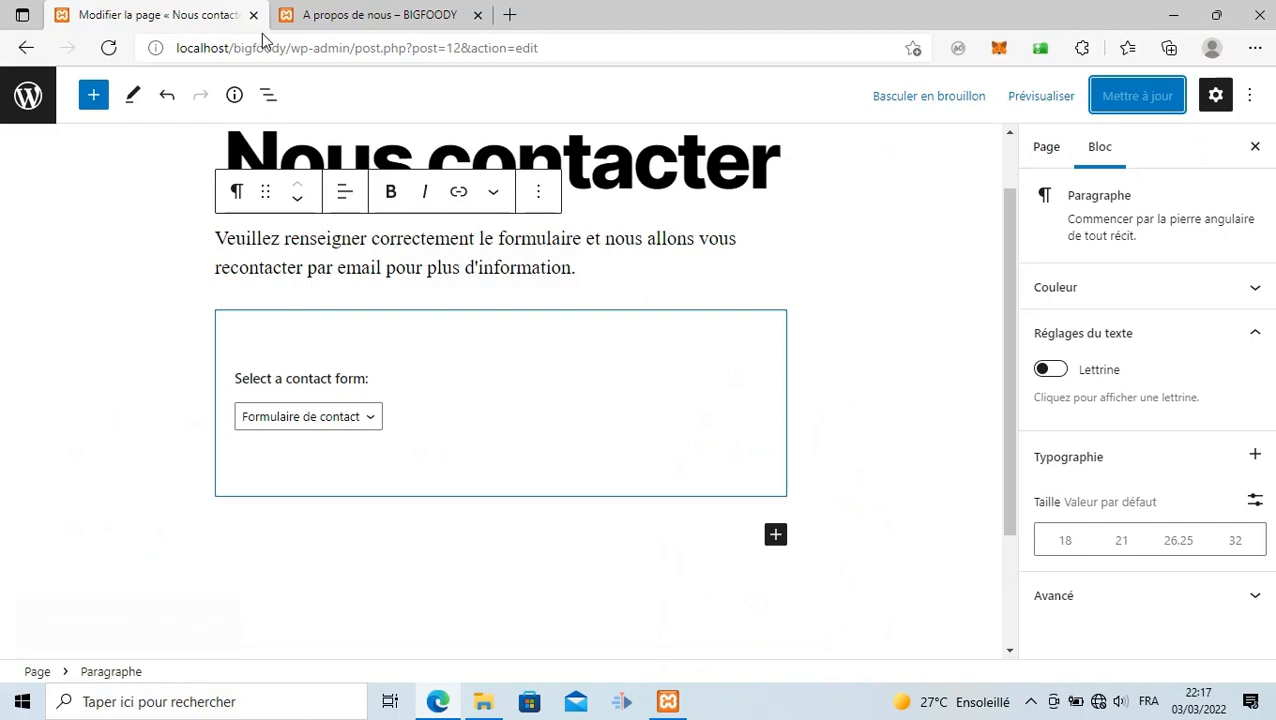
pyautogui.click(24, 104)
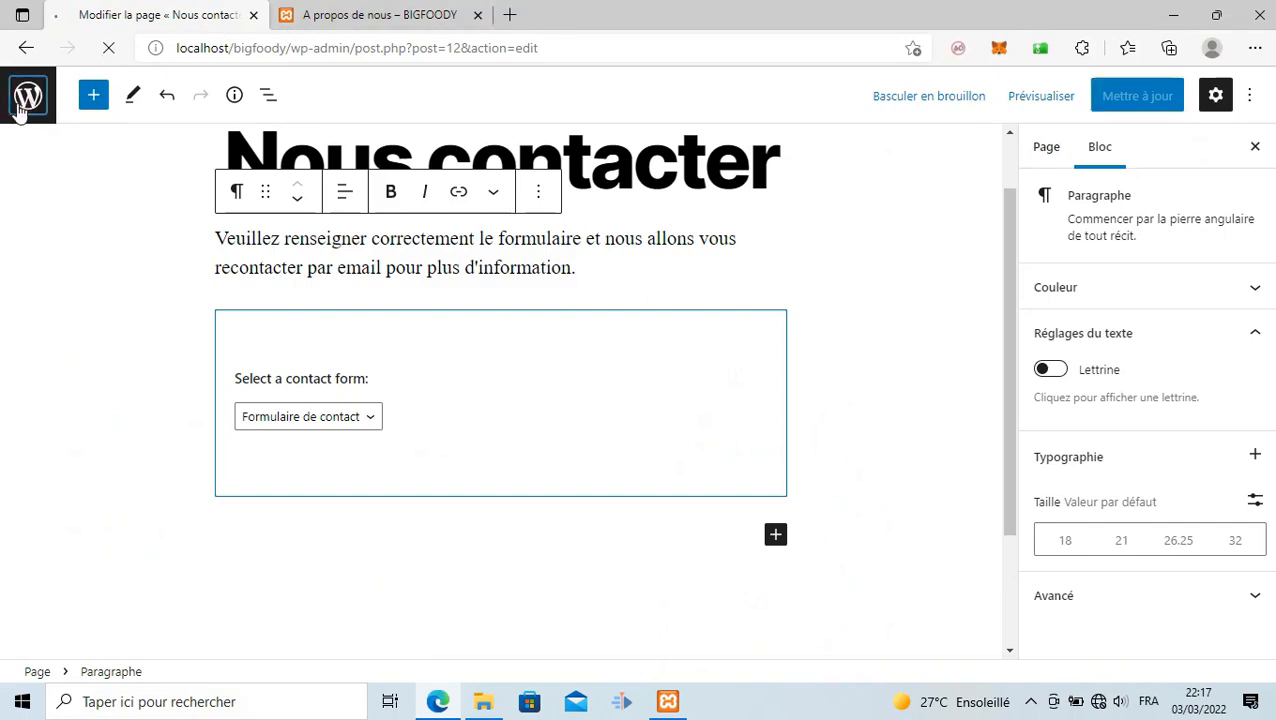
pyautogui.click(477, 14)
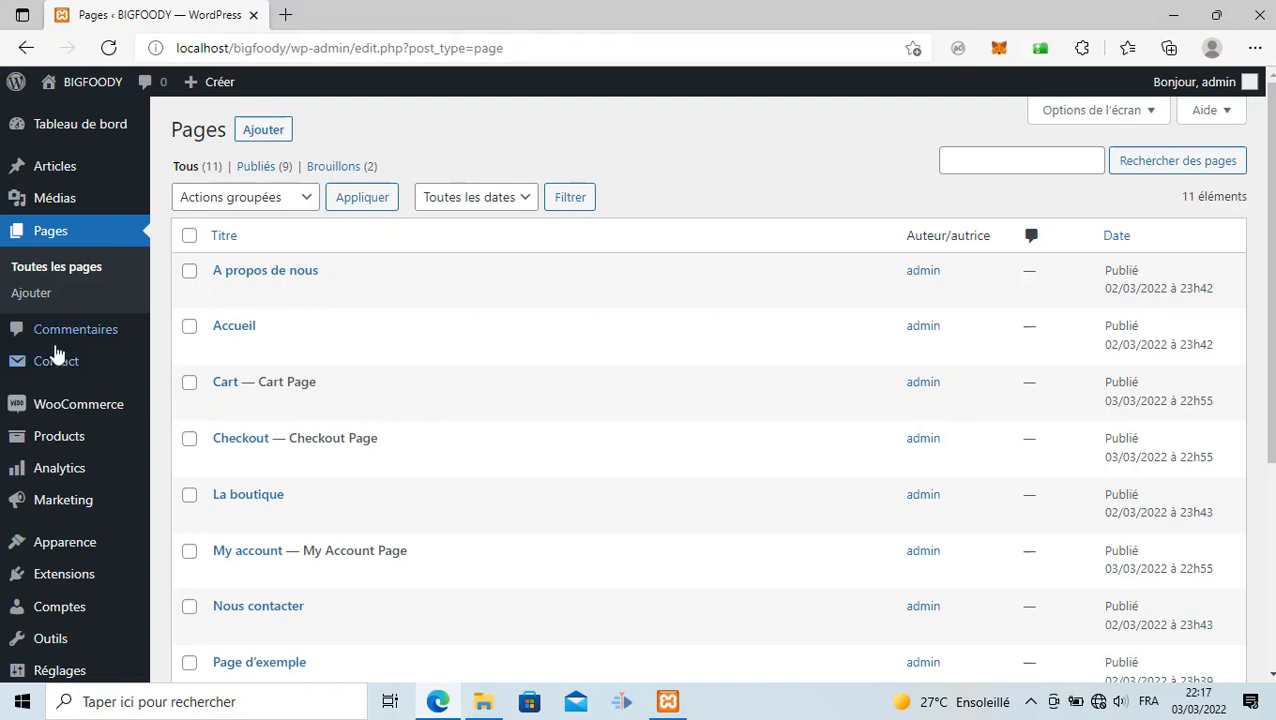
# Install the Elementor extension by uploading elementor.3.5.6.zip from the wp pluggins folder, and activate it
pyautogui.scroll(-3, 56, 360)
pyautogui.moveTo(62, 396)
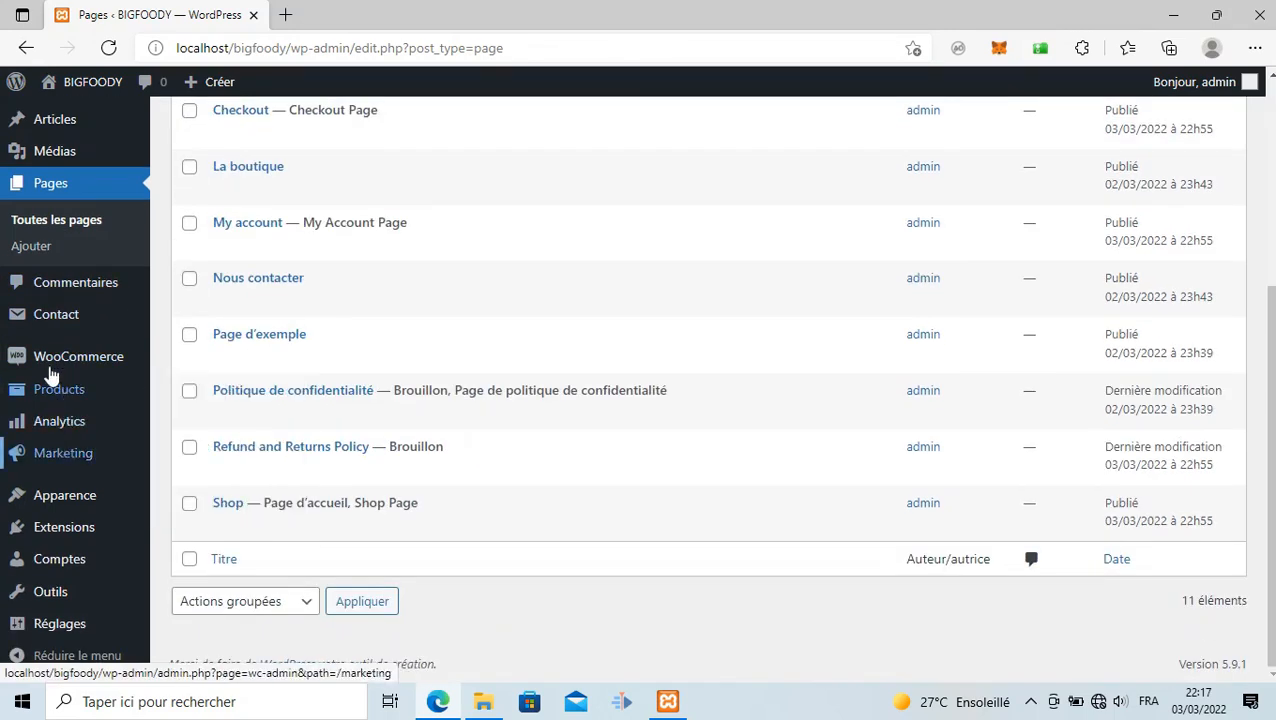
pyautogui.scroll(3, 56, 310)
pyautogui.scroll(-3, 57, 314)
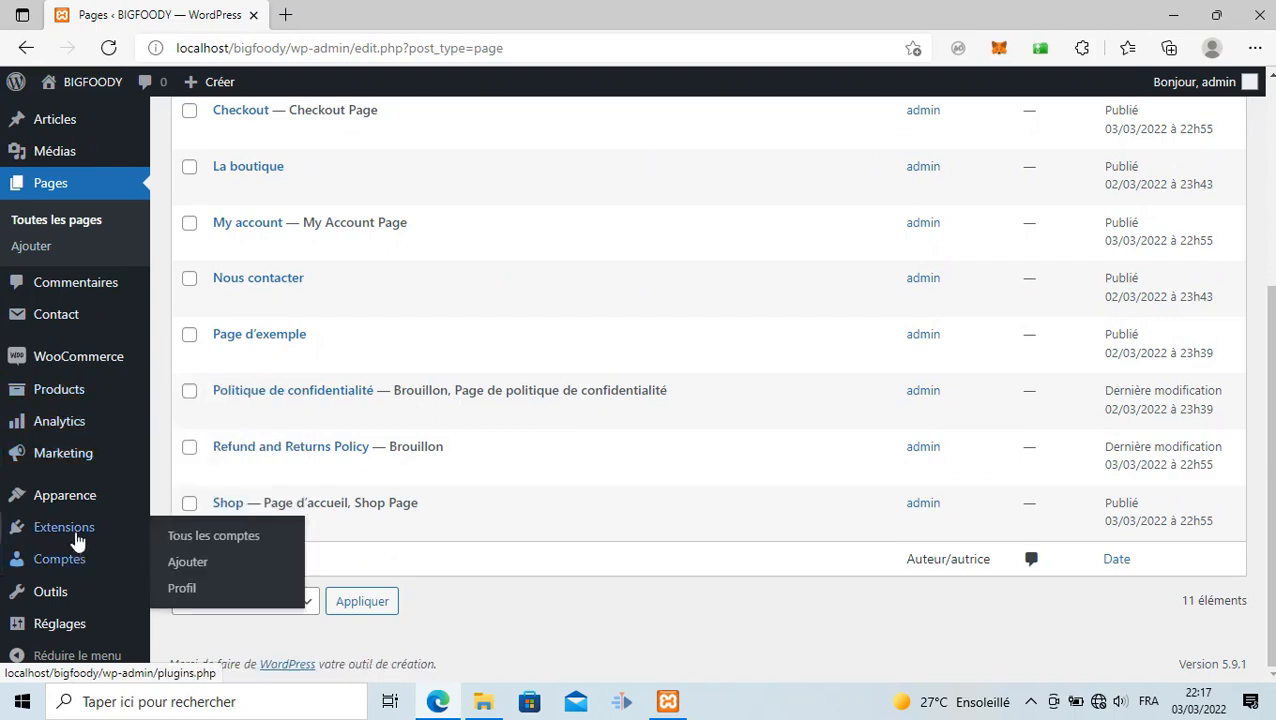
pyautogui.moveTo(105, 527)
pyautogui.click(181, 548)
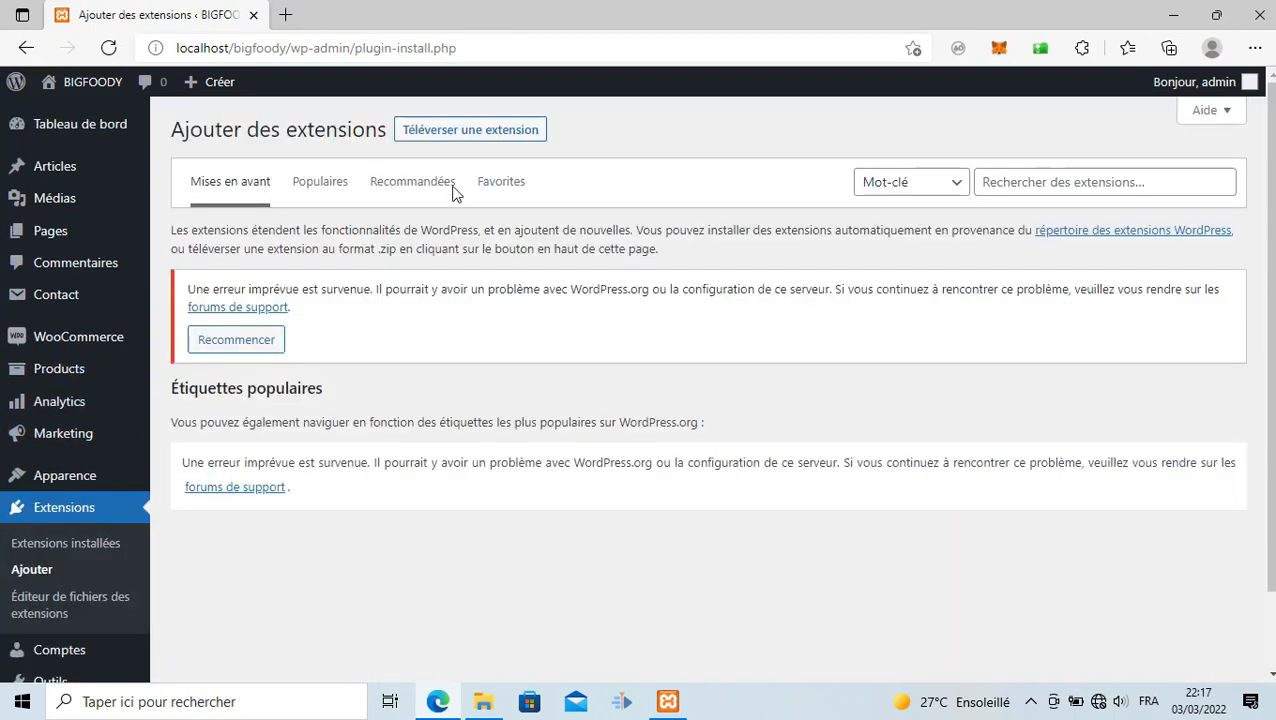
pyautogui.click(440, 134)
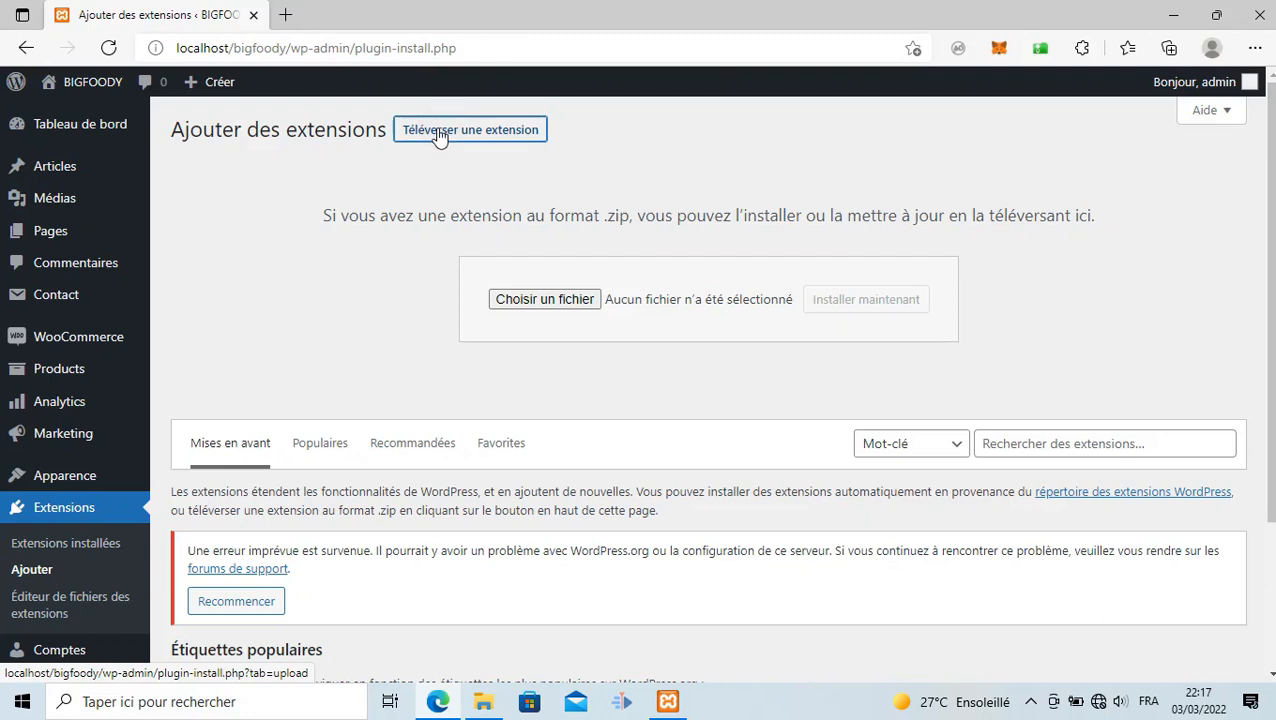
pyautogui.click(557, 305)
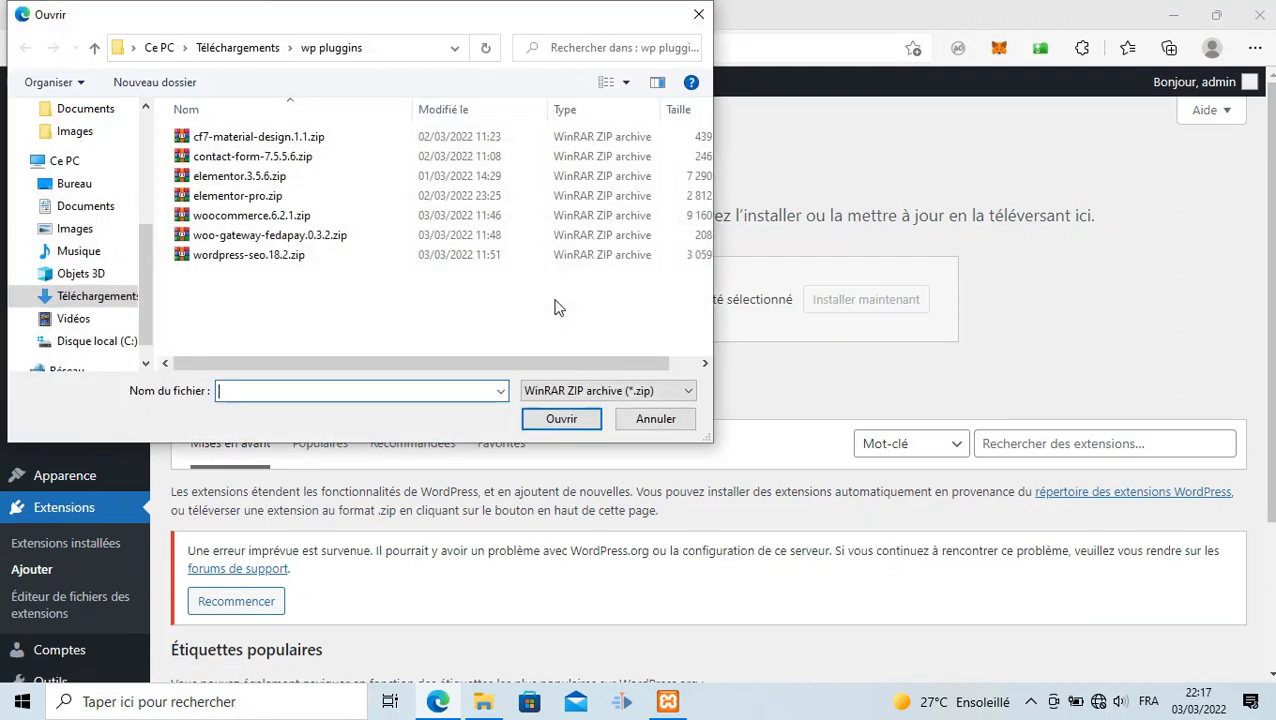
pyautogui.click(240, 176)
pyautogui.click(562, 418)
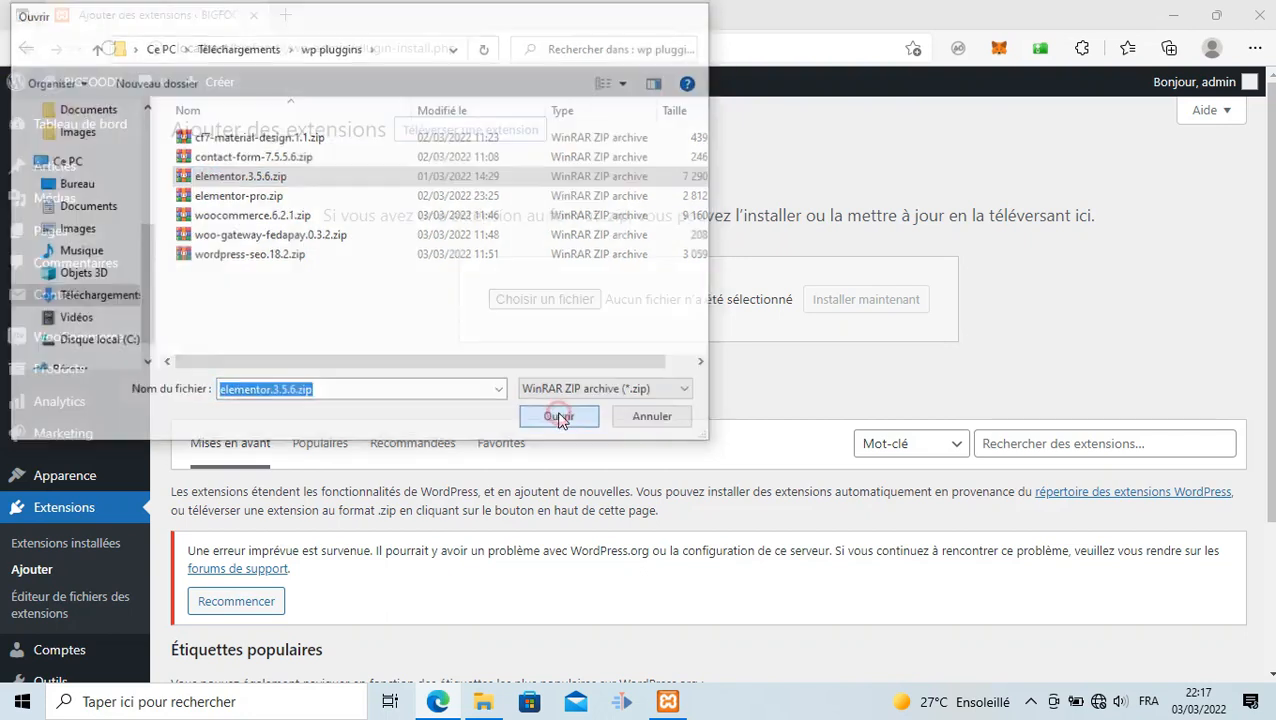
pyautogui.click(849, 302)
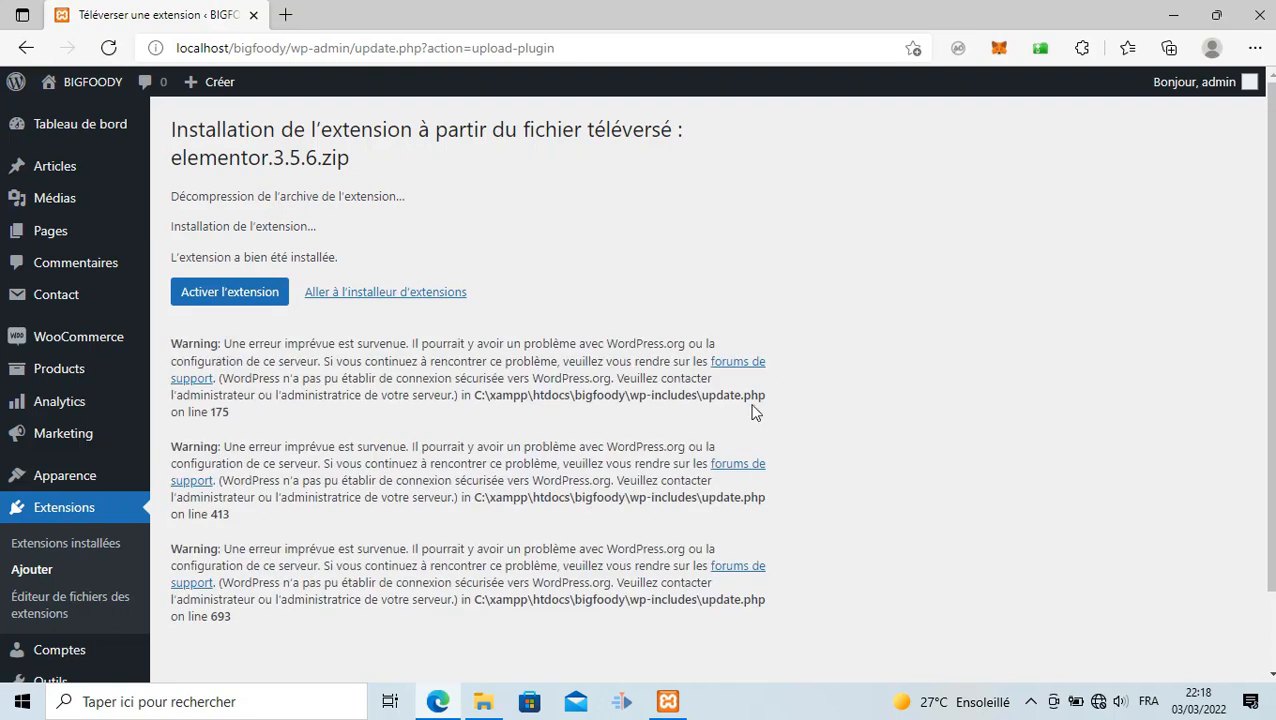
pyautogui.click(232, 297)
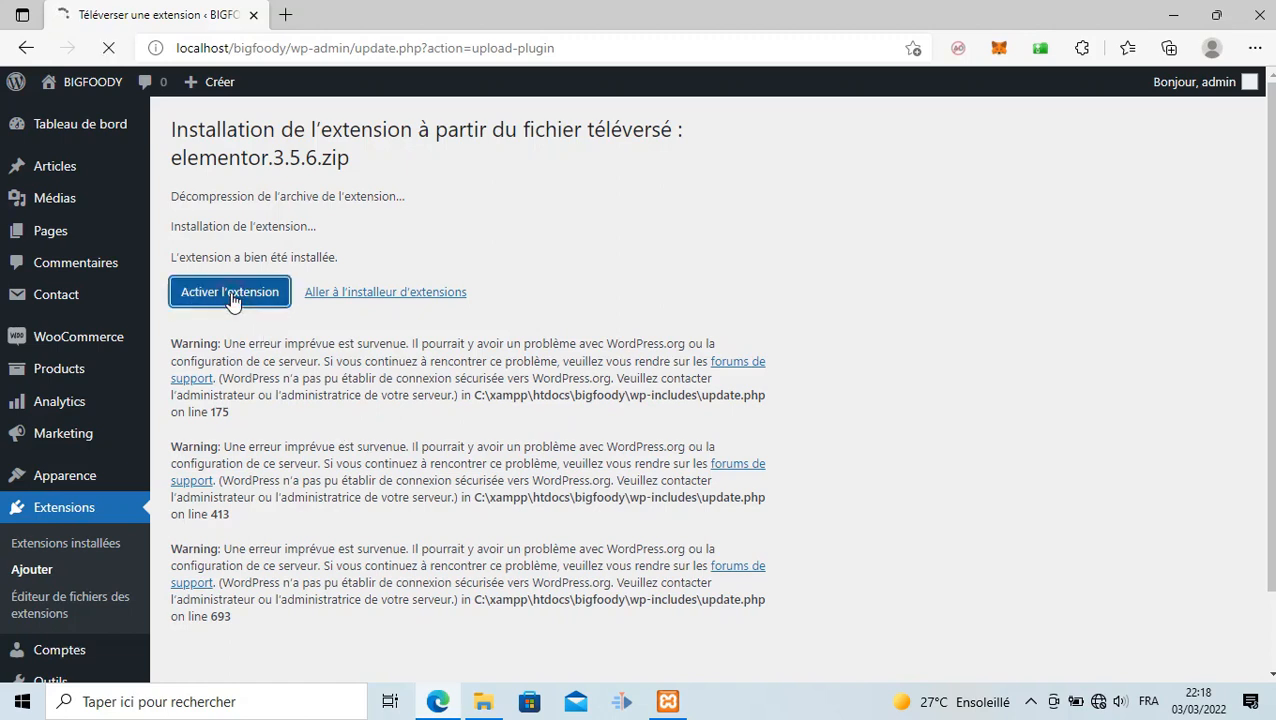